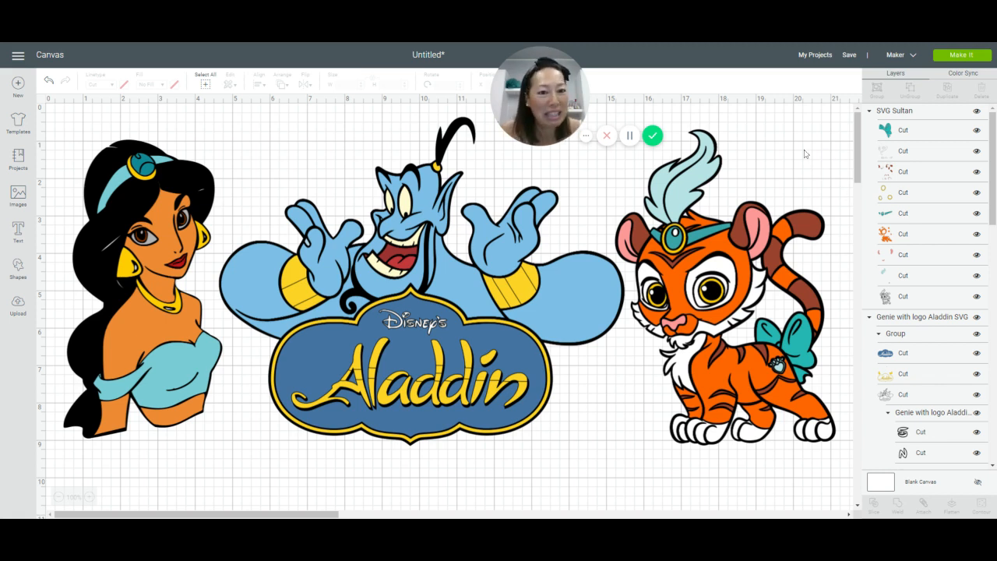
Step: Set the height of the tiger design to 30 inches
click(711, 306)
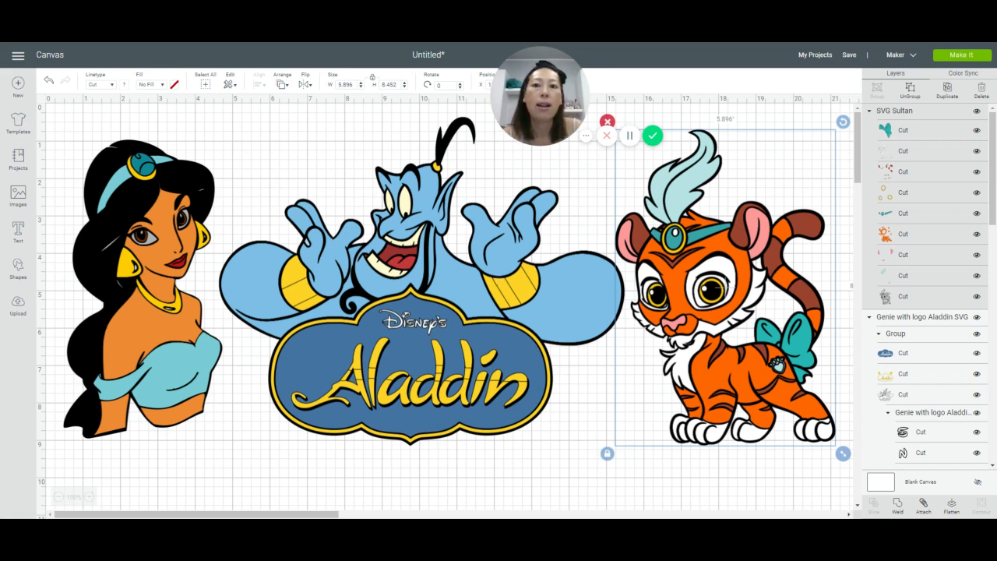
click(389, 84)
text(30)
key(Tab)
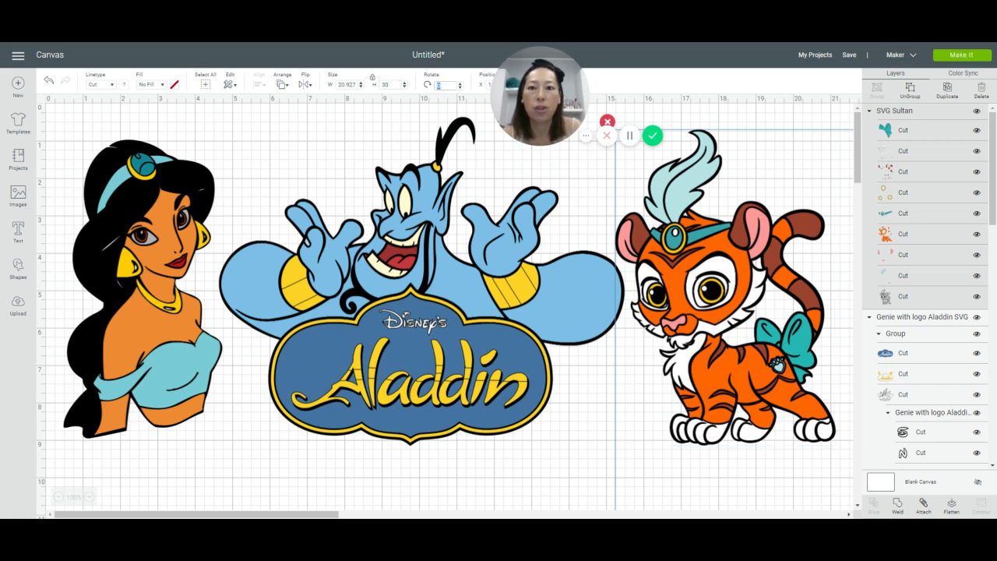
Step: Set the height of the Jasmine design to 30 inches
click(148, 287)
click(389, 84)
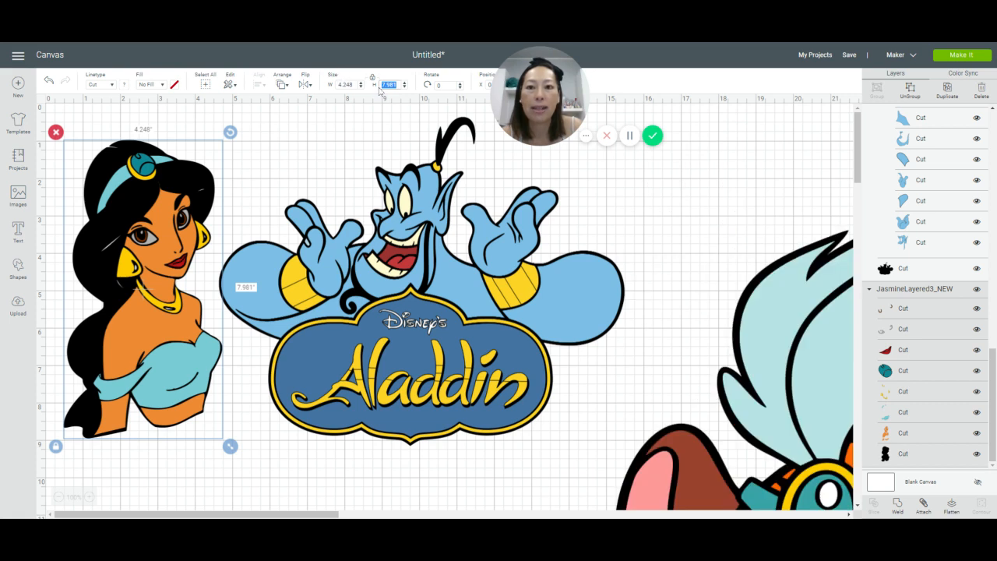
text(30)
key(Tab)
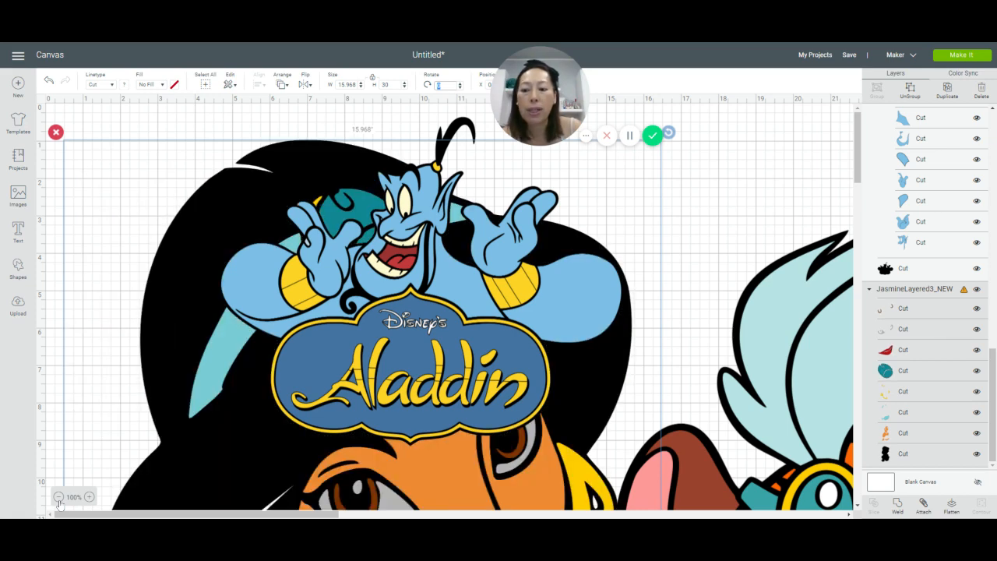
Step: Separate the overlapping designs, moving the Genie logo design onto empty canvas and placing the tiger directly beside Jasmine
click(59, 500)
click(59, 502)
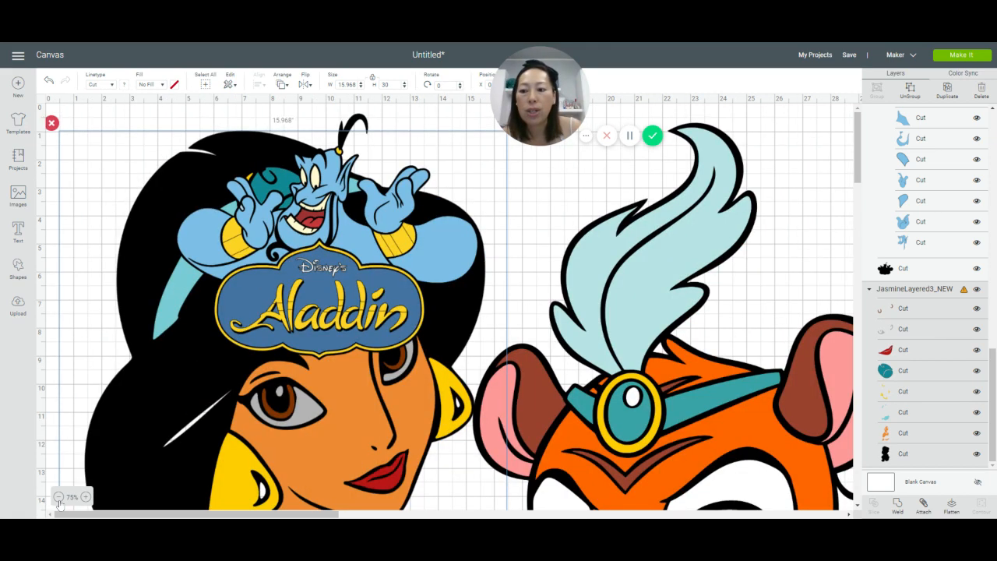
click(59, 502)
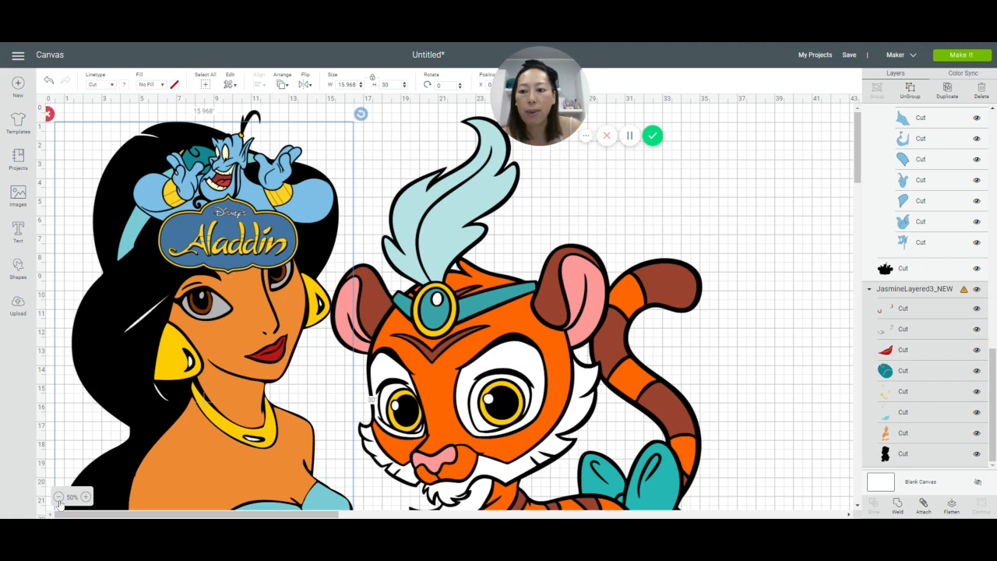
click(59, 502)
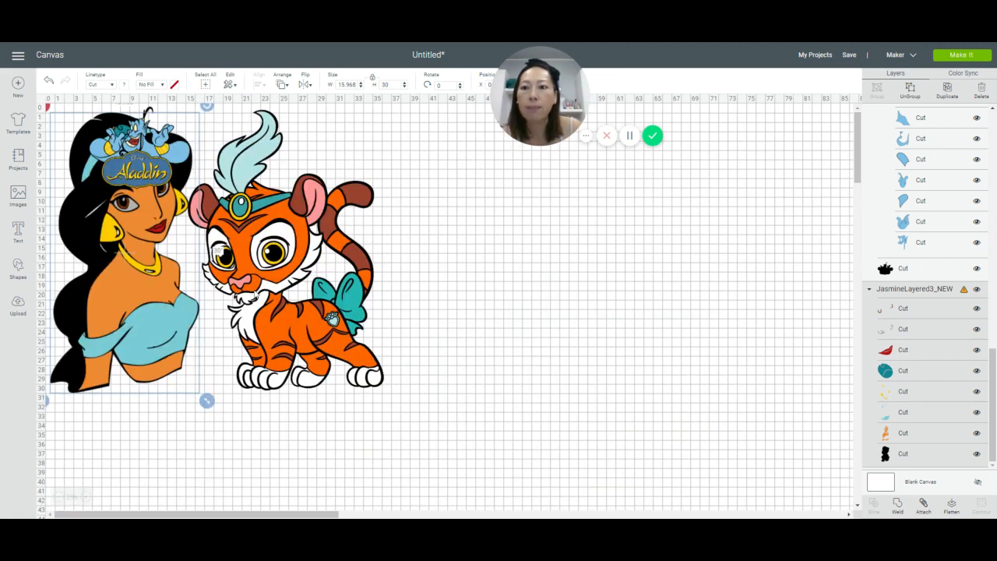
click(407, 300)
drag(407, 300, 737, 300)
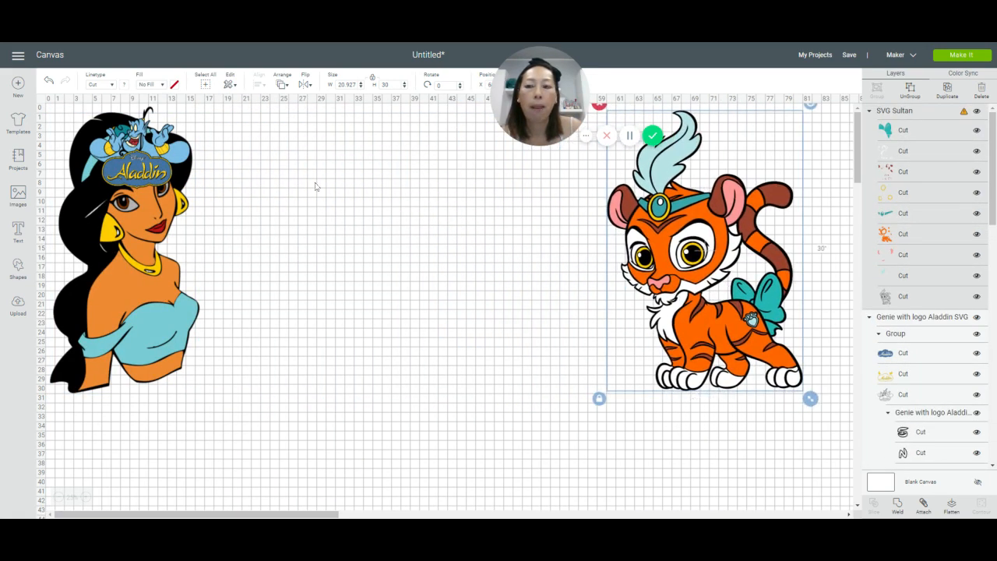
drag(144, 158, 580, 329)
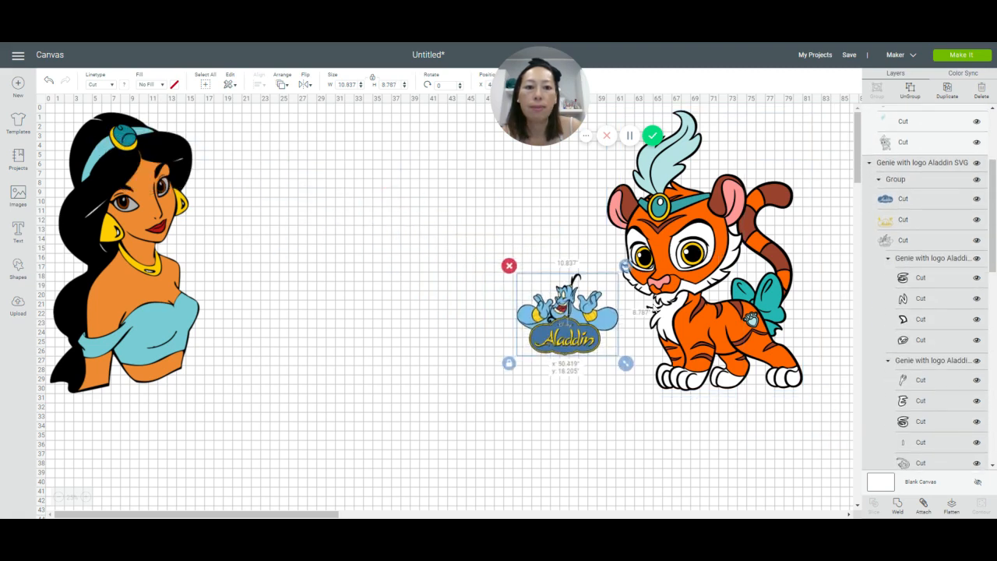
drag(693, 306, 292, 309)
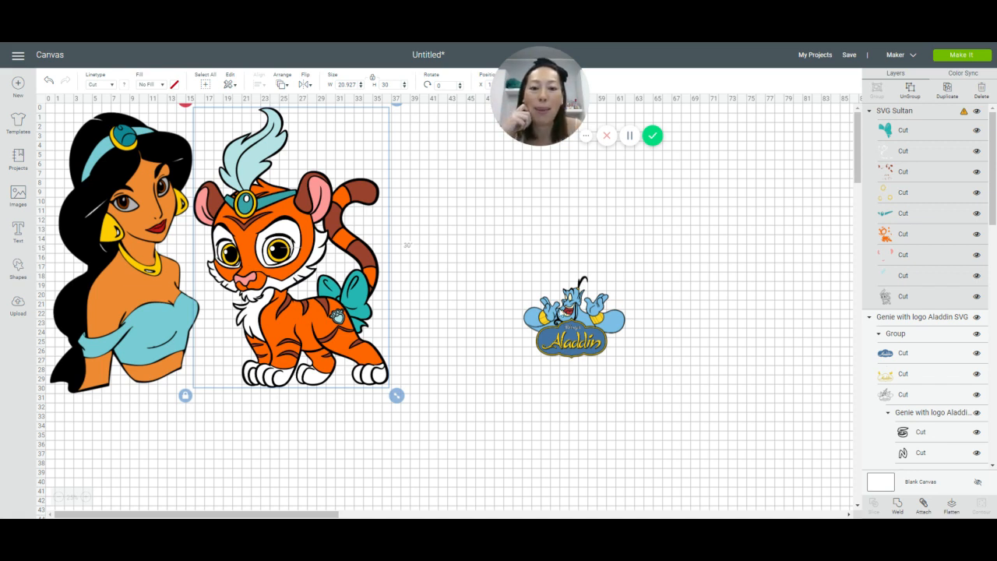
Step: Reposition the Genie logo design on the empty canvas and set its width to 30 inches
click(578, 327)
drag(578, 327, 532, 282)
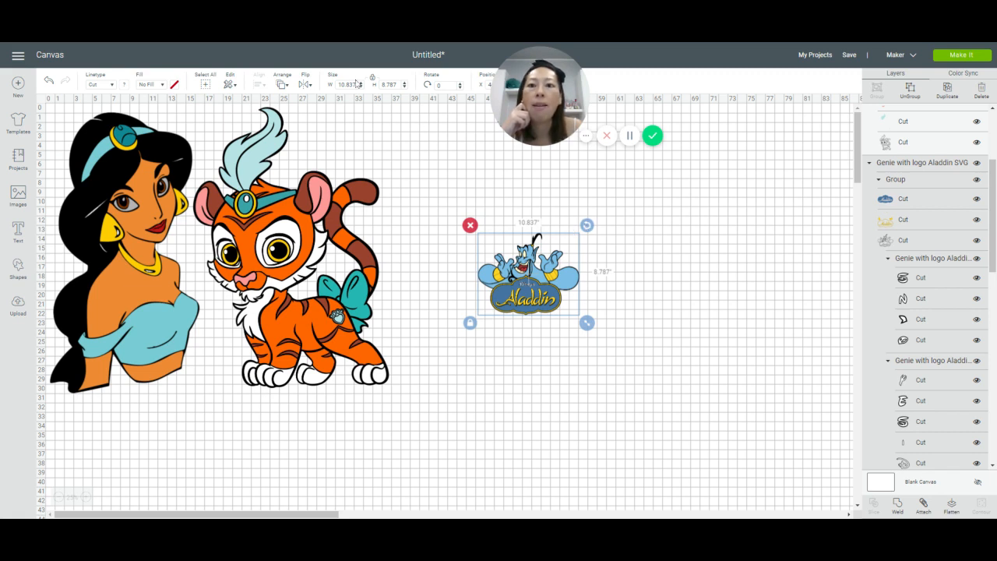
click(355, 84)
text(30)
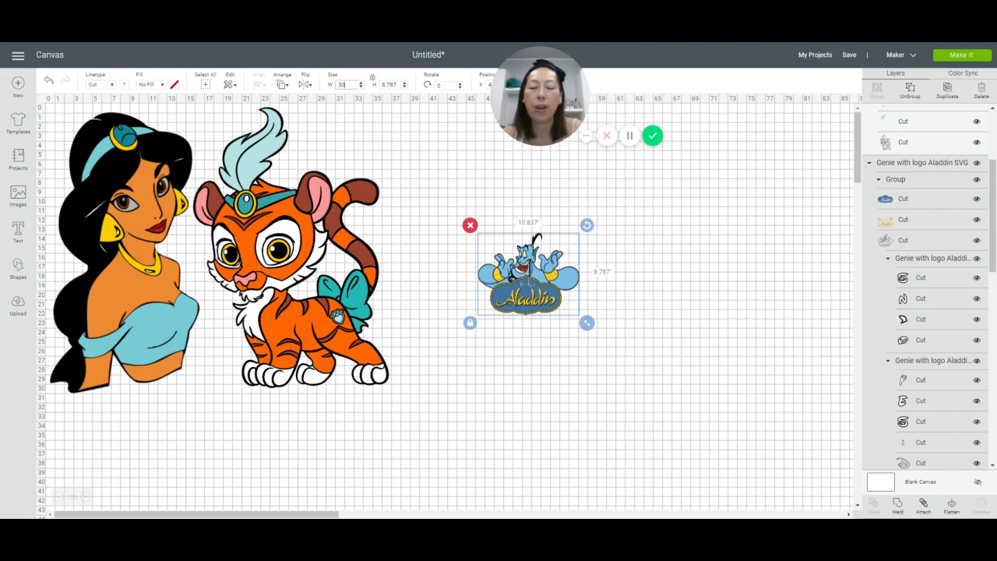
key(Tab)
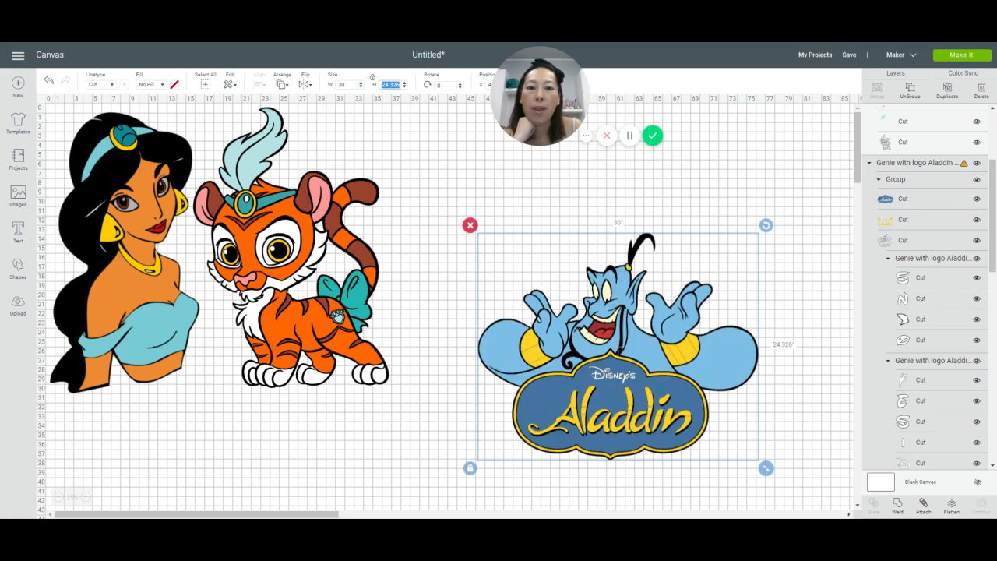
Step: Move the Genie logo design next to the tiger and increase its width to 33 inches
click(590, 353)
drag(590, 353, 512, 289)
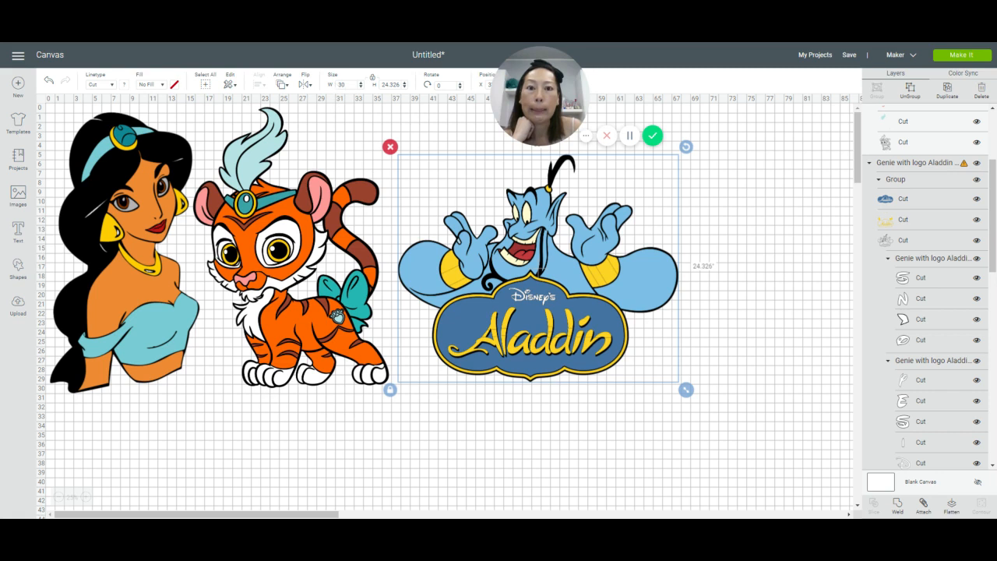
click(342, 84)
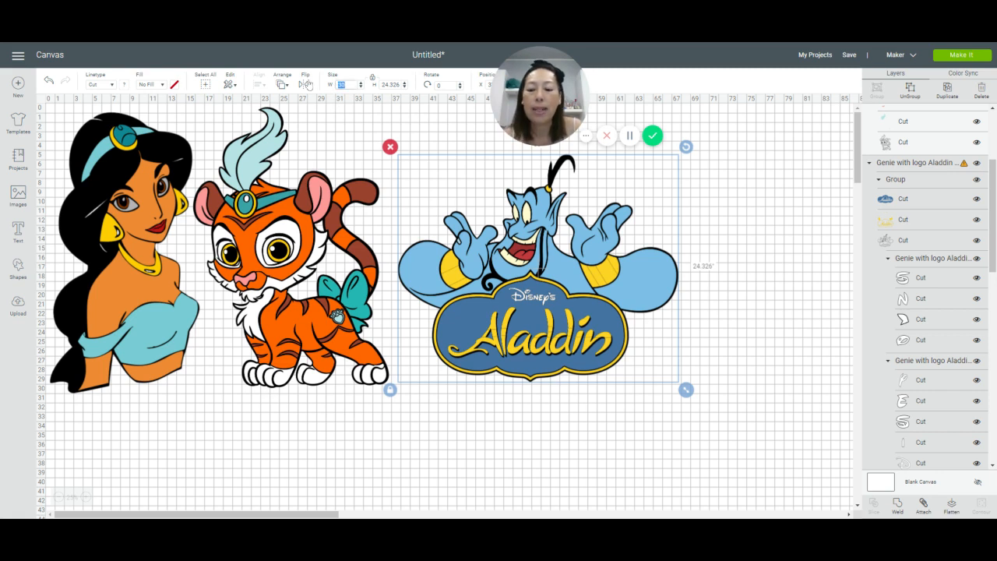
text(33)
key(Tab)
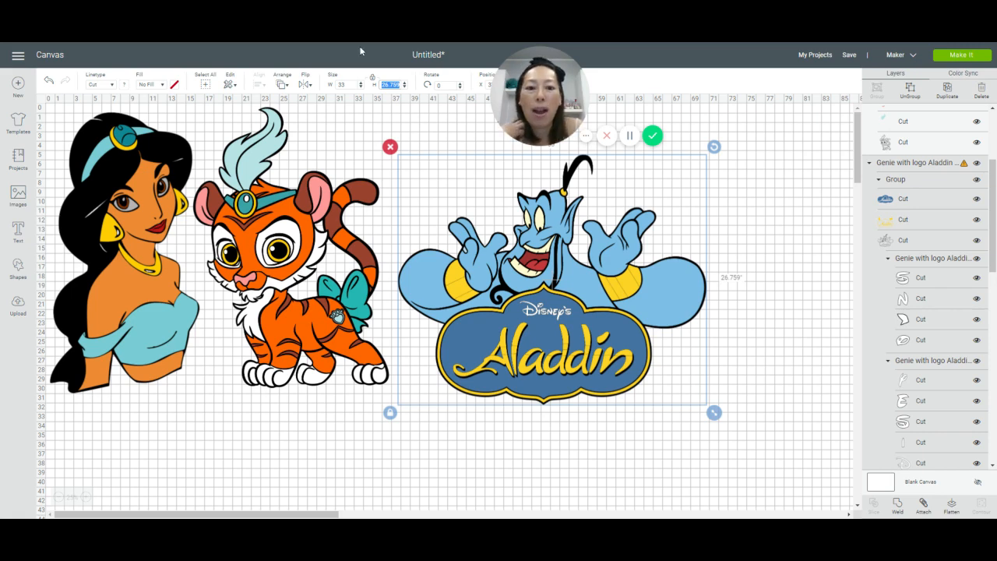
Step: Rearrange the designs so the Genie logo design sits between Jasmine and the tiger
drag(560, 296, 650, 224)
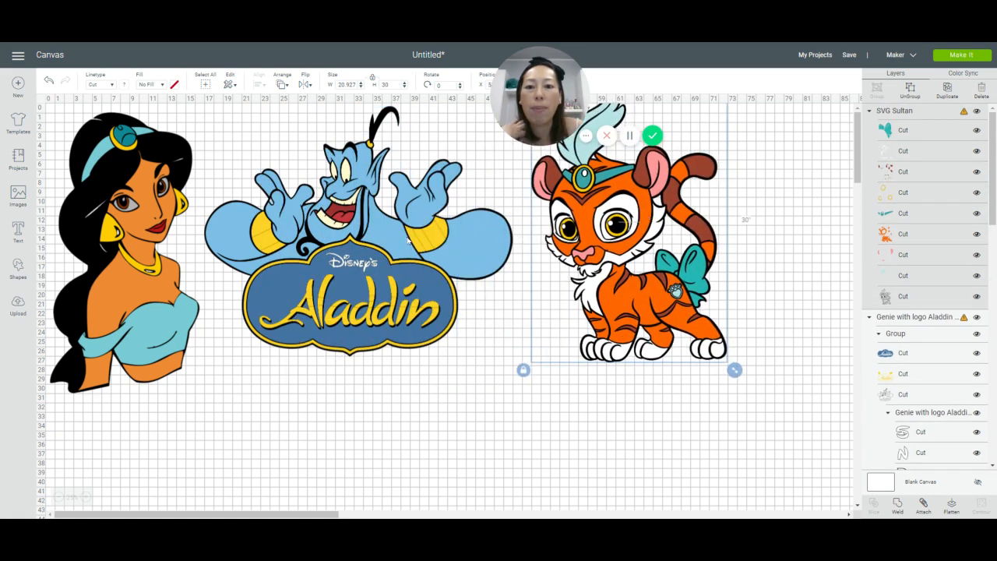
mouse_move(390, 244)
mouse_down()
mouse_move(382, 278)
mouse_move(393, 255)
mouse_up()
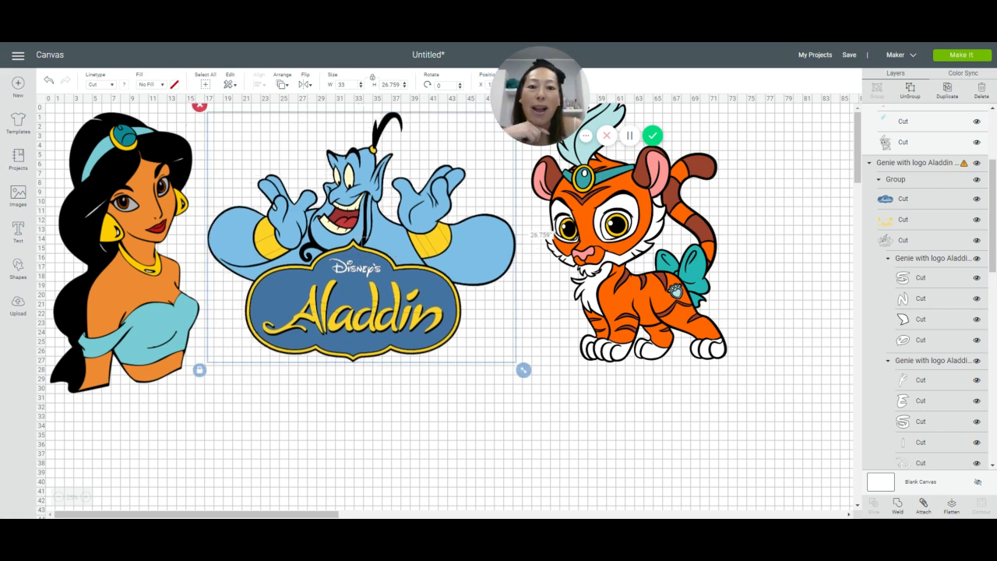
mouse_move(366, 245)
mouse_down()
mouse_move(359, 260)
mouse_move(365, 244)
mouse_up()
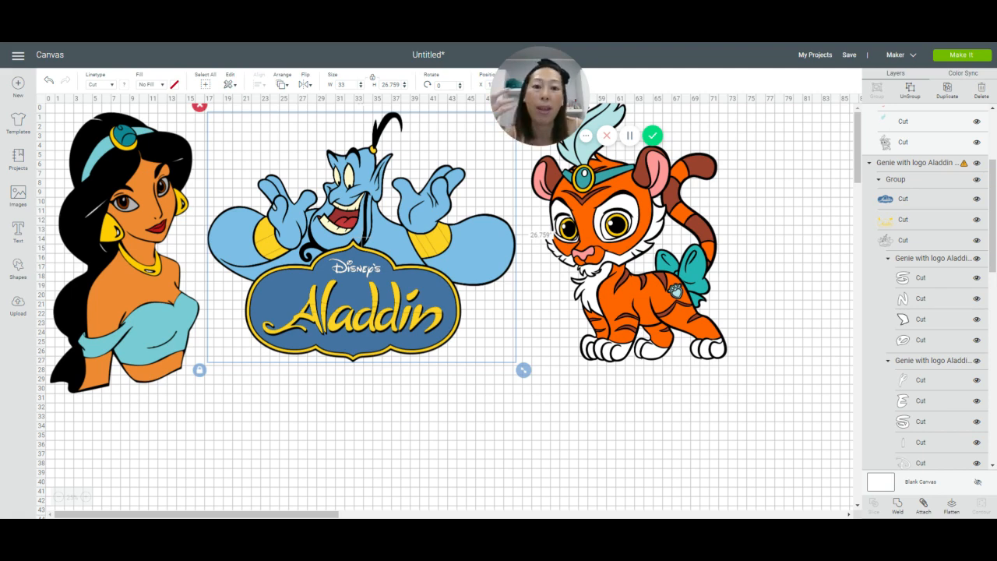
mouse_move(366, 276)
mouse_down()
mouse_move(363, 303)
mouse_move(365, 287)
mouse_up()
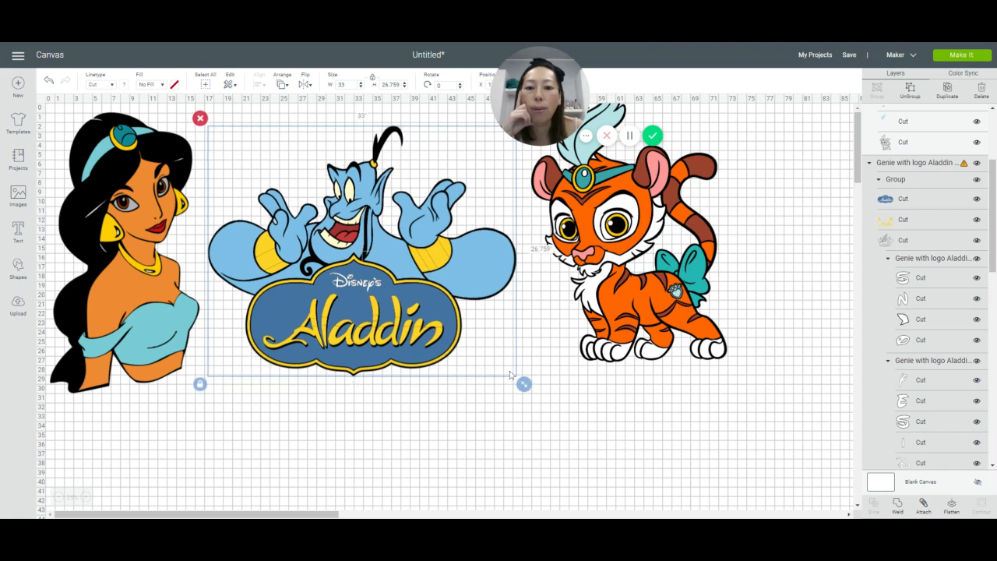
Step: Enlarge the Genie logo design proportionally to about 37.8 by 30.6 inches and adjust its position between Jasmine and the tiger
drag(523, 383, 570, 417)
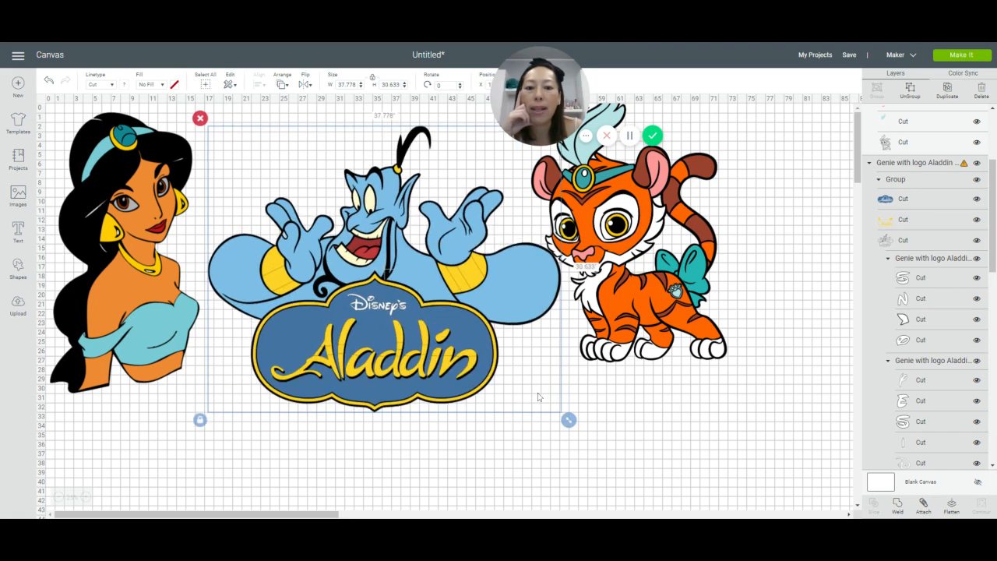
mouse_move(461, 364)
mouse_down()
mouse_move(448, 339)
mouse_move(477, 368)
mouse_up()
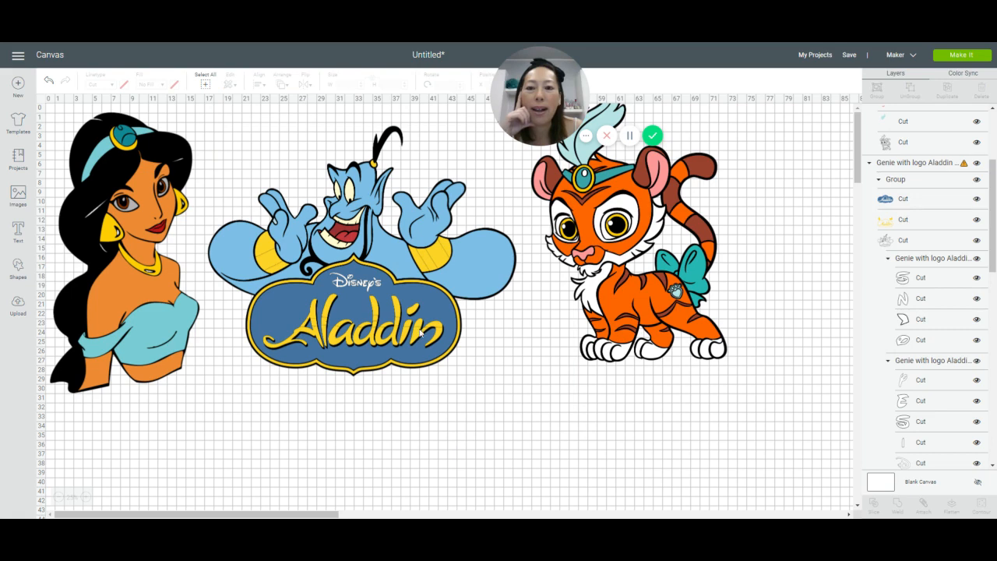
click(420, 333)
drag(419, 322, 399, 310)
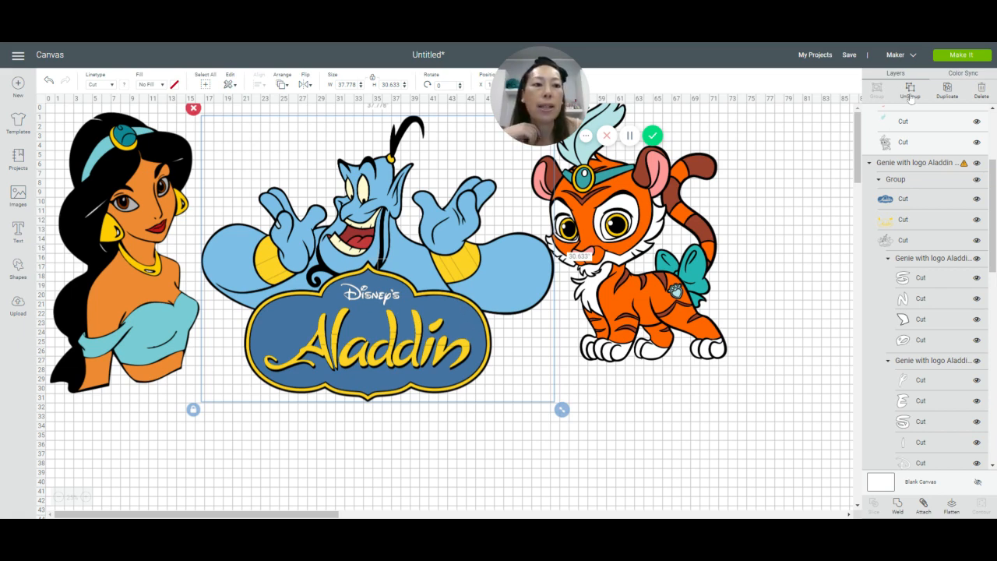
Step: Ungroup the Genie design from its black silhouette and break the coloured artwork into individual layers
key(Delete)
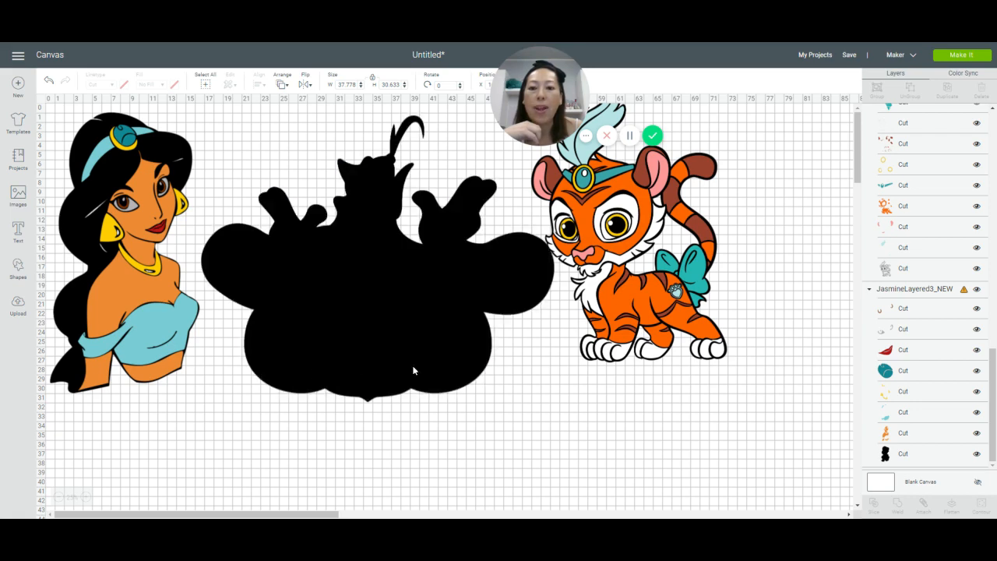
click(370, 378)
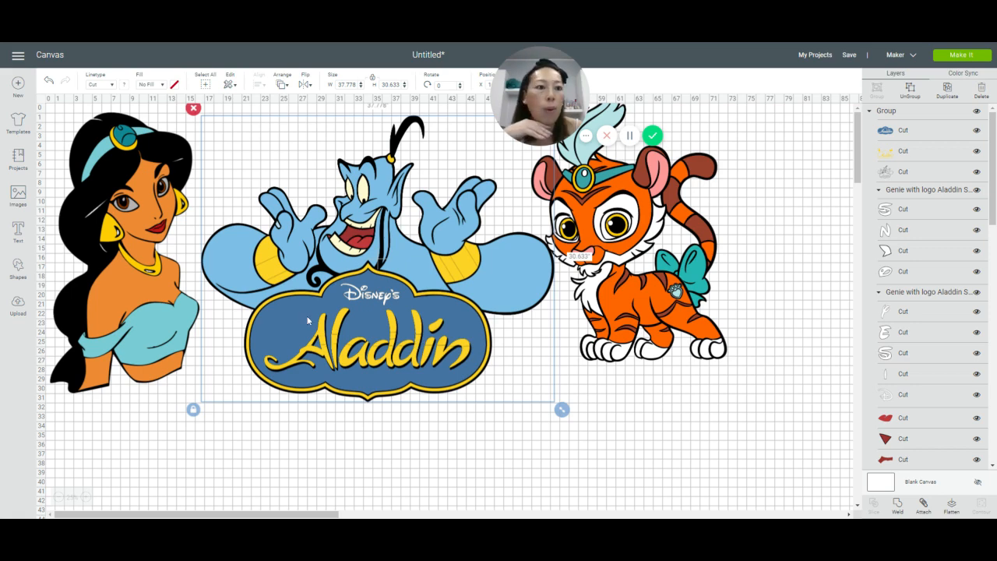
drag(307, 320, 335, 386)
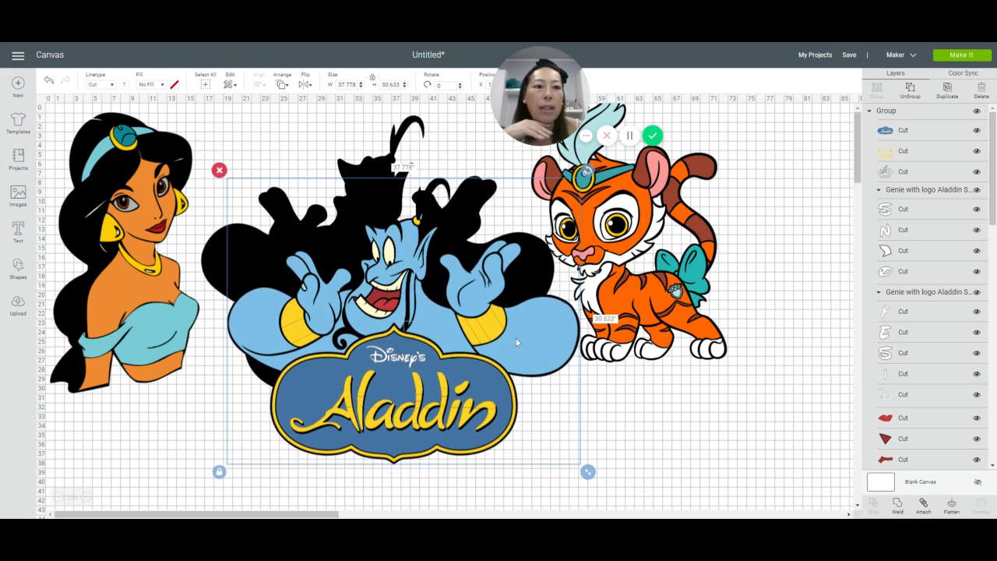
drag(441, 337, 418, 283)
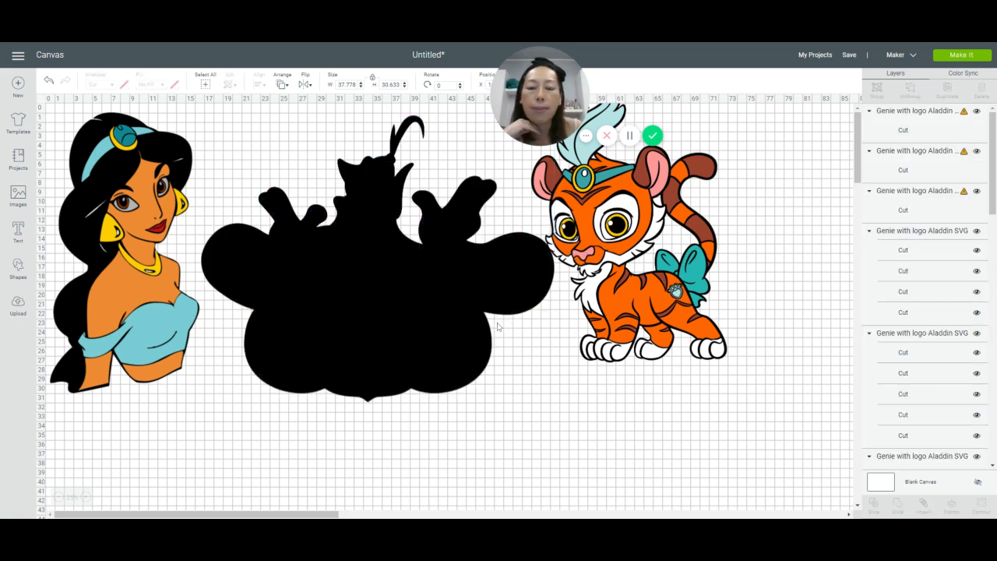
click(365, 321)
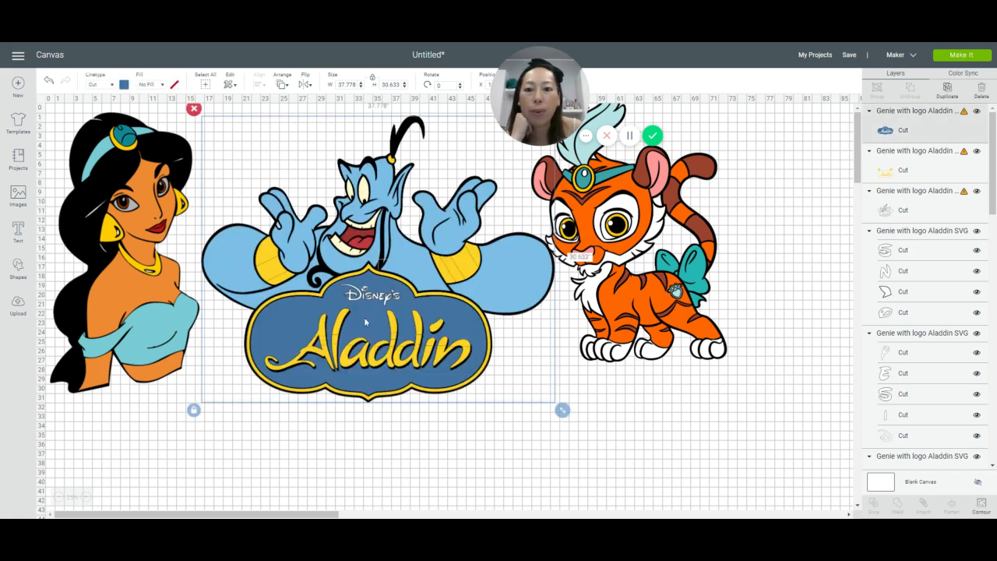
Step: Shift the blue Aladdin sign layer below its border, and realign it inside with small nudges up and left
drag(365, 322, 367, 356)
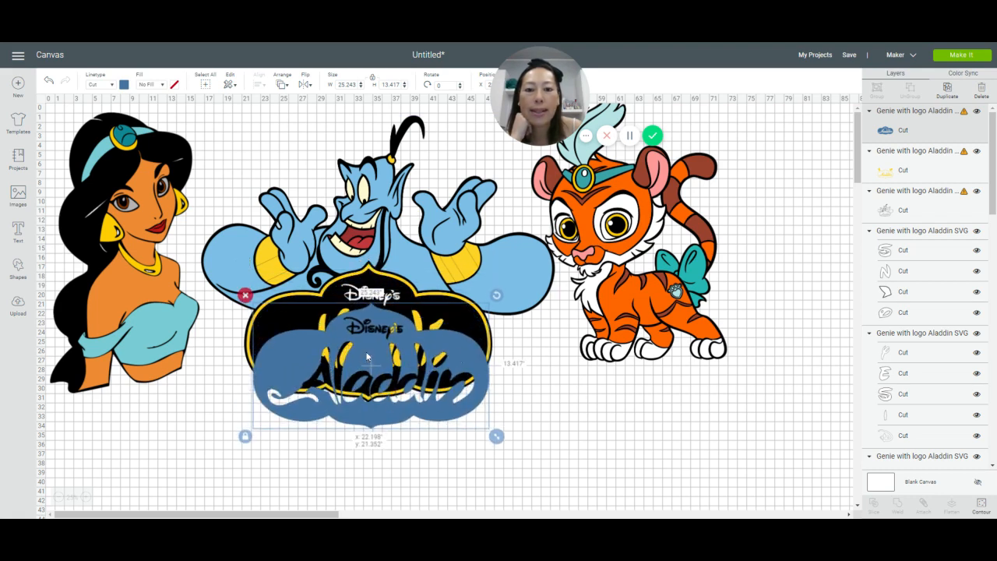
drag(366, 356, 368, 356)
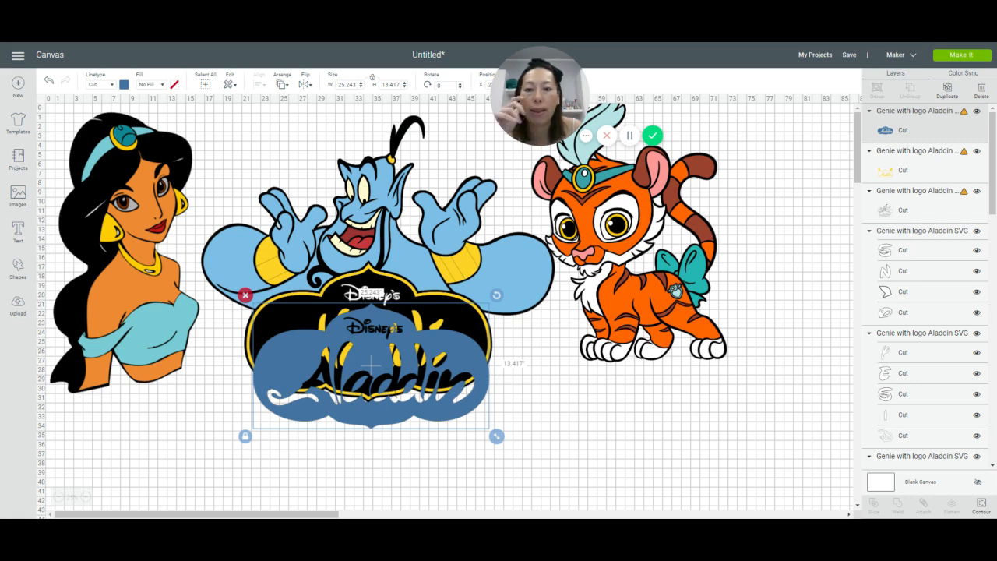
drag(399, 347, 396, 313)
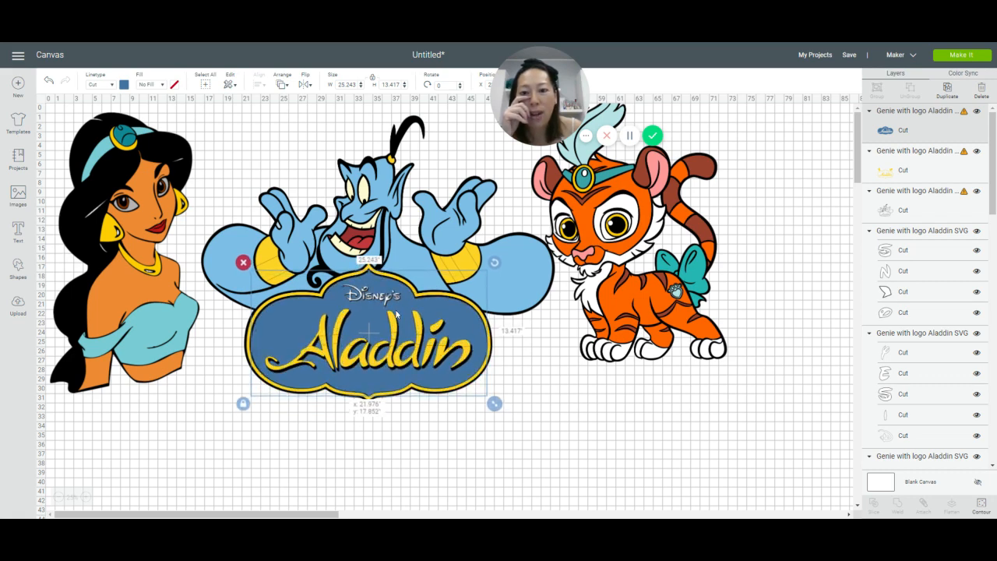
key(Up)
key(Up)
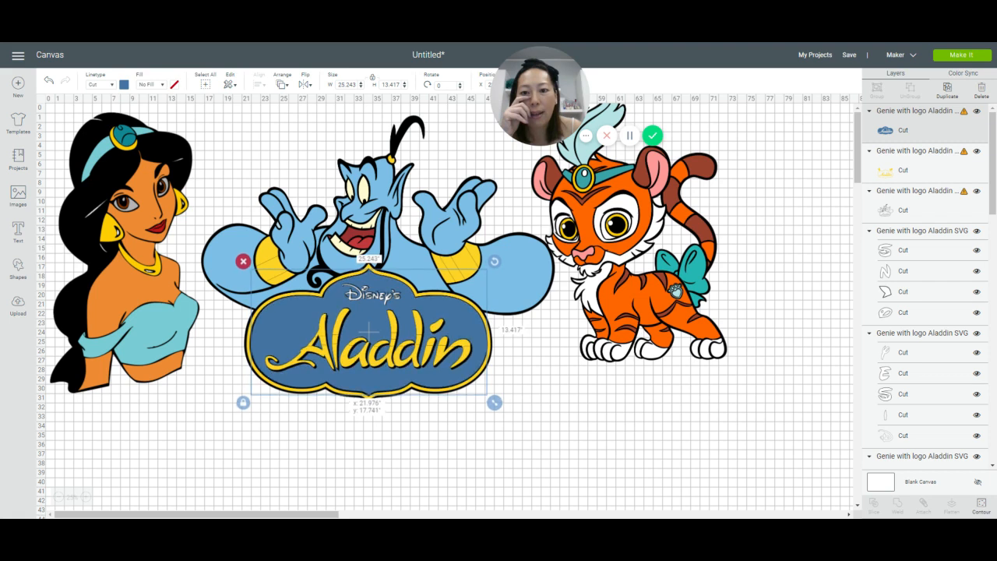
key(Left)
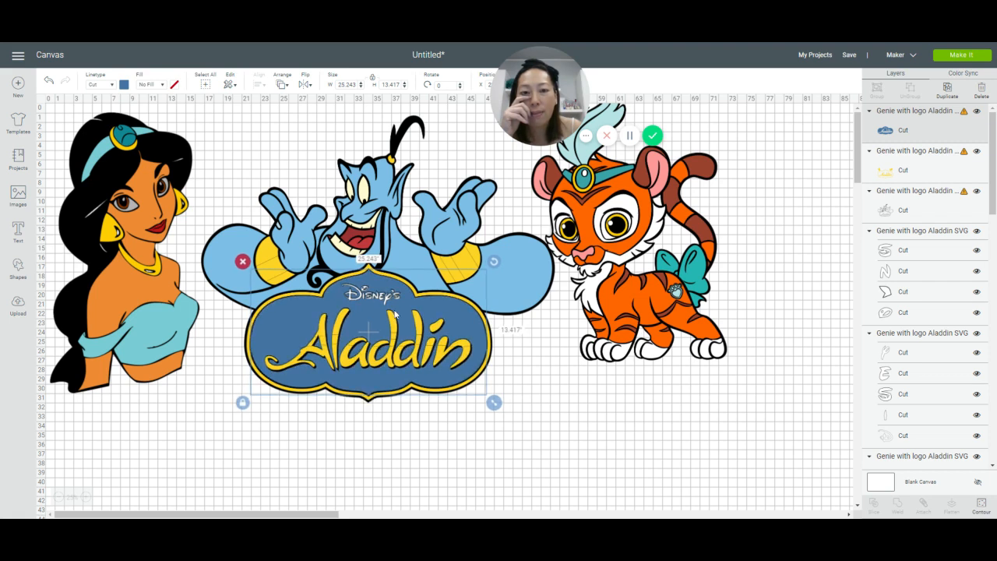
Step: Move the tiger farther away from the Genie artwork and pull the Genie's black outline layer out below it
click(569, 415)
drag(542, 404, 277, 202)
click(417, 434)
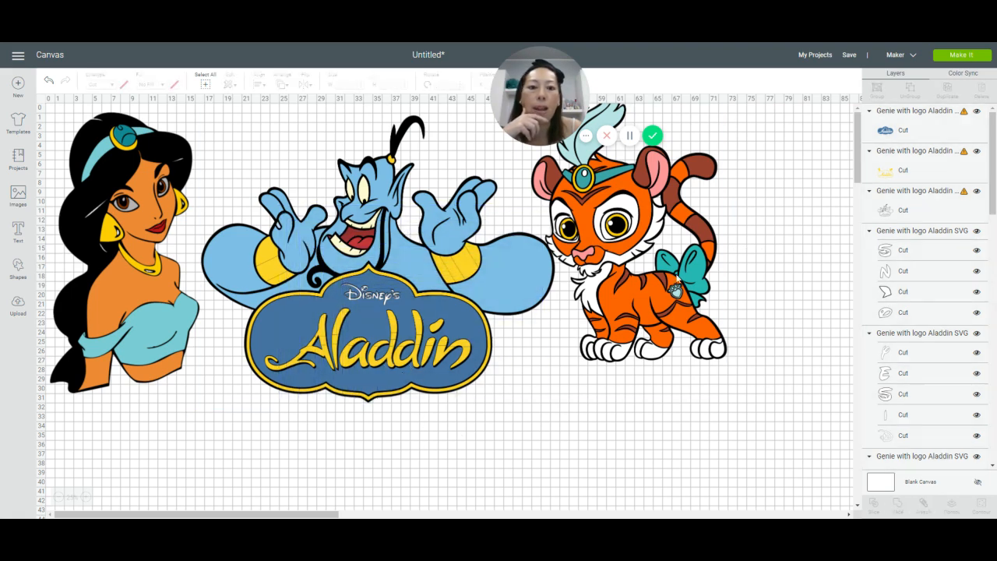
drag(643, 223, 803, 226)
drag(226, 124, 369, 361)
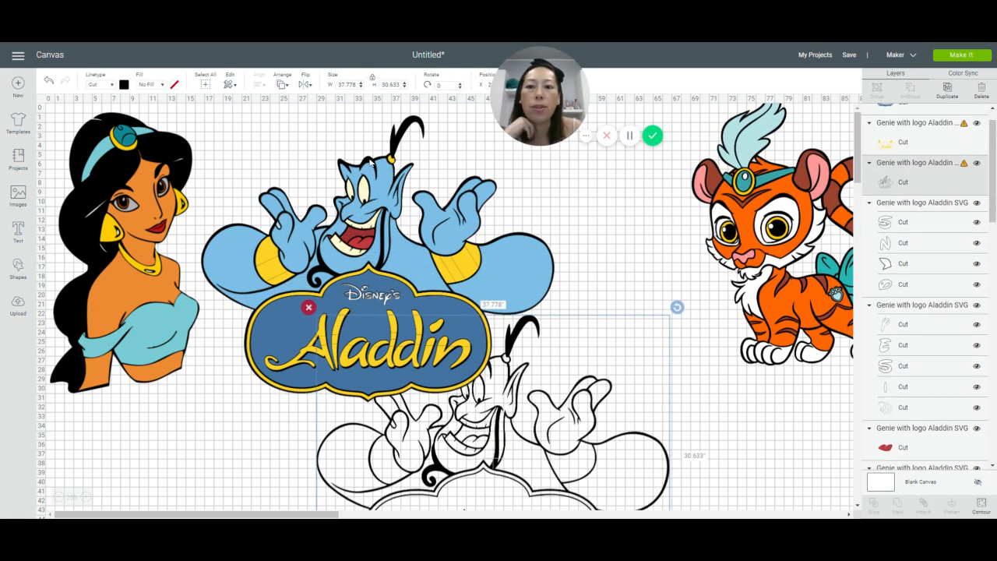
Step: Undo the outline layer's move and shrink the whole Genie design proportionally to about 33.9 by 27.5 inches
click(49, 83)
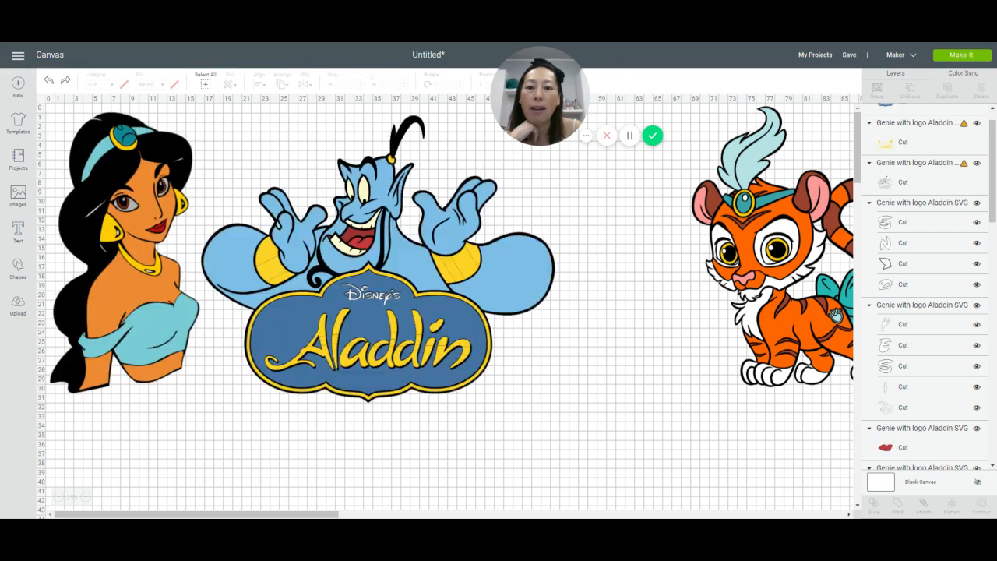
drag(576, 375, 244, 169)
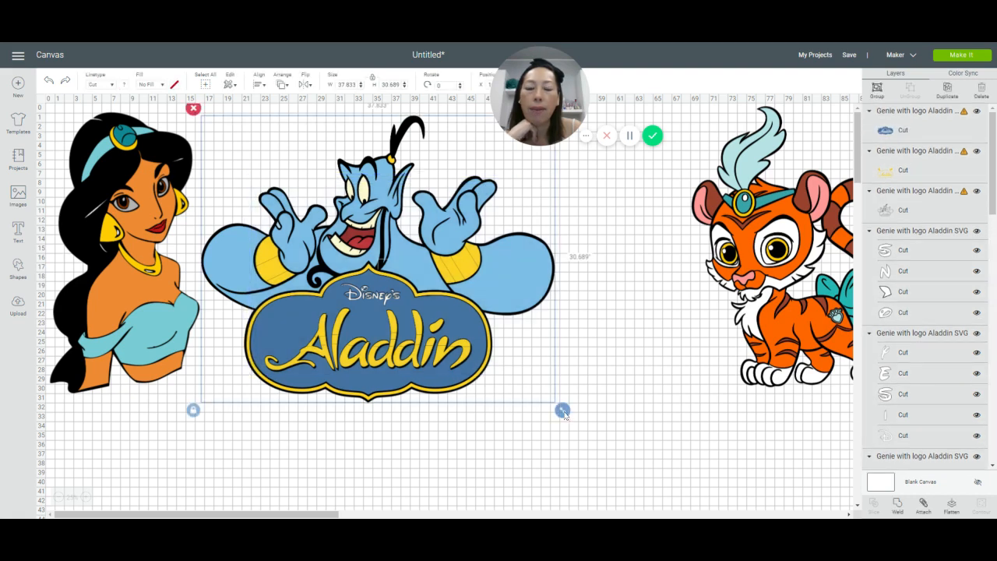
drag(564, 414, 526, 387)
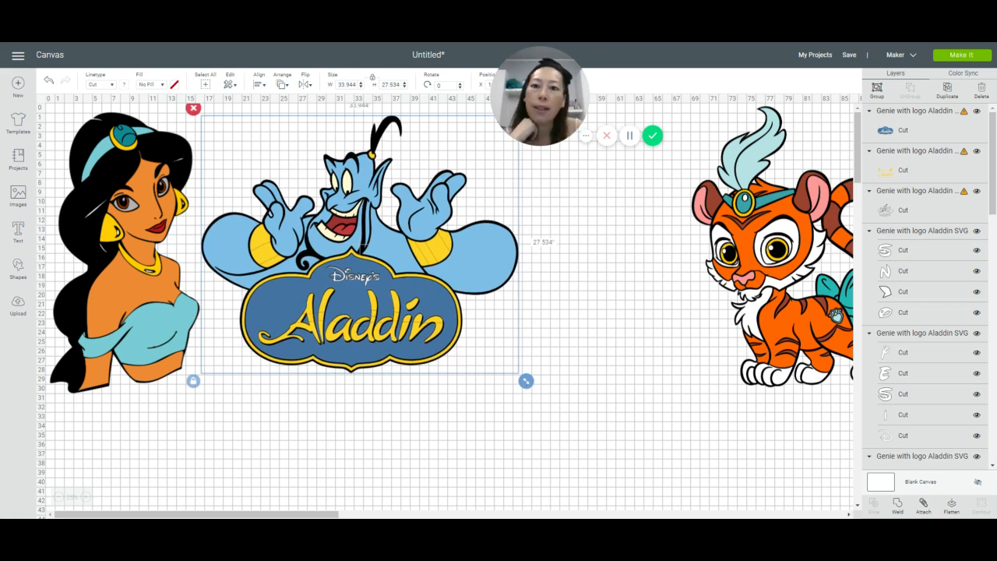
click(448, 419)
Step: Shift the blue Aladdin sign layer slightly off its border and fit it back into place
click(431, 311)
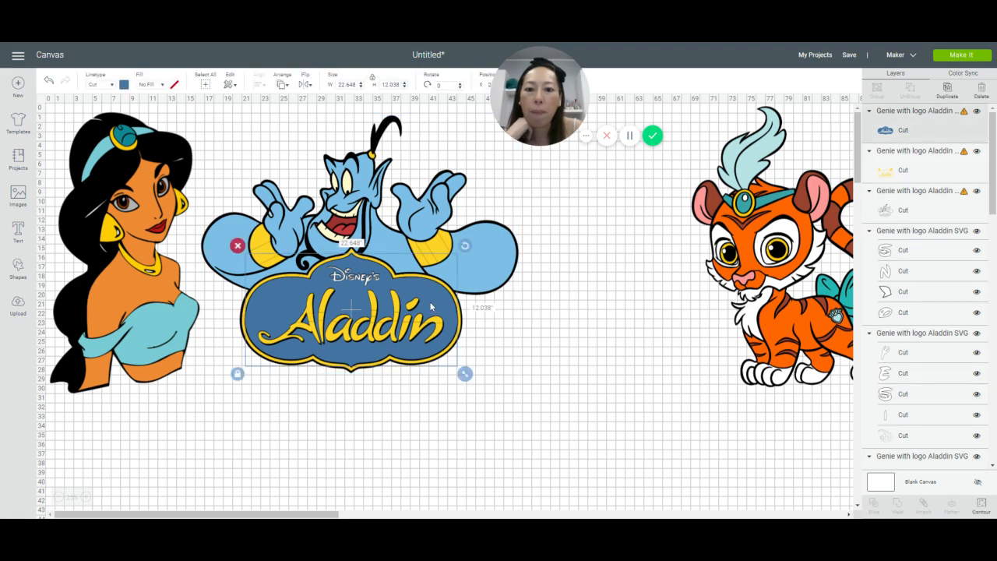
drag(440, 332, 452, 356)
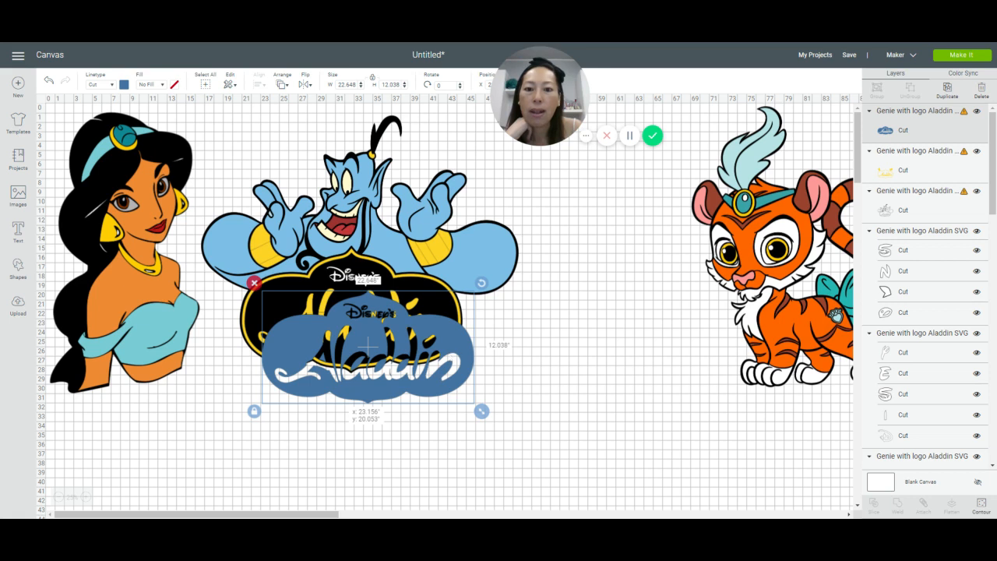
drag(365, 314, 362, 308)
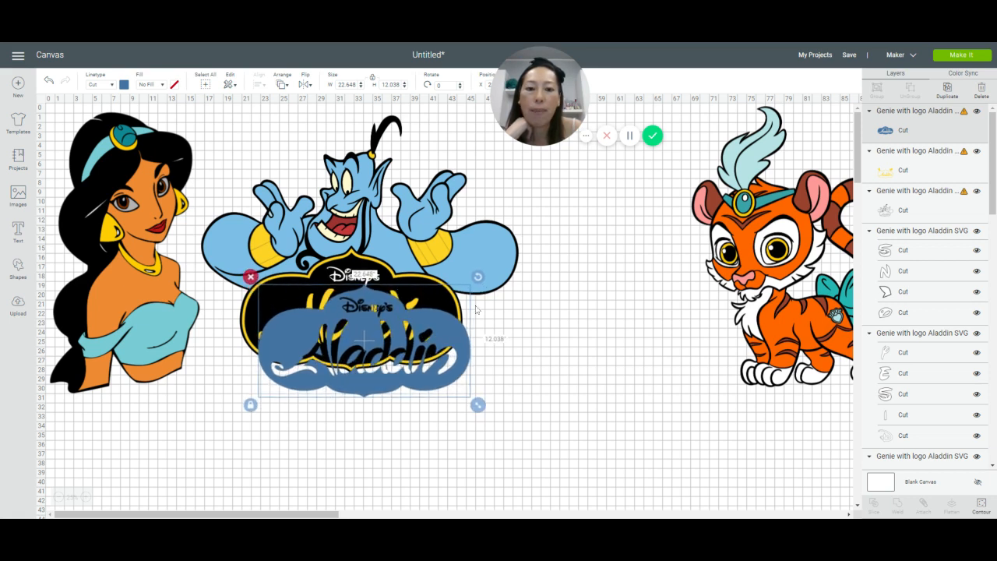
drag(448, 327, 432, 299)
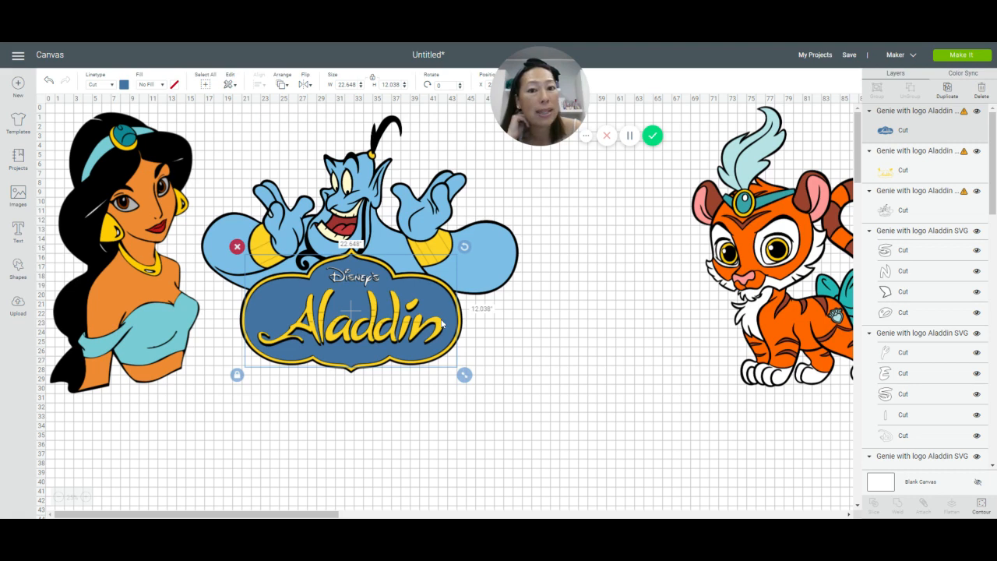
Step: Pull the black outline layer out below the Genie artwork and delete it
click(529, 373)
drag(261, 185, 310, 325)
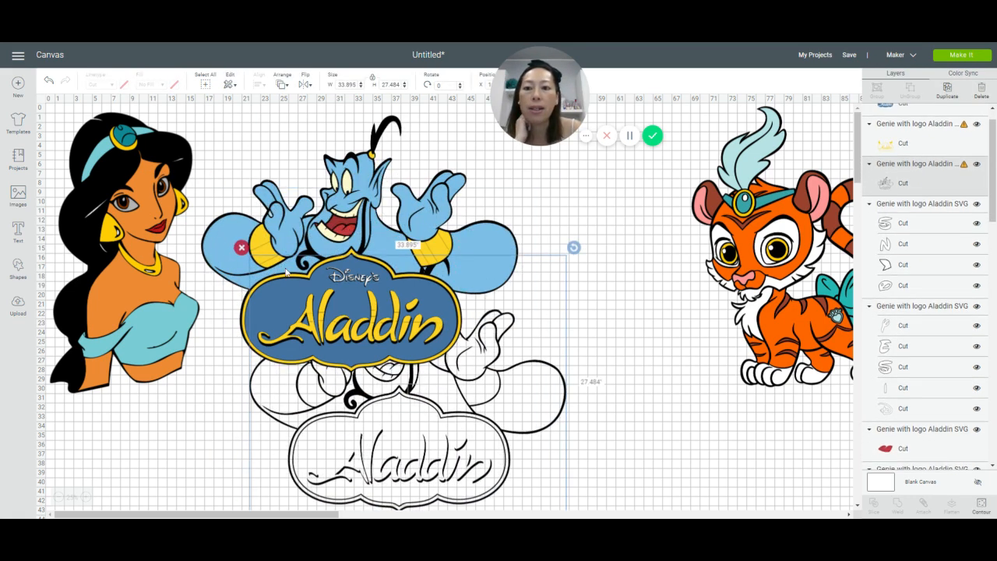
click(242, 248)
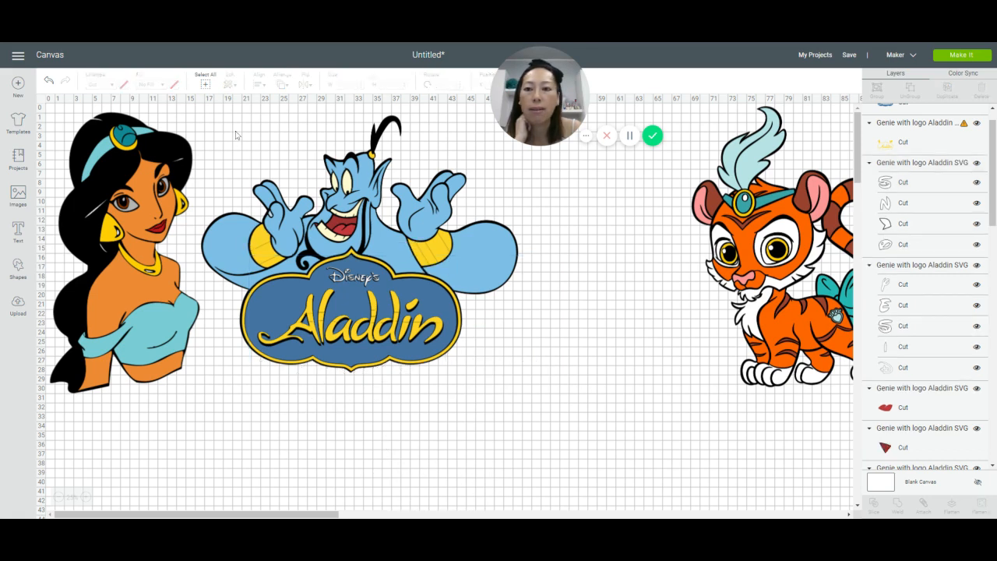
Step: Pull the solid black silhouette out from behind the Genie and undo the move
drag(228, 136, 376, 299)
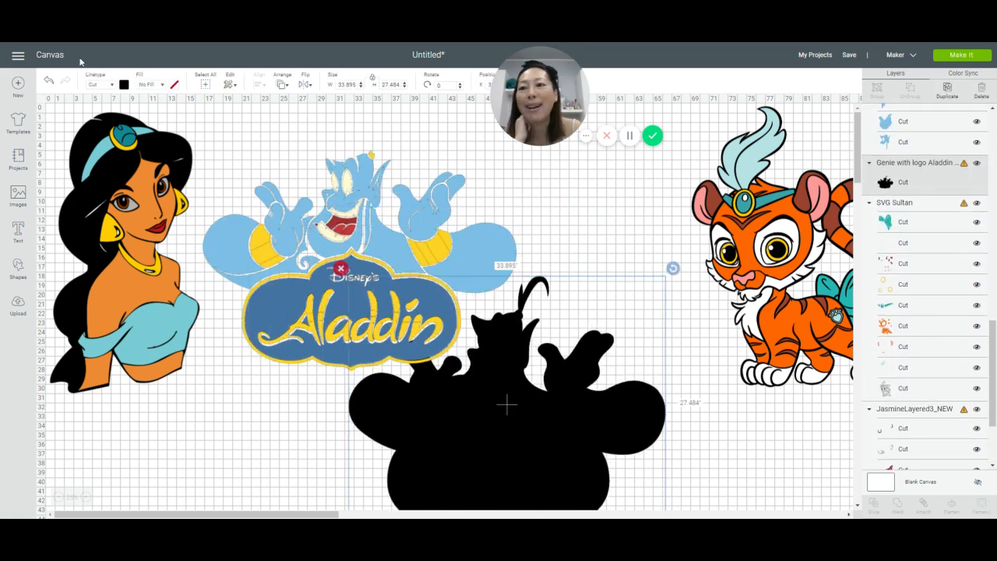
click(50, 82)
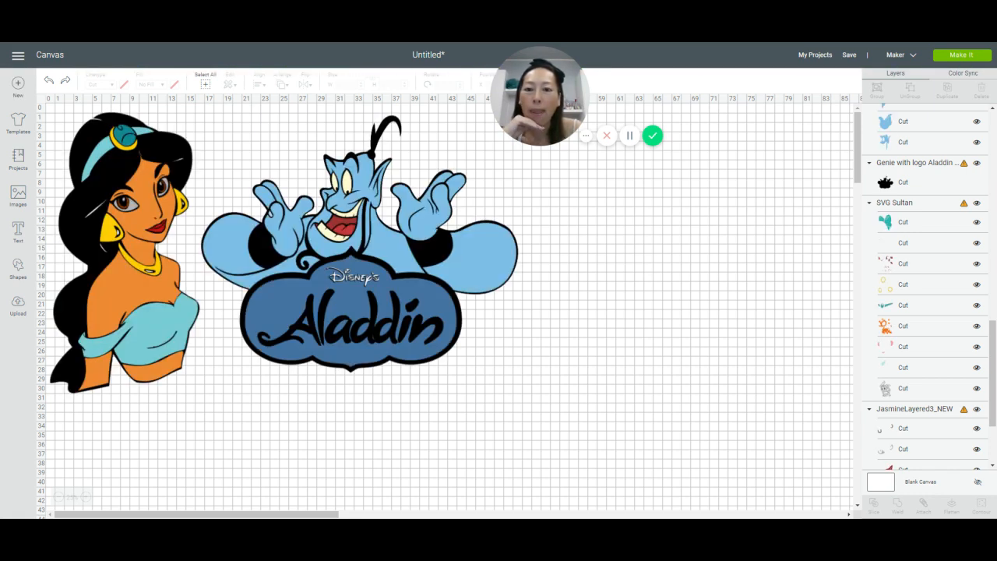
mouse_move(510, 360)
mouse_down()
mouse_move(427, 376)
mouse_move(509, 361)
mouse_up()
click(481, 426)
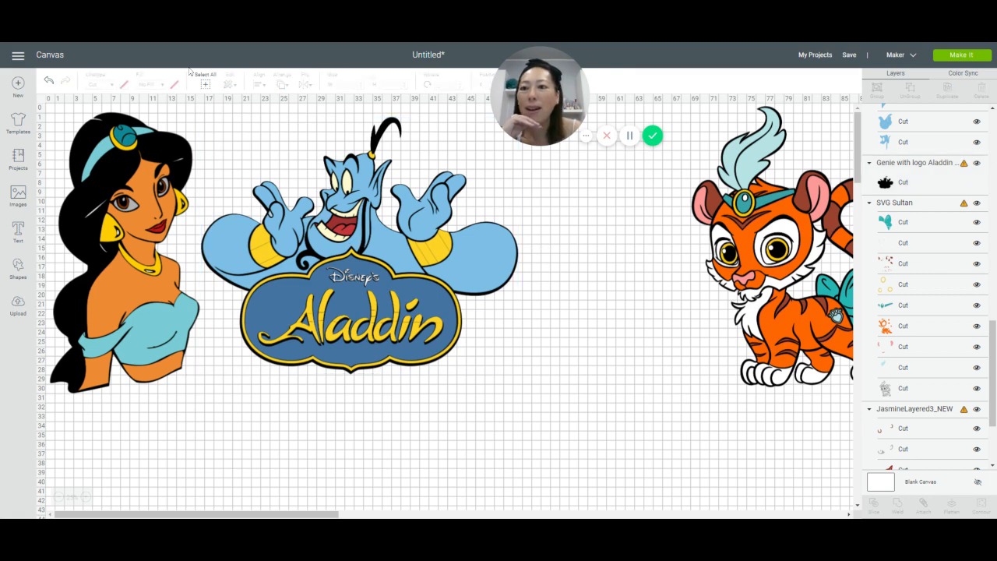
click(48, 83)
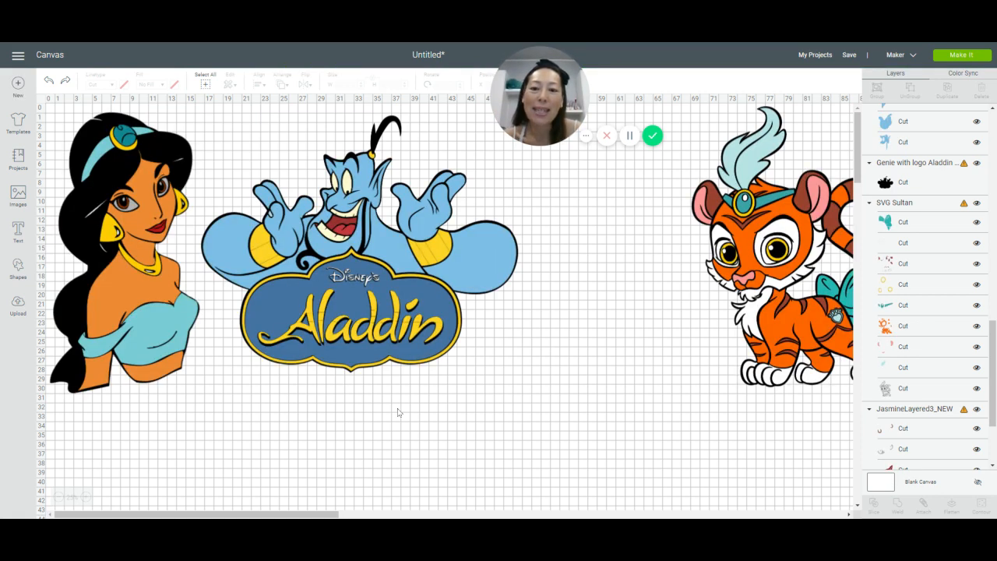
Step: Select all Genie layers and set the design's width to 32.5 inches with proportions kept
drag(475, 441, 263, 172)
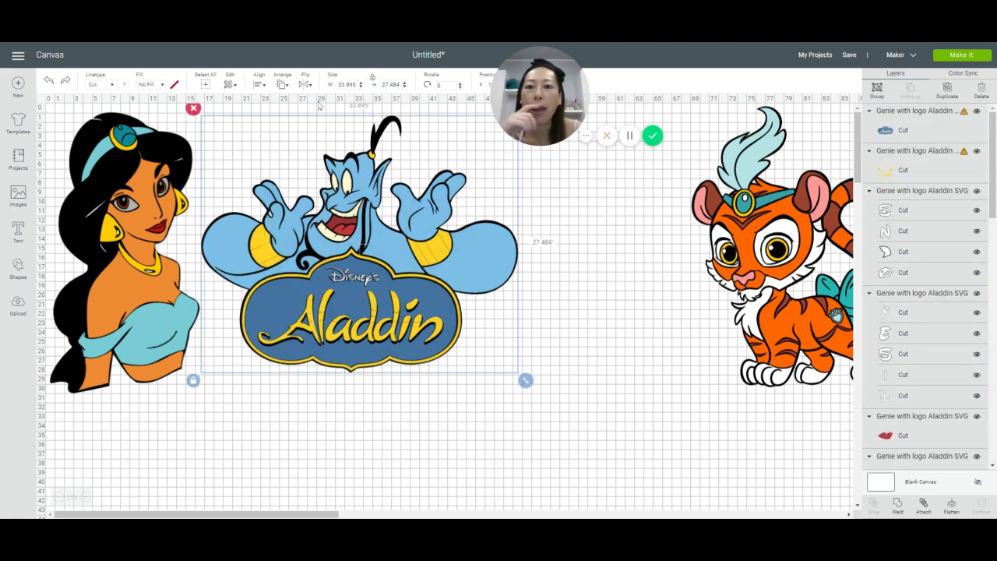
click(347, 84)
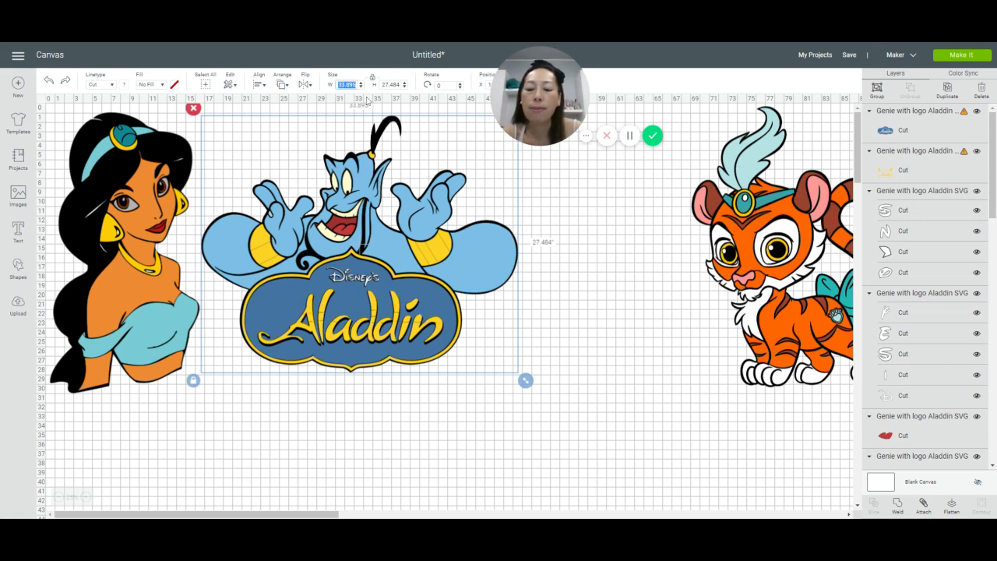
text(32)
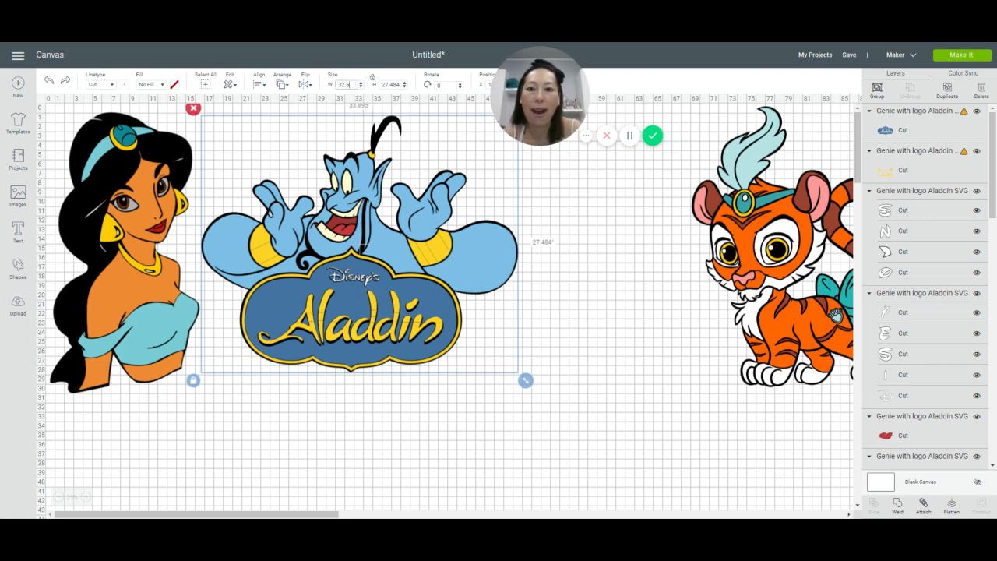
key(Tab)
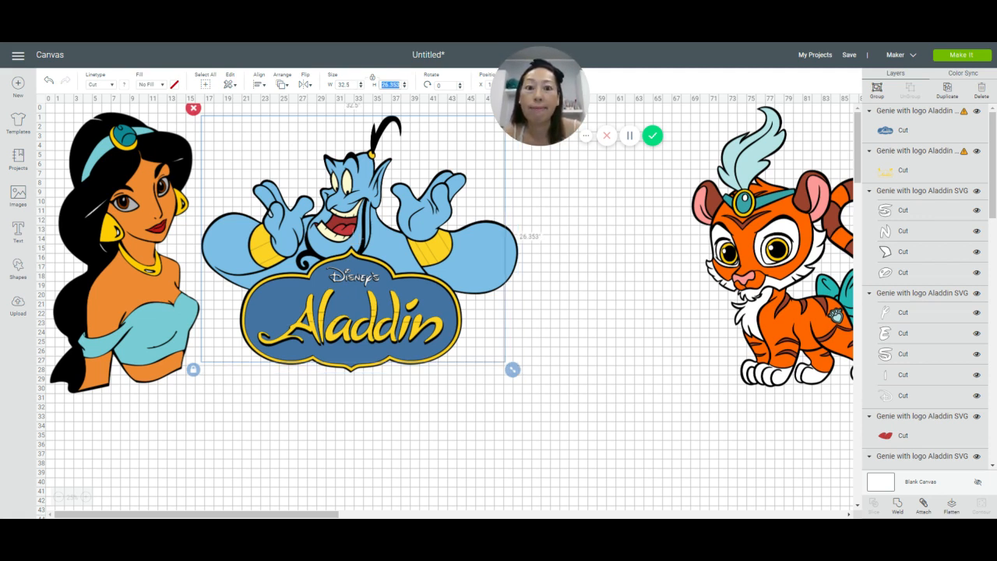
click(387, 297)
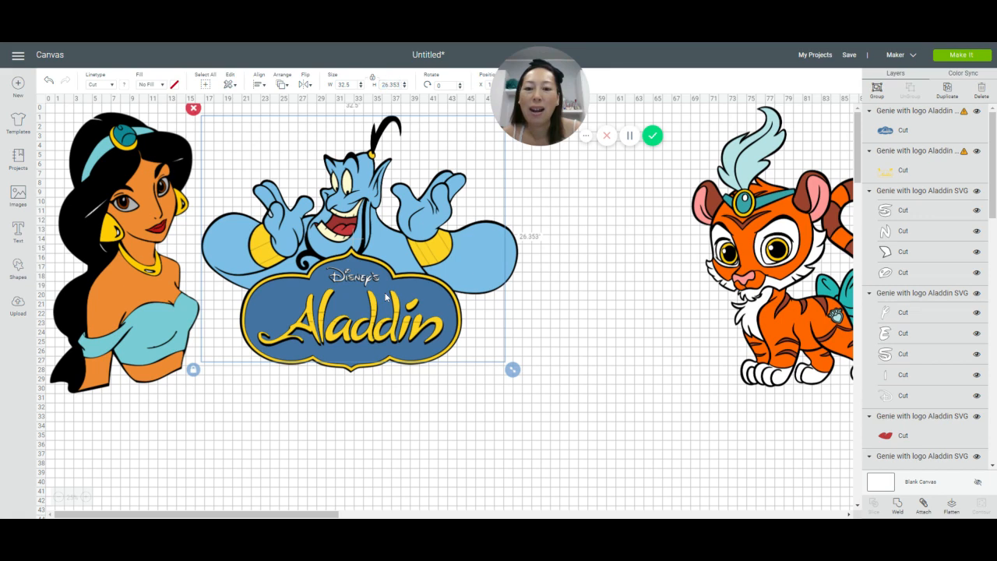
click(347, 430)
Step: Lower the blue Aladdin sign layer partly off the resized logo and realign it inside the yellow border
click(365, 352)
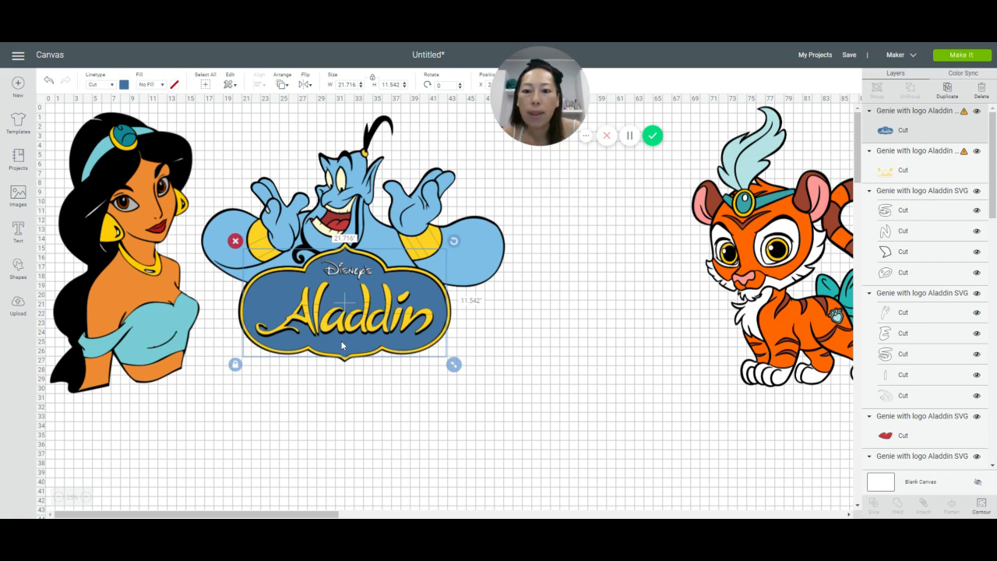
drag(342, 346, 350, 391)
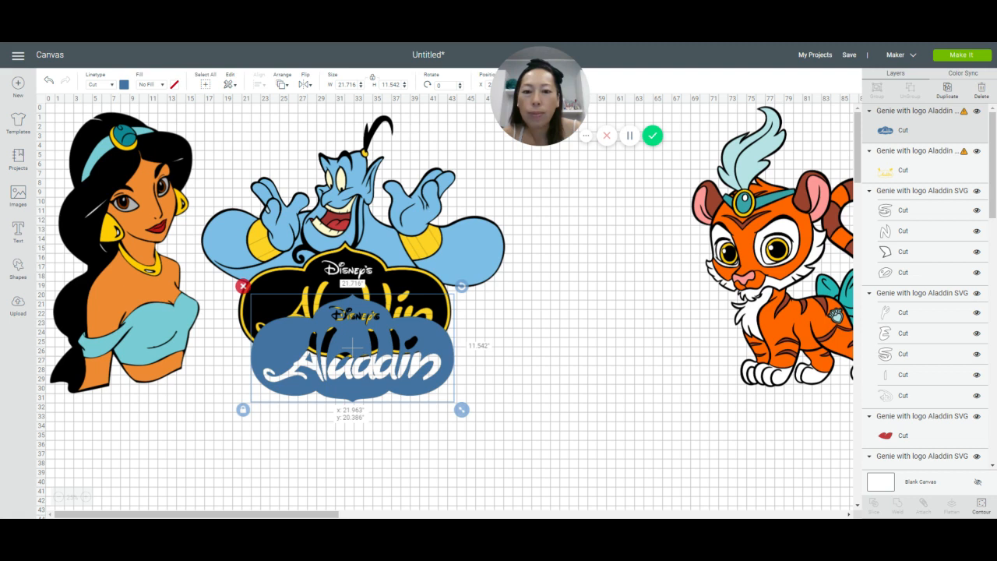
drag(351, 392, 388, 344)
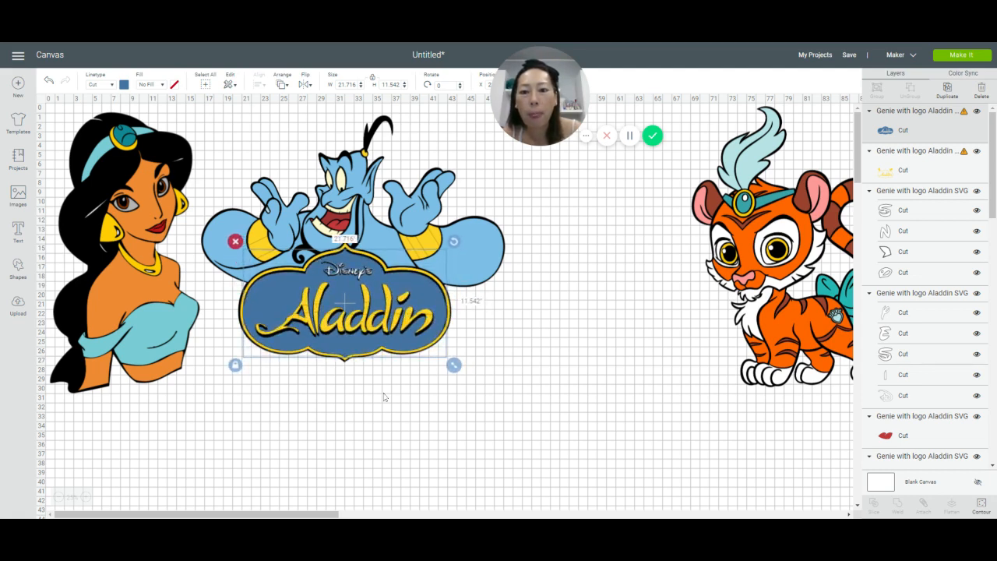
click(378, 422)
Step: Select all Genie layers again and set the design's width to 32 inches with proportions kept
drag(490, 467, 283, 184)
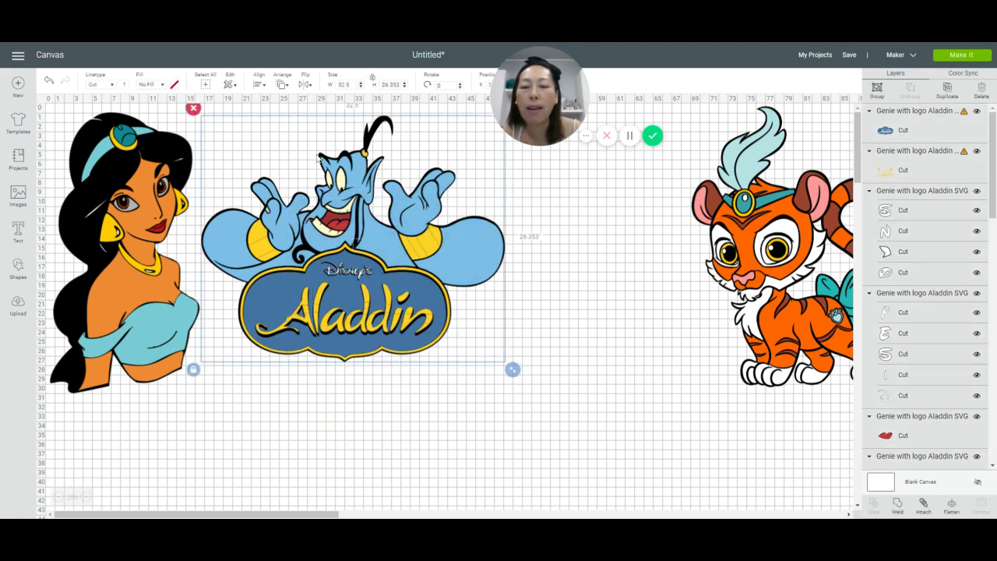
click(343, 84)
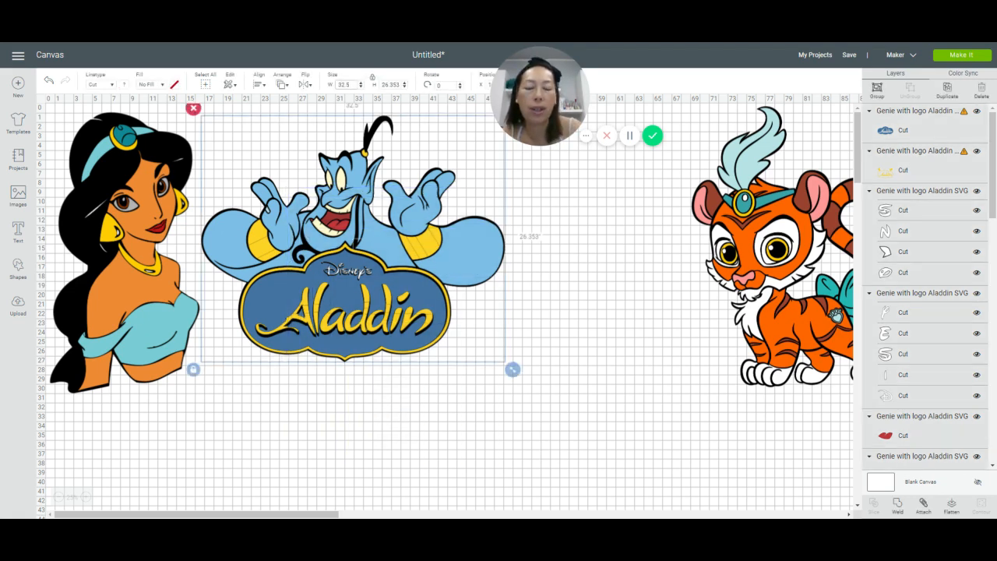
text(32.)
key(Tab)
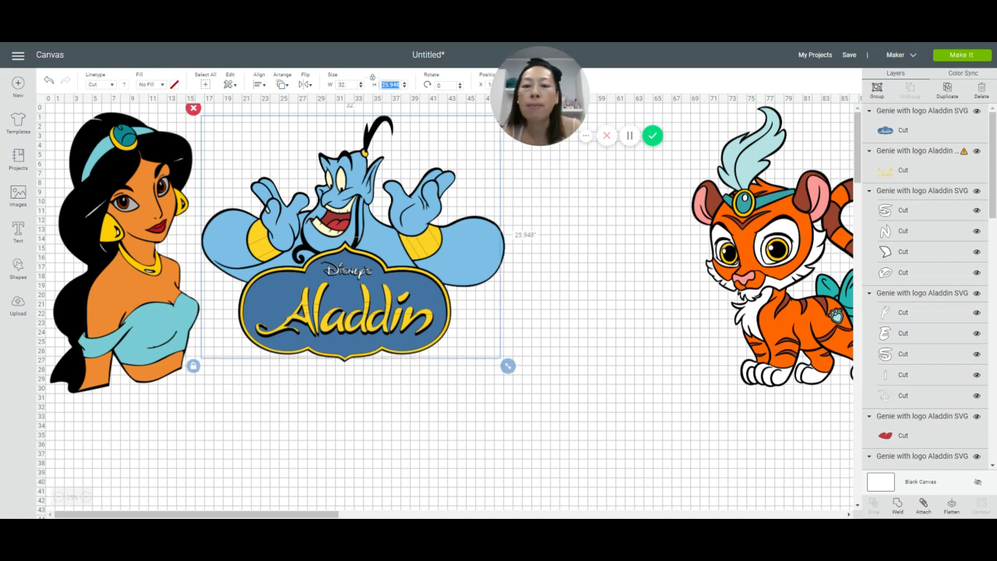
click(409, 433)
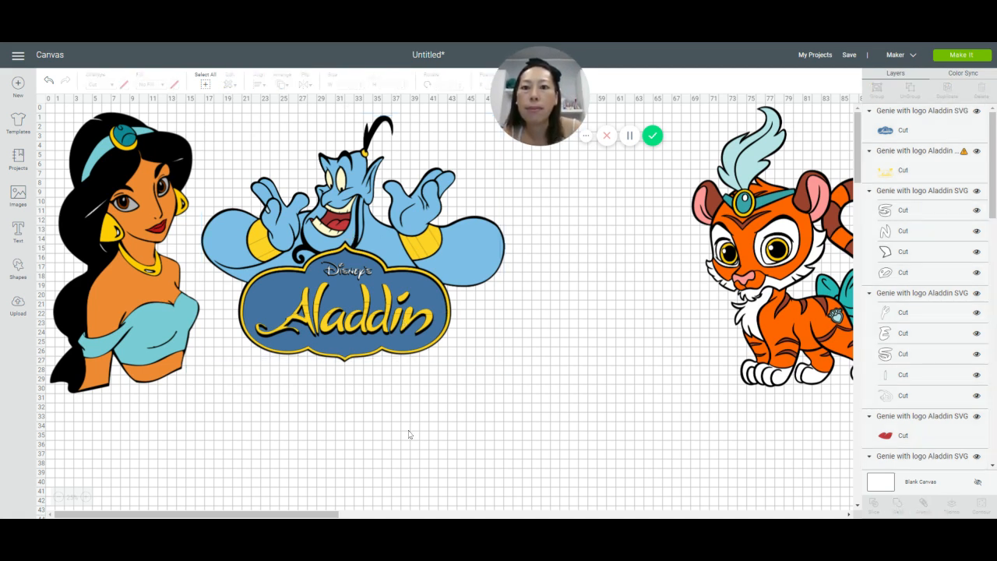
Step: Move the blue Aladdin sign layer completely below the Genie artwork and fit it back inside its border
click(423, 302)
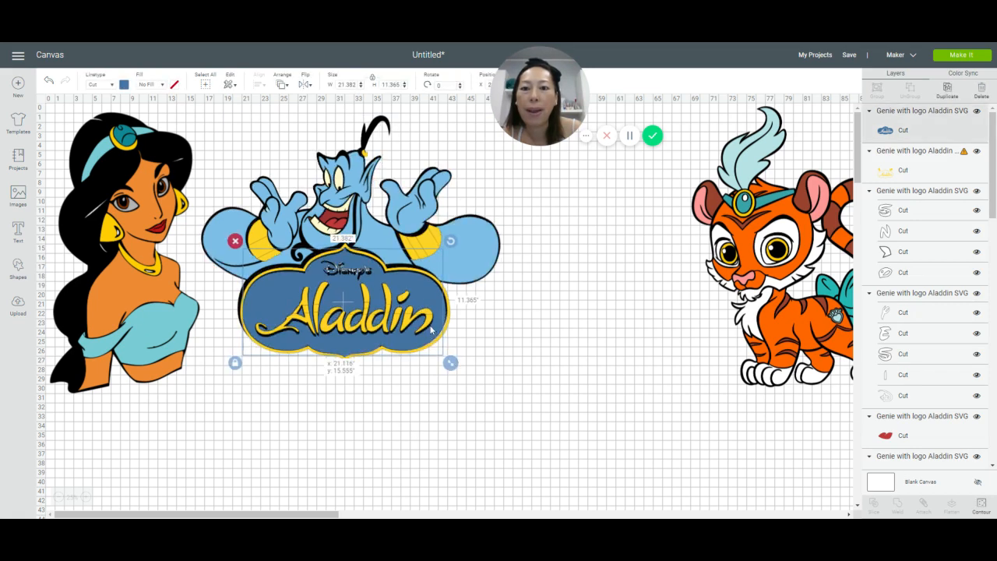
drag(423, 304, 485, 419)
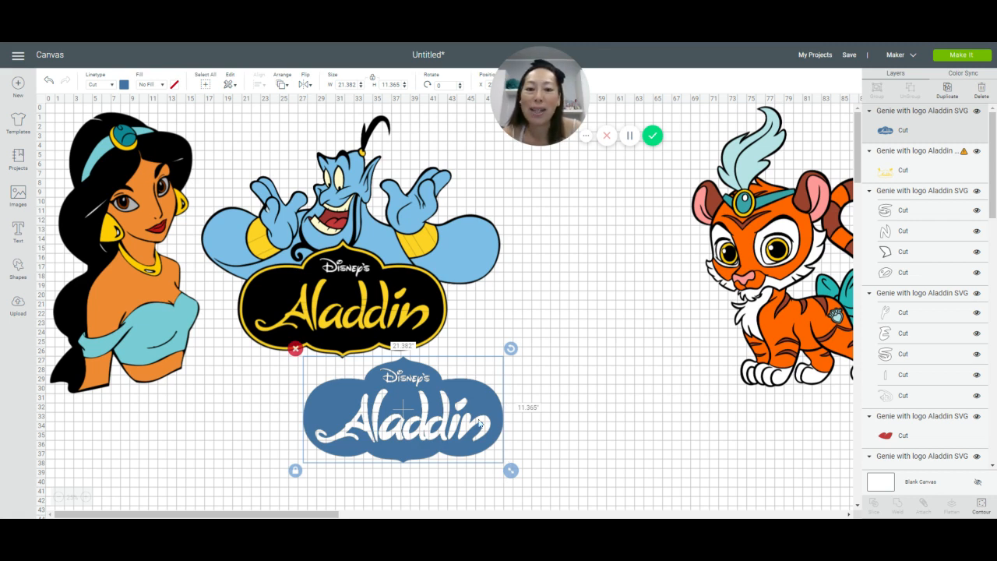
drag(479, 416, 417, 302)
click(375, 438)
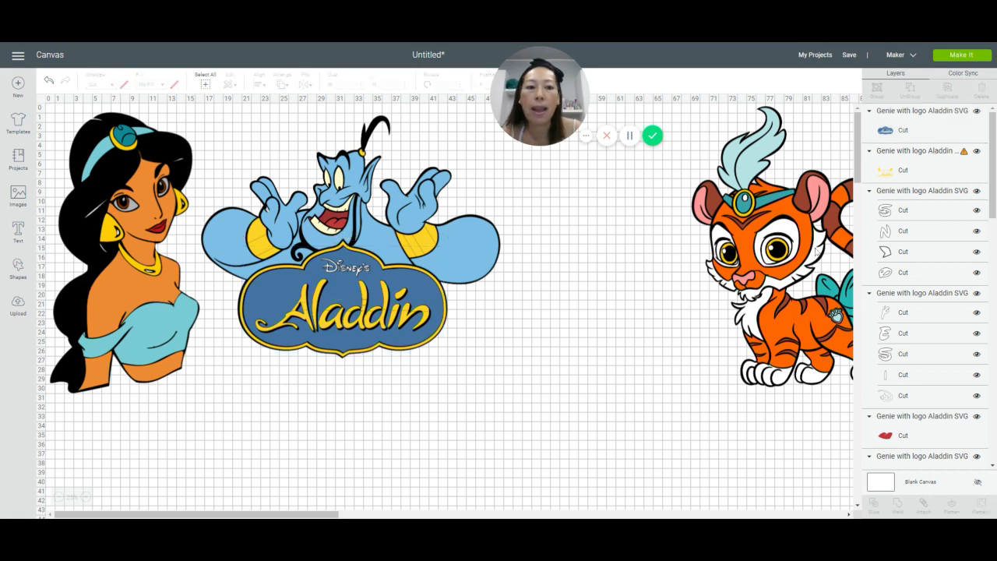
Step: Delete the tiger design and the Jasmine design from the canvas
drag(817, 249, 597, 243)
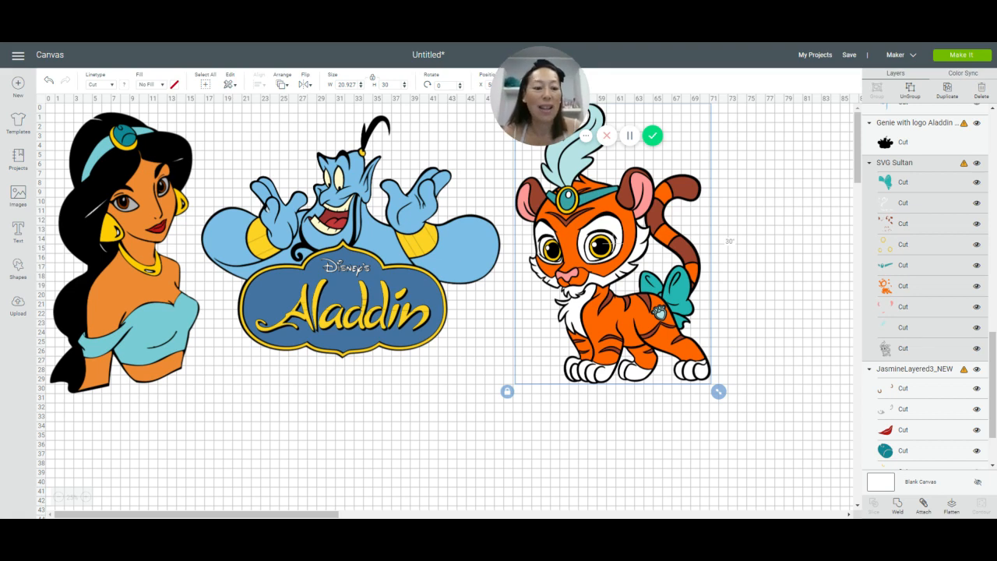
key(Delete)
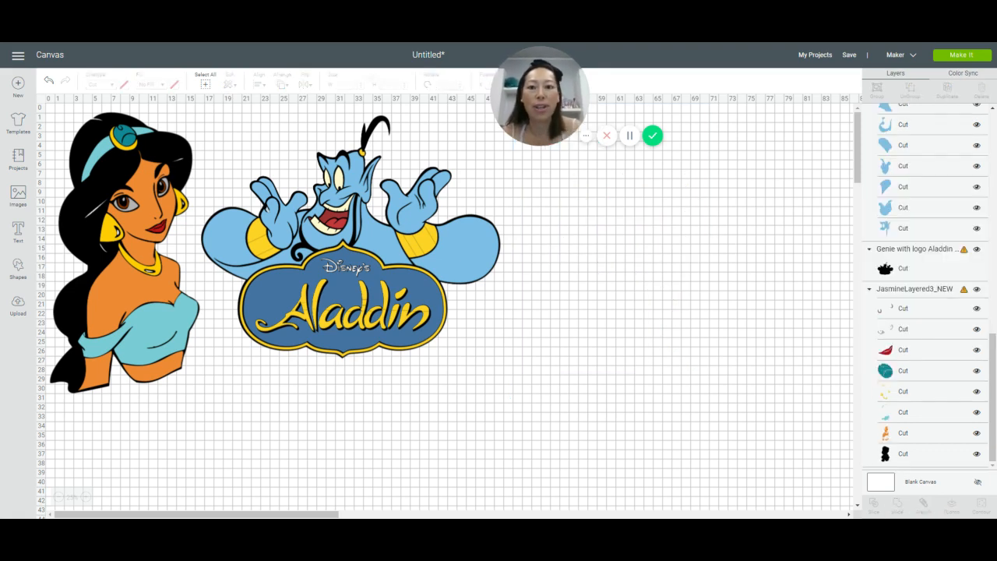
click(122, 251)
key(Delete)
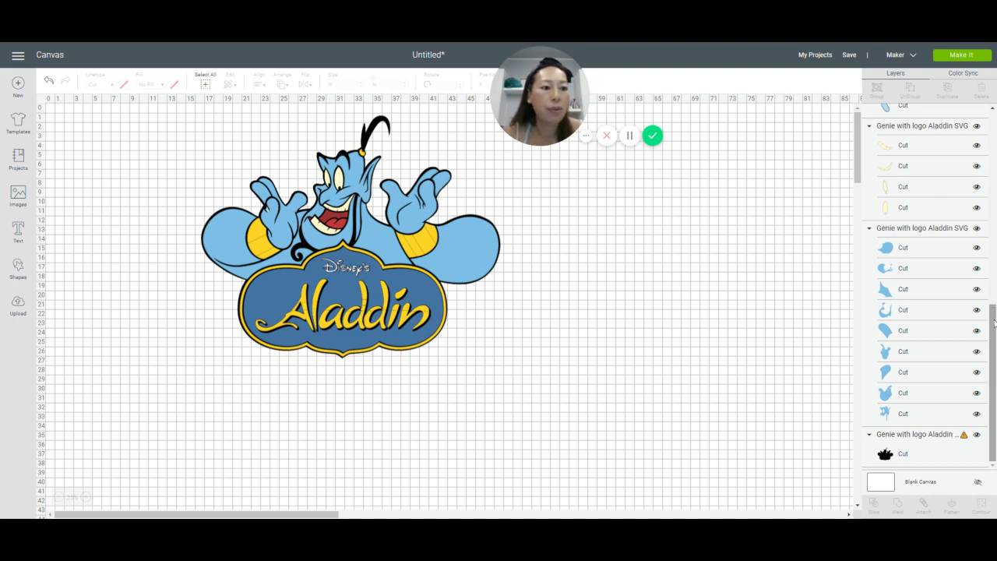
Step: Review the Genie design's layers from the blue sign down to the black silhouette for remaining size warnings
drag(993, 312, 994, 117)
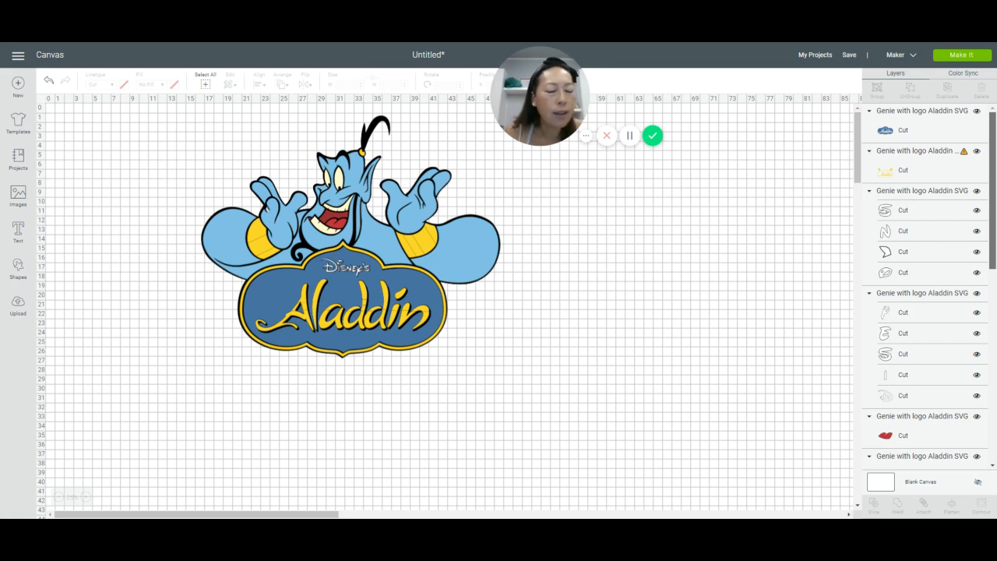
scroll(993, 129, down, 1)
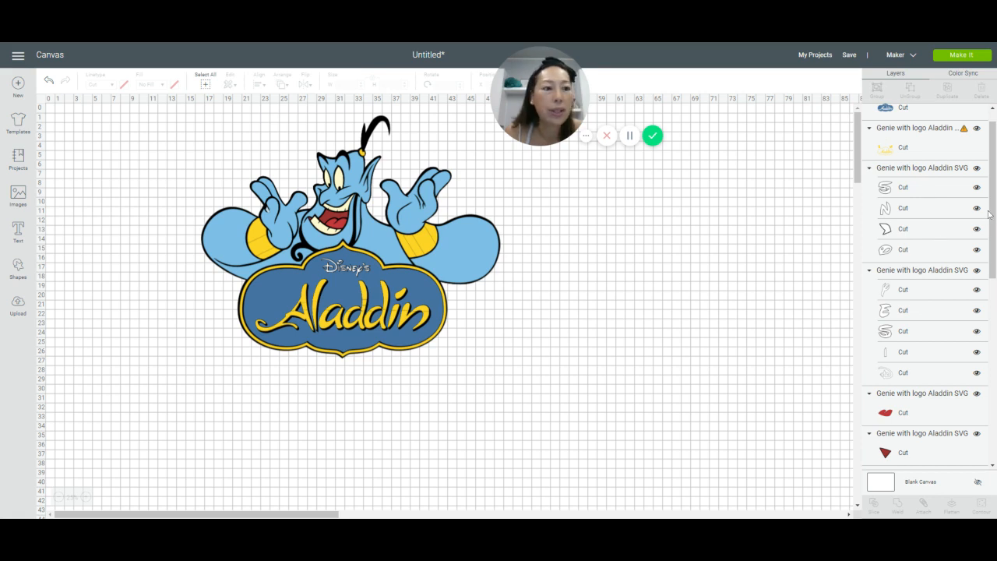
drag(993, 188, 993, 376)
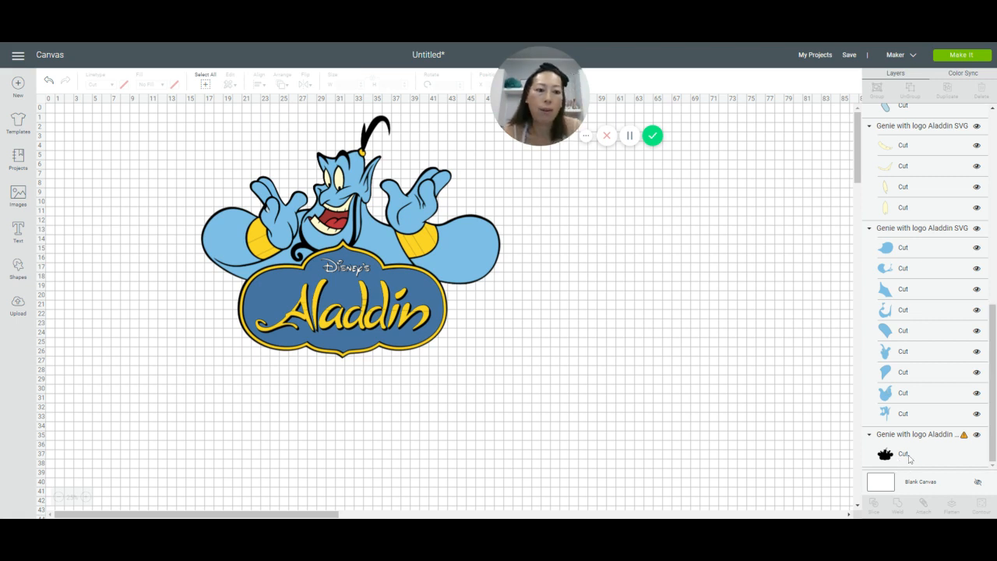
drag(993, 374, 993, 184)
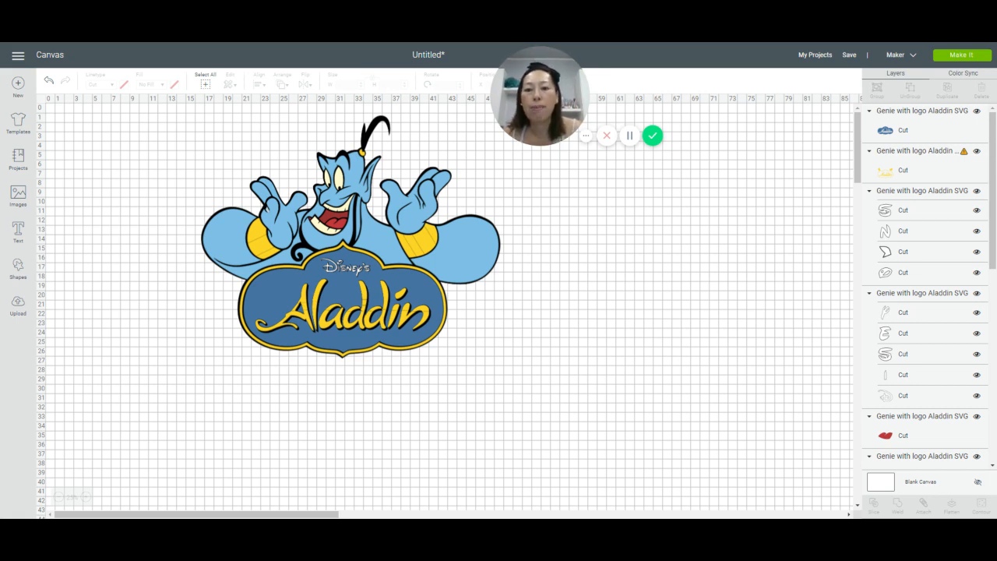
Step: Move the blue sign layer off to the side of the Genie artwork and hide all of its contours
click(402, 317)
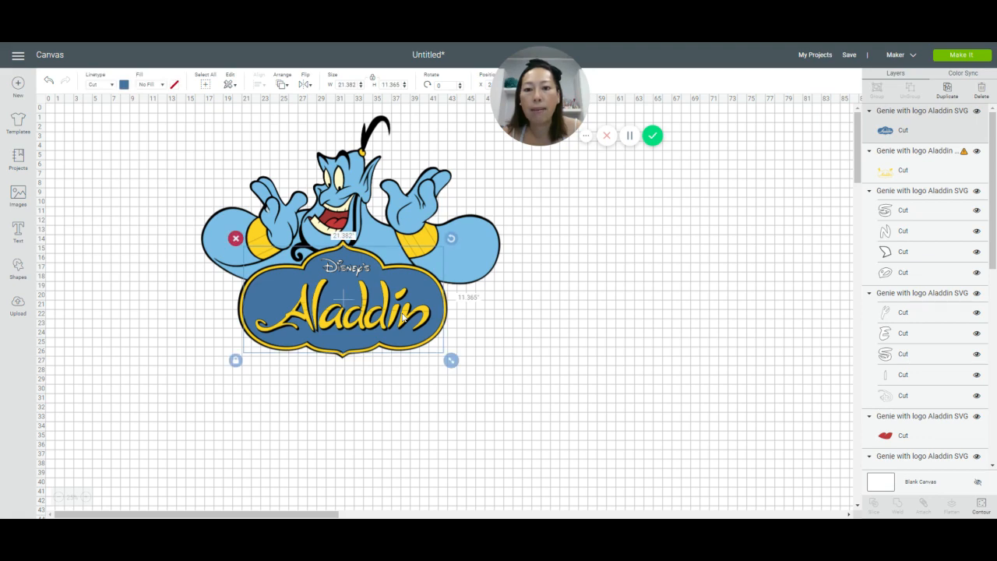
drag(402, 317, 674, 338)
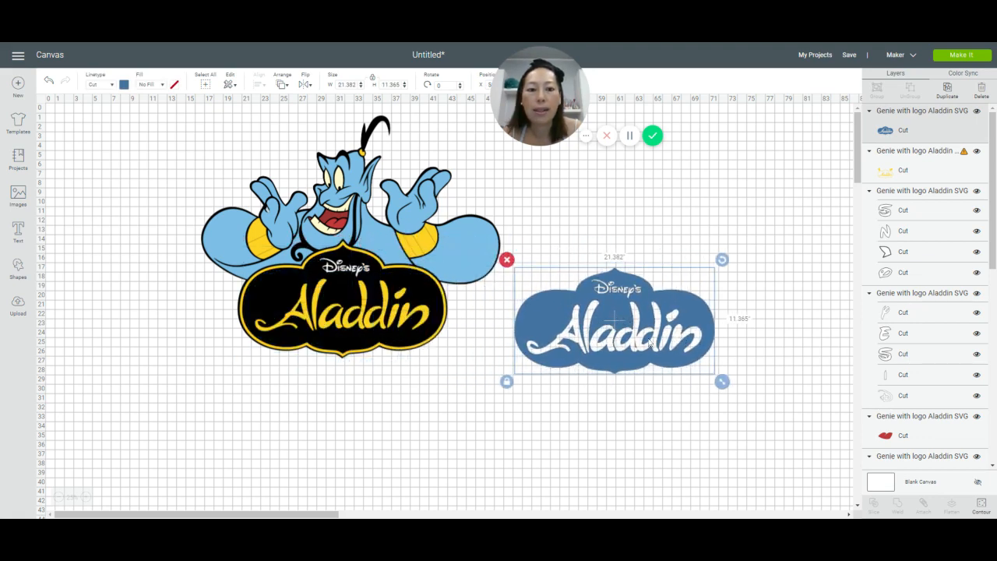
click(982, 507)
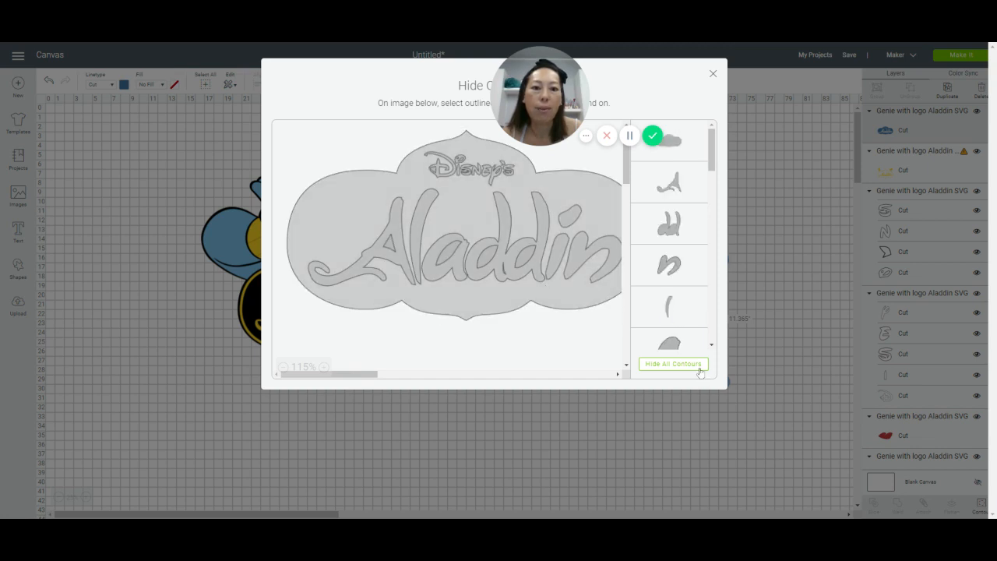
click(696, 365)
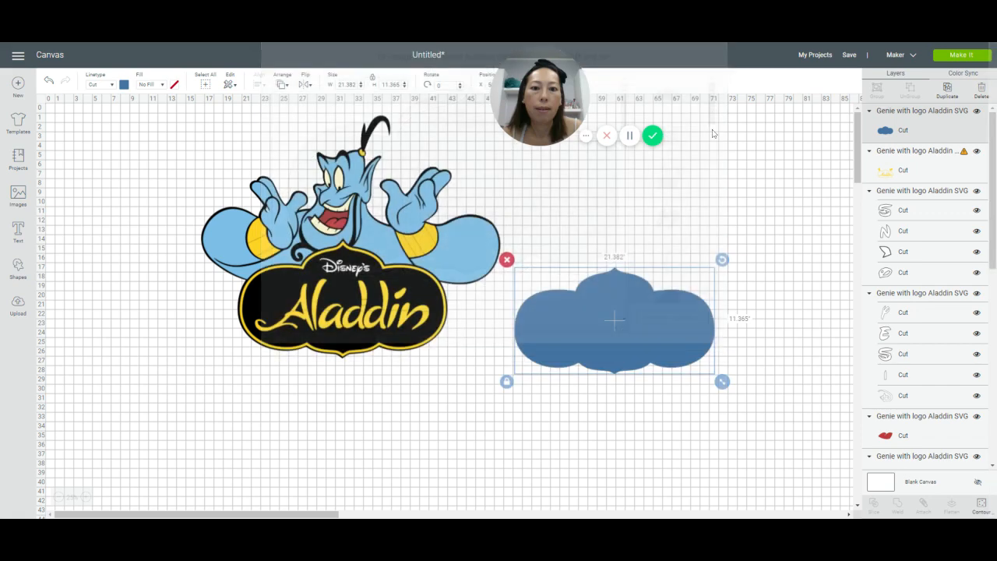
click(713, 74)
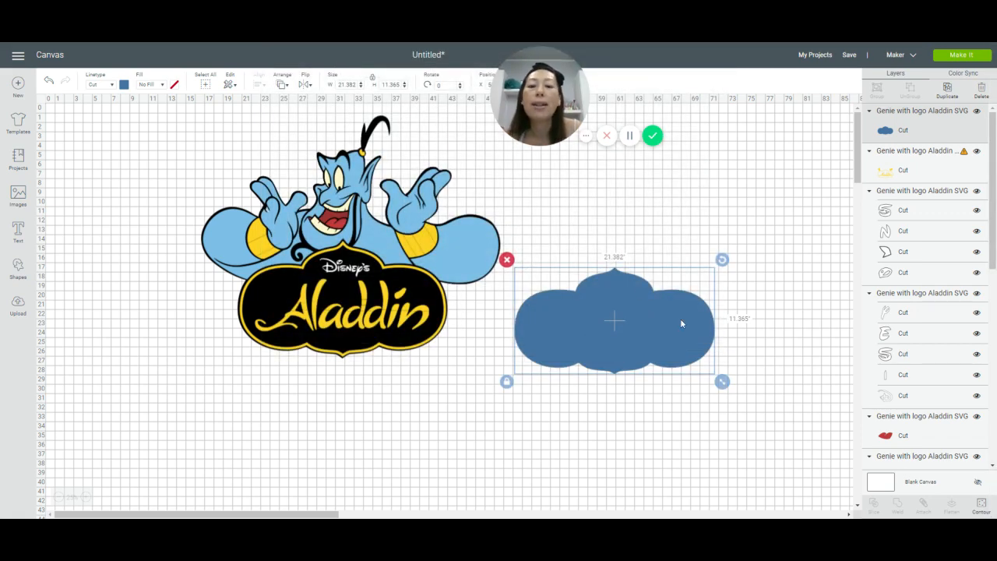
Step: Move the yellow layer off the Genie artwork, hide the contours of its Aladdin lettering, and fit its border around the blue sign
drag(359, 323, 428, 442)
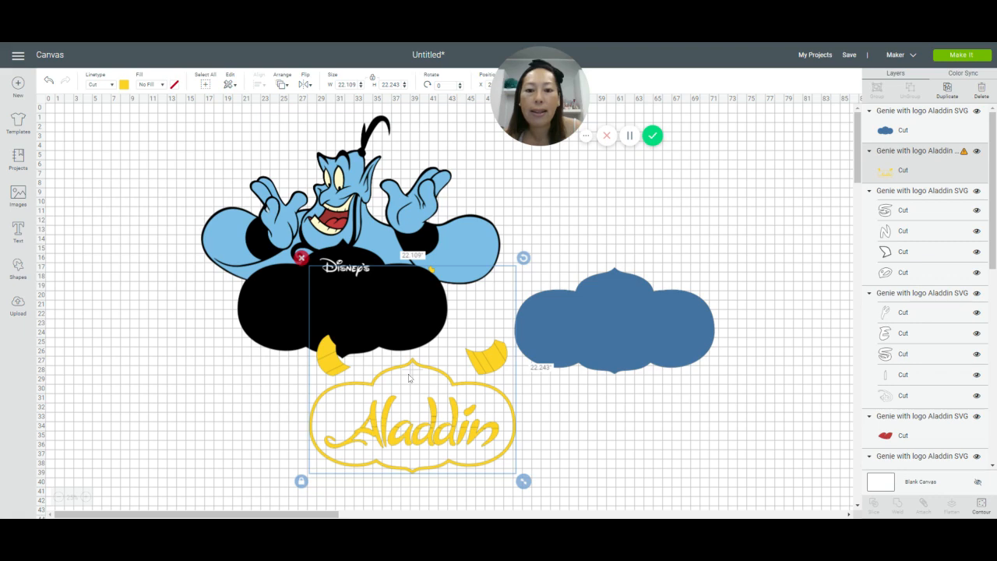
click(981, 505)
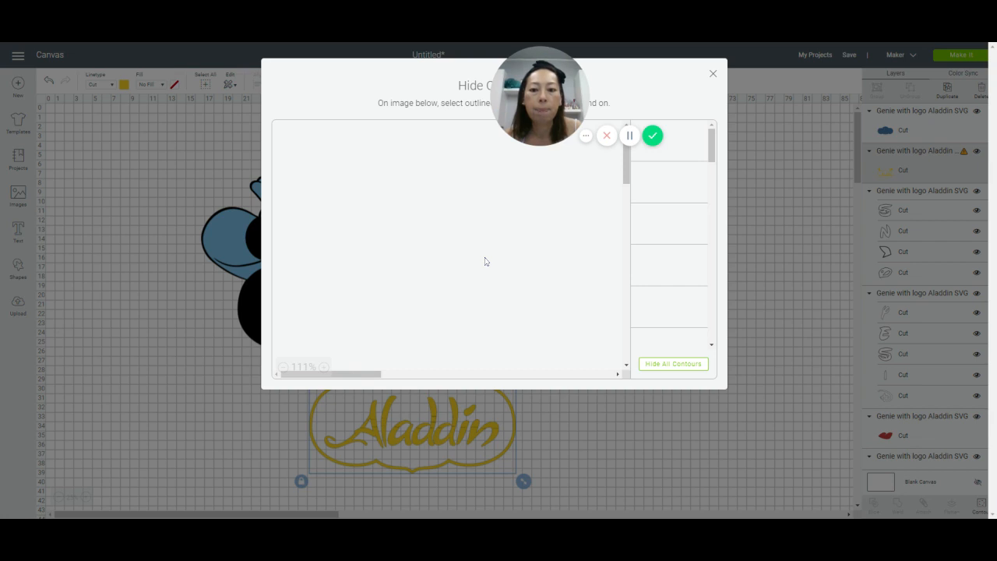
click(282, 367)
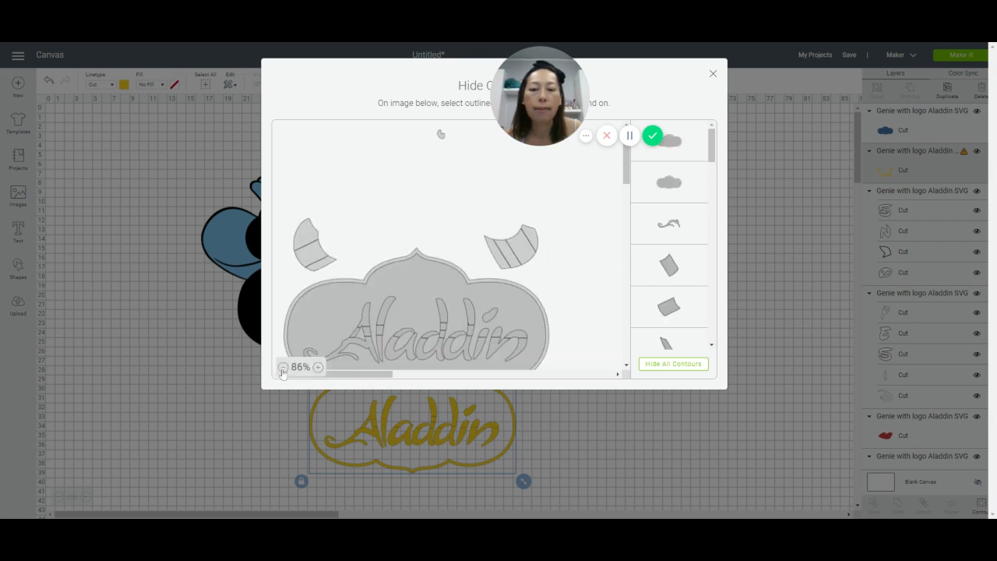
click(283, 367)
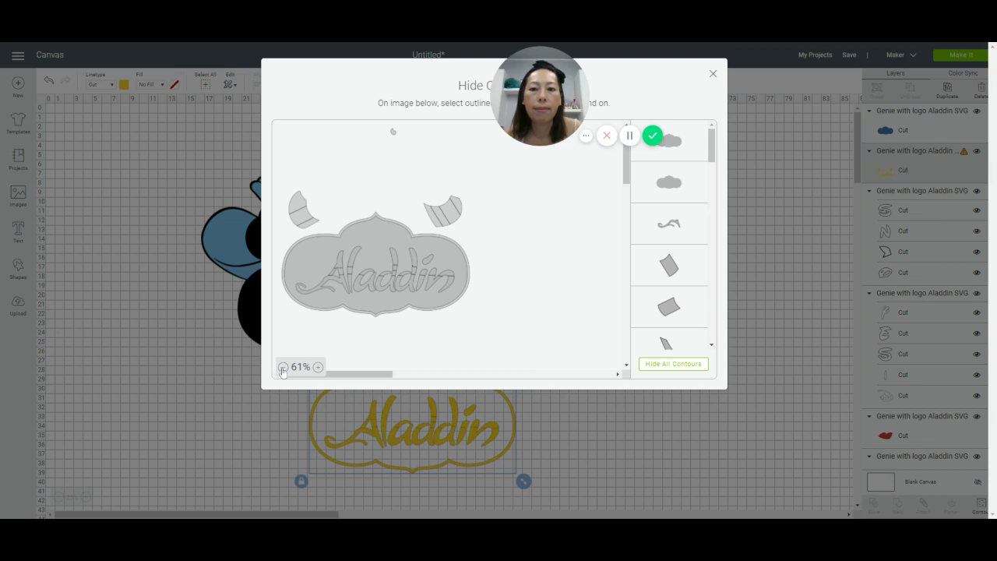
click(327, 278)
click(345, 274)
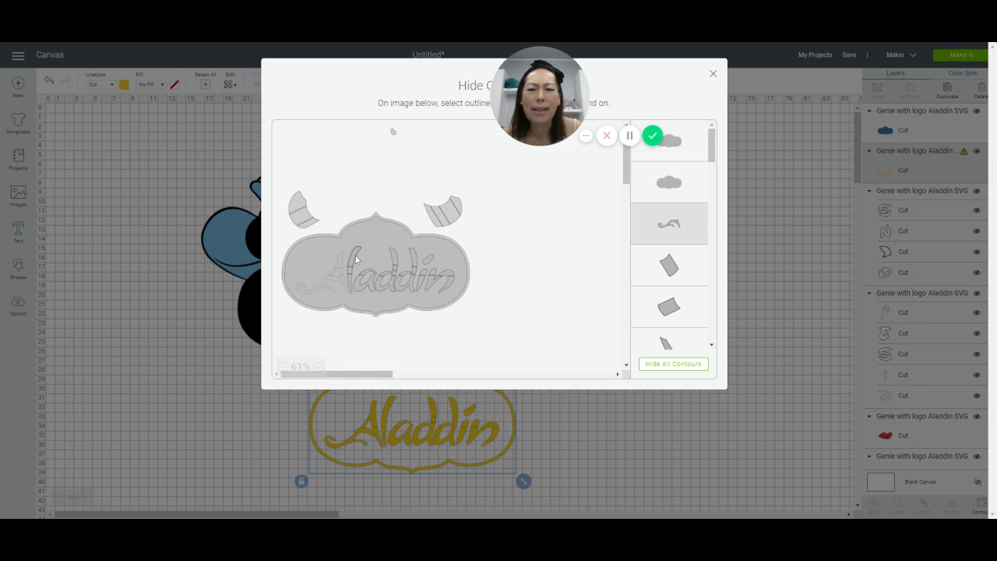
click(353, 283)
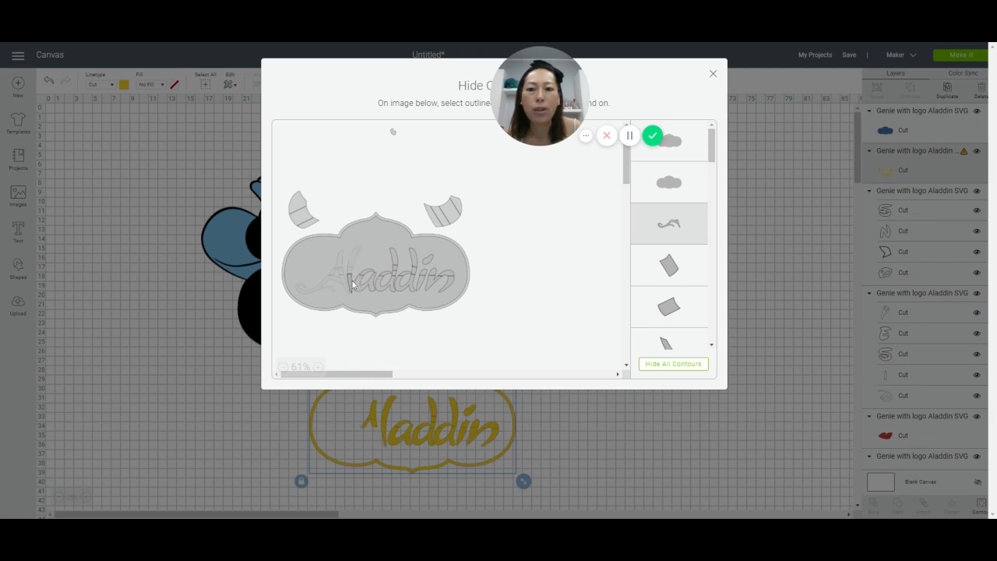
click(361, 293)
click(366, 272)
click(367, 273)
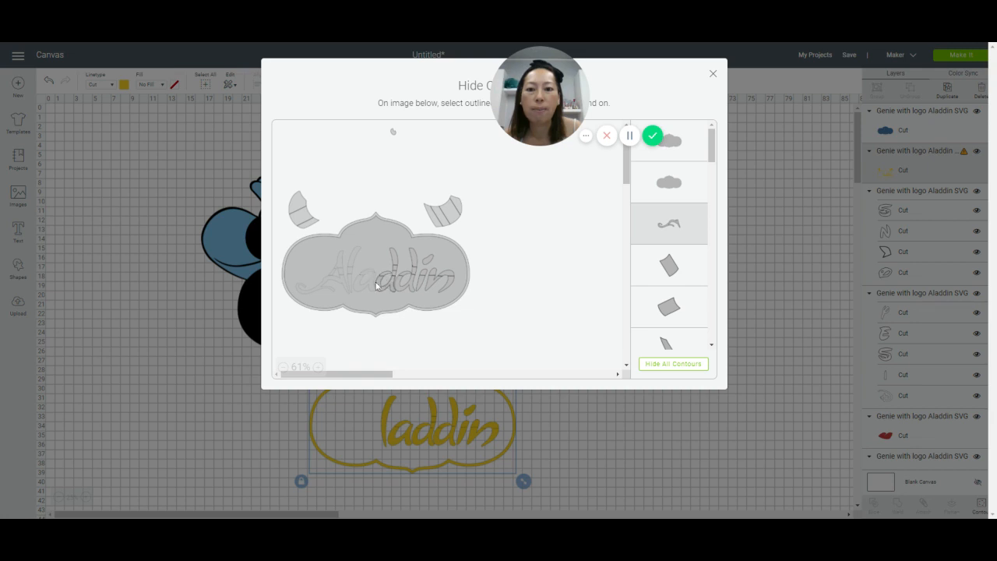
click(385, 275)
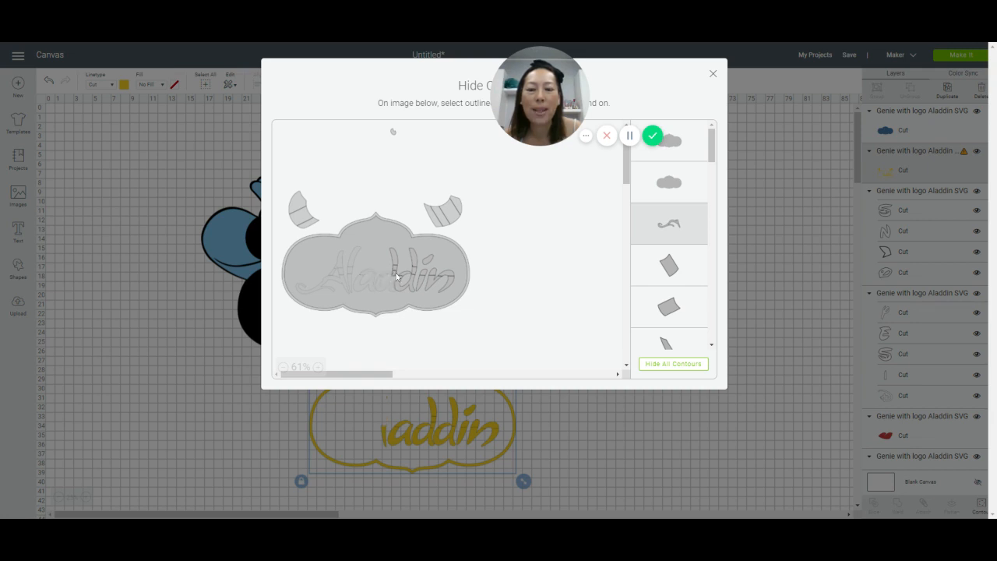
click(396, 269)
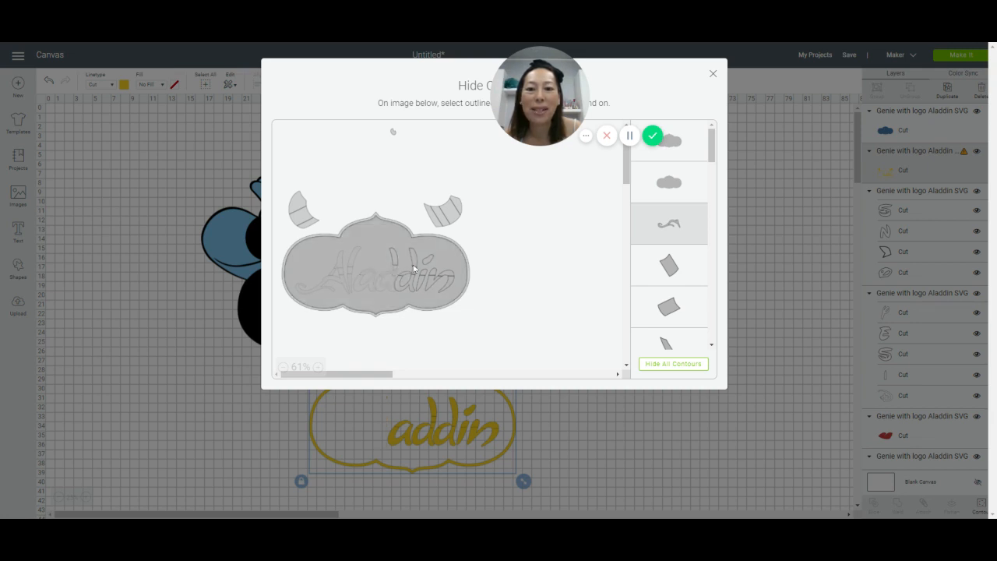
click(393, 259)
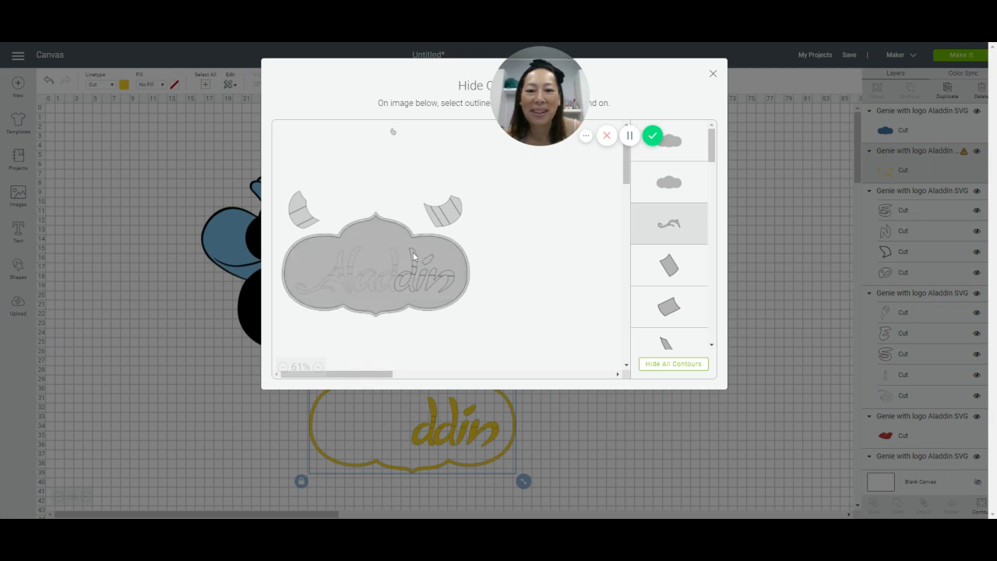
click(415, 271)
click(417, 274)
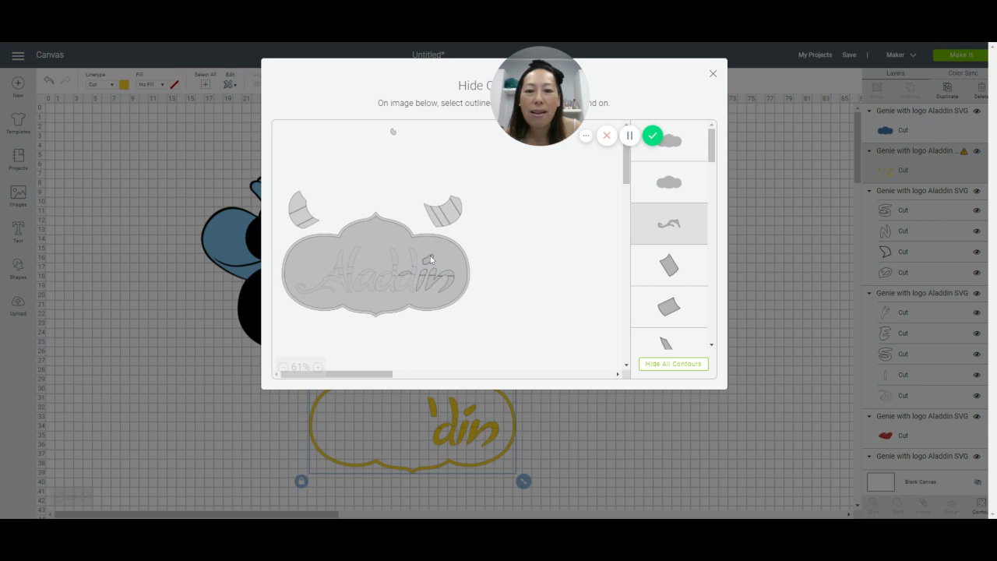
click(407, 272)
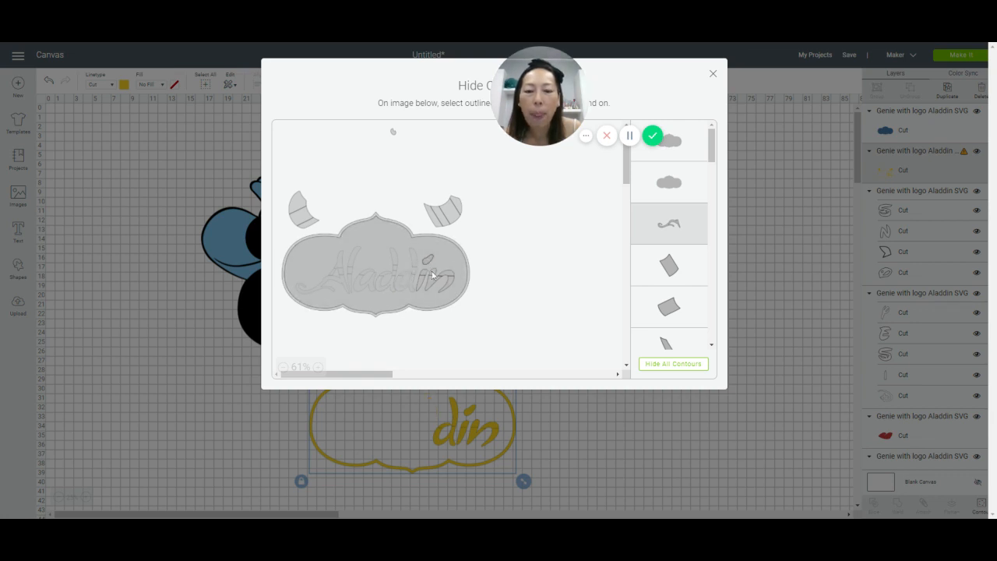
click(432, 275)
click(432, 276)
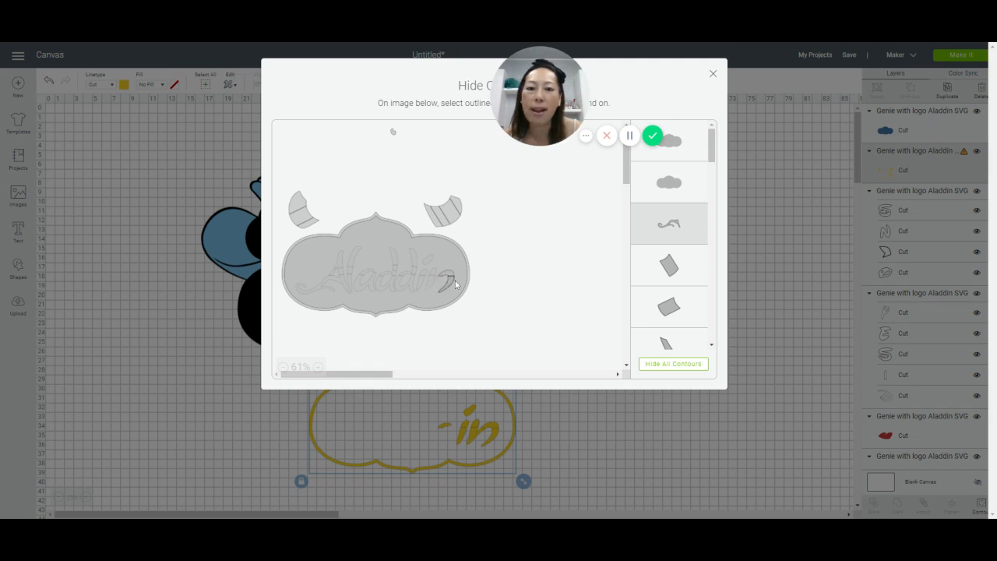
click(451, 280)
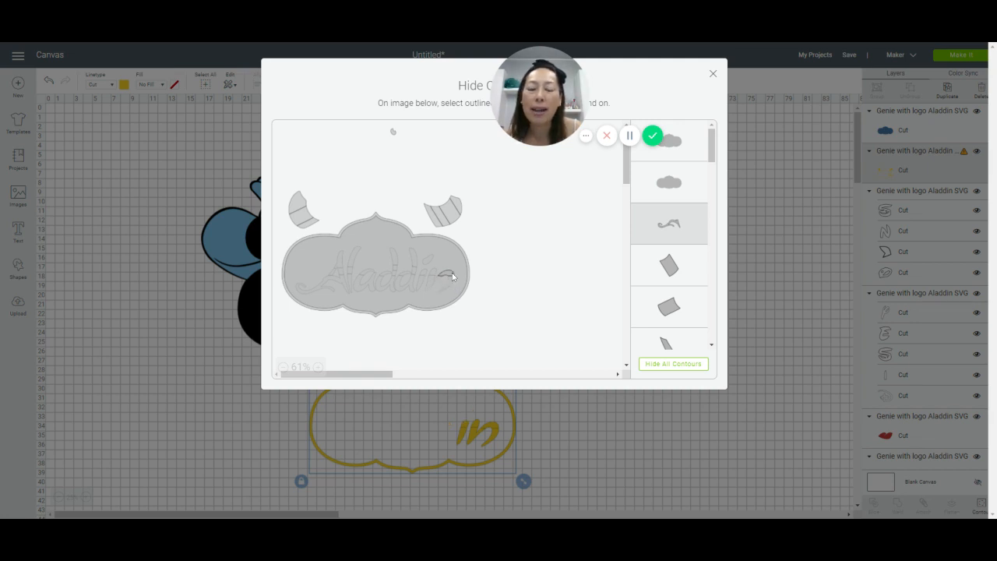
click(451, 276)
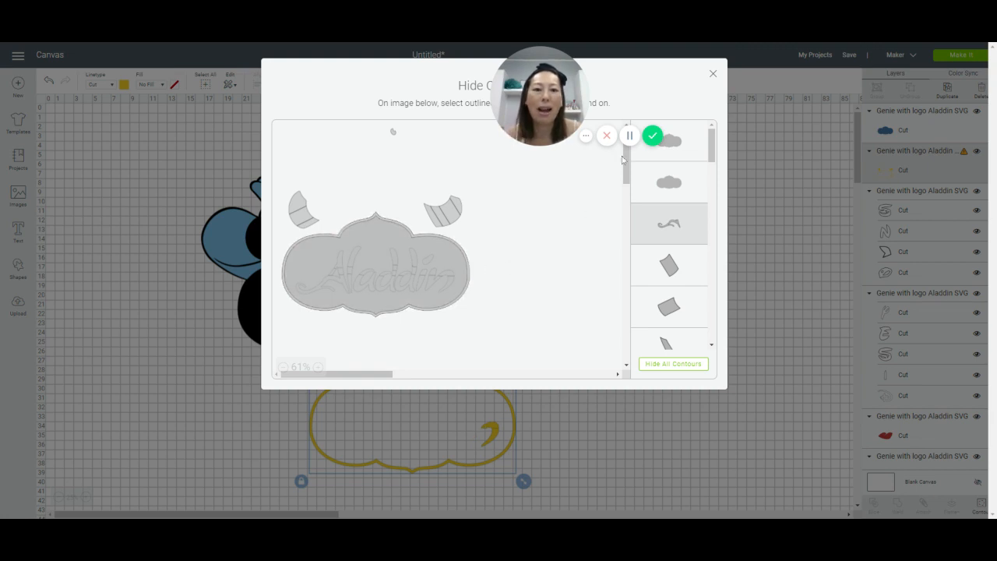
click(713, 76)
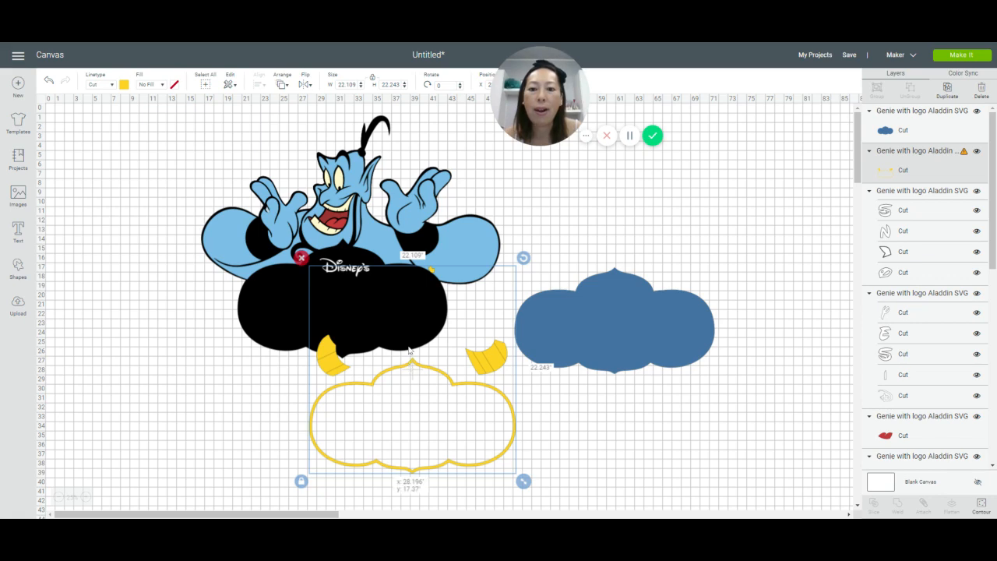
drag(410, 367, 612, 271)
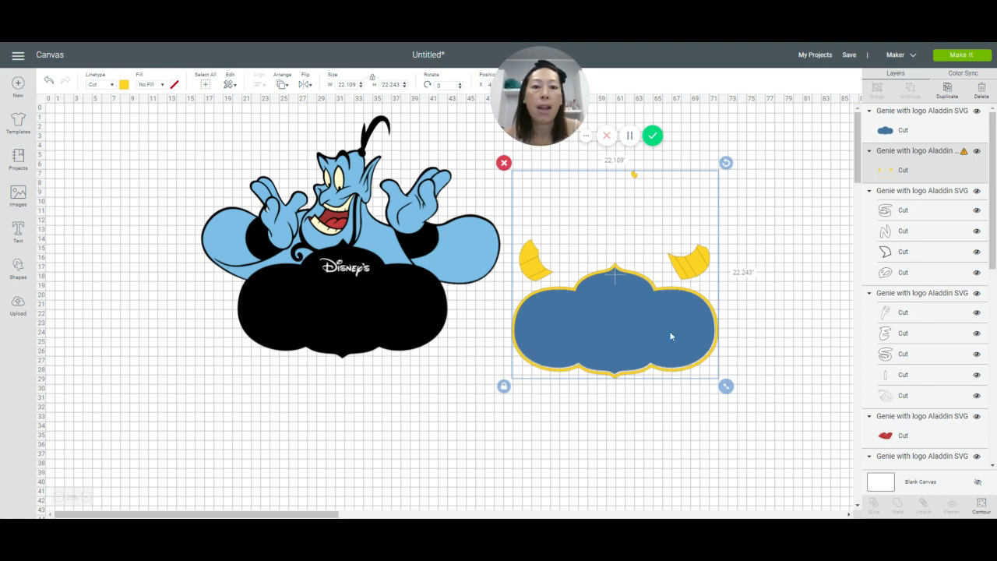
Step: Delete the white Disney's lettering groups from the black sign silhouette
click(365, 272)
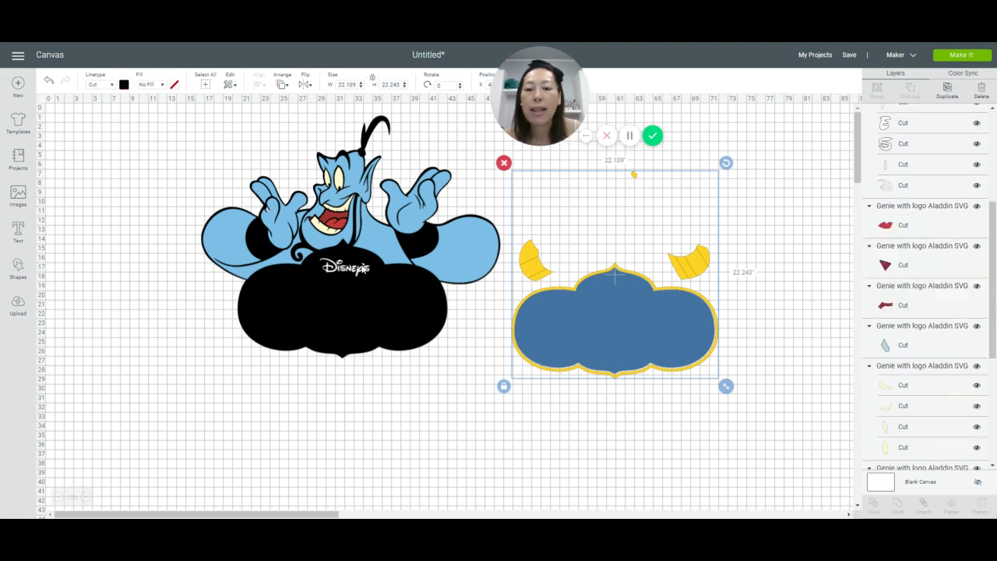
drag(360, 270, 353, 309)
click(310, 286)
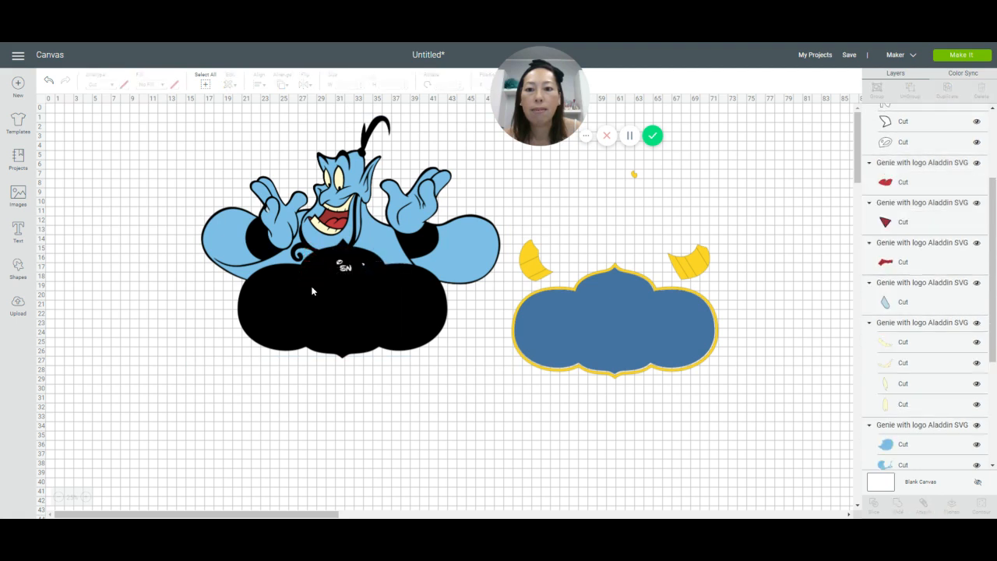
click(342, 273)
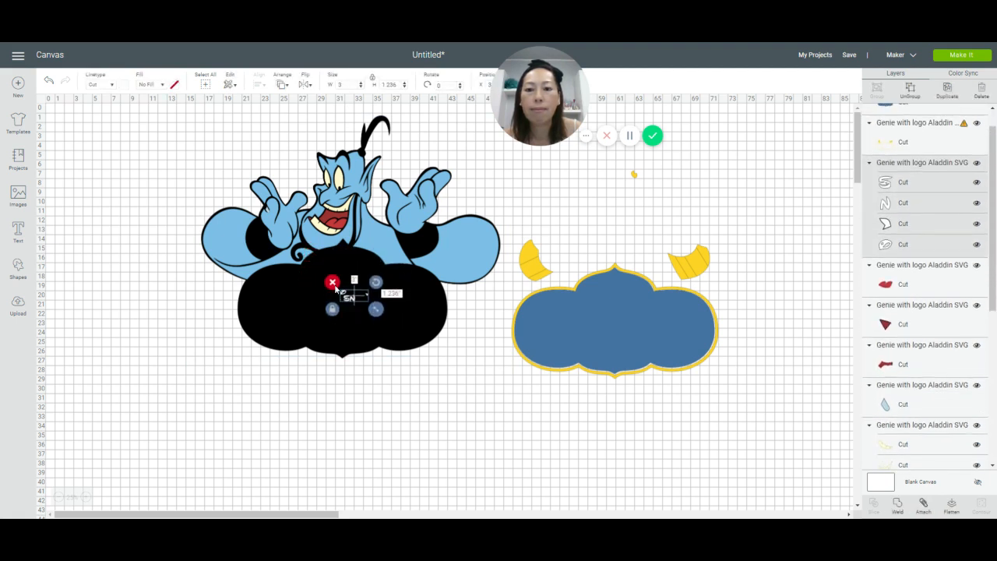
click(333, 285)
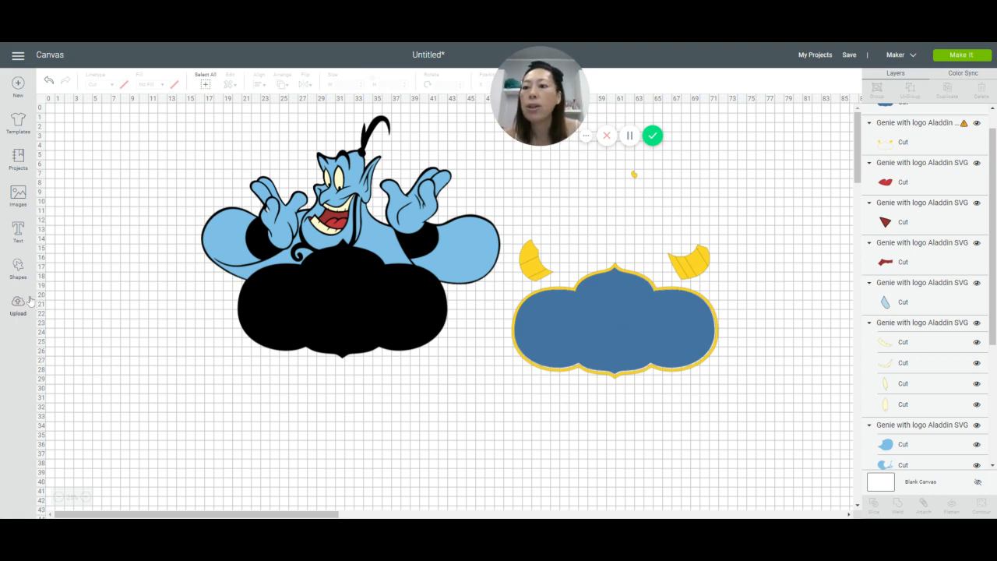
Step: Add a first name as text in the Aladdin font, enlarge it to about 21.6 inches wide, and place it below the black sign
click(18, 230)
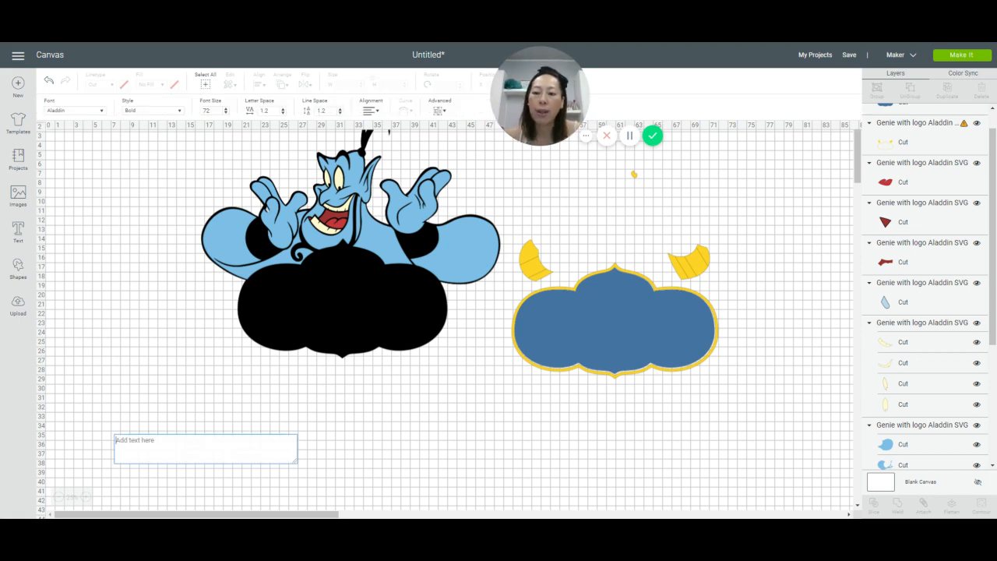
text(Charlotte)
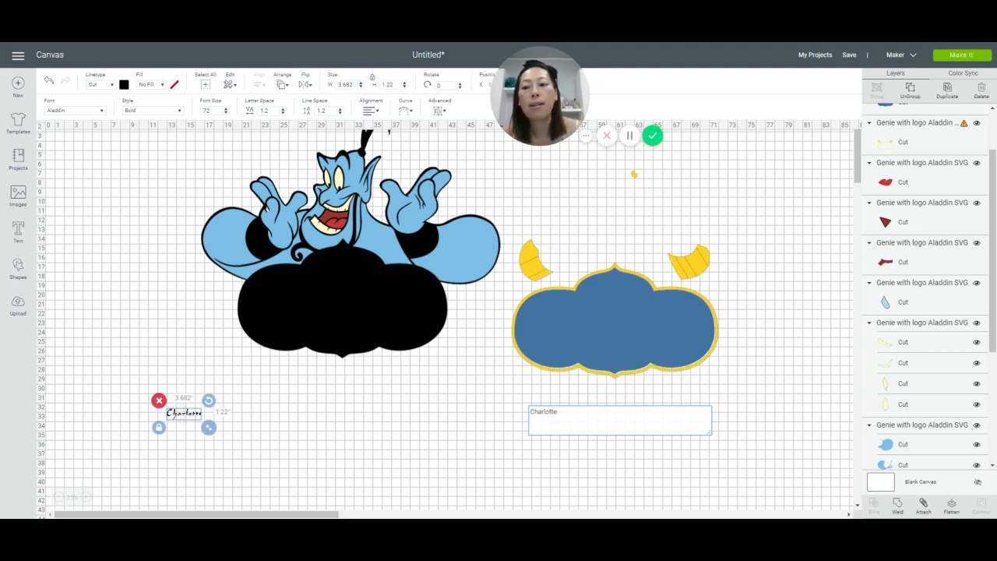
drag(206, 428, 354, 477)
drag(288, 439, 355, 412)
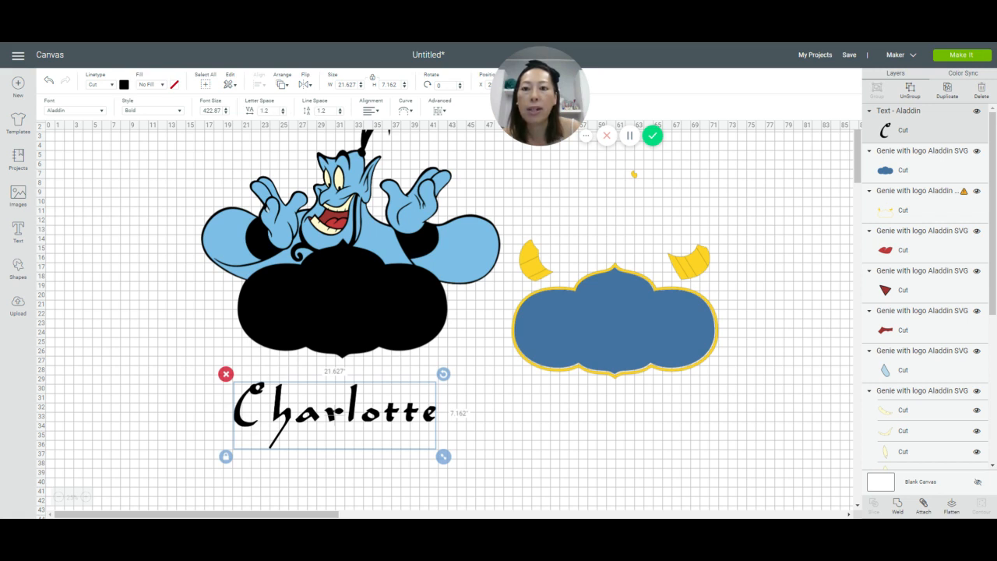
Step: Reduce the letter spacing of the name text to 0.5
click(283, 113)
click(284, 114)
click(284, 114)
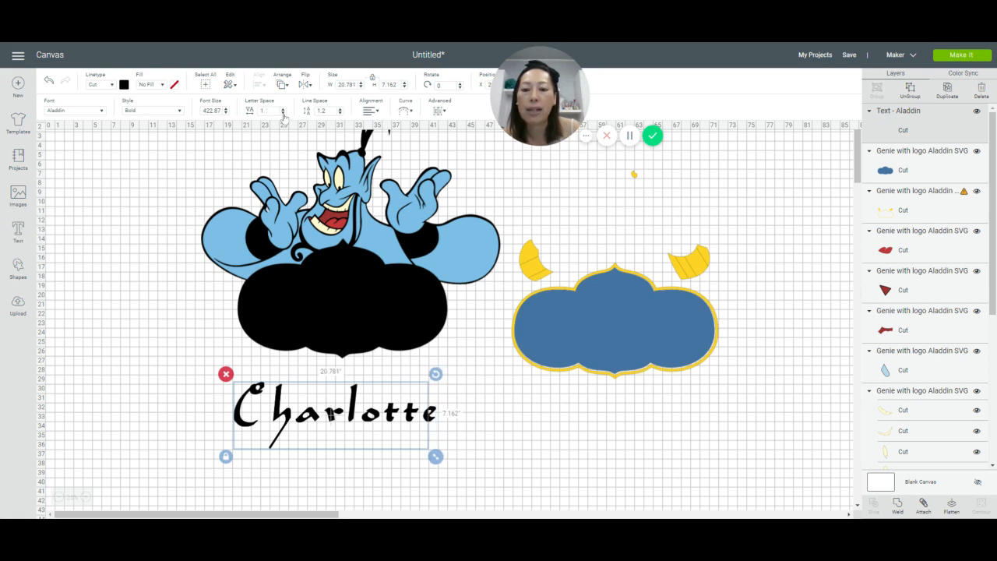
click(284, 113)
click(284, 114)
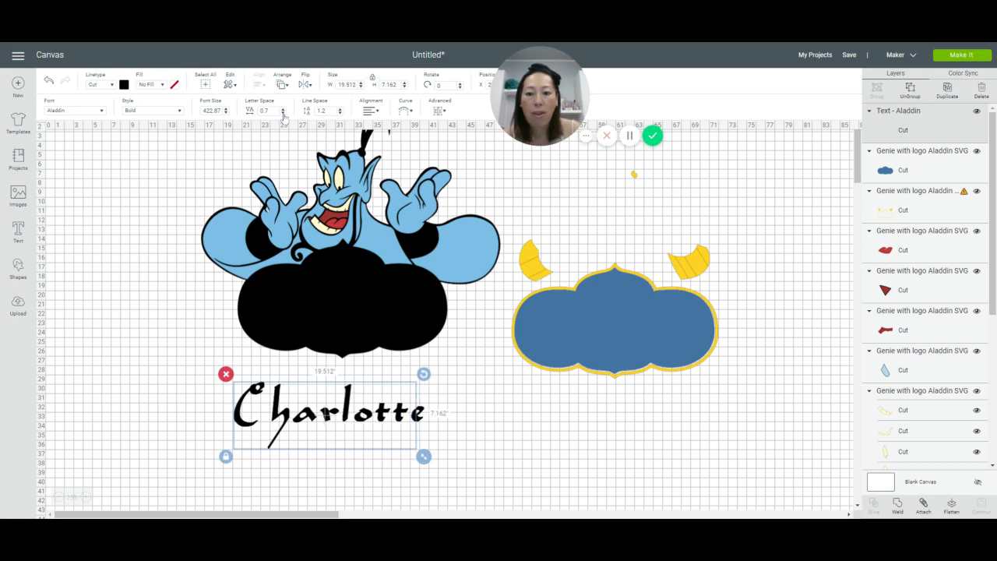
click(283, 114)
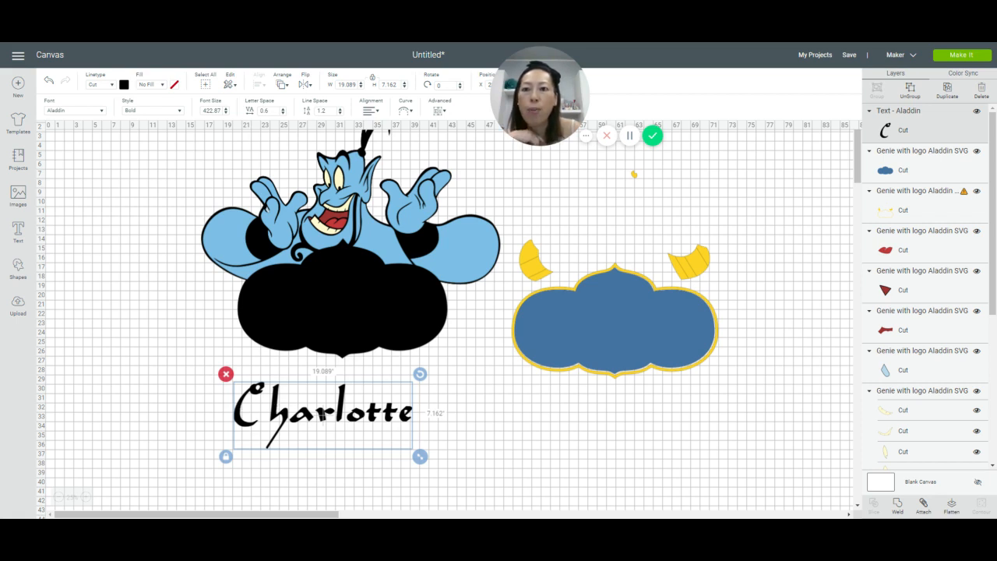
click(283, 112)
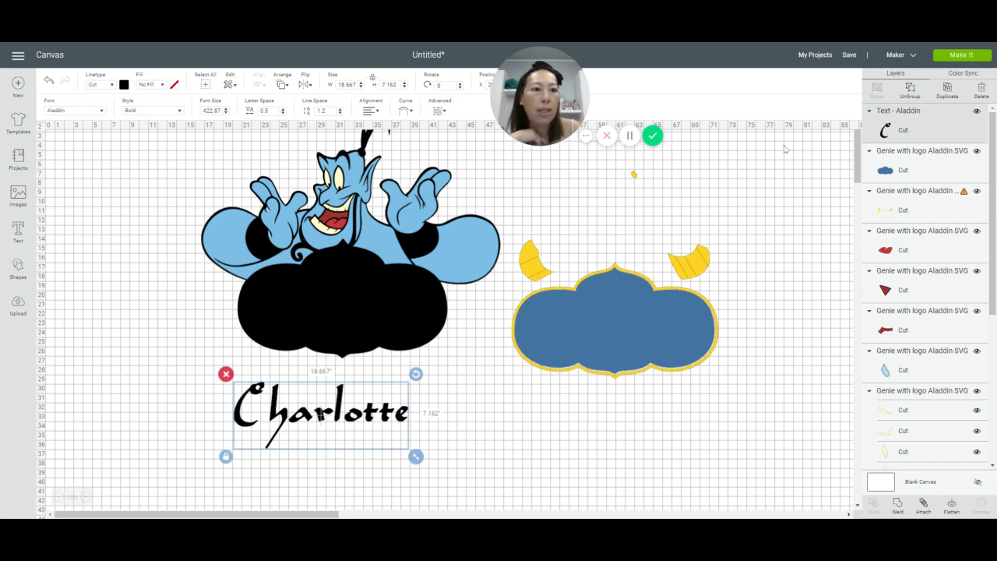
Step: Ungroup the name text into separate letters and nudge its first letter closer to the second one
click(910, 90)
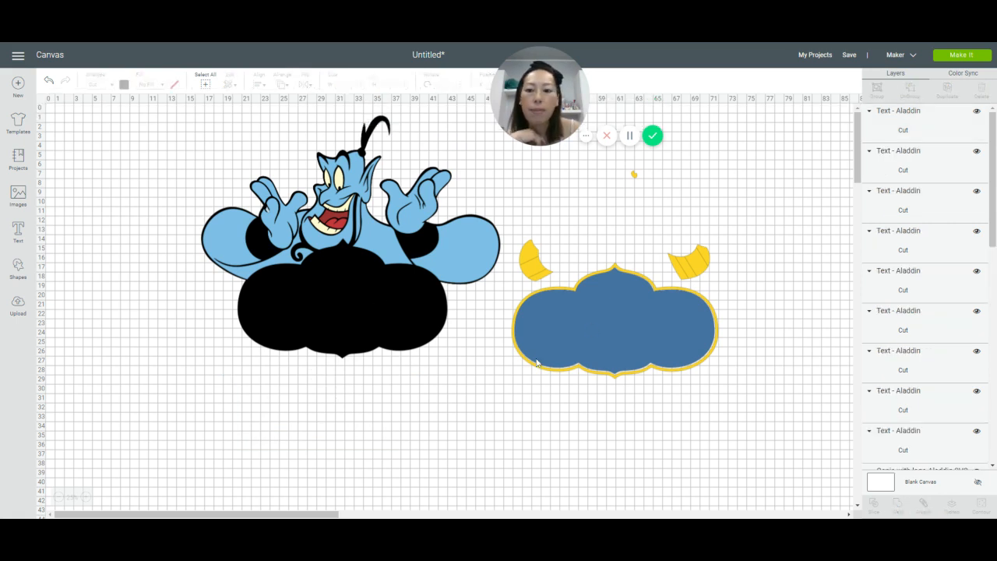
click(241, 424)
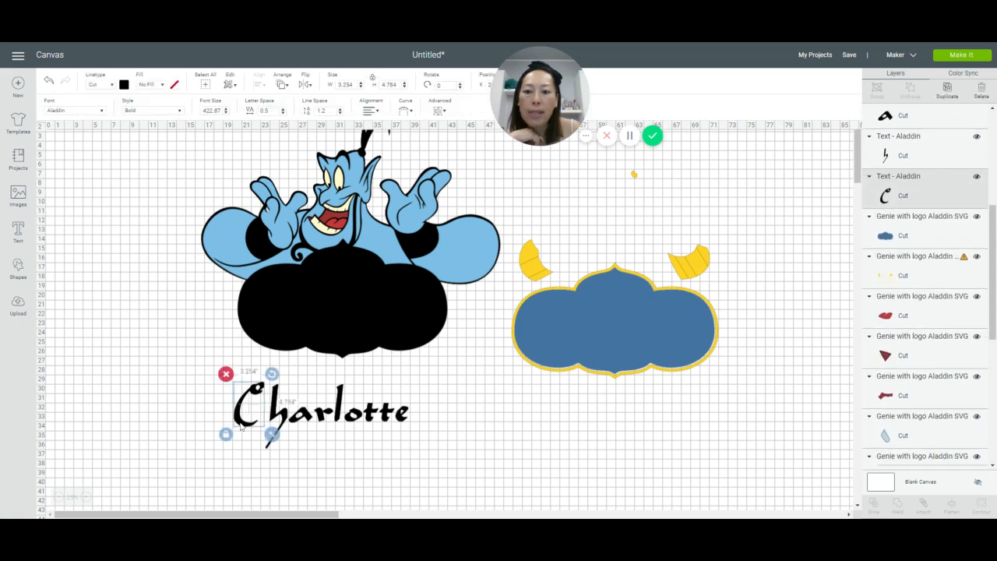
drag(242, 425, 244, 426)
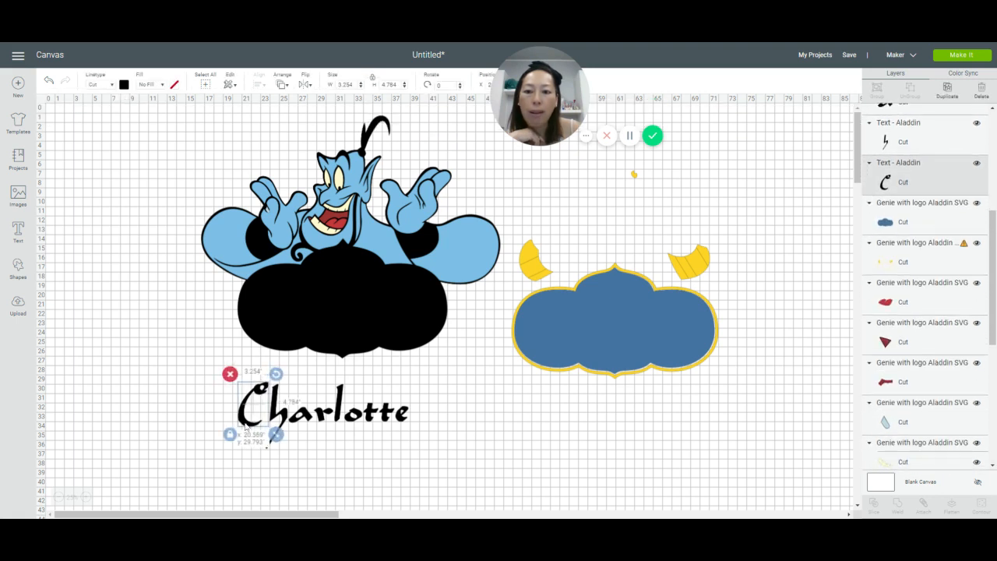
click(540, 439)
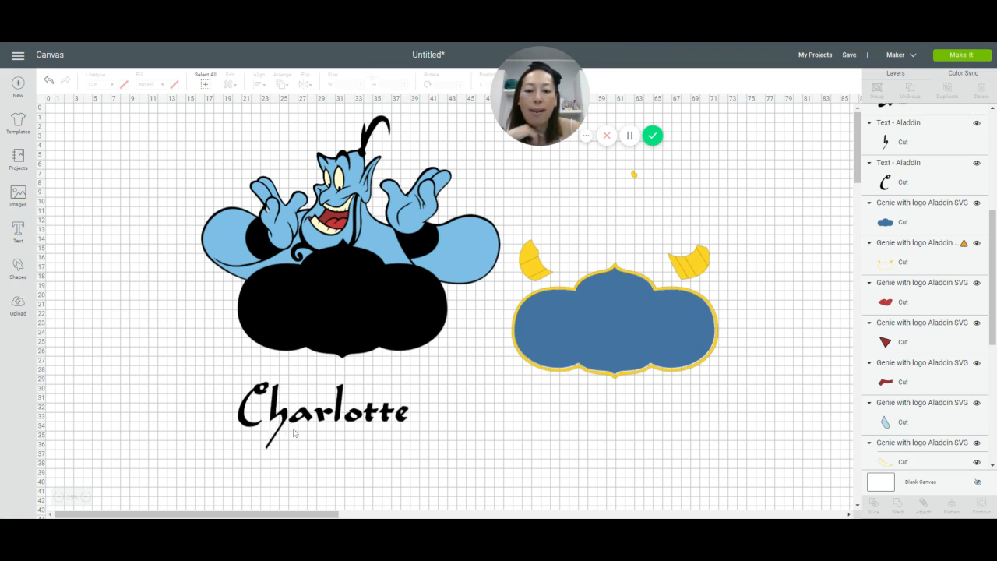
mouse_move(285, 419)
mouse_down()
mouse_move(610, 352)
mouse_move(607, 327)
mouse_move(420, 411)
mouse_move(286, 417)
mouse_up()
click(49, 81)
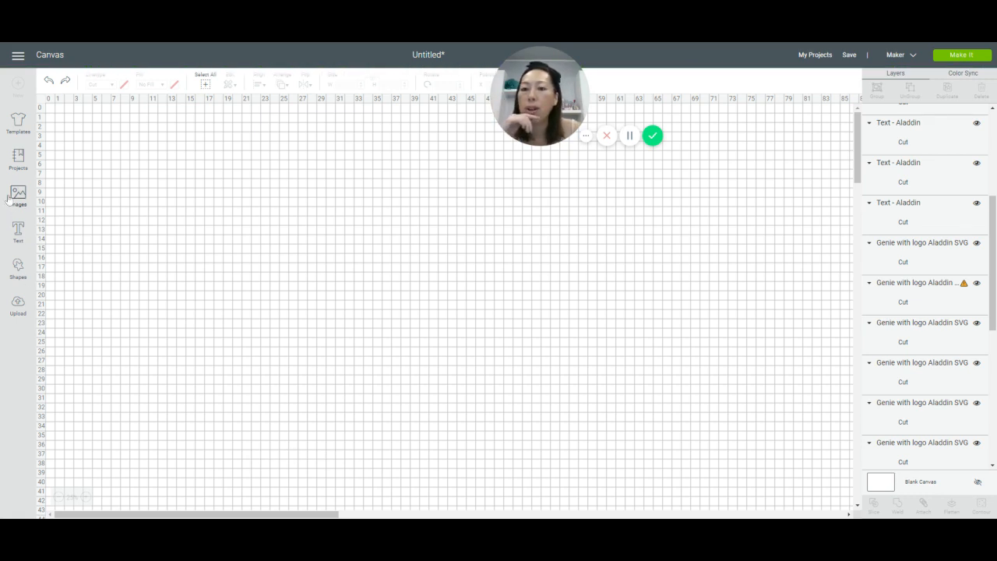
Step: Add a square over the long tail of the name's second letter and slice the letter with it
click(18, 266)
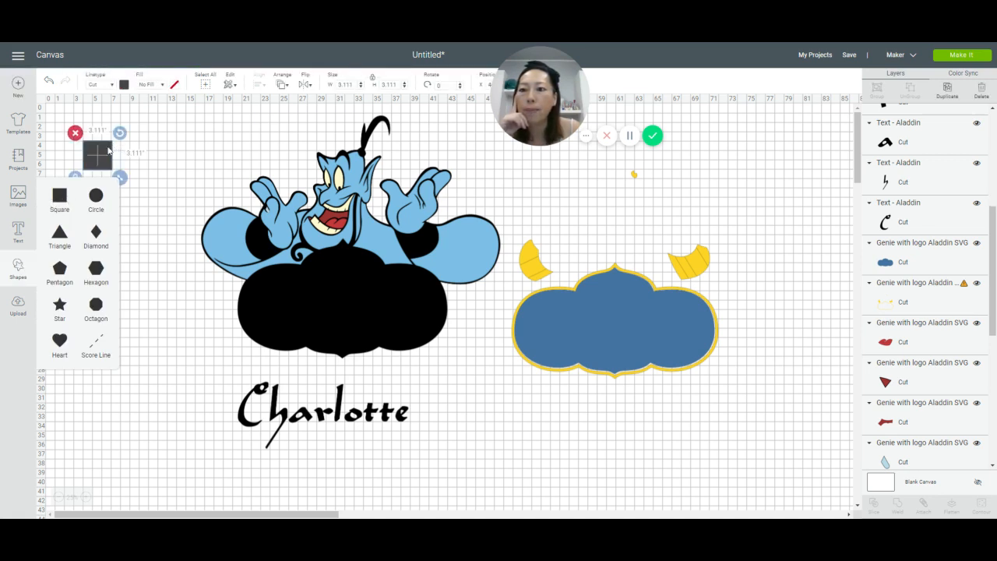
drag(117, 169, 286, 335)
drag(298, 374, 284, 439)
click(197, 426)
drag(190, 374, 203, 435)
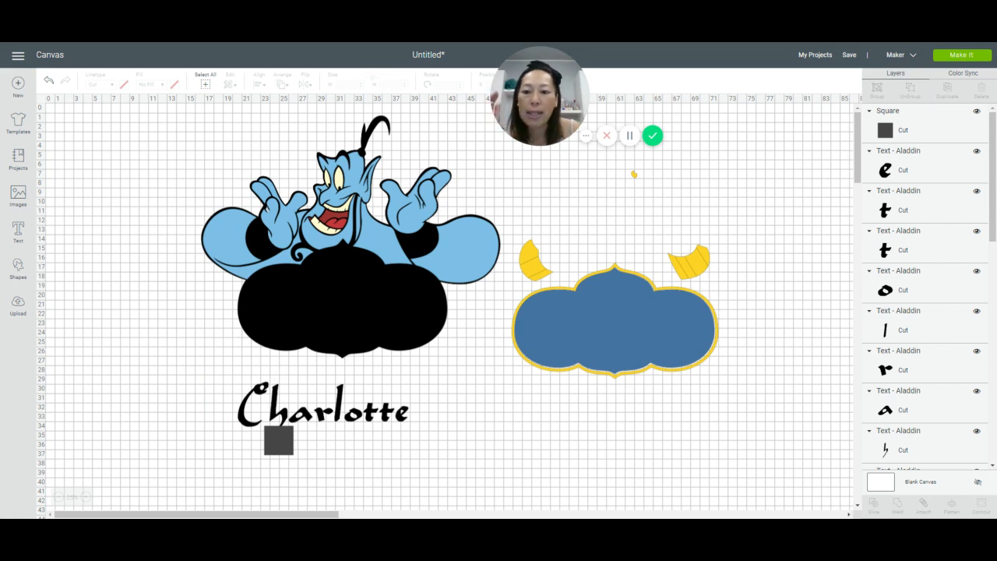
drag(274, 363, 275, 388)
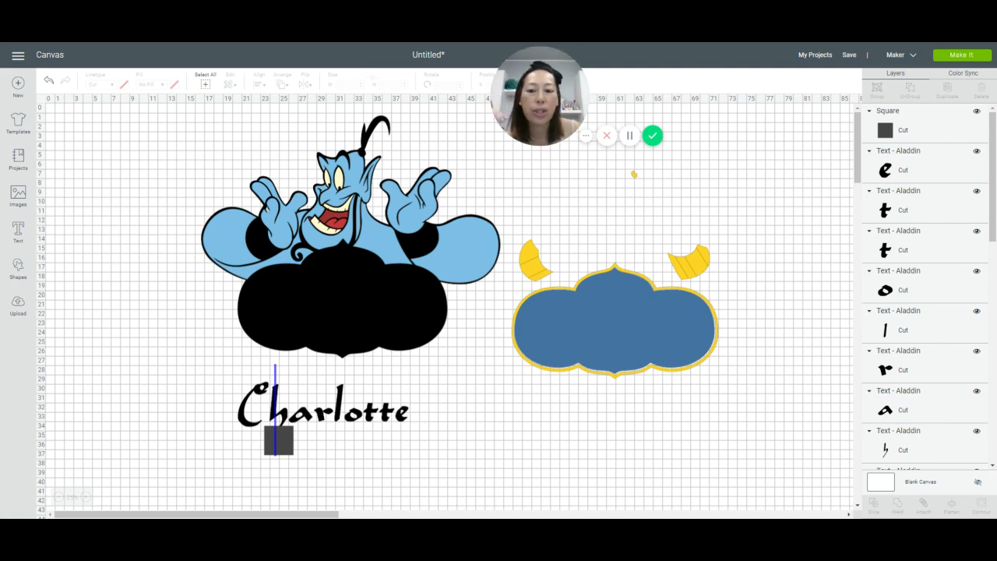
drag(275, 455, 275, 456)
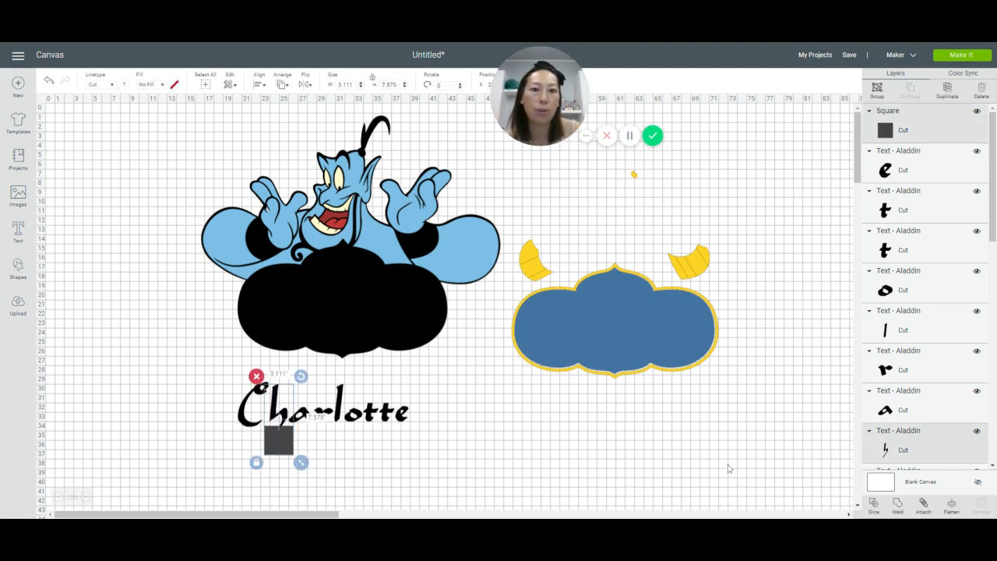
click(874, 505)
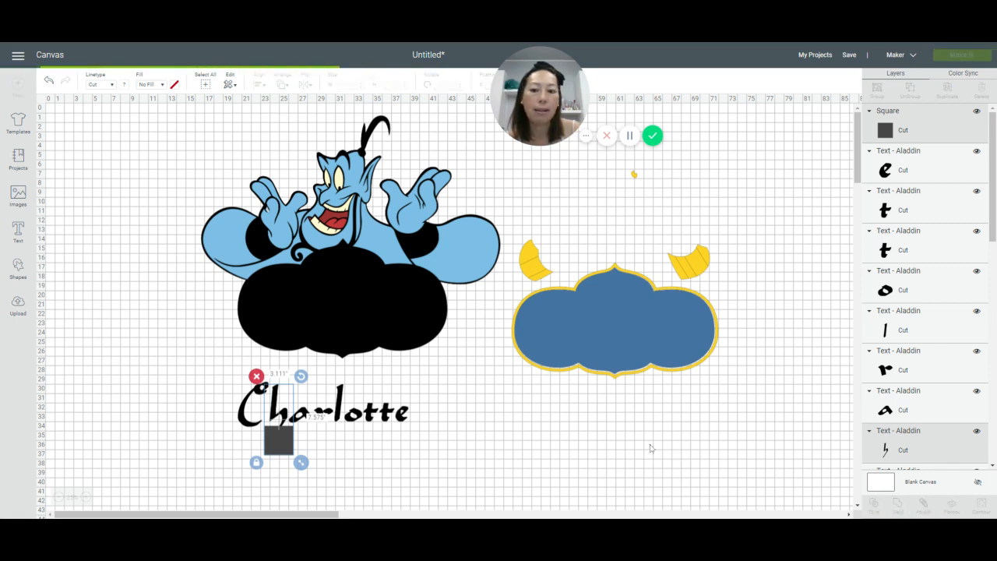
Step: Delete the leftover square and both sliced tail pieces beneath the name's second letter
drag(282, 445, 371, 473)
click(348, 451)
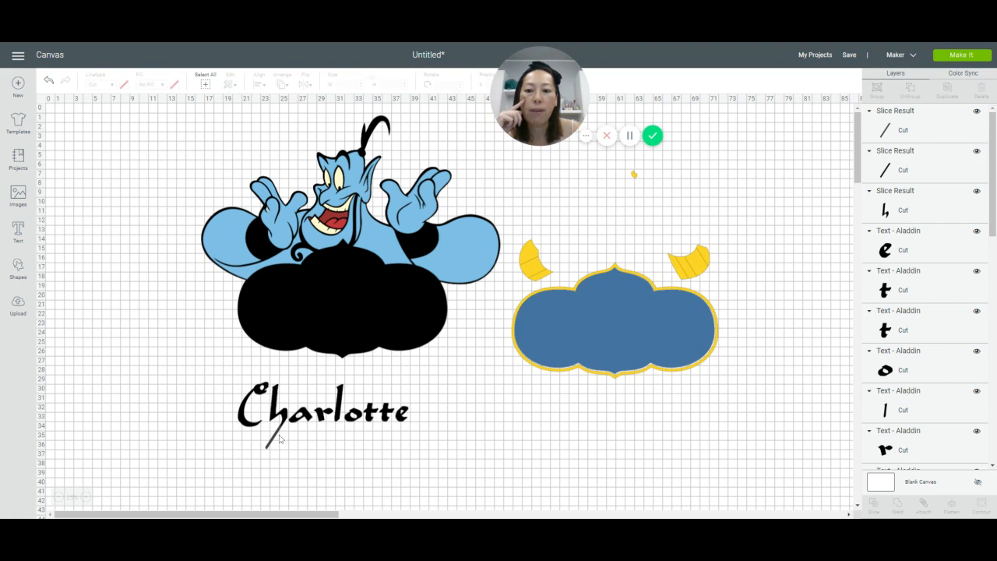
drag(274, 438, 333, 455)
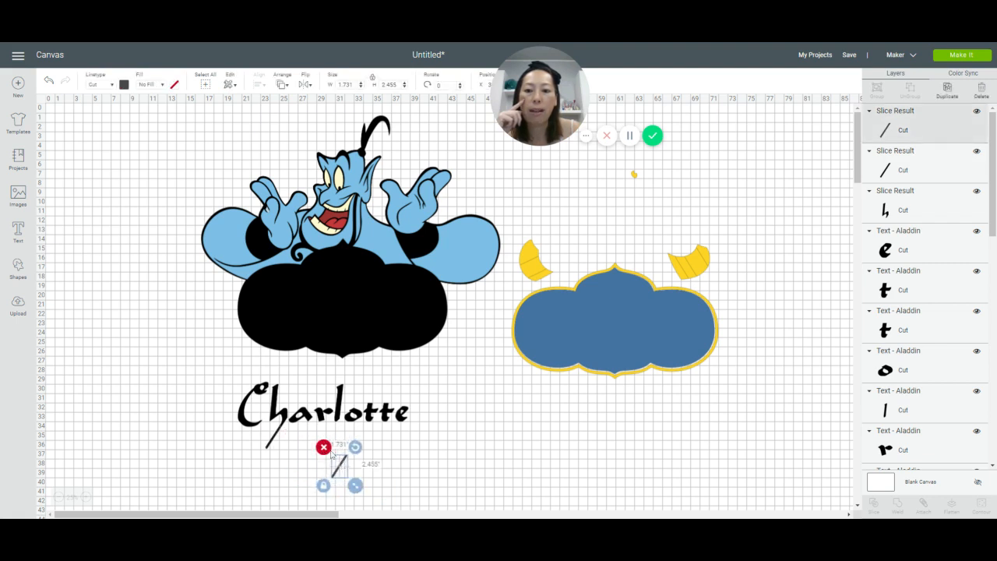
click(324, 449)
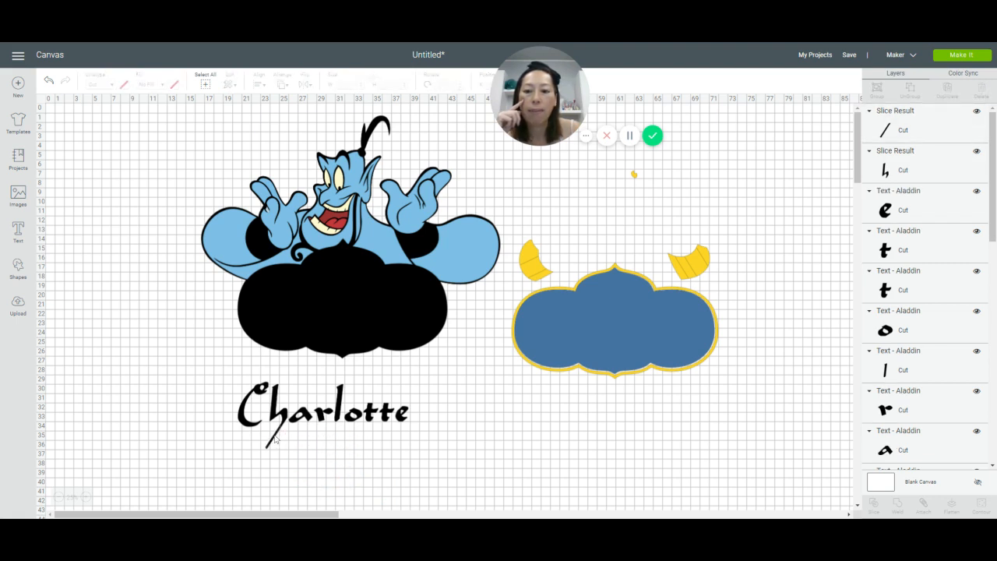
drag(274, 438, 334, 469)
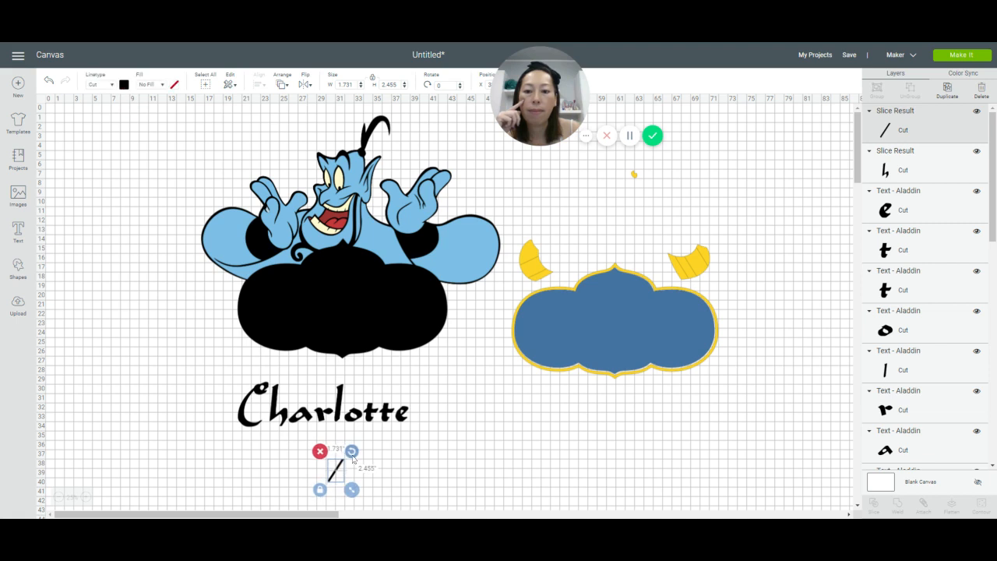
click(319, 451)
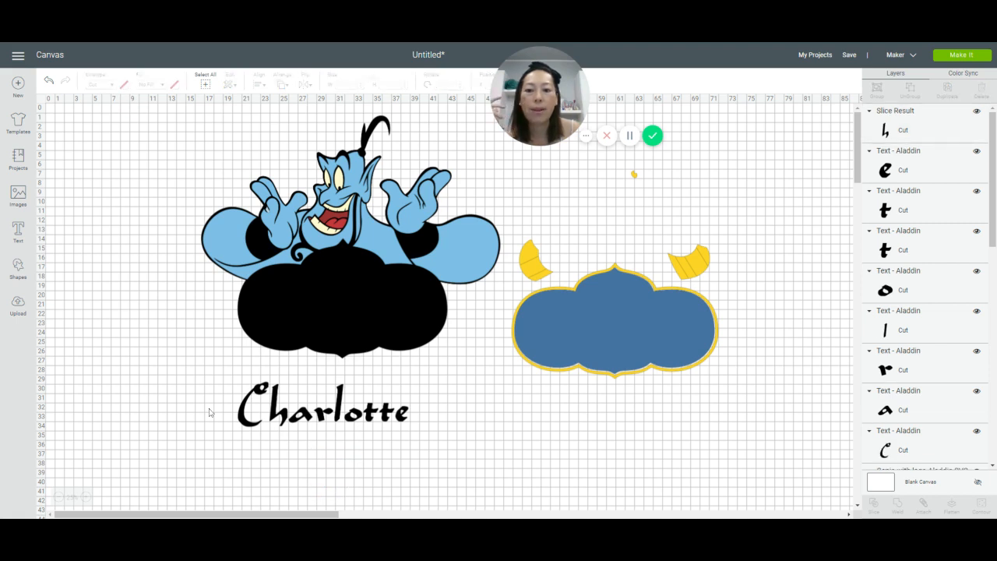
Step: Add the letter S as separate text, enlarge it to about 5.9 inches wide, and place it beside the name
click(18, 238)
text(S)
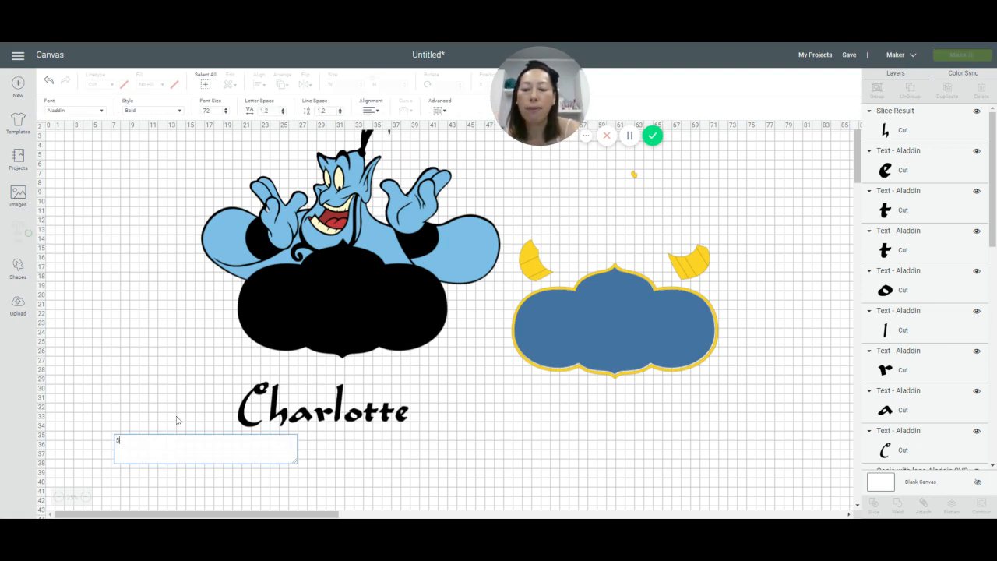
click(177, 420)
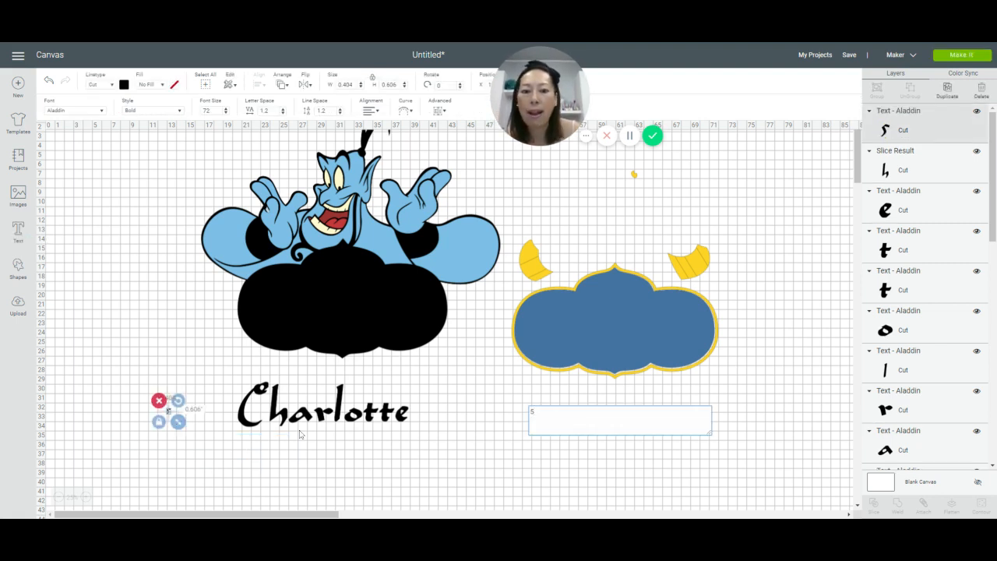
click(207, 455)
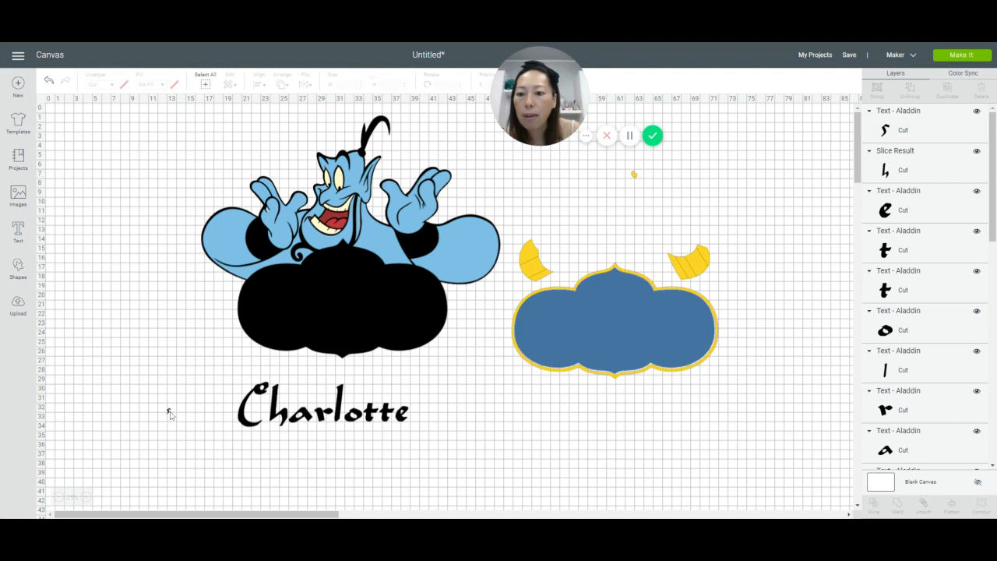
click(169, 412)
drag(176, 423, 228, 497)
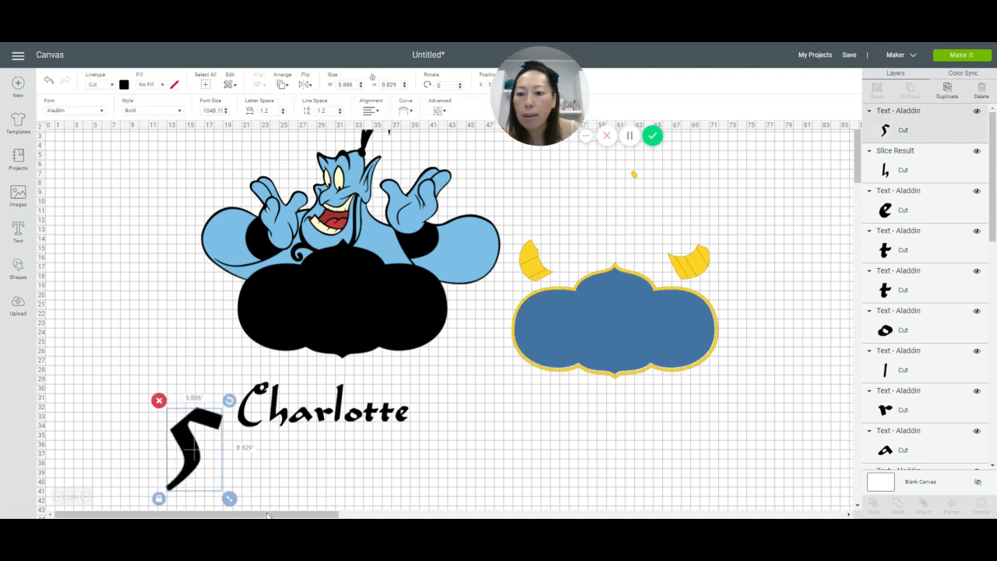
drag(185, 440, 140, 371)
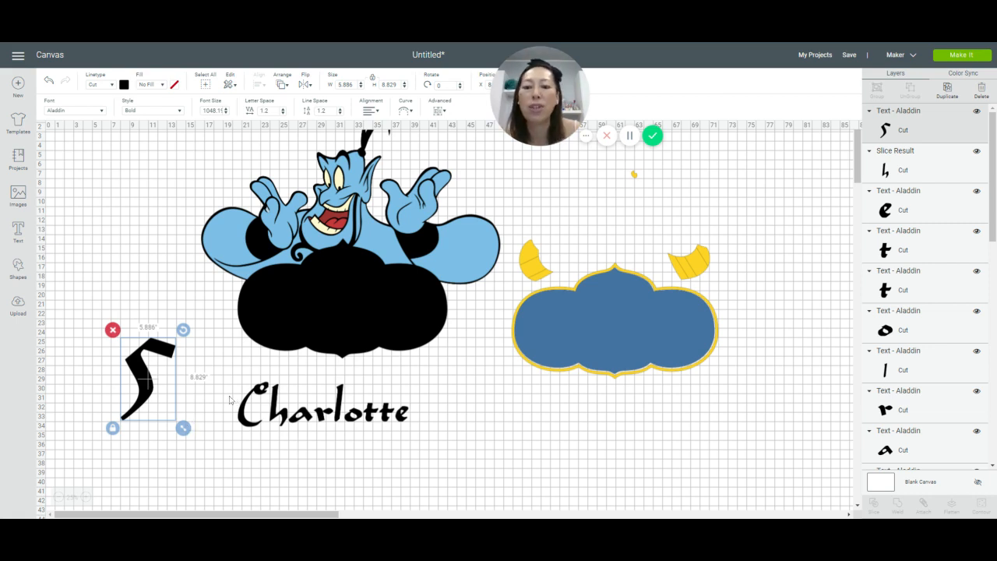
Step: Move all the name's letters together onto the blue sign and enlarge them to about 19.3 inches wide
drag(228, 394, 421, 459)
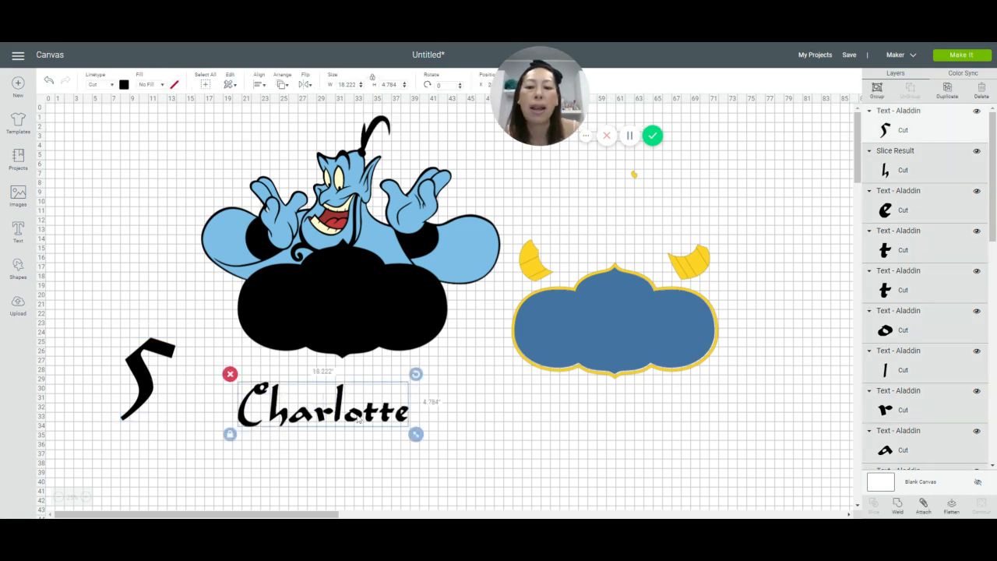
drag(359, 419, 649, 338)
drag(704, 357, 716, 368)
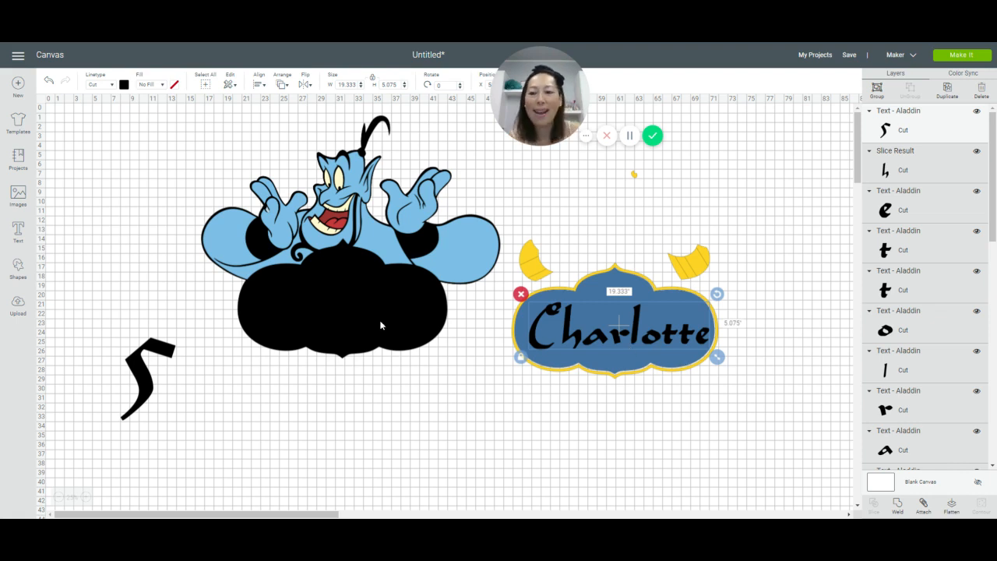
Step: Place the letter S centred above the name on the blue sign and shrink it to about 2.6 inches wide
drag(145, 381, 622, 315)
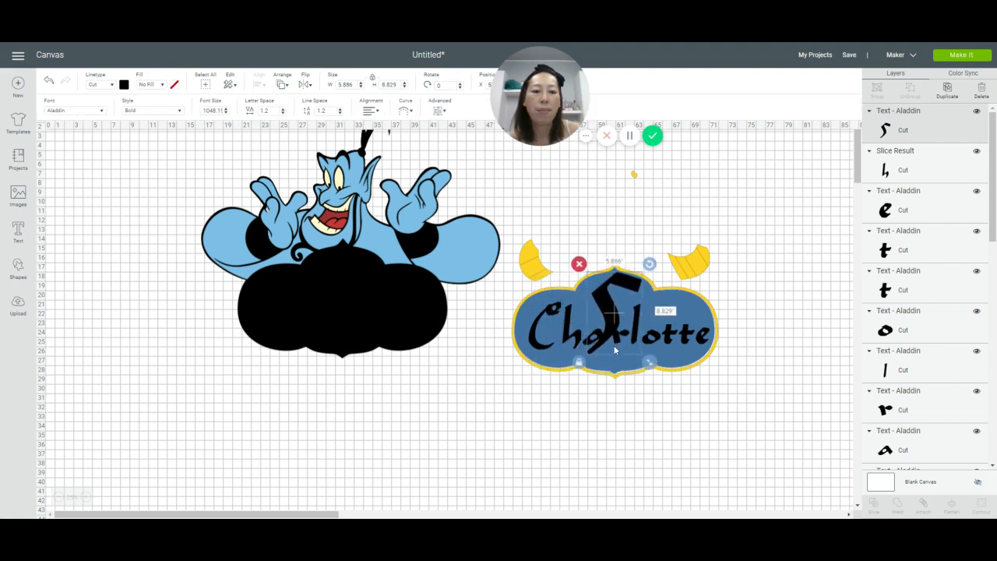
drag(649, 362, 614, 301)
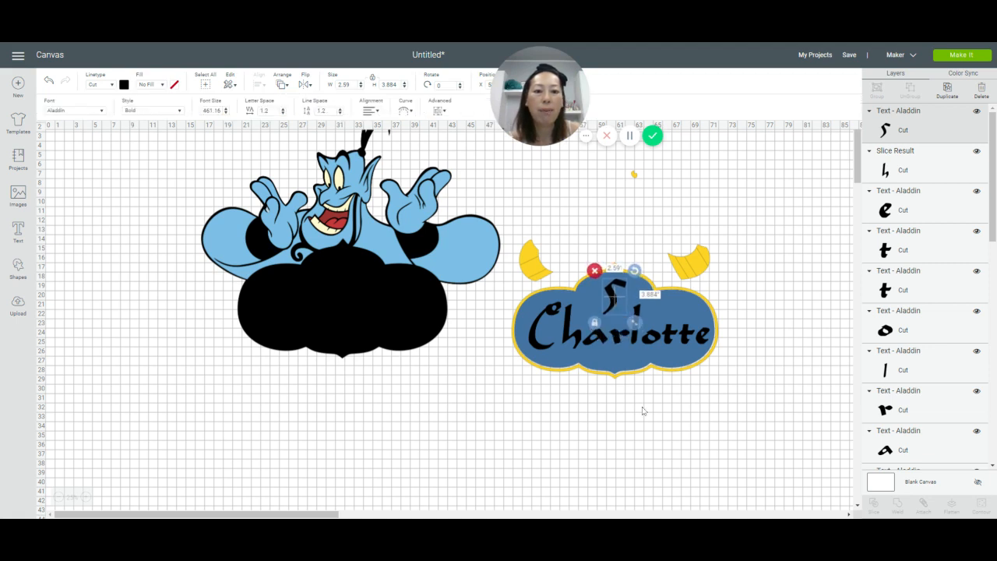
click(643, 411)
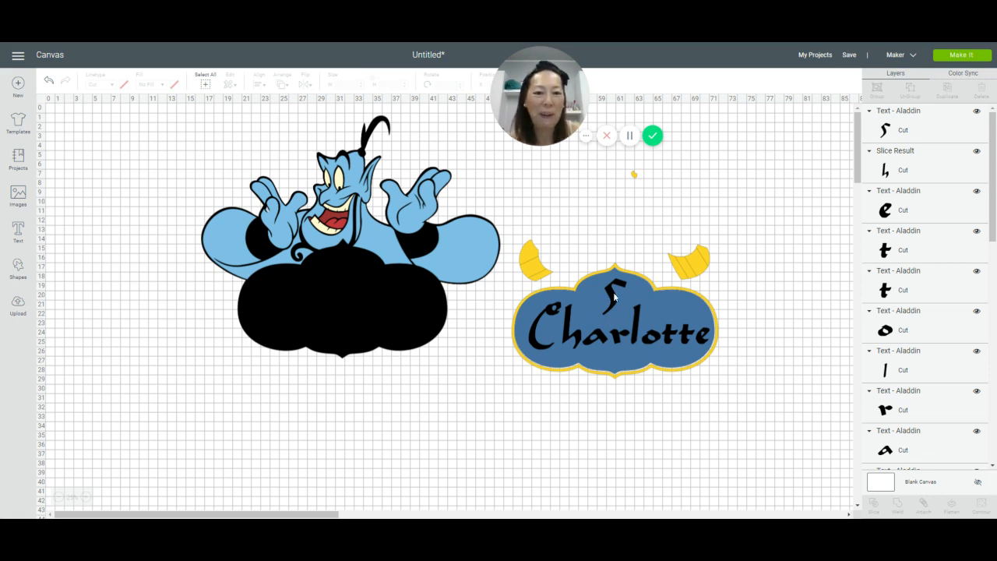
Step: Delete the separate letter S and the name's first two letters from the blue sign
drag(614, 296, 423, 468)
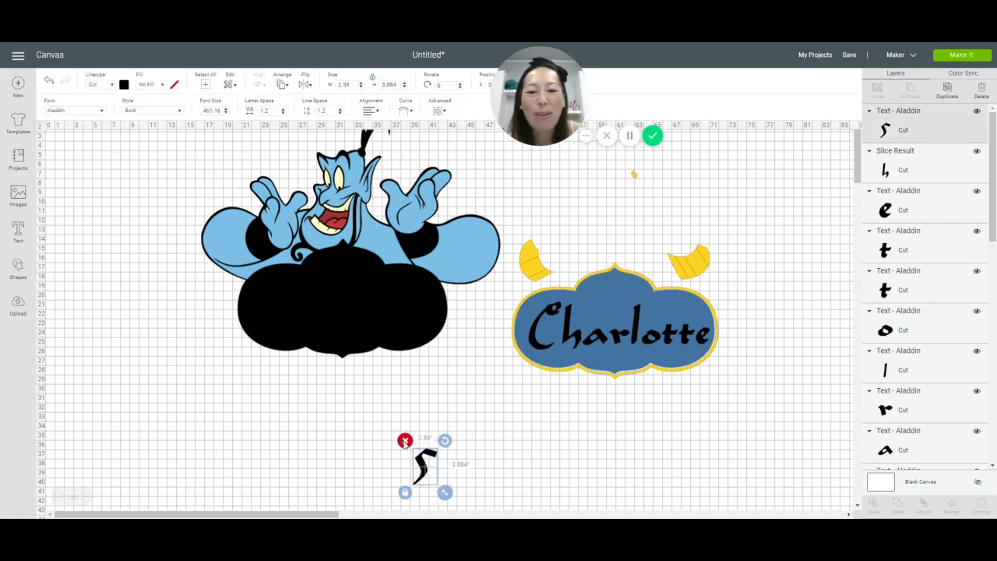
click(405, 441)
drag(582, 337, 444, 430)
click(418, 395)
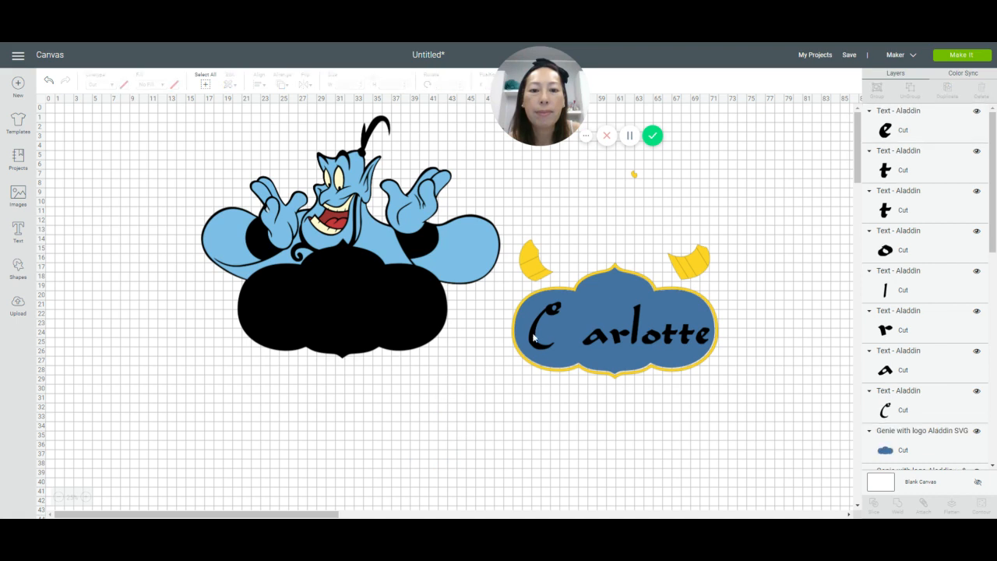
click(533, 330)
drag(532, 330, 466, 403)
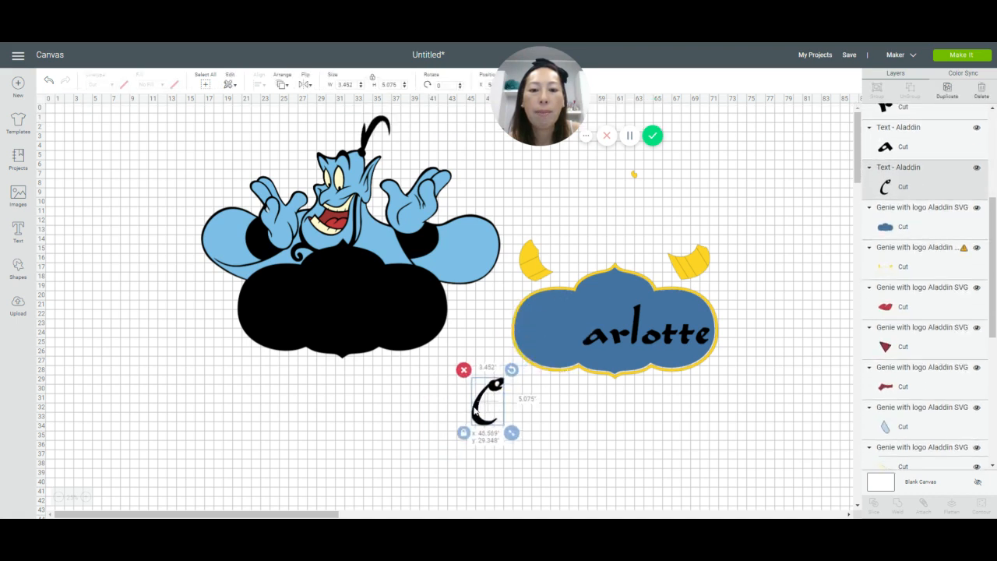
click(463, 369)
Step: Delete the remaining letters of the name so the blue sign is blank
click(609, 342)
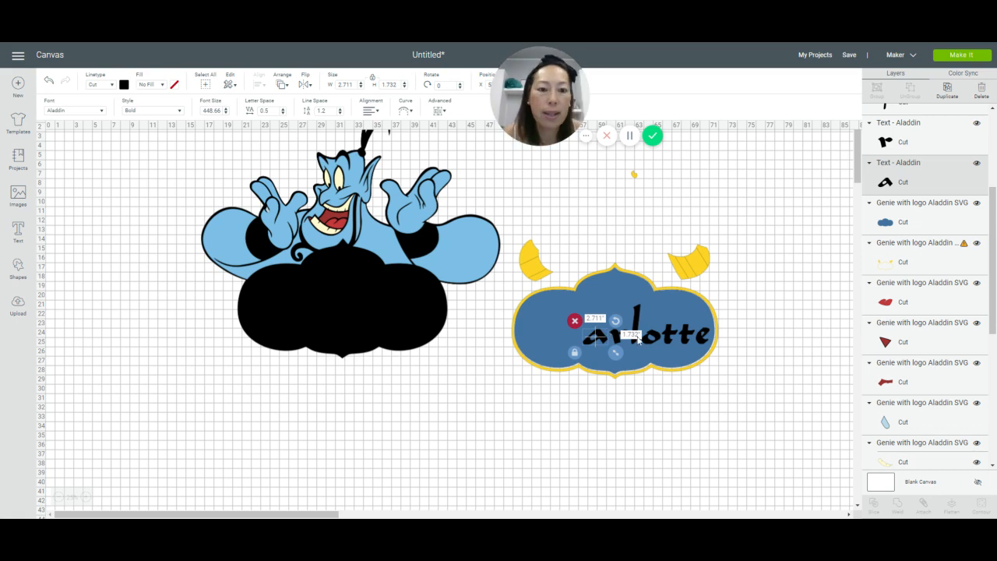
shift+click(637, 321)
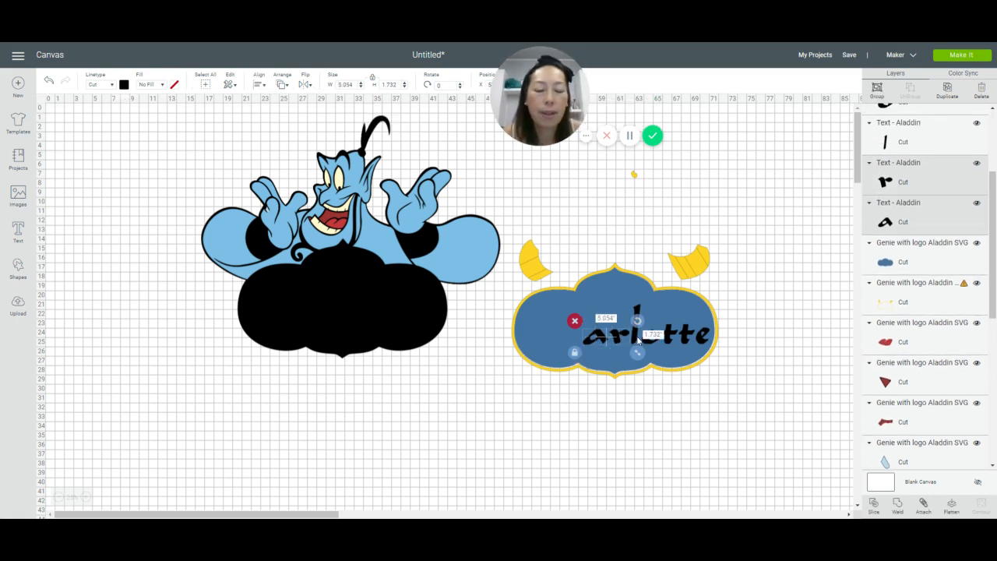
key(Delete)
click(636, 338)
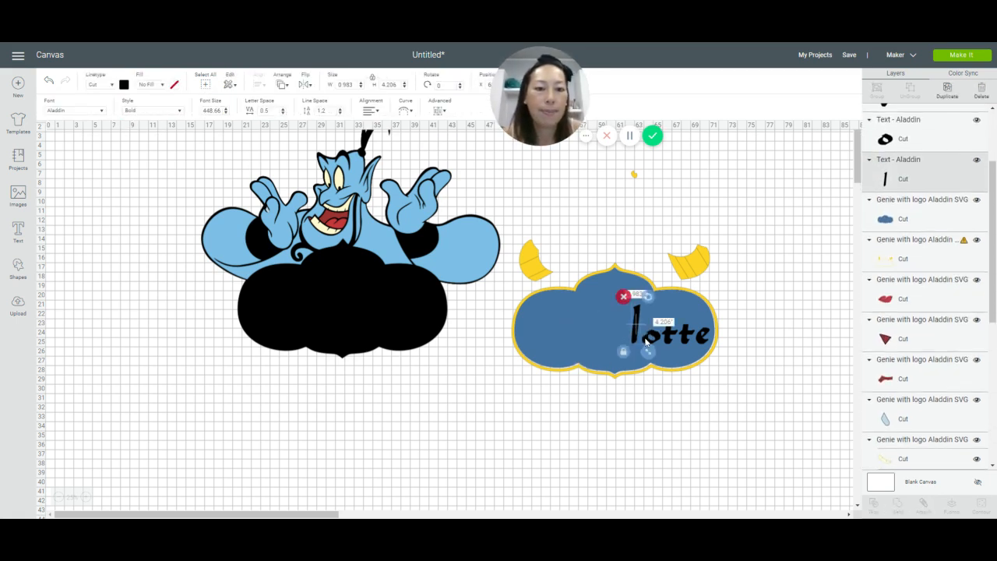
shift+click(649, 338)
shift+click(675, 341)
shift+click(686, 341)
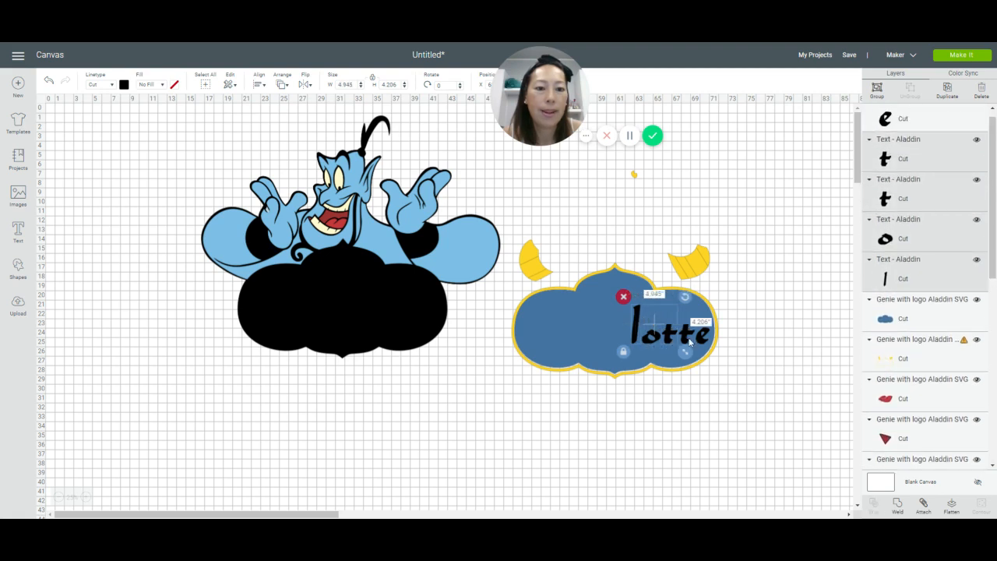
shift+click(699, 342)
shift+click(700, 342)
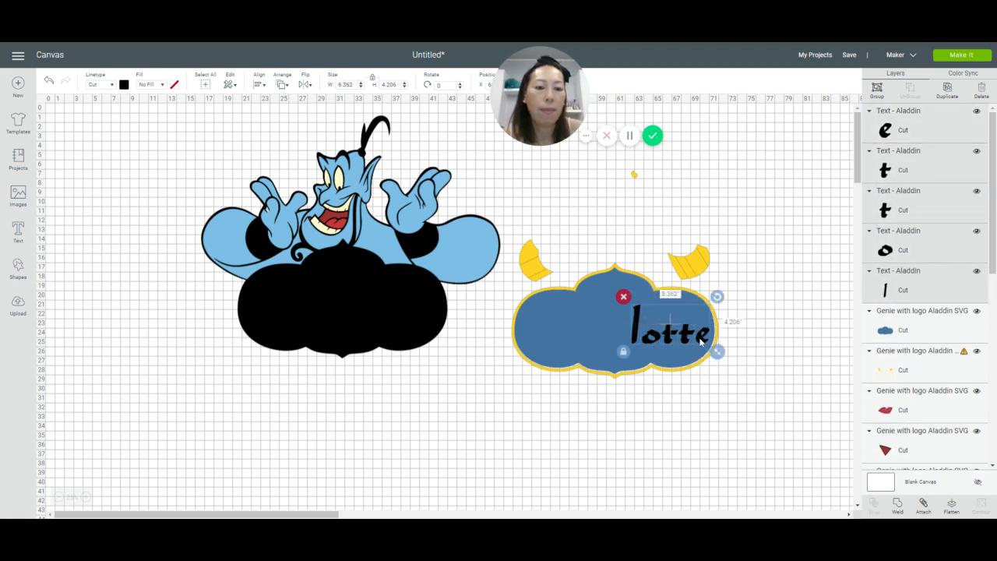
key(Delete)
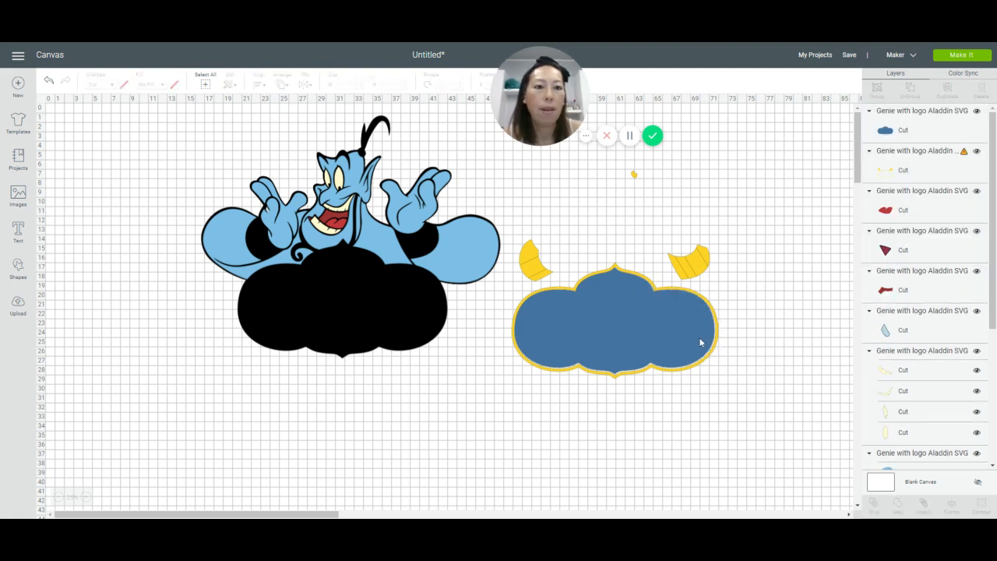
Step: Save the project under the name "Genie - before slicing"
click(849, 55)
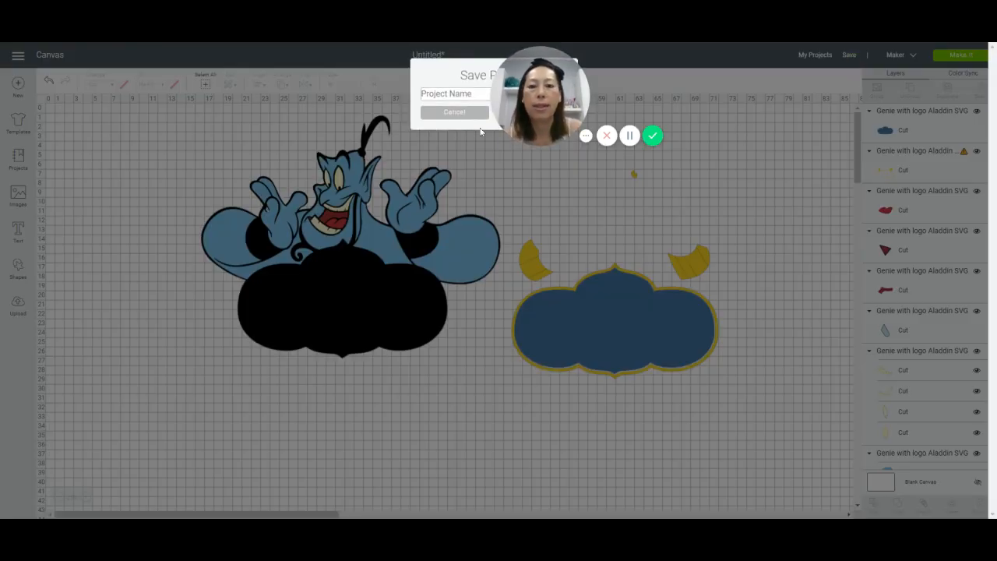
text(Genie - b)
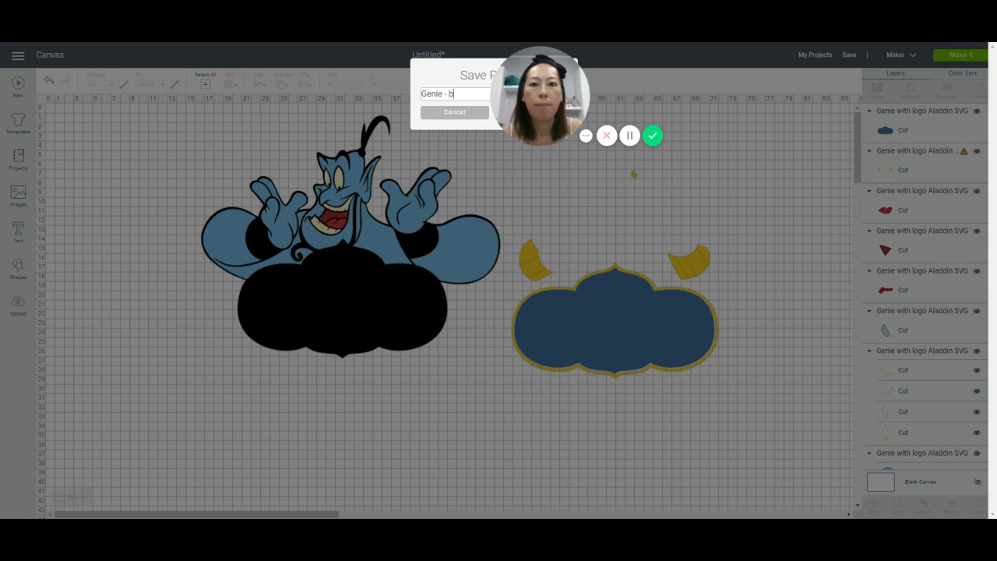
text(efore sl)
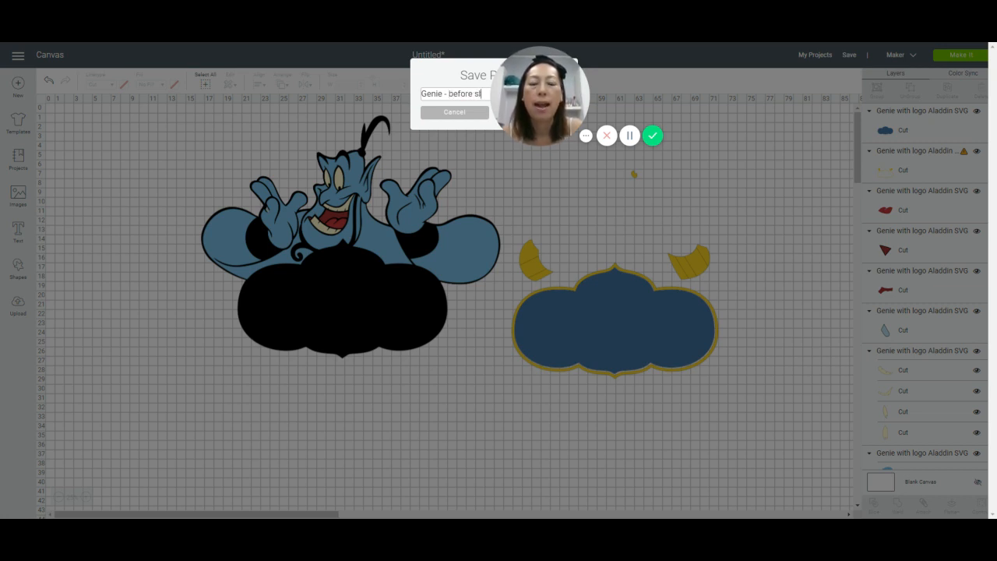
text(icing)
key(Return)
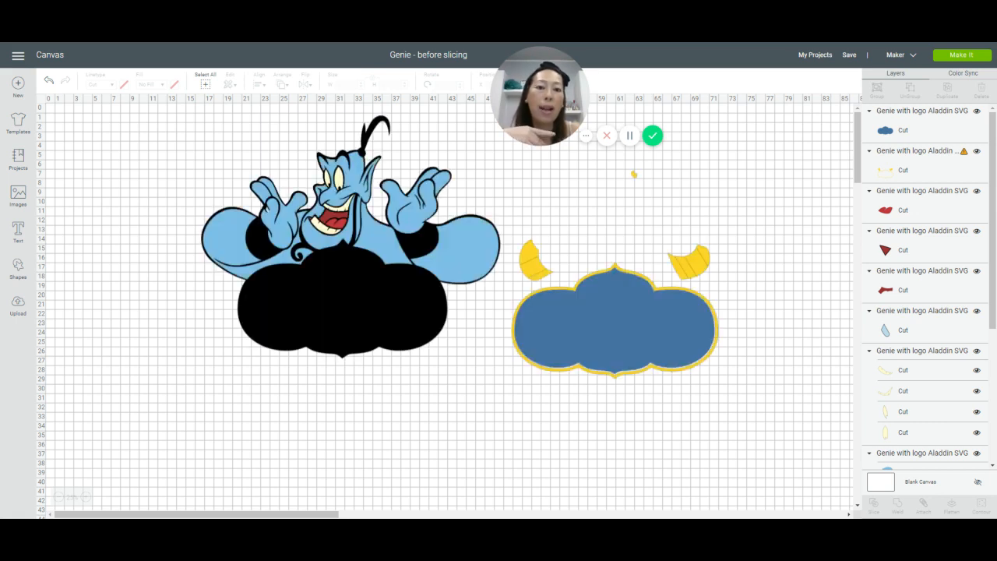
Step: Move the Genie's light blue body, cream eye and teeth, and red mouth and tongue layers off the black silhouette, next to the blue sign
mouse_move(594, 313)
mouse_down()
mouse_move(586, 326)
mouse_move(594, 320)
mouse_up()
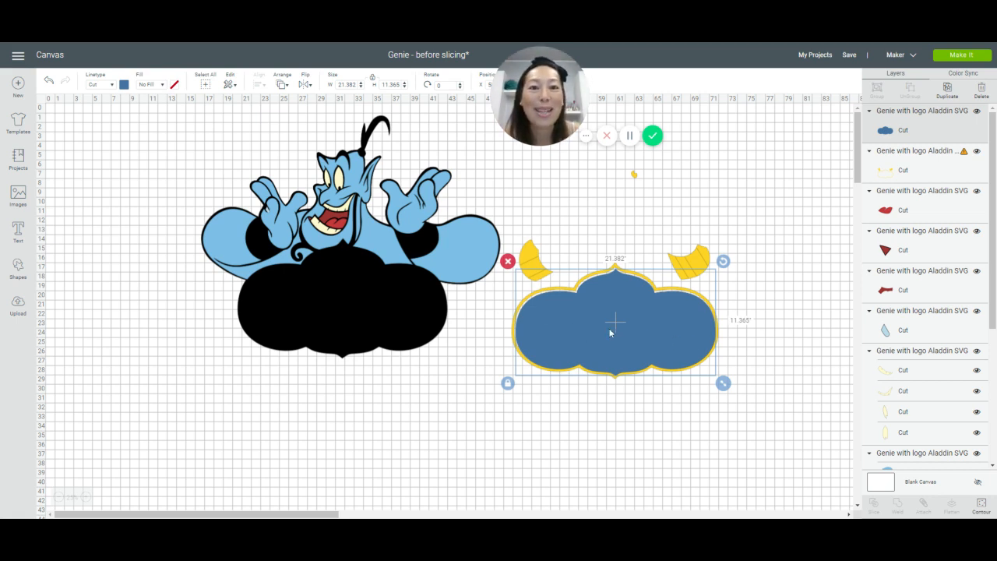
drag(354, 185, 654, 209)
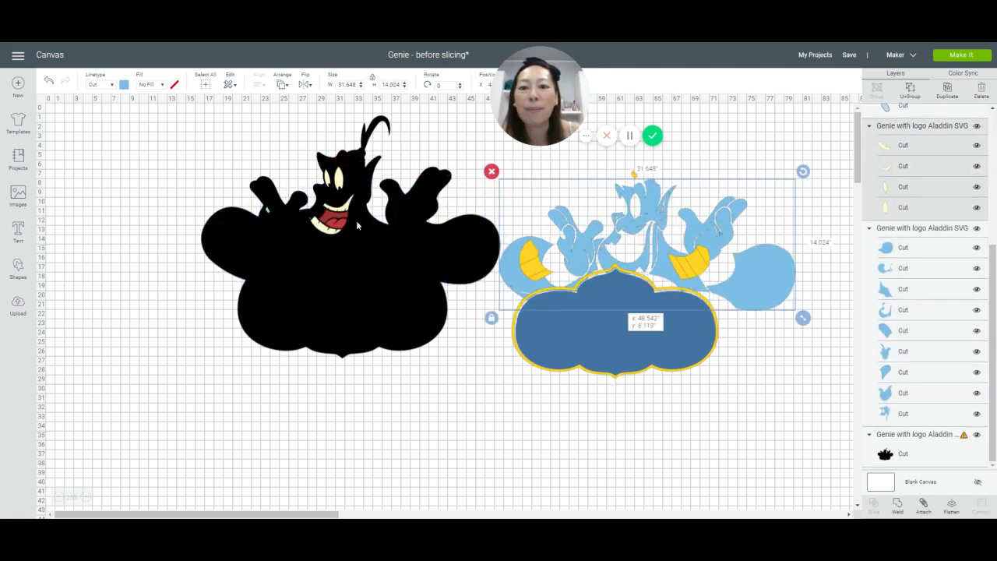
drag(356, 221, 653, 220)
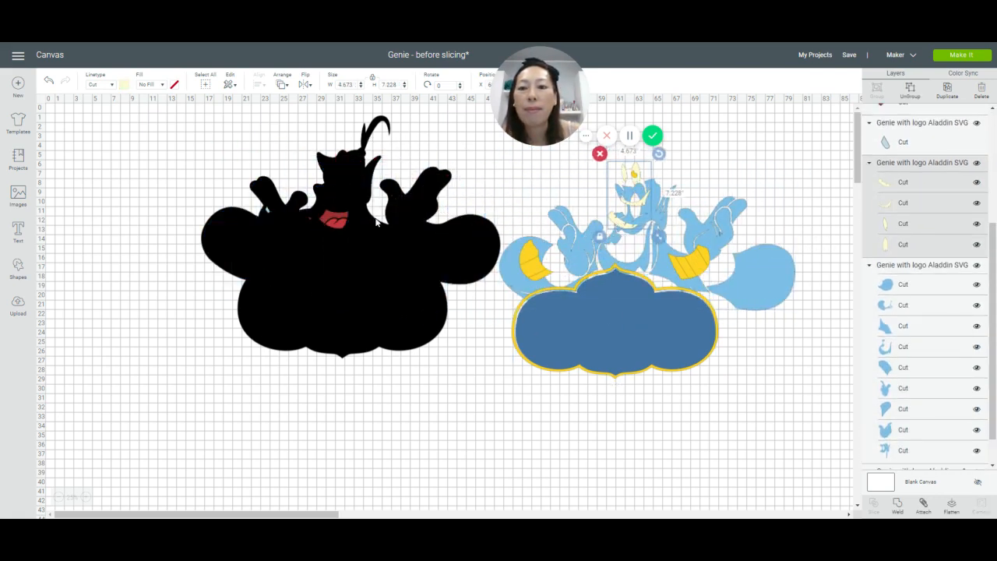
drag(327, 222, 637, 166)
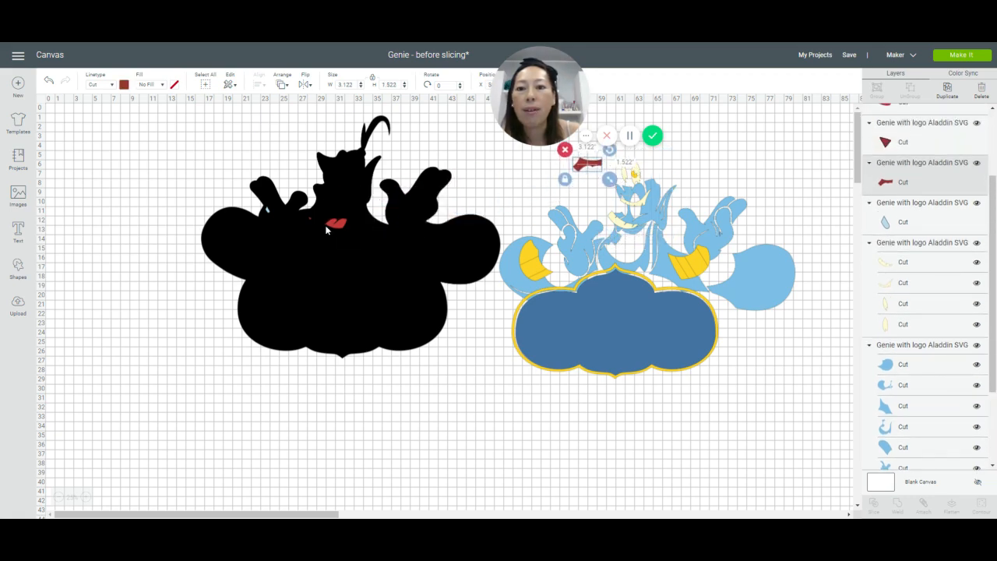
drag(333, 225, 619, 173)
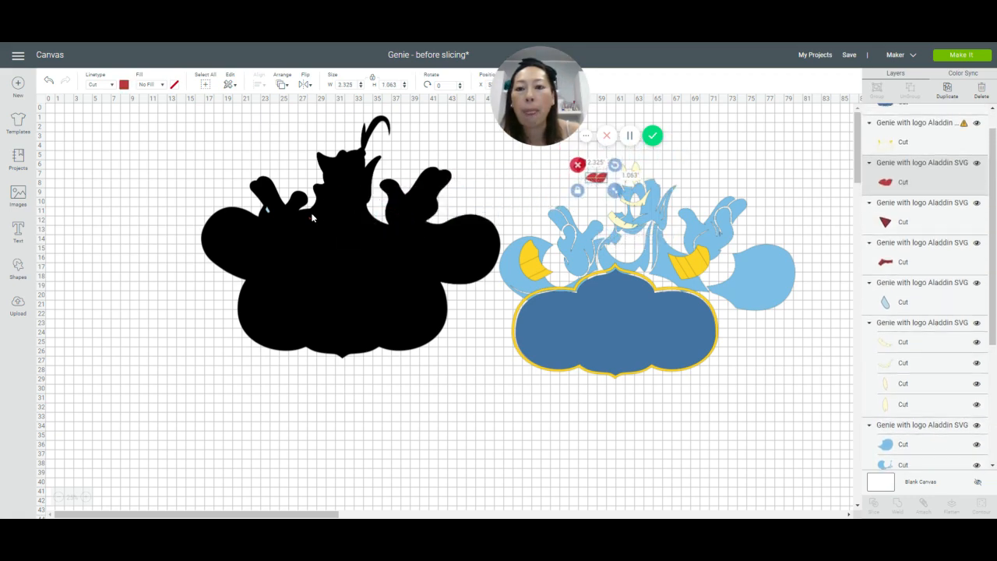
Step: Move the two small leftover coloured pieces over to the other coloured layers and place the black silhouette by itself on the empty canvas
mouse_move(310, 221)
mouse_down()
mouse_move(411, 222)
mouse_move(335, 346)
mouse_move(210, 385)
mouse_up()
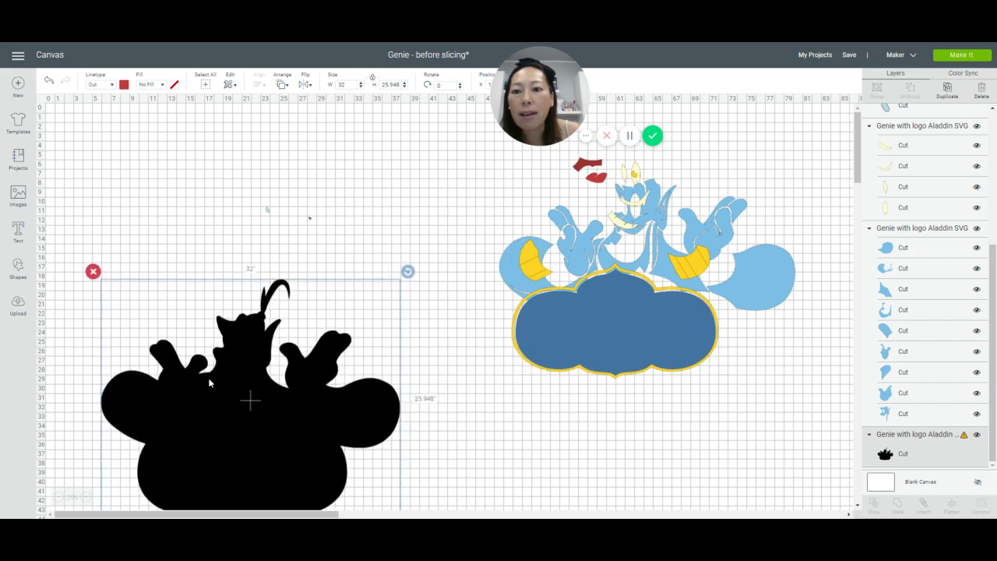
mouse_move(242, 193)
mouse_down()
mouse_move(335, 246)
mouse_move(315, 225)
mouse_move(691, 165)
mouse_up()
drag(271, 447, 293, 301)
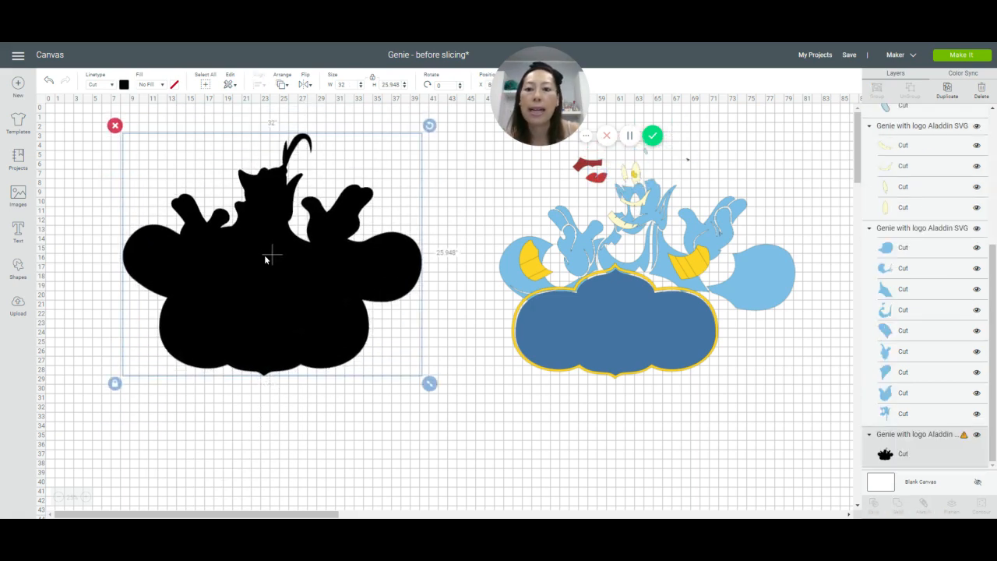
drag(264, 260, 250, 261)
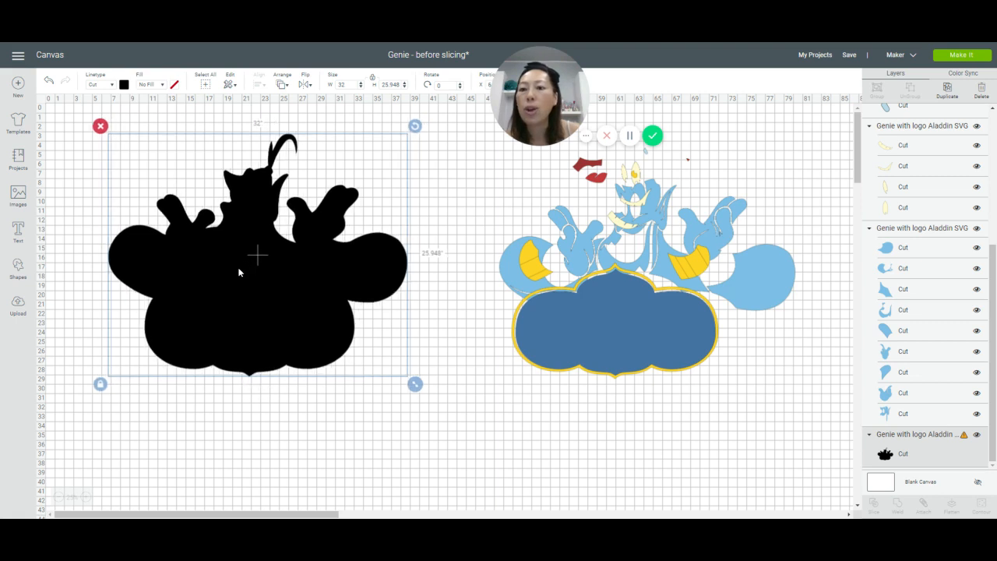
click(268, 444)
key(ctrl+z)
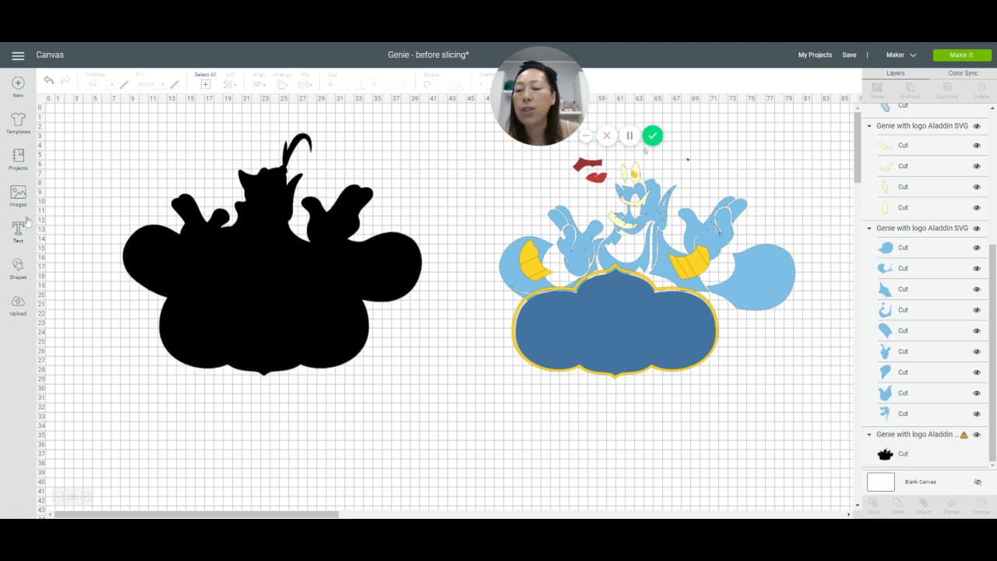
key(ctrl+y)
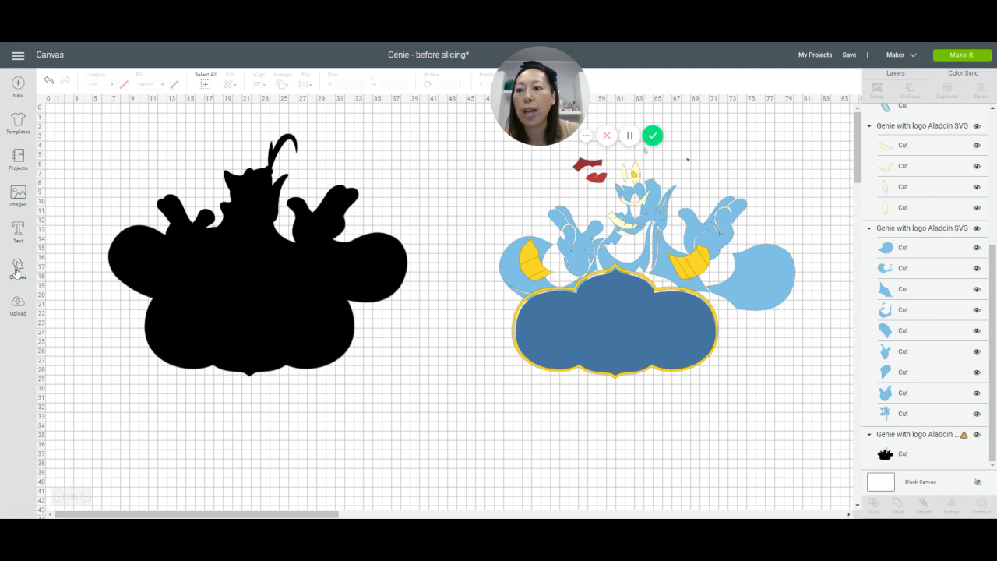
Step: Add a square beside the black silhouette and set its size to 11 by 11 inches
click(17, 269)
click(59, 199)
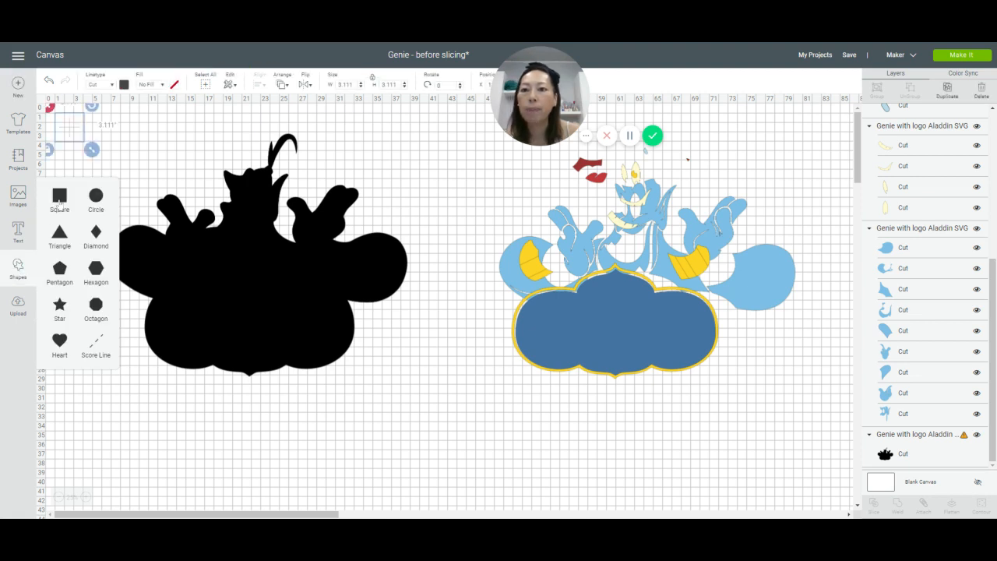
drag(76, 130, 115, 170)
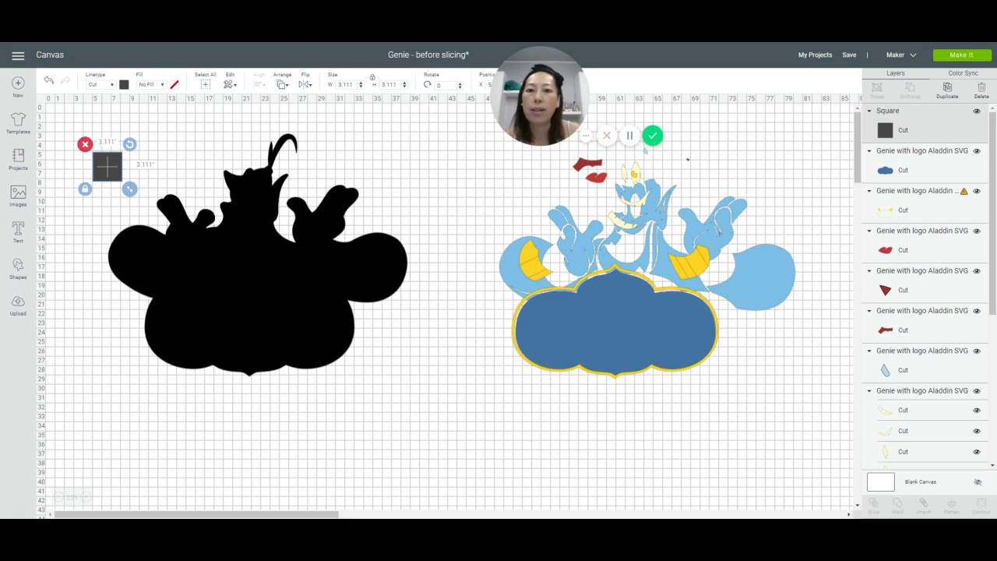
click(345, 84)
text(11)
key(Tab)
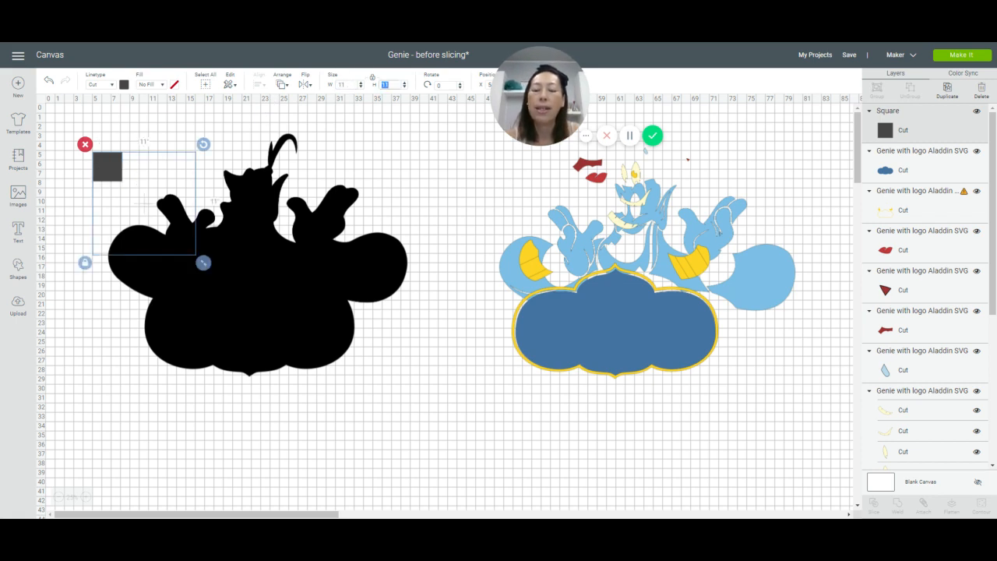
key(Tab)
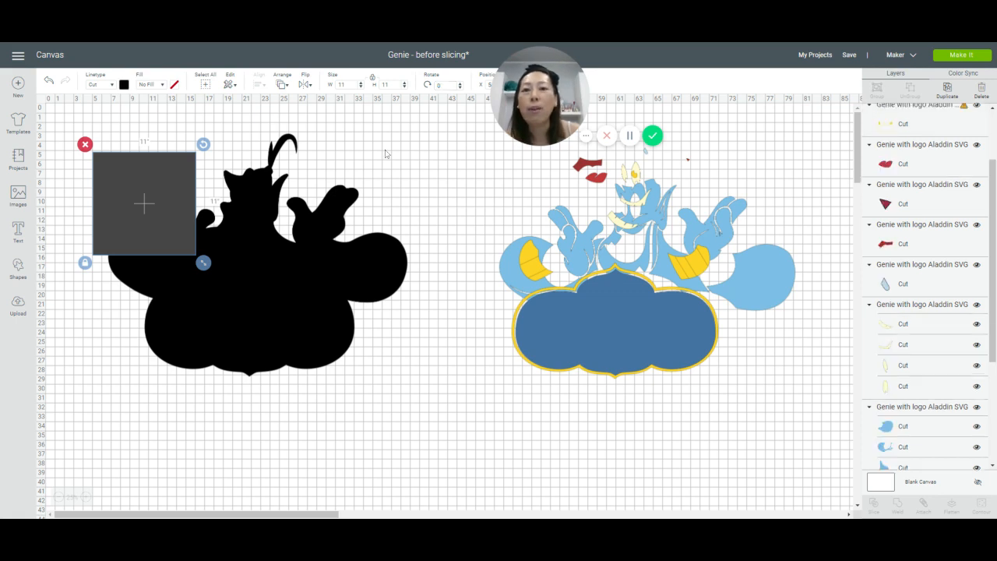
Step: Position the 11-inch square over the left part of the black silhouette, at about X 6.2 and Y 8.1 inches
shift+click(266, 185)
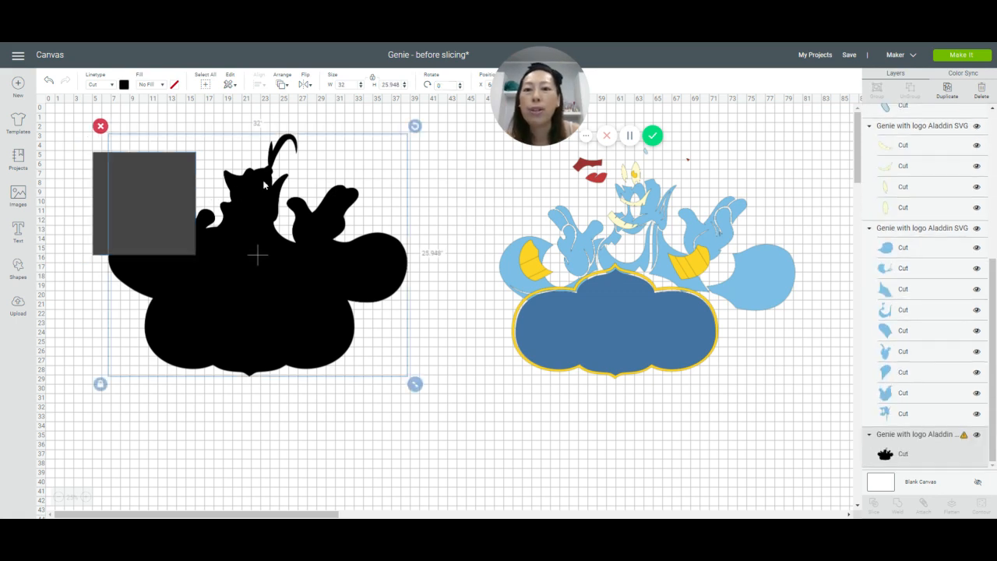
click(81, 191)
click(107, 192)
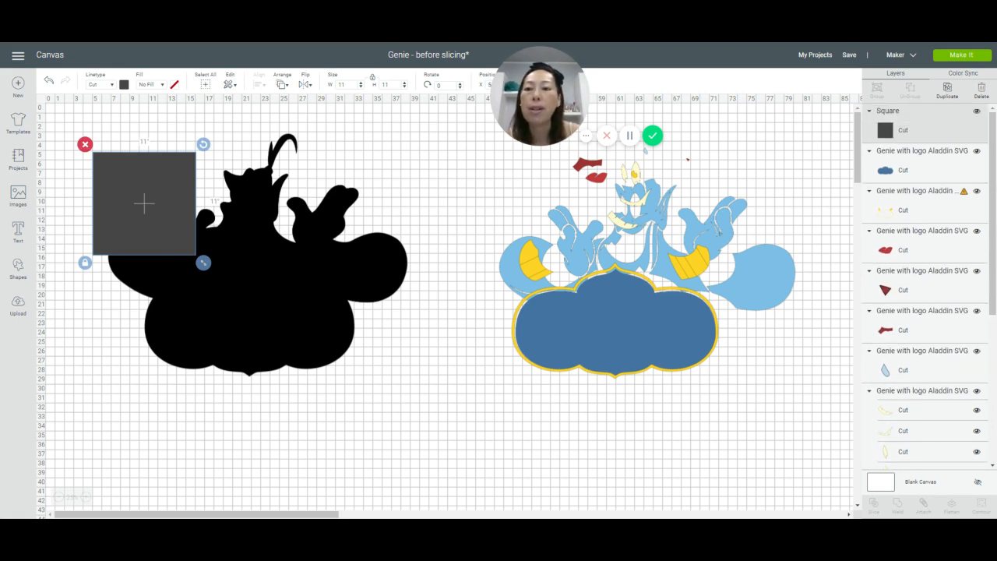
drag(135, 196, 148, 221)
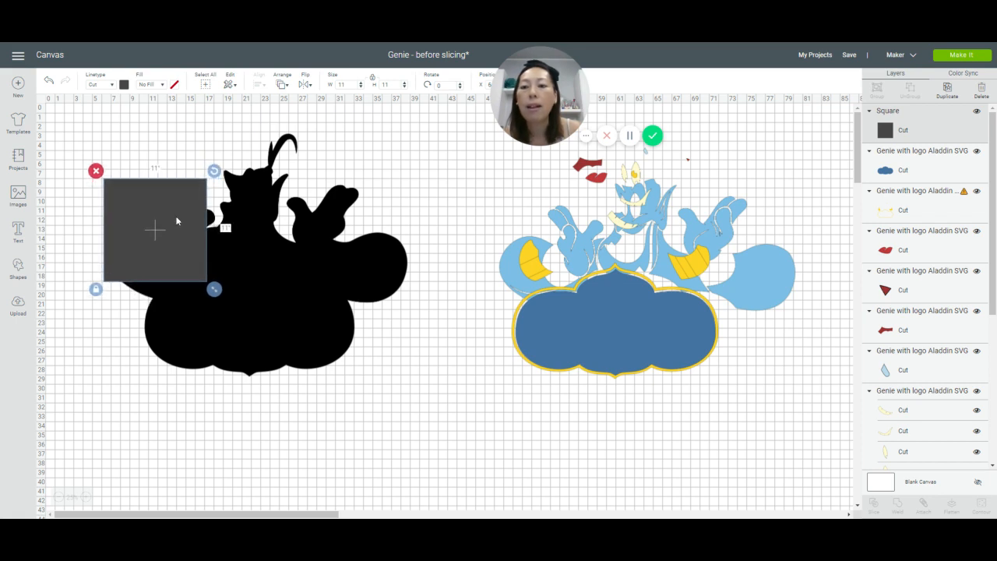
Step: Duplicate the 11-inch square twice and line up the copies to its right in a row across the black silhouette
click(946, 90)
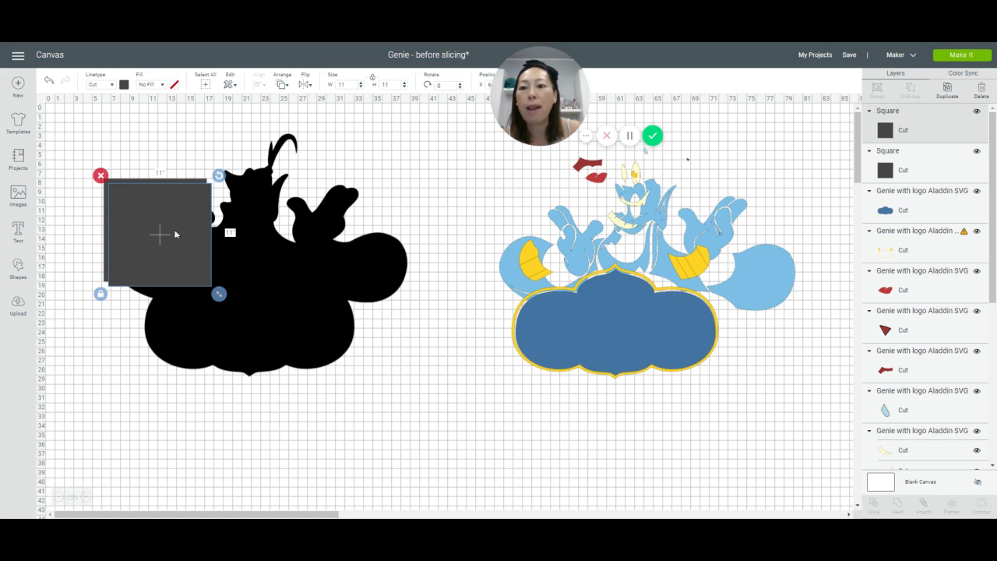
drag(171, 242, 267, 229)
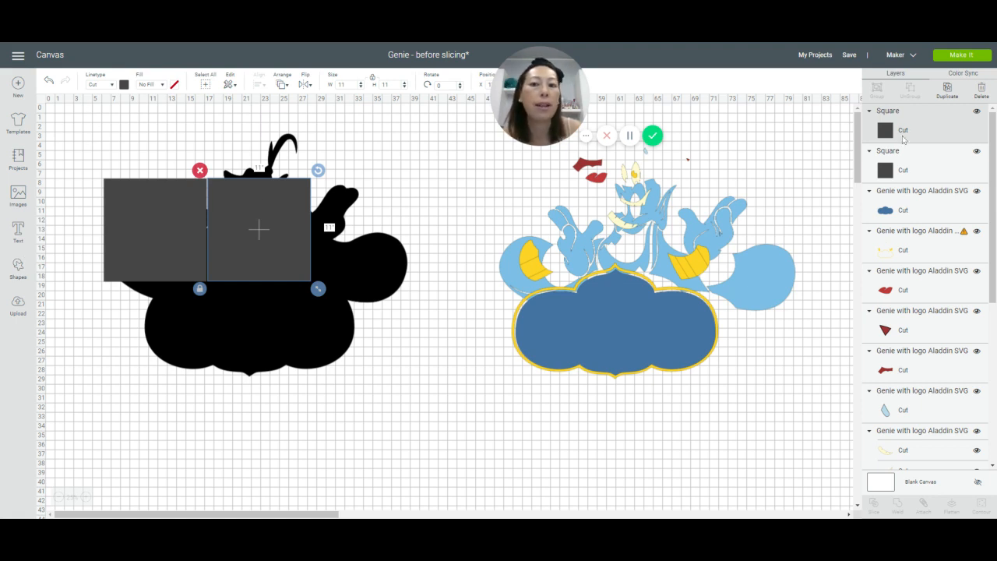
click(947, 88)
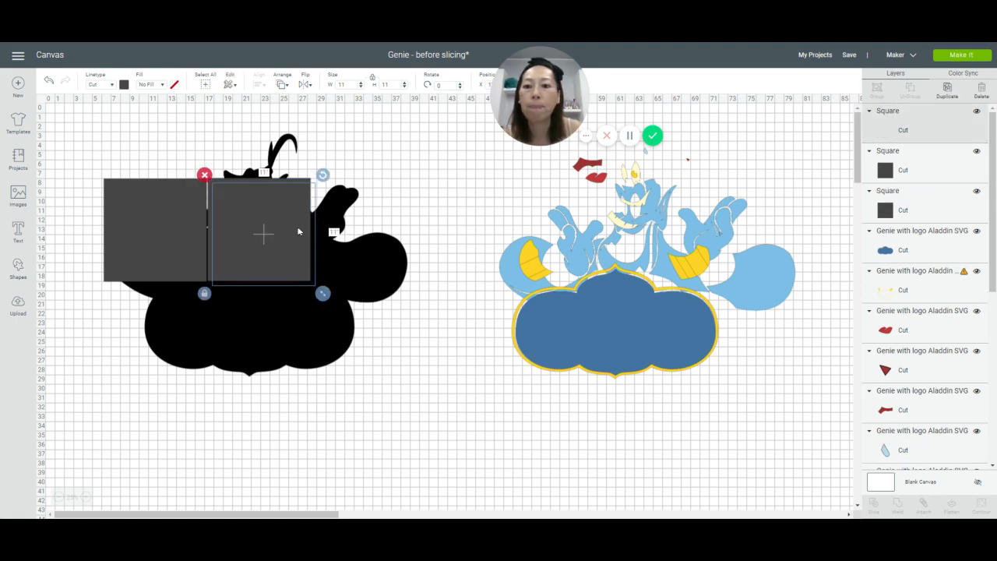
drag(301, 232, 399, 226)
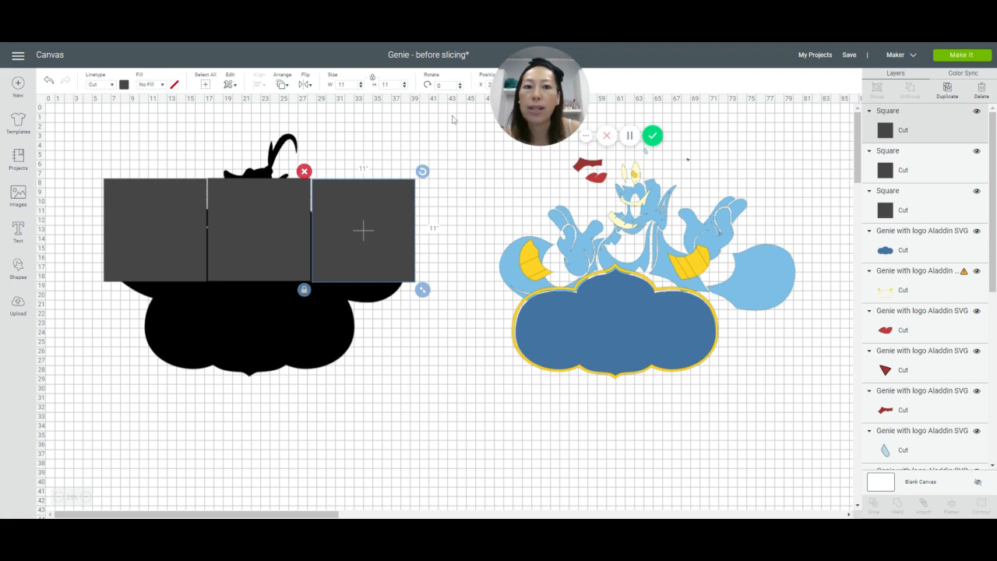
drag(543, 86, 620, 86)
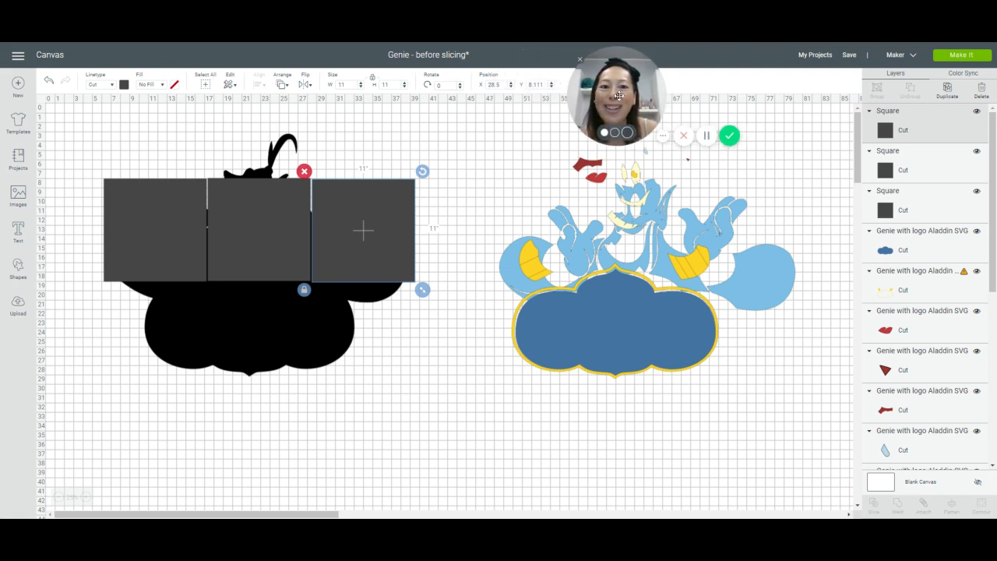
Step: Set the leftmost square's position to X 6 and Y 8
click(125, 219)
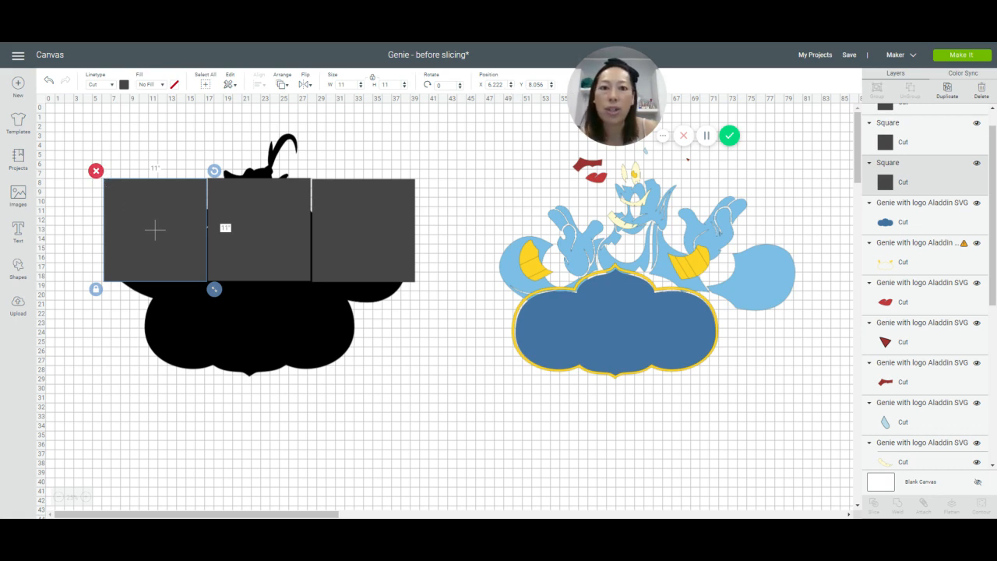
click(495, 84)
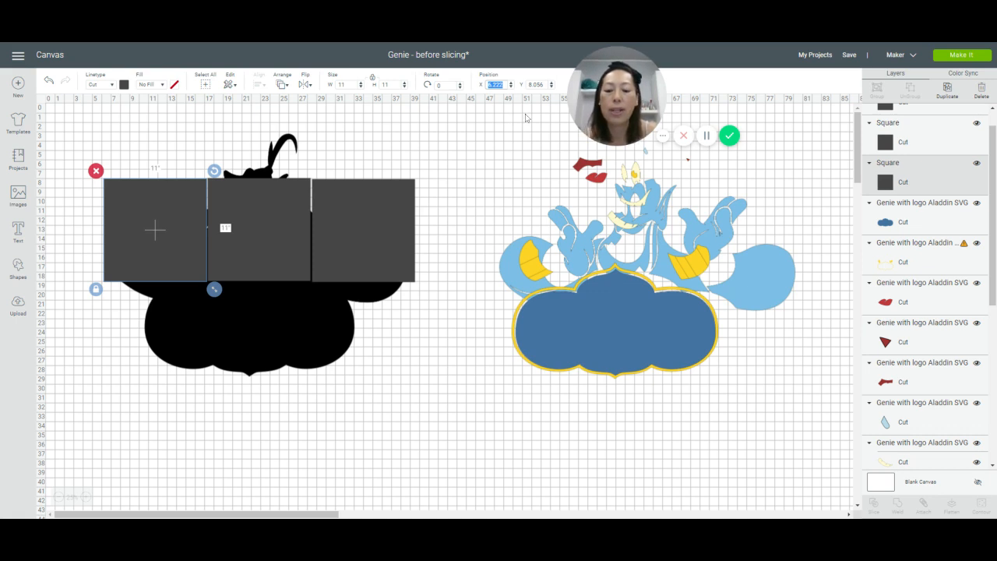
text(6)
key(Tab)
text(8)
key(Return)
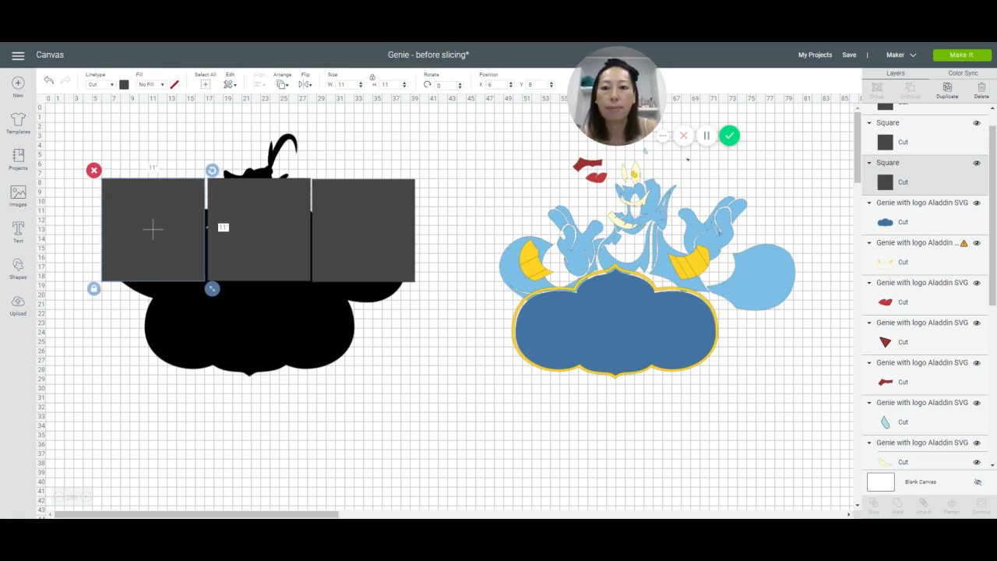
Step: Set the middle square's X position to 17 so it butts against the leftmost square
click(264, 223)
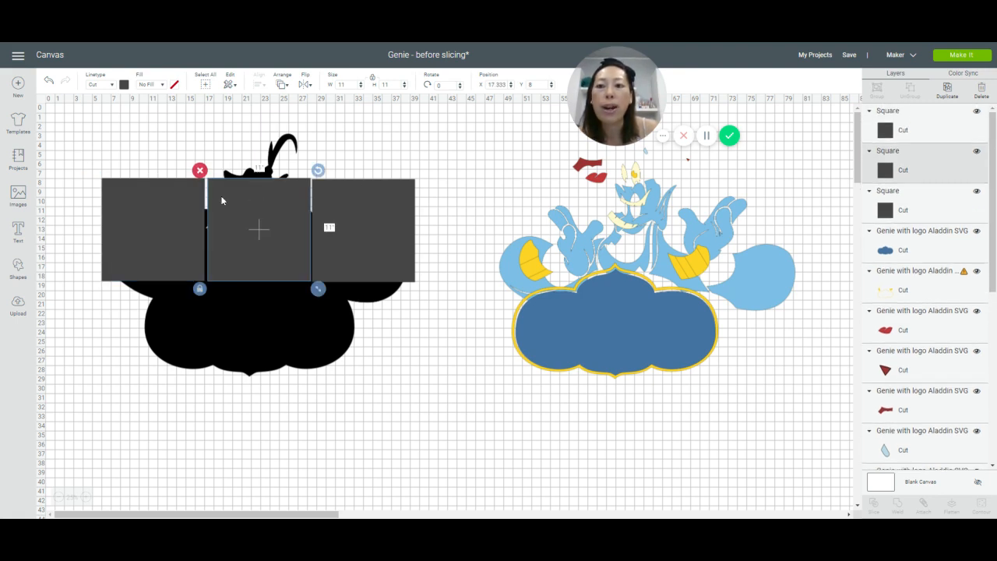
click(496, 84)
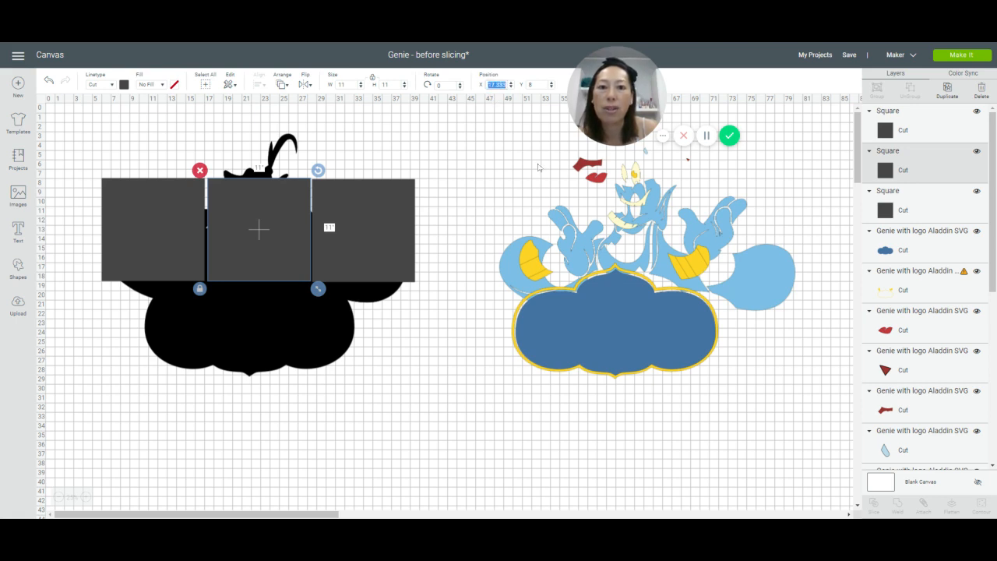
text(17)
key(Tab)
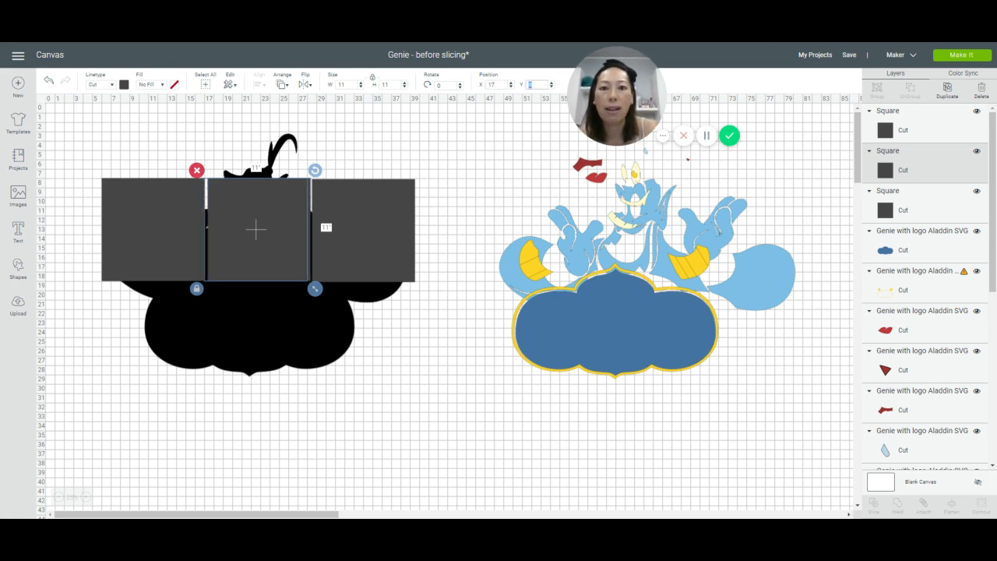
Step: Set the rightmost square's position to X 28 and Y 8, and check the alignment of all three squares
click(372, 220)
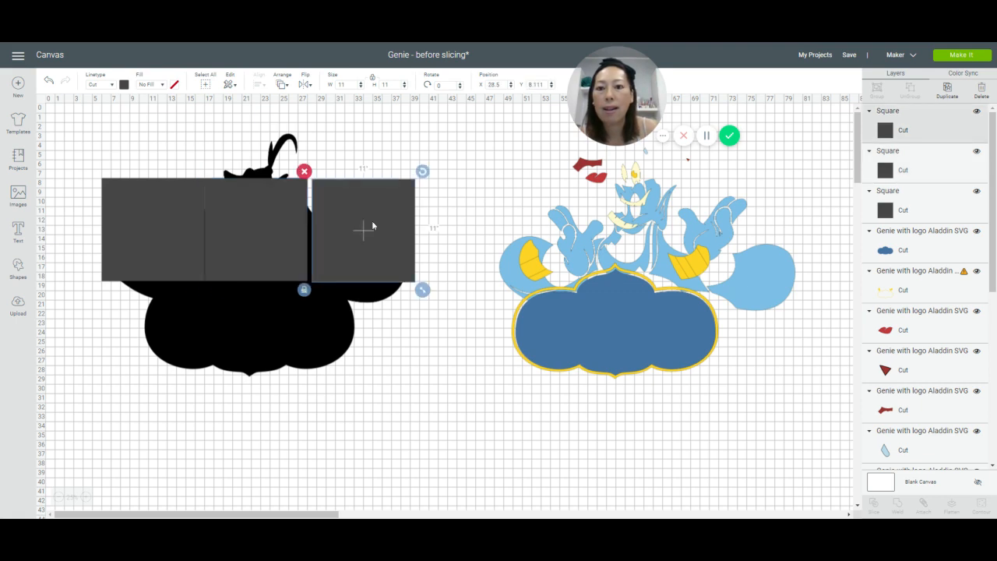
text(2)
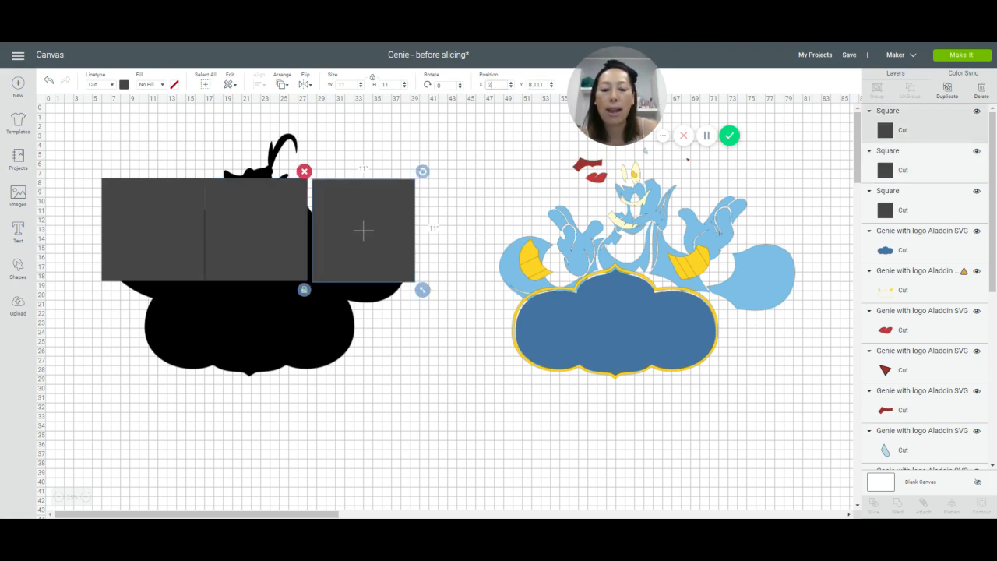
text(8)
key(Tab)
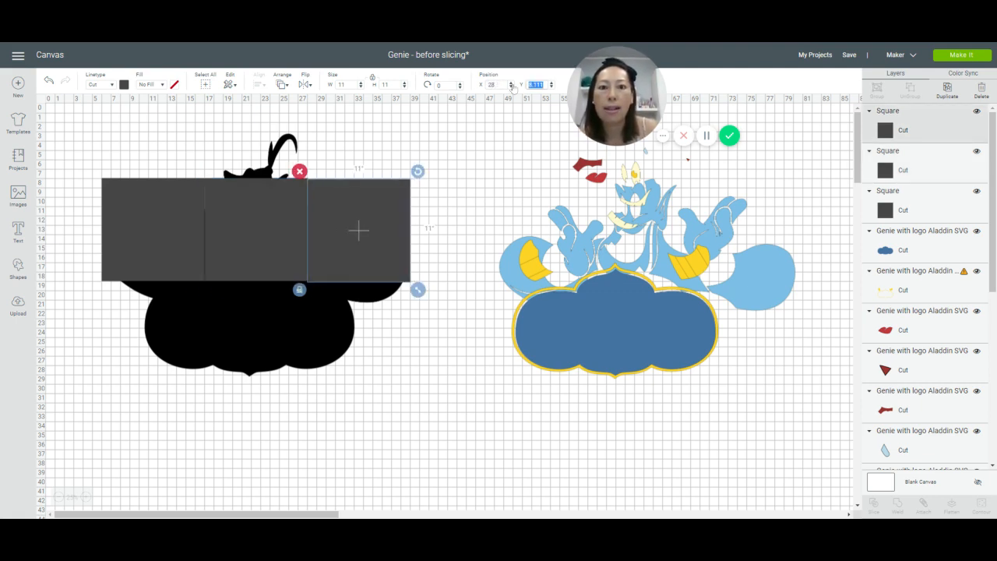
text(8)
key(Return)
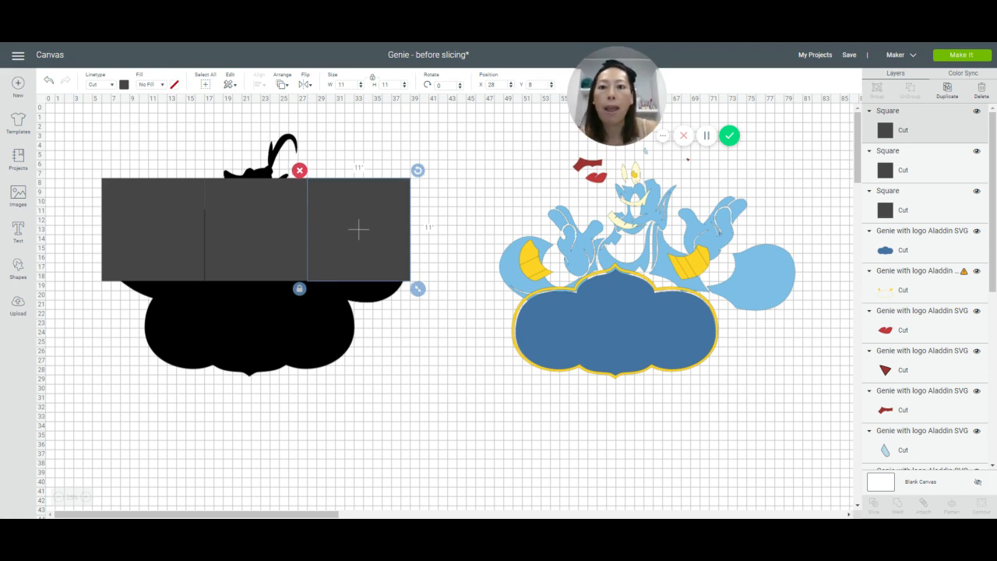
click(134, 216)
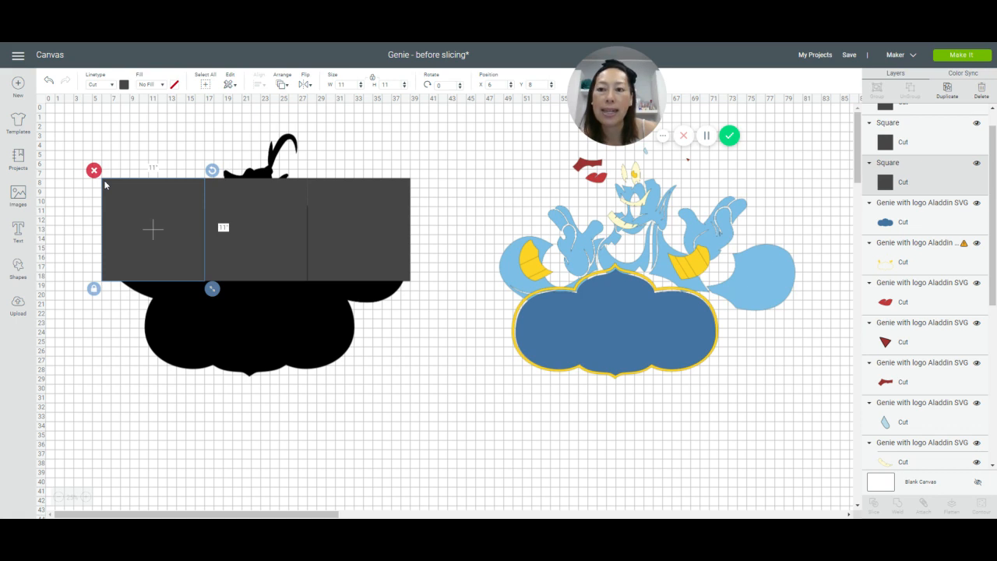
click(220, 193)
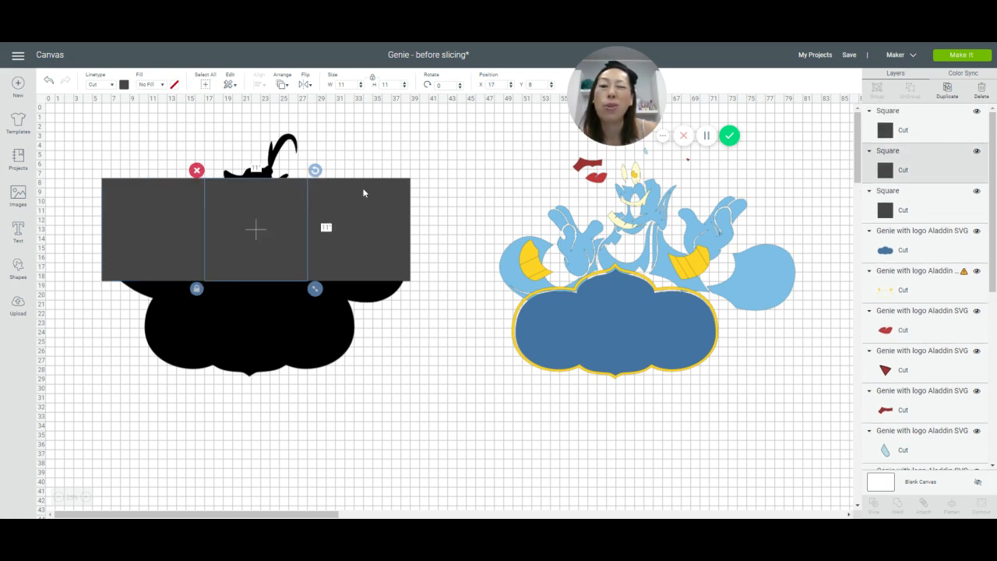
click(363, 192)
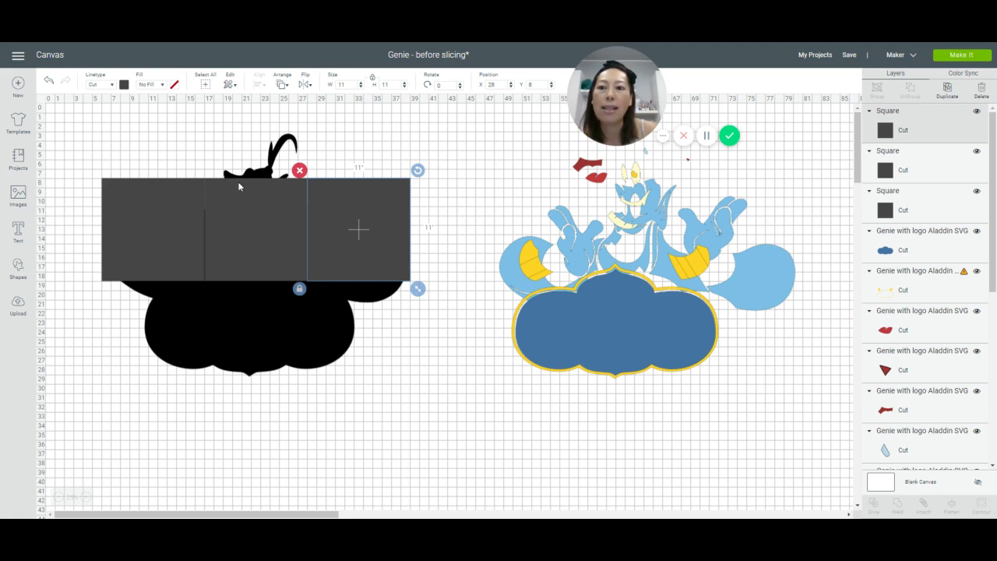
Step: Duplicate the row of three 11-inch squares and place the copied row just beneath the original
click(179, 216)
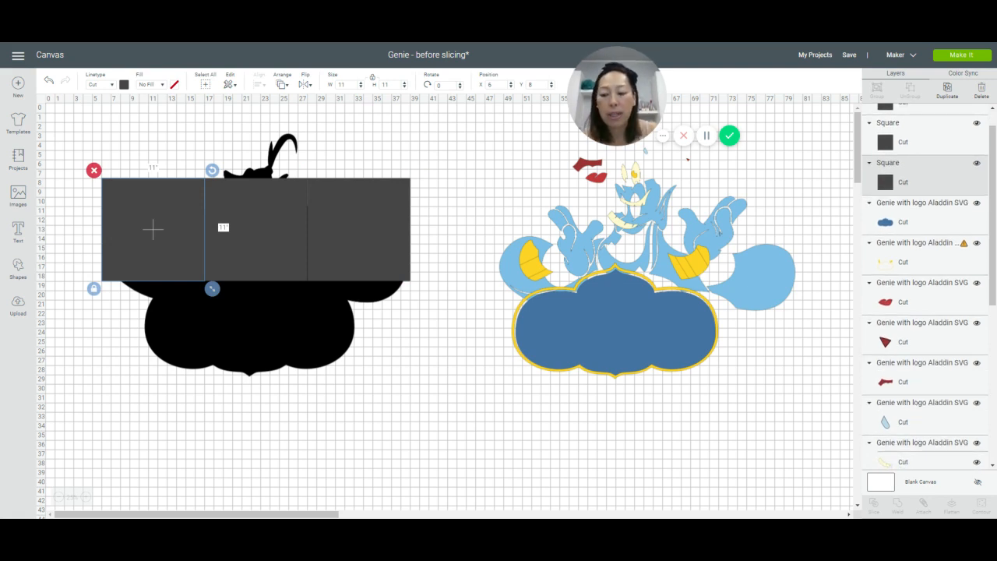
shift+click(256, 216)
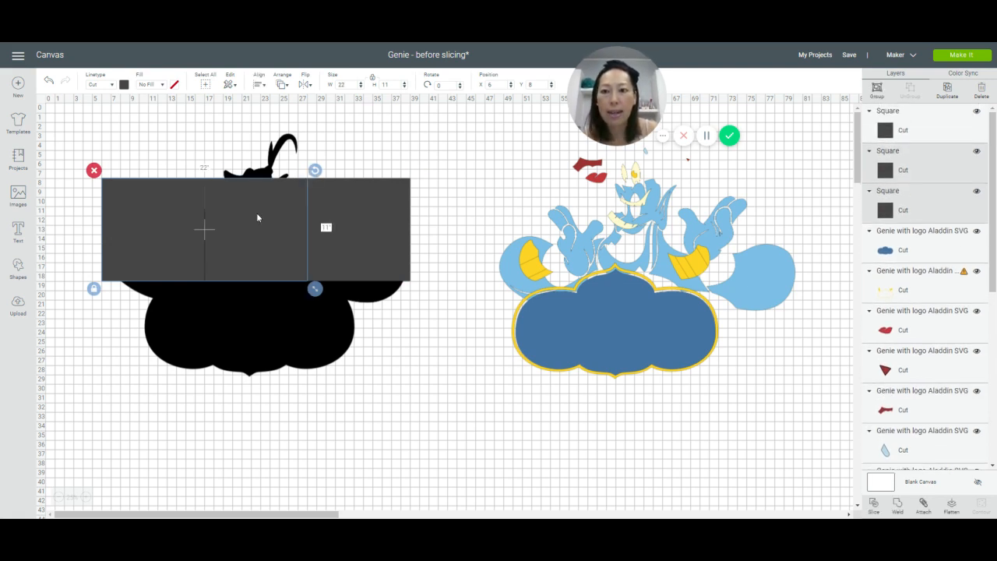
shift+click(361, 220)
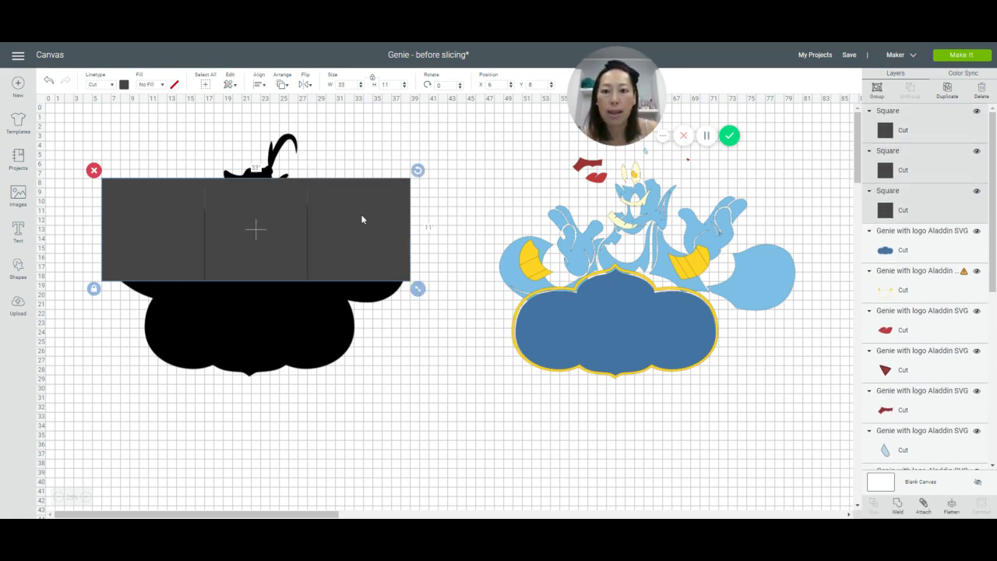
click(947, 89)
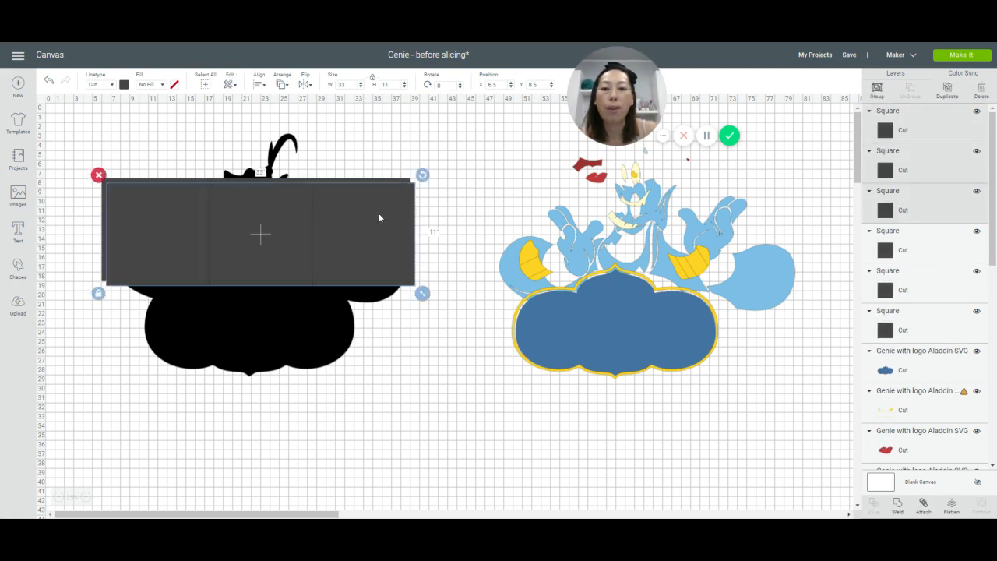
drag(379, 218, 376, 329)
Step: Set the copied row's position to X 6 and Y 19 so it butts against the row above
click(495, 84)
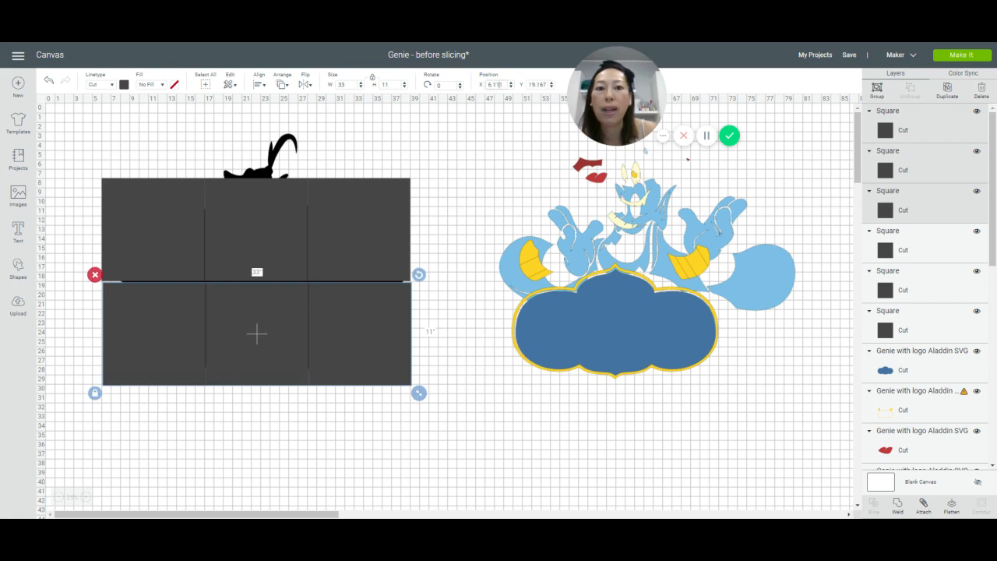
text(6)
key(Tab)
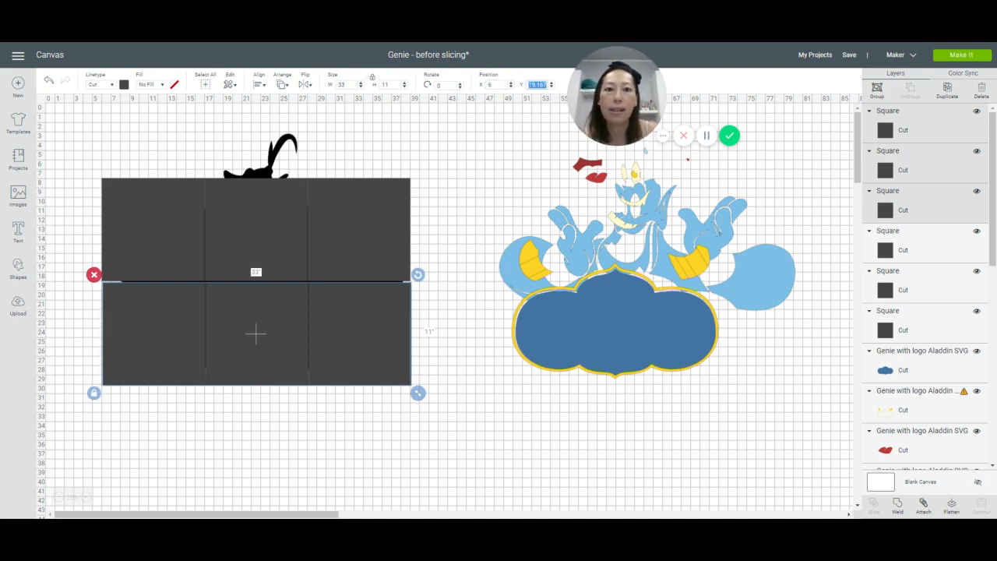
text(19)
key(Return)
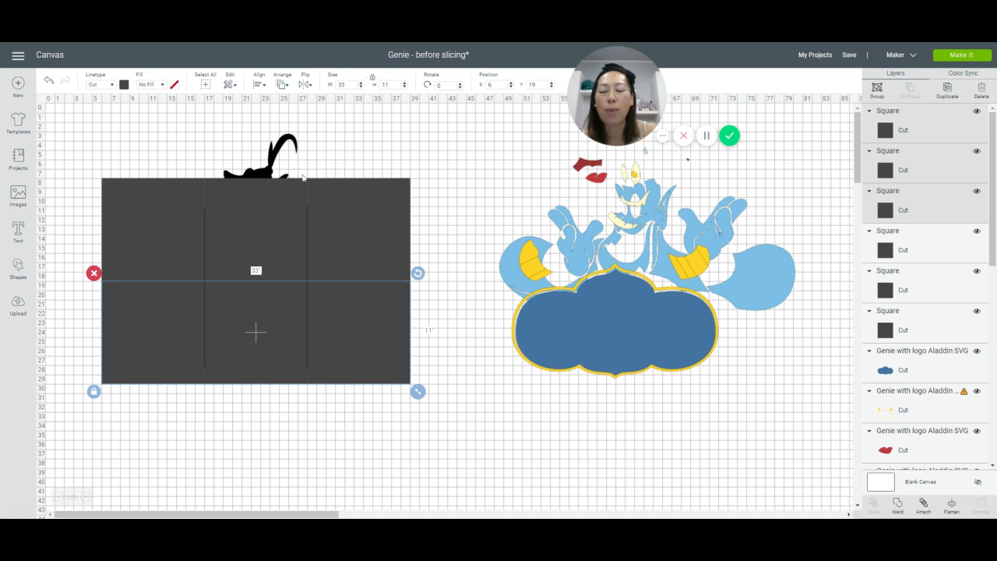
Step: Duplicate the upper row's rightmost square and place the copy above the middle column, at about X 17.1 and Y -2.7 inches
click(385, 207)
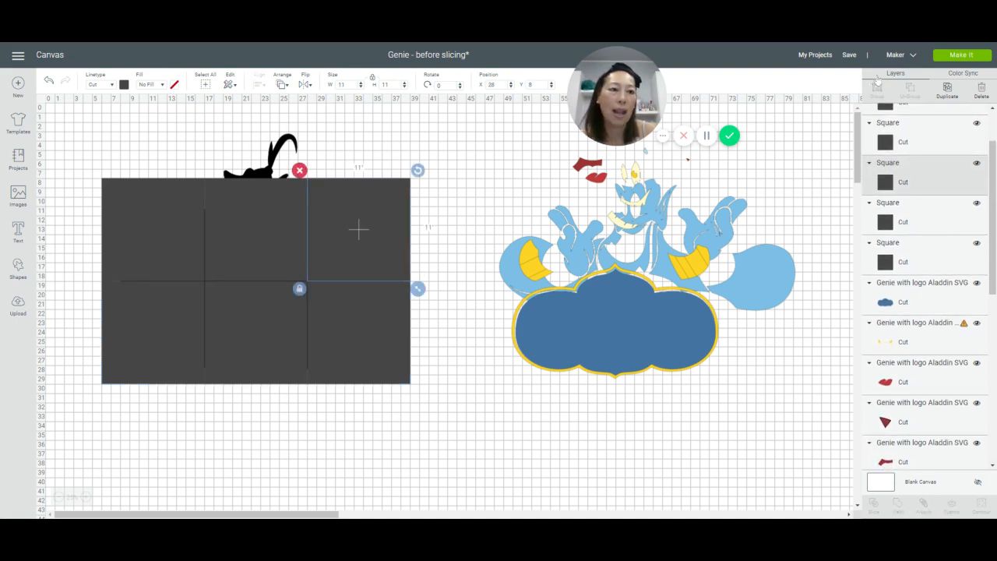
click(945, 90)
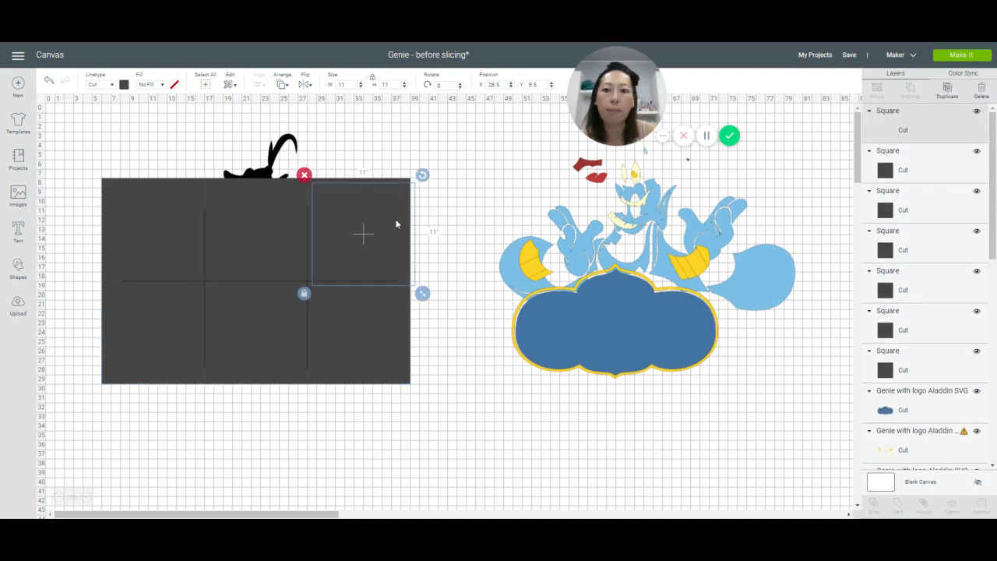
drag(395, 223, 284, 133)
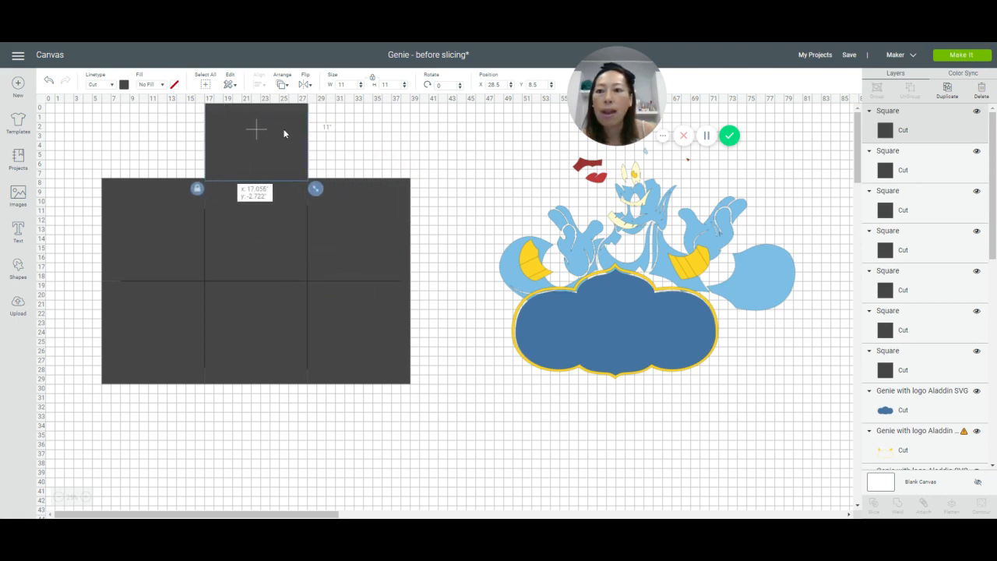
Step: Move all the squares and the black silhouette down together to about X 5.9 and Y 3.1 inches
drag(73, 122, 458, 427)
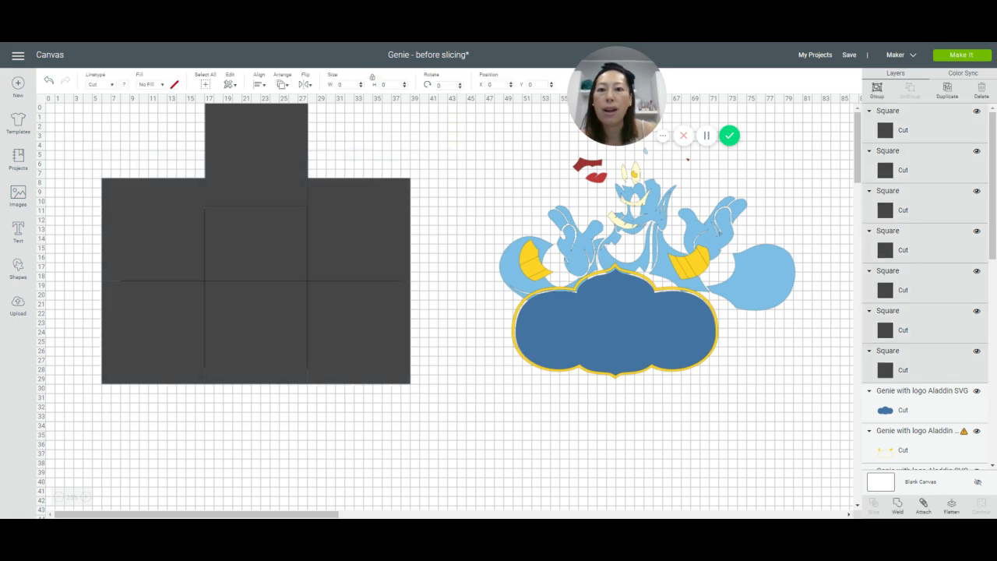
mouse_move(277, 188)
mouse_down()
mouse_move(275, 245)
mouse_move(276, 197)
mouse_up()
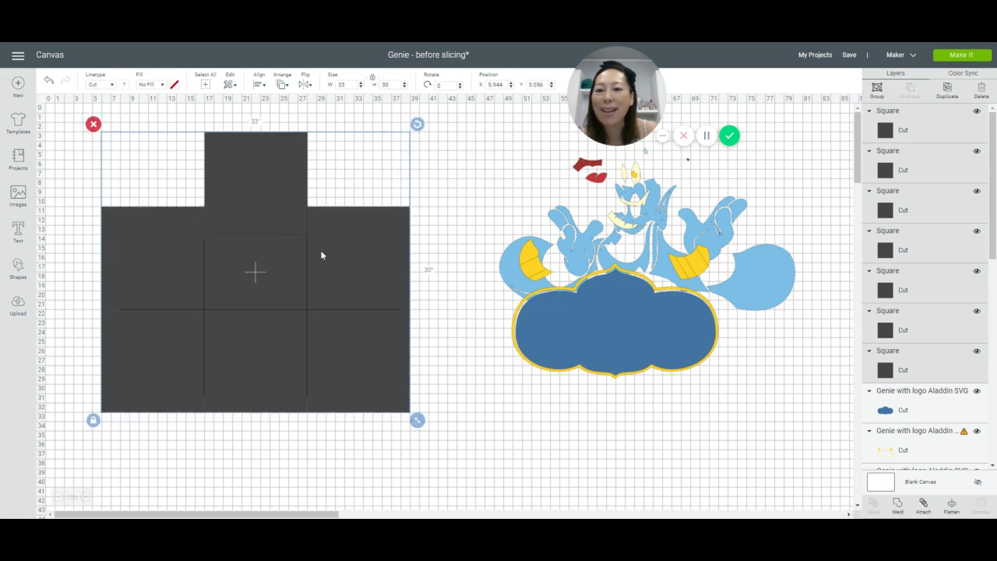
click(484, 415)
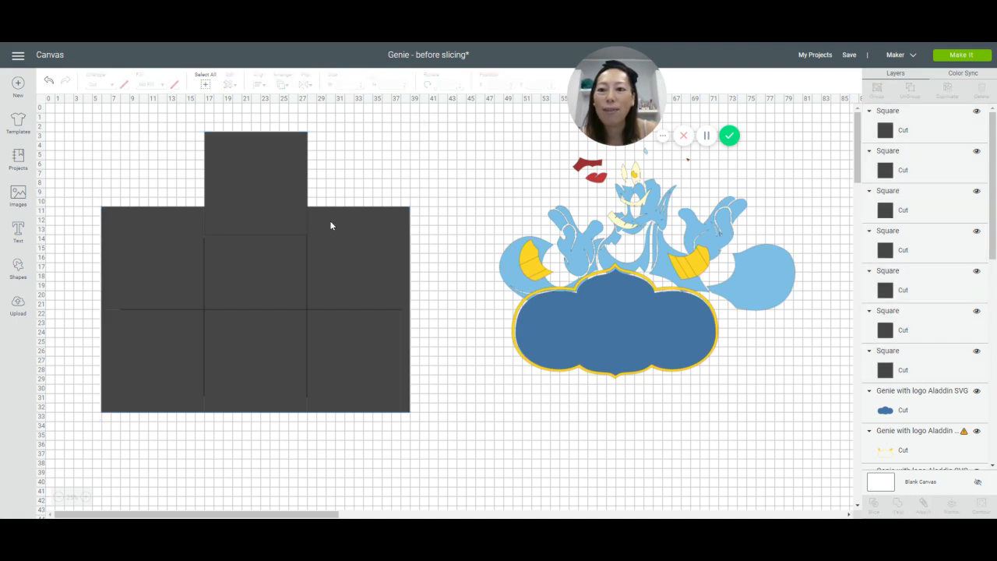
Step: Move the extra square above the middle column up to about X 17.2 and Y 0.1 inches
drag(253, 152, 254, 124)
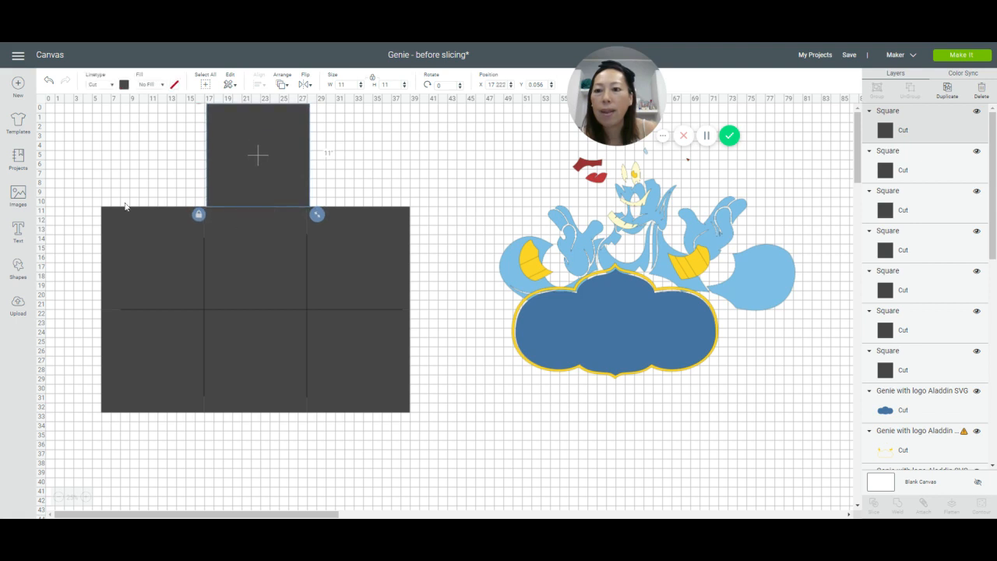
click(137, 245)
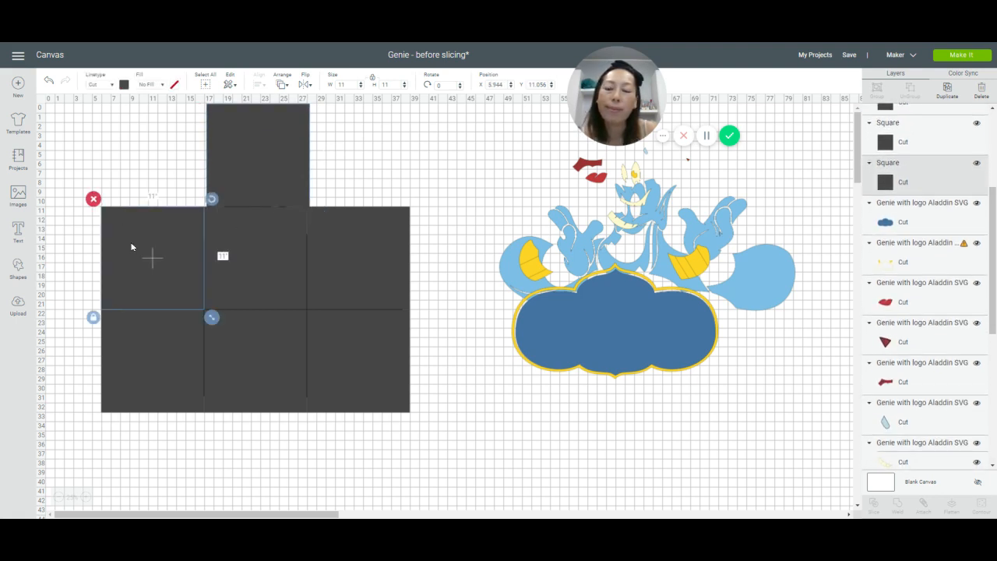
click(116, 136)
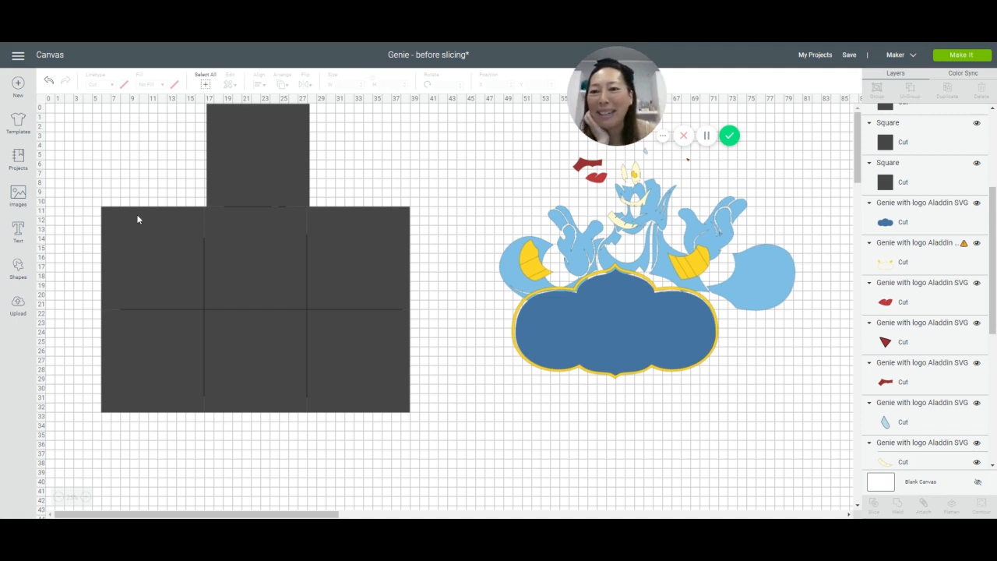
Step: Set the extra square aside at about X 42.9 and Y 0.7 inches, and bring the black silhouette to the front
drag(270, 169, 492, 159)
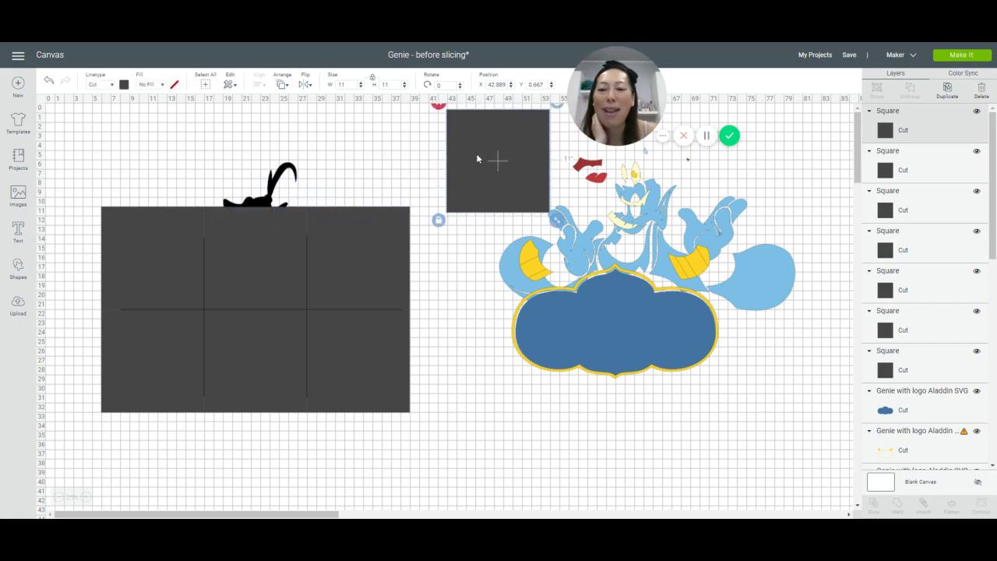
click(272, 200)
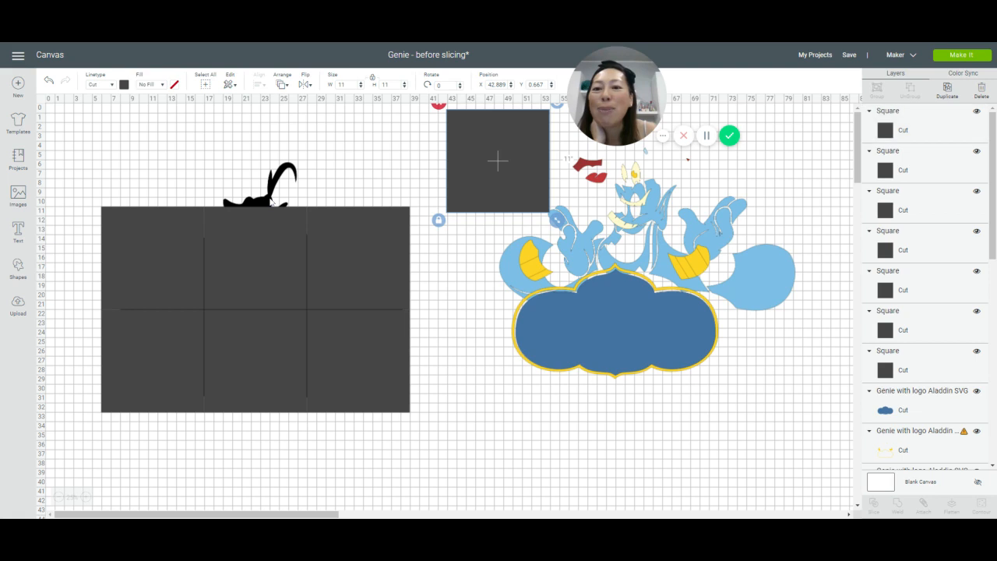
click(284, 84)
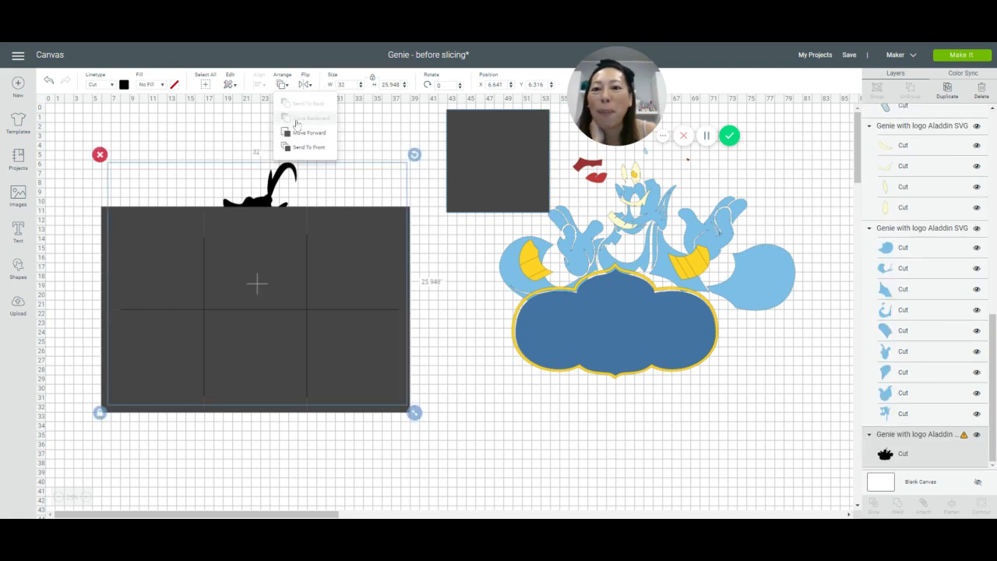
click(304, 147)
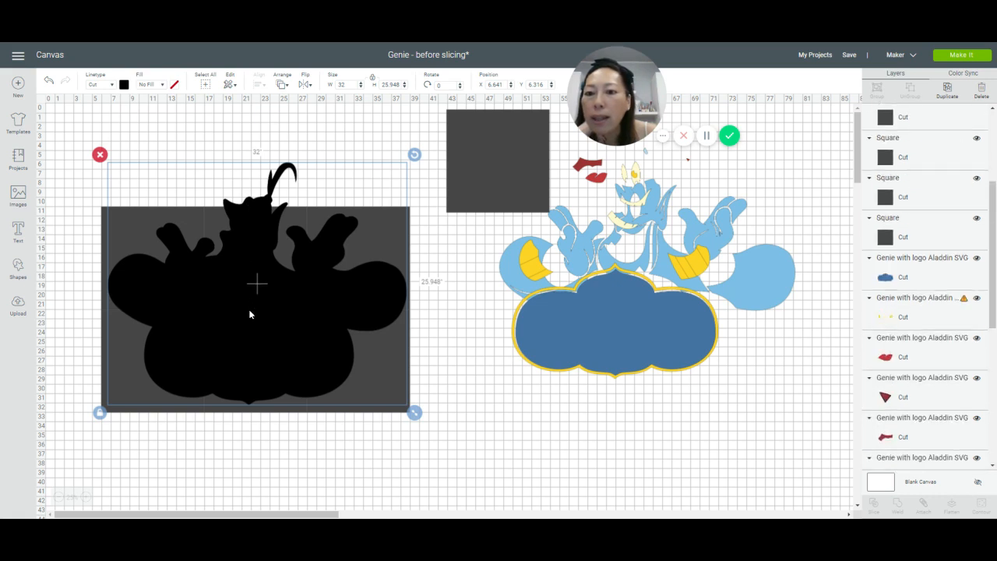
Step: Shift the black silhouette vertically over the six squares to about Y 5.4 inches
click(84, 497)
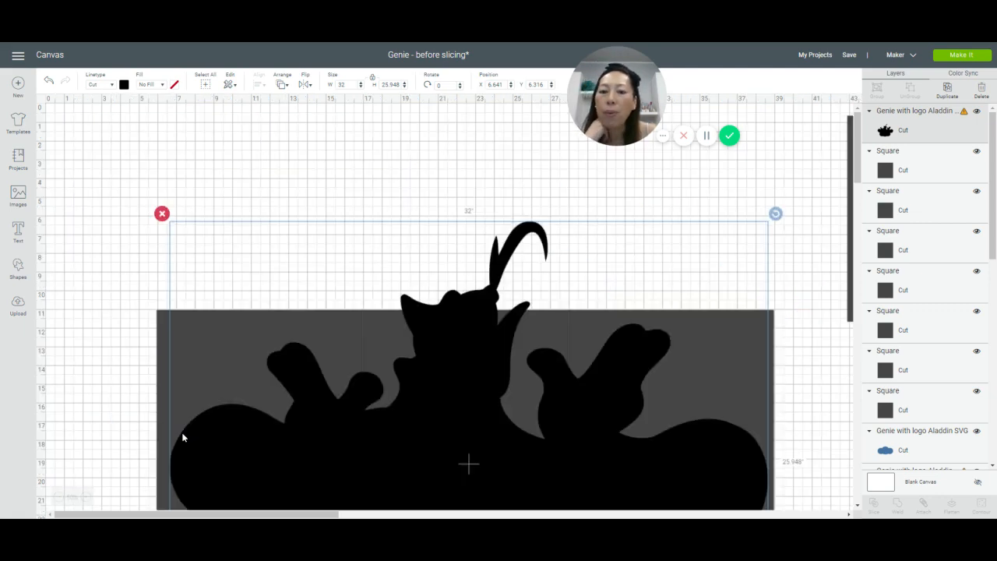
scroll(182, 439, down, 4)
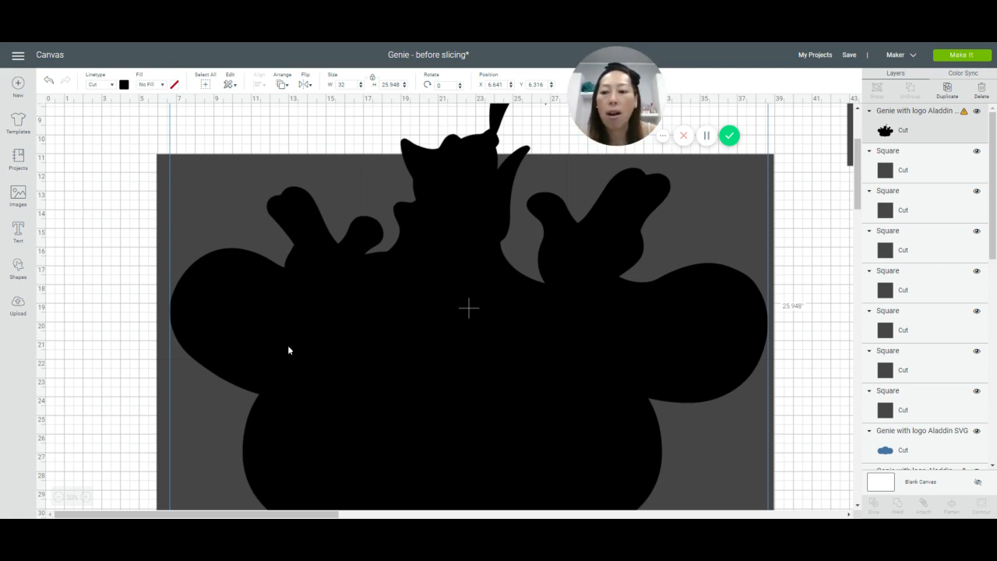
click(58, 497)
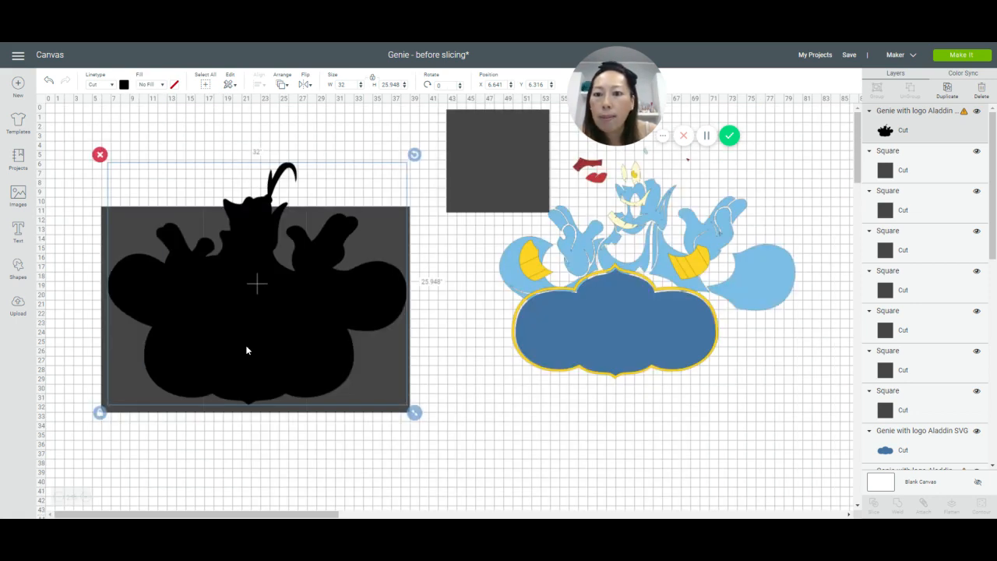
drag(246, 350, 246, 356)
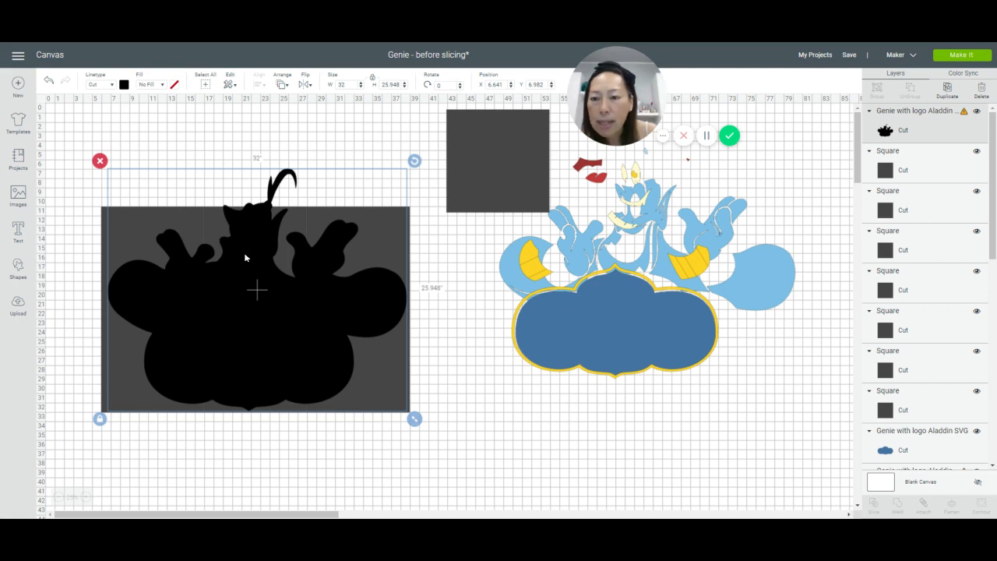
drag(244, 258, 244, 261)
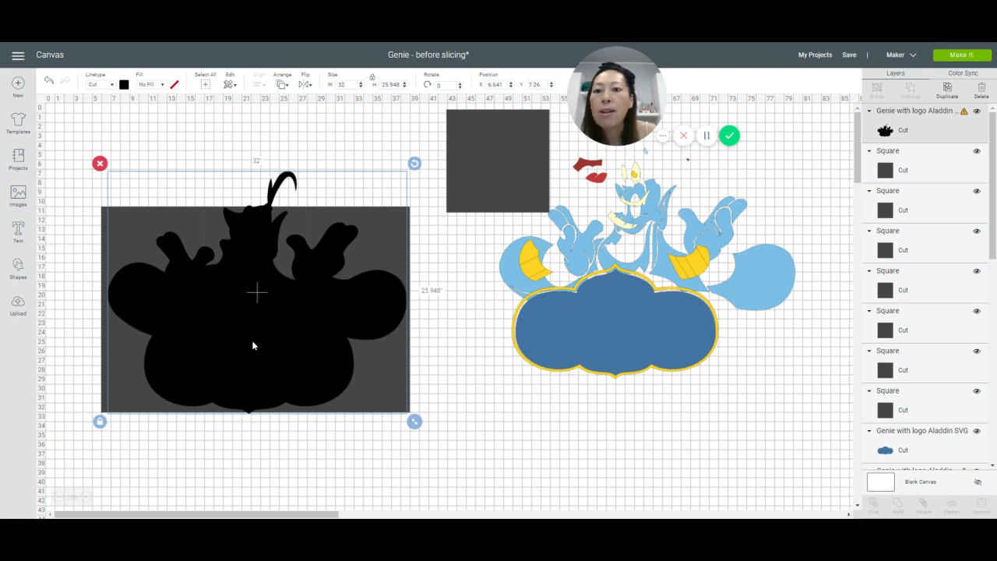
drag(252, 346, 252, 323)
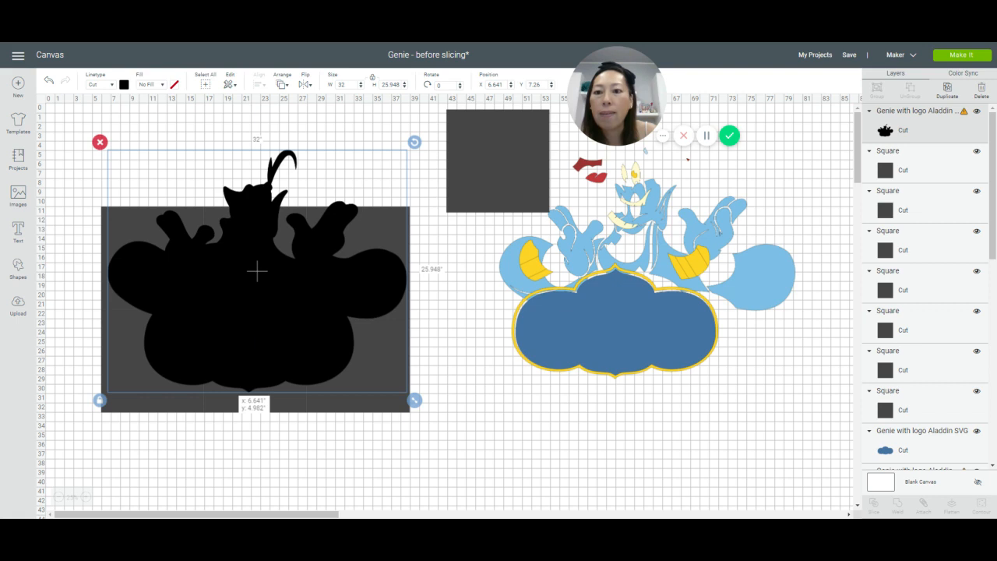
drag(257, 271, 257, 275)
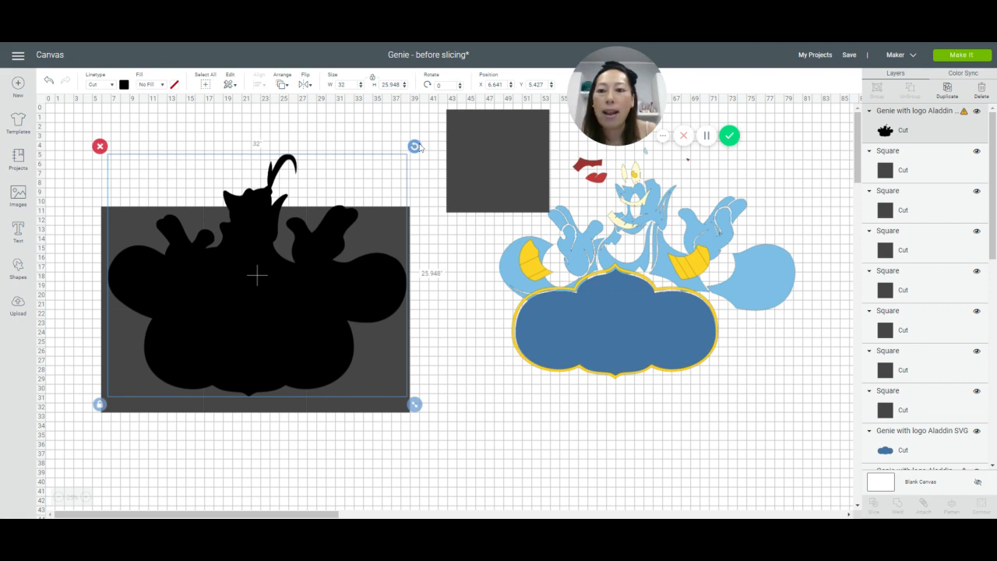
Step: Rotate the black silhouette to about 2.8 degrees and place it at about Y 5.5 inches over the squares
drag(414, 147, 424, 160)
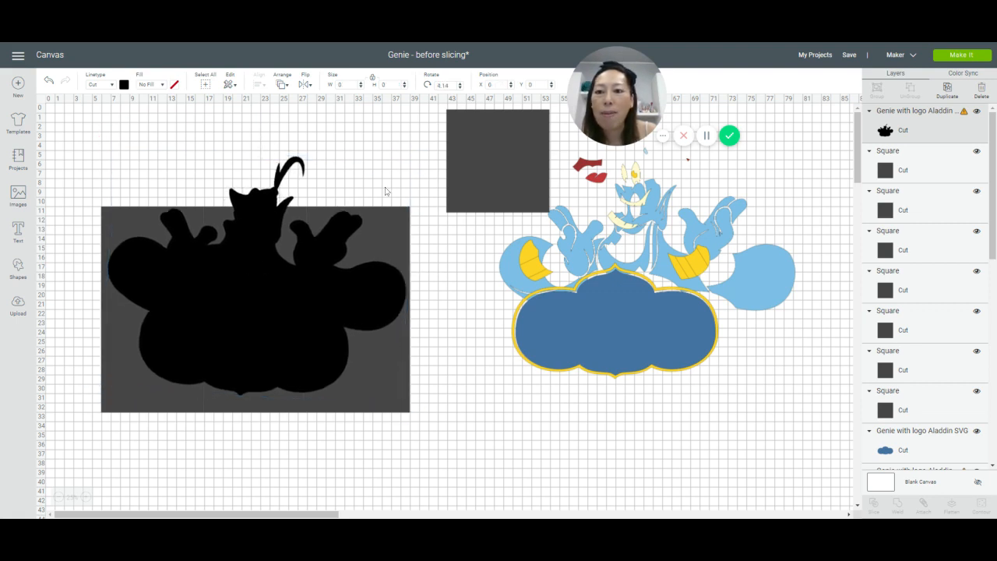
click(263, 274)
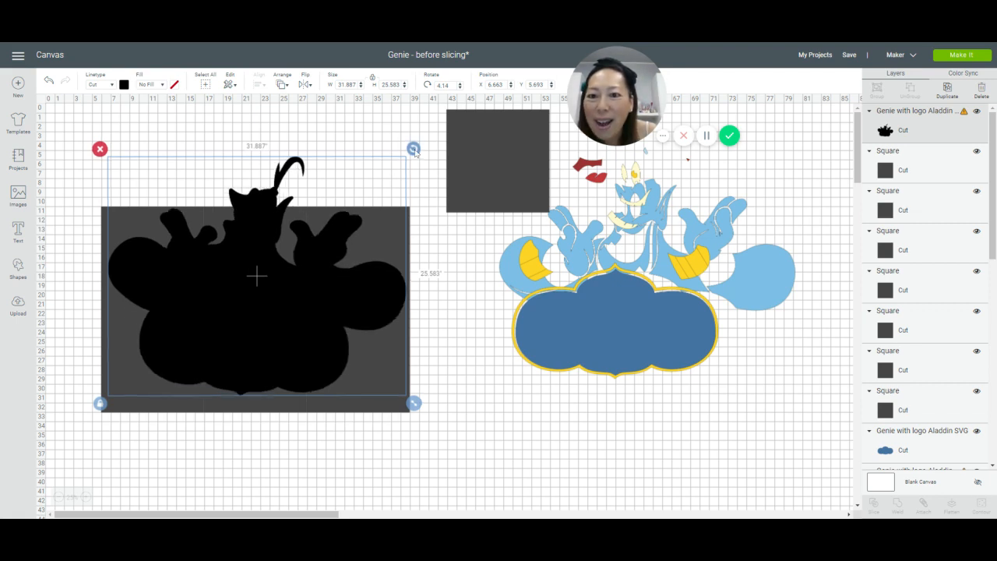
drag(415, 153, 411, 147)
drag(294, 310, 294, 303)
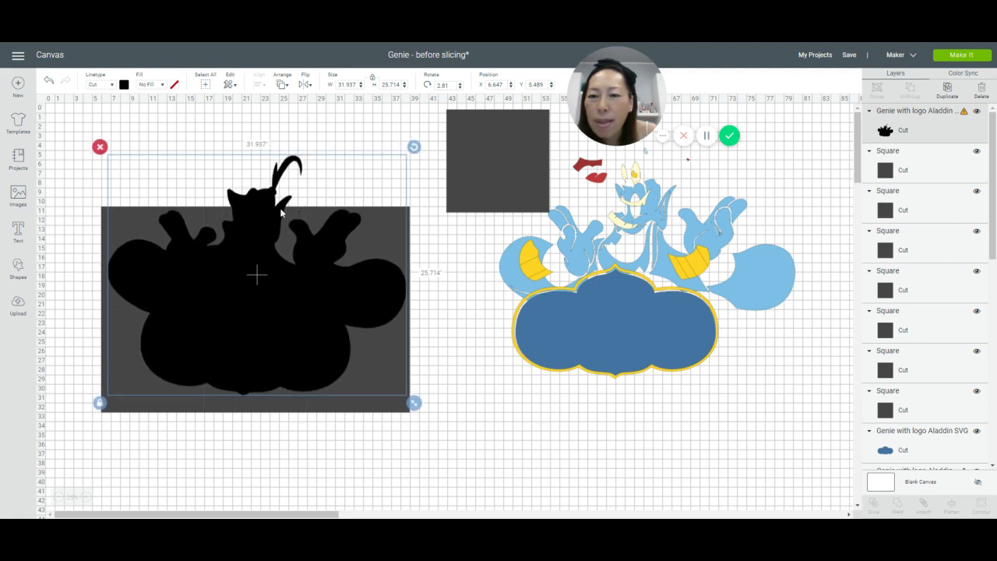
Step: Nudge the black silhouette up to about Y 5.4 inches, checking its fit against the edges and seams of the squares
click(87, 497)
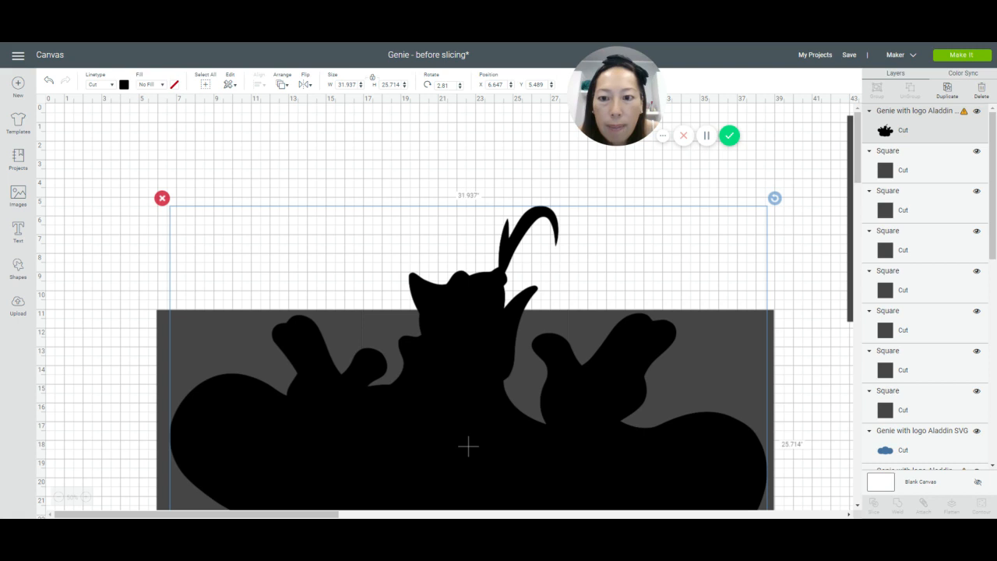
drag(468, 445, 468, 447)
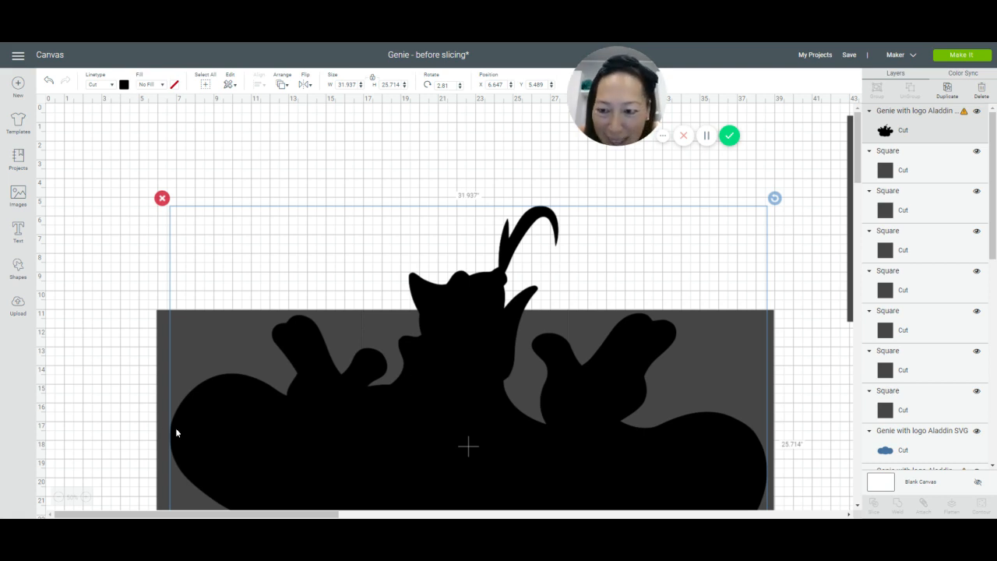
click(110, 431)
scroll(110, 431, down, 3)
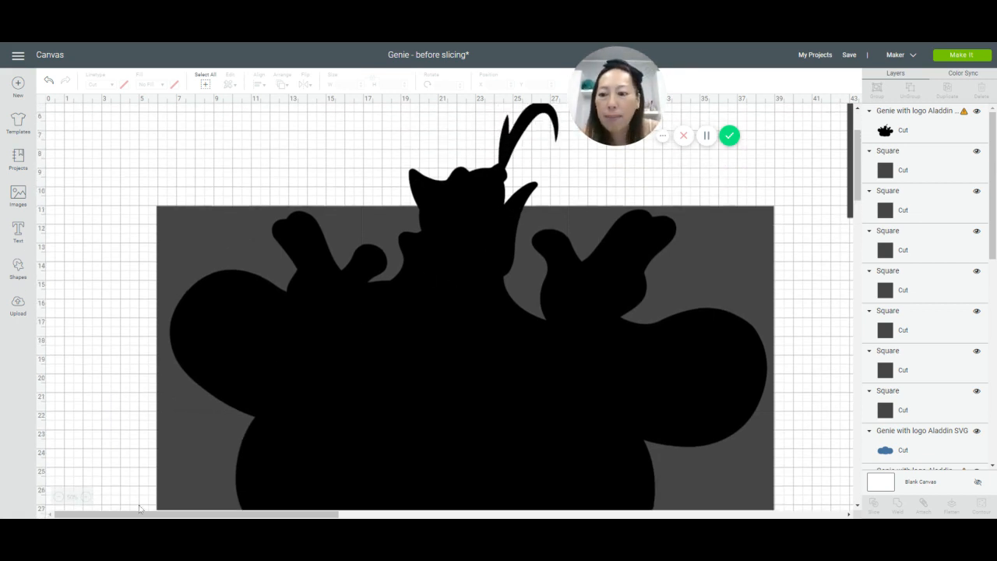
click(85, 496)
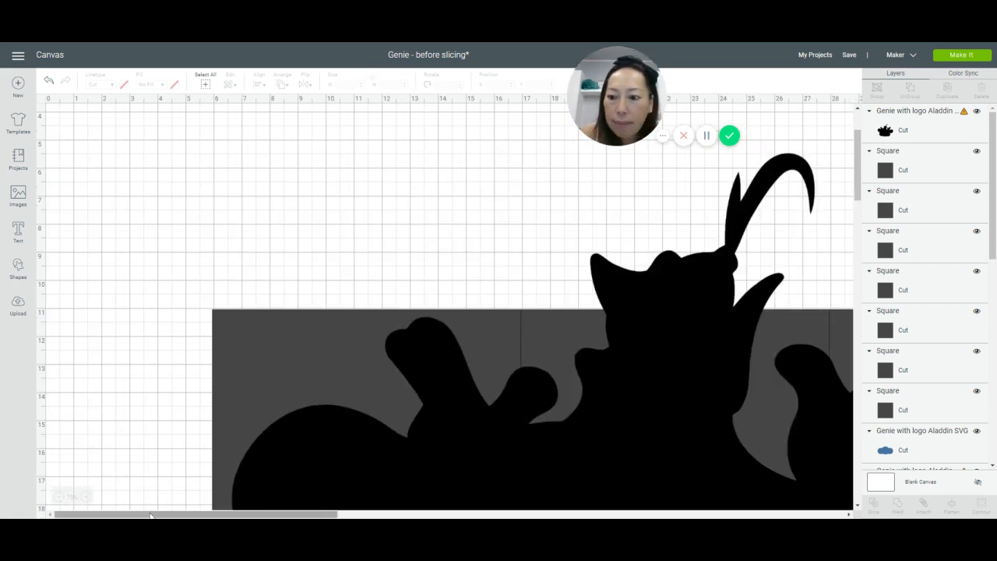
drag(153, 513, 221, 514)
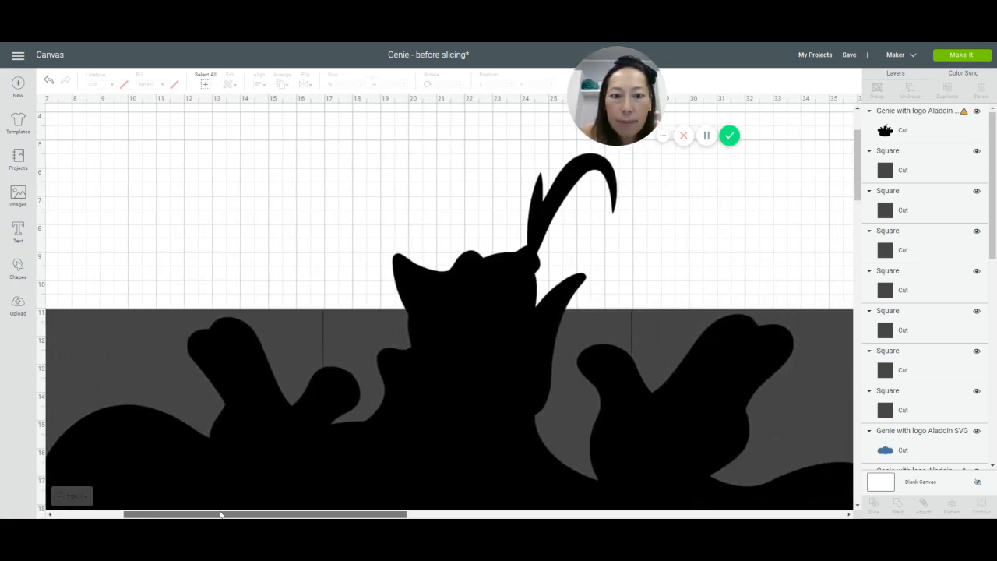
click(439, 381)
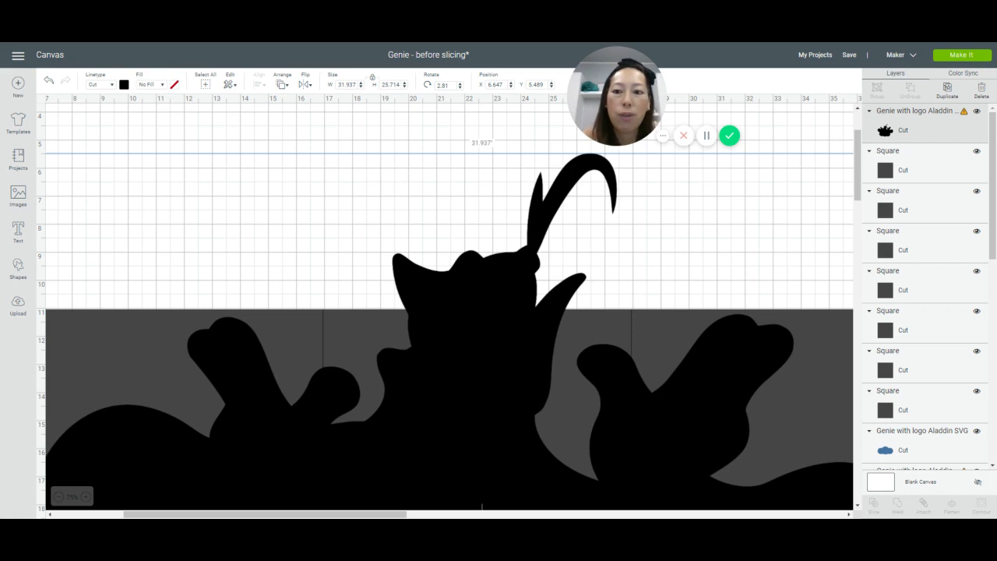
drag(439, 381, 439, 374)
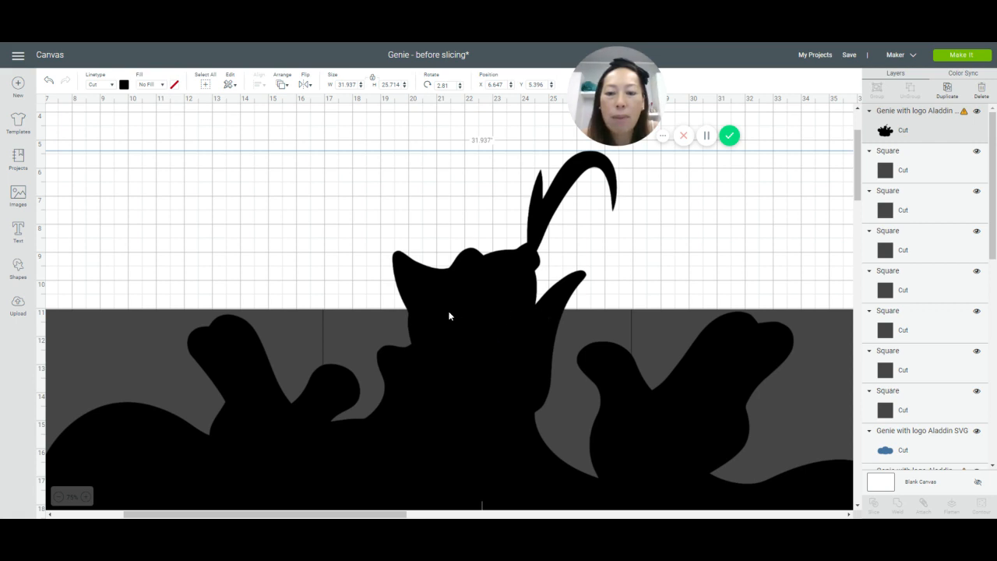
Step: Slice the black silhouette with the upper and lower squares of the grid's left column, one square at a time
click(59, 497)
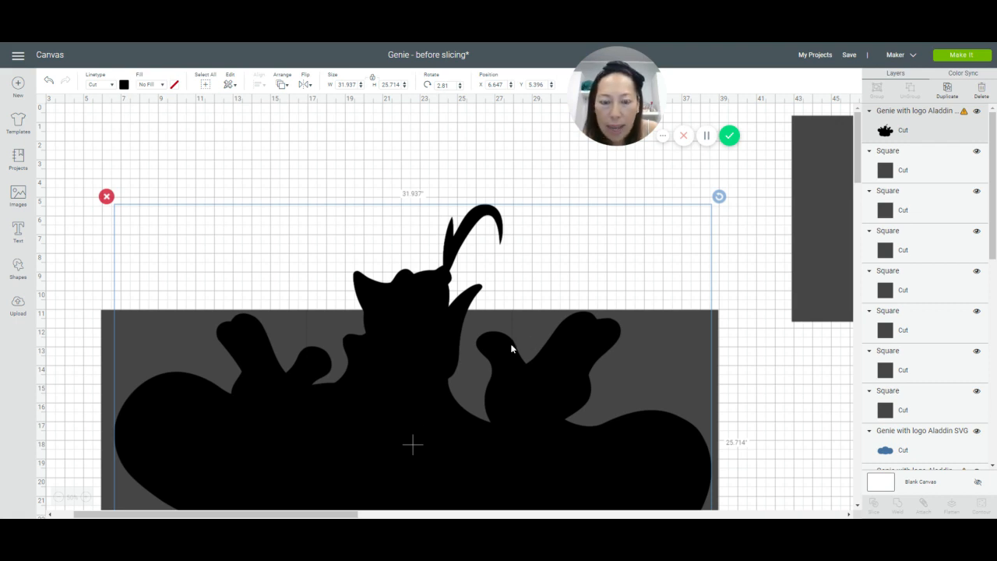
scroll(514, 414, down, 5)
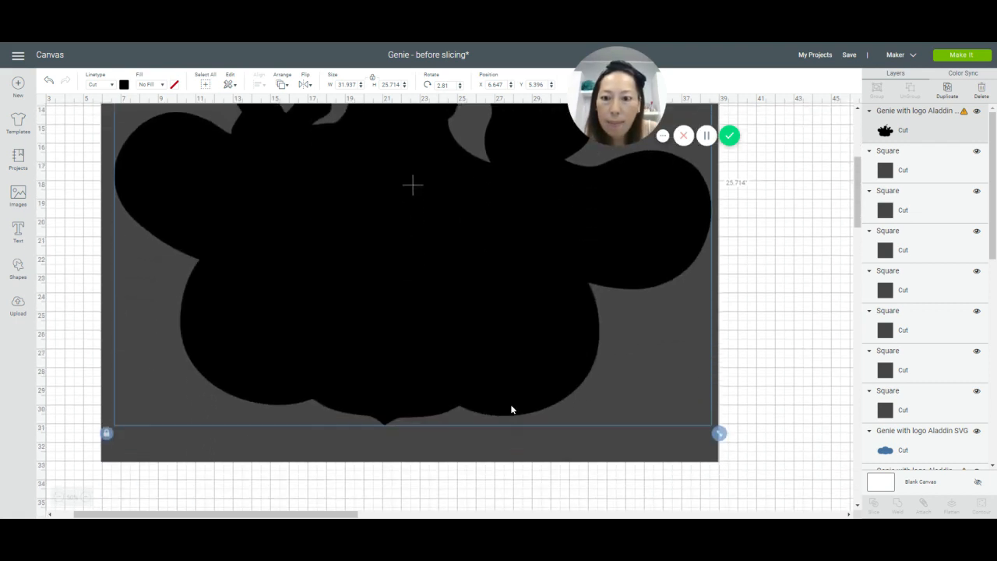
scroll(525, 314, up, 4)
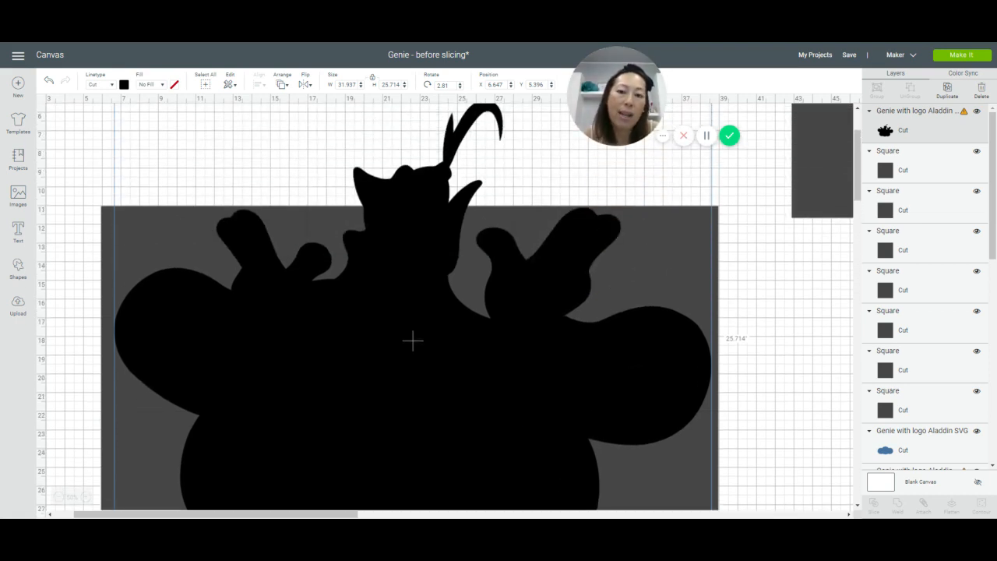
scroll(516, 316, up, 2)
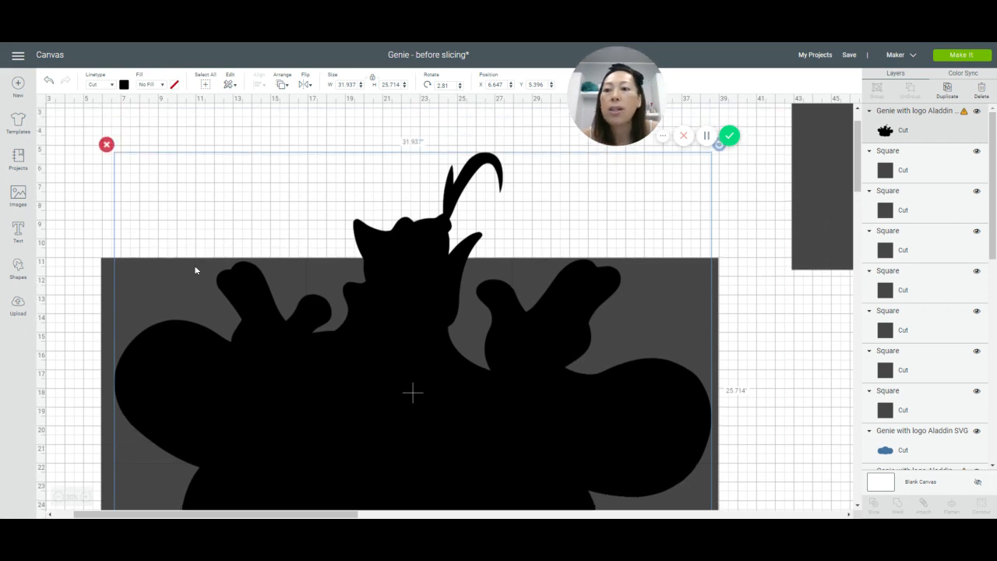
click(71, 240)
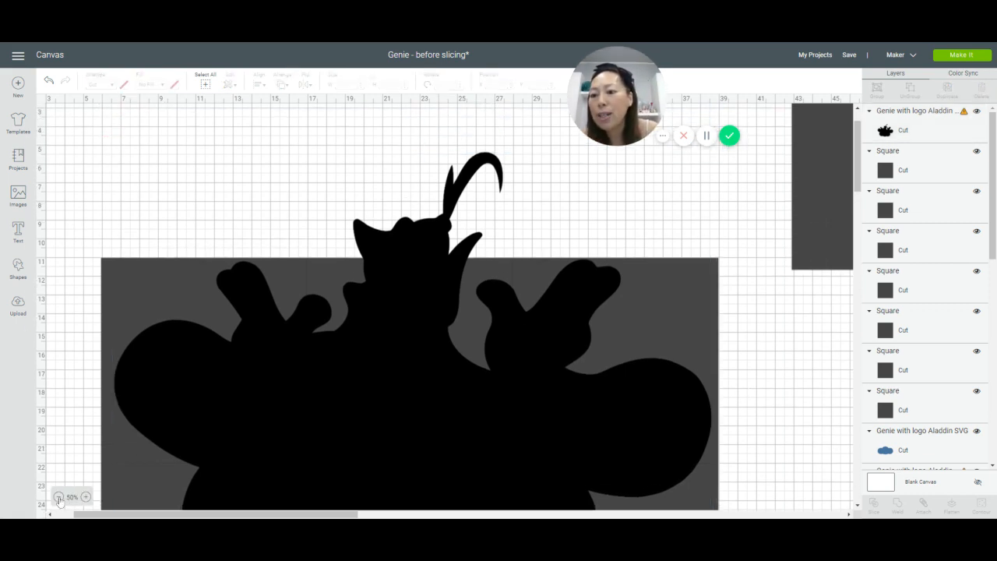
click(59, 497)
drag(224, 514, 205, 514)
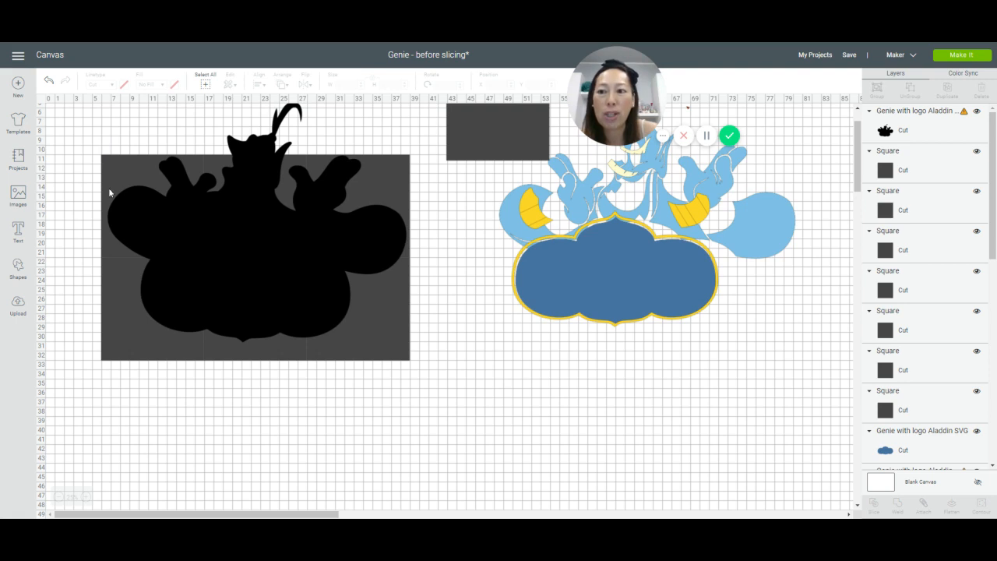
drag(90, 145, 176, 189)
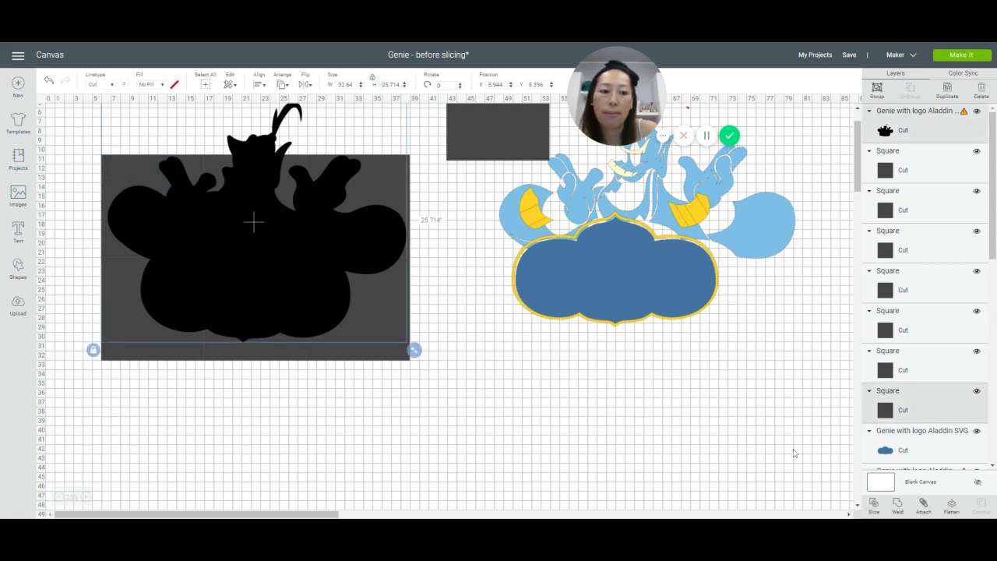
click(877, 509)
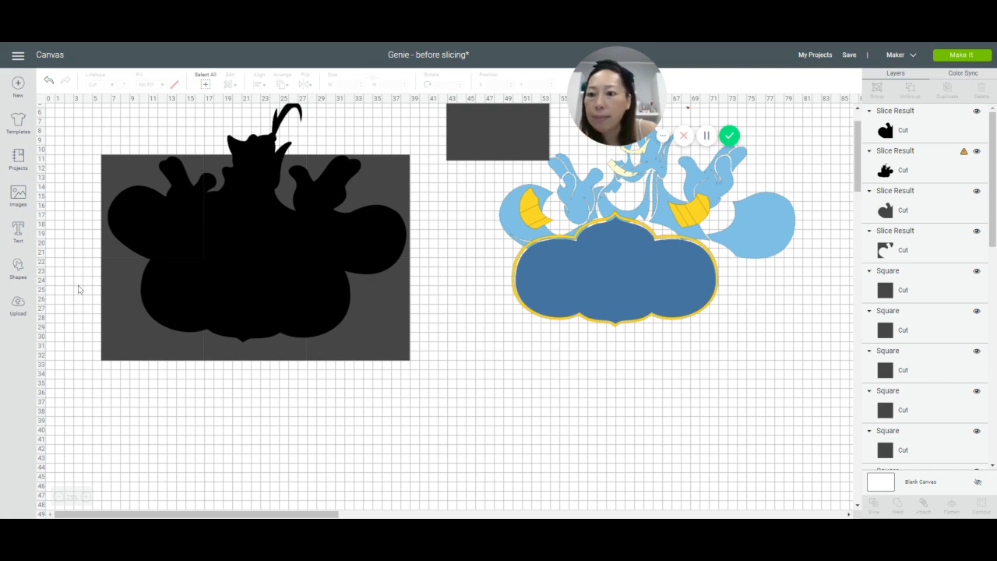
drag(78, 279, 173, 322)
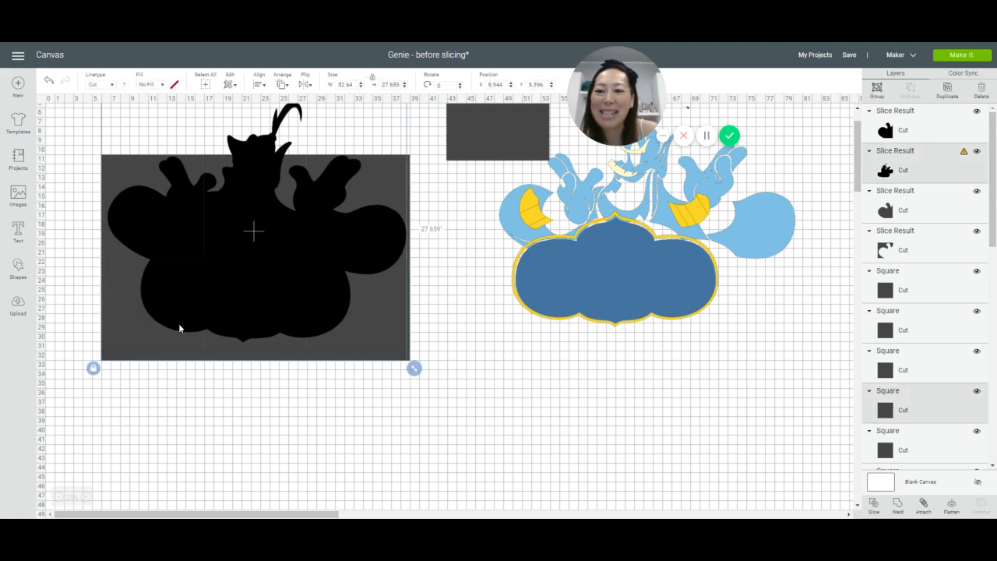
click(879, 504)
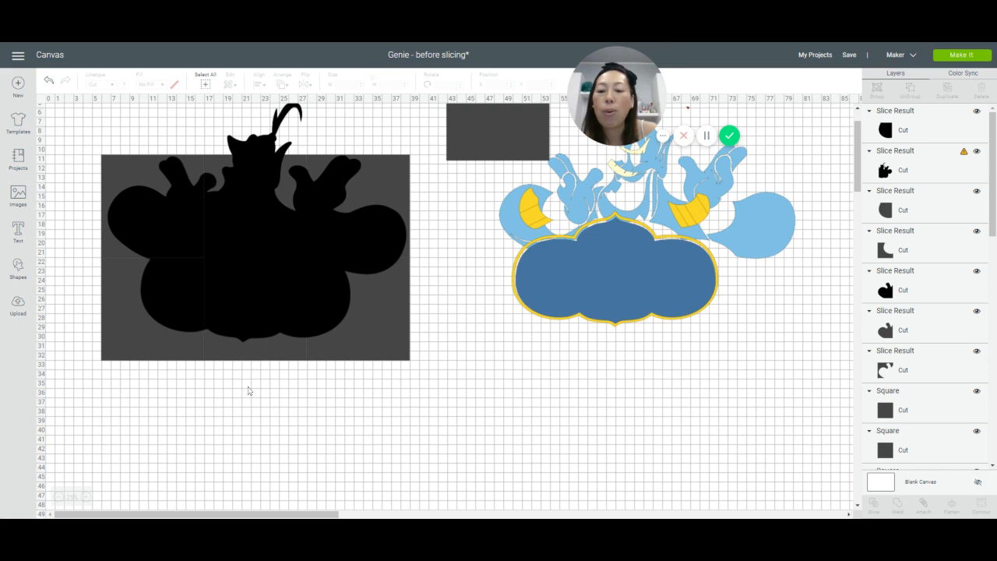
Step: Slice the remaining silhouette with the lower square of the grid's middle column
drag(258, 384, 242, 235)
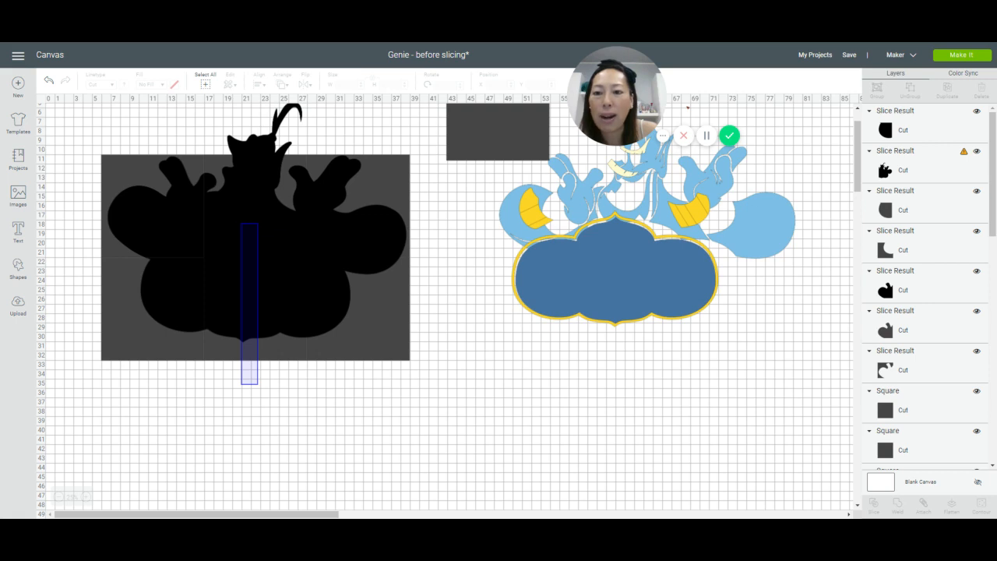
drag(241, 223, 240, 222)
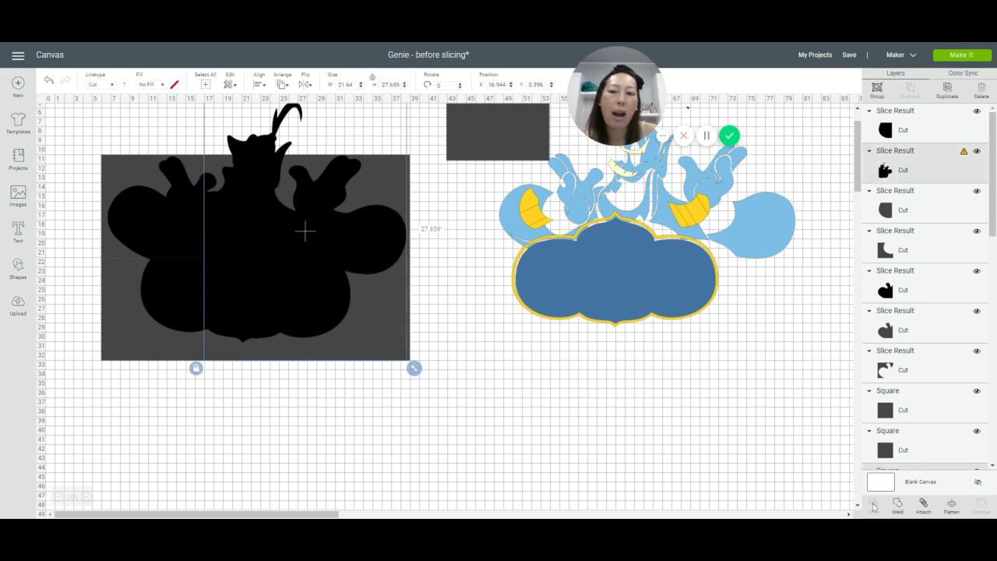
click(463, 452)
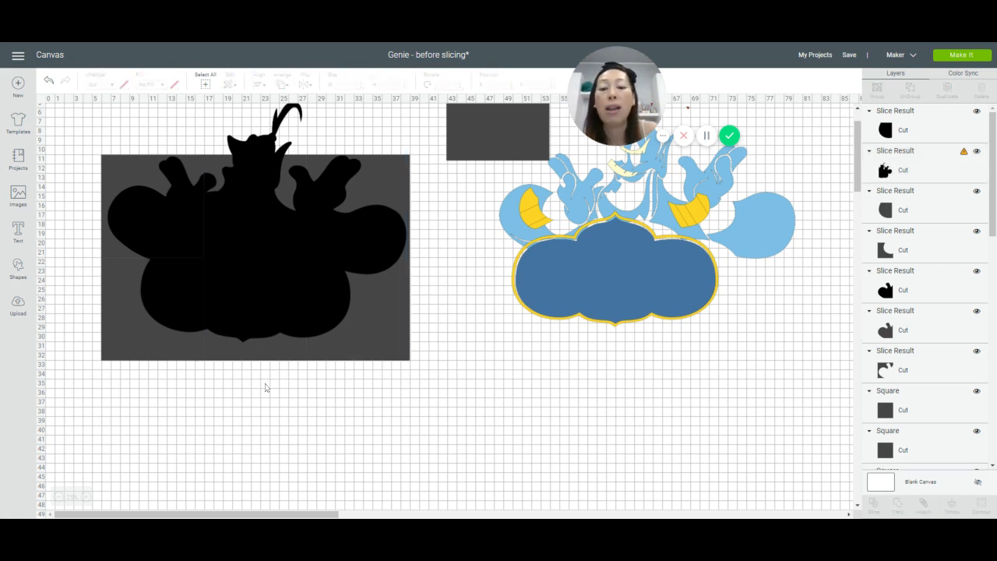
drag(264, 382, 231, 329)
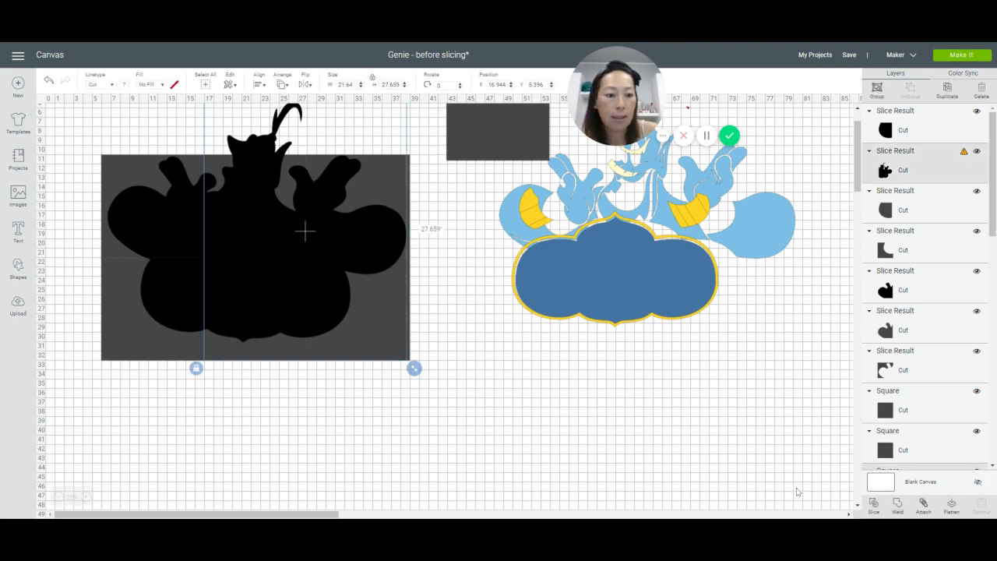
click(872, 506)
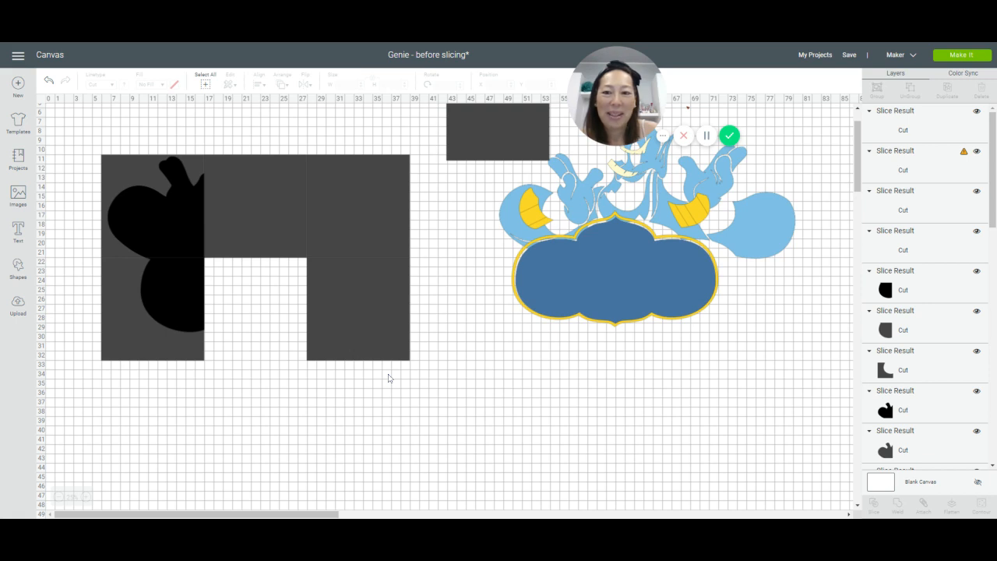
Step: Slice the remaining silhouette with the lower and upper squares of the grid's right column, one square at a time
drag(436, 333, 327, 295)
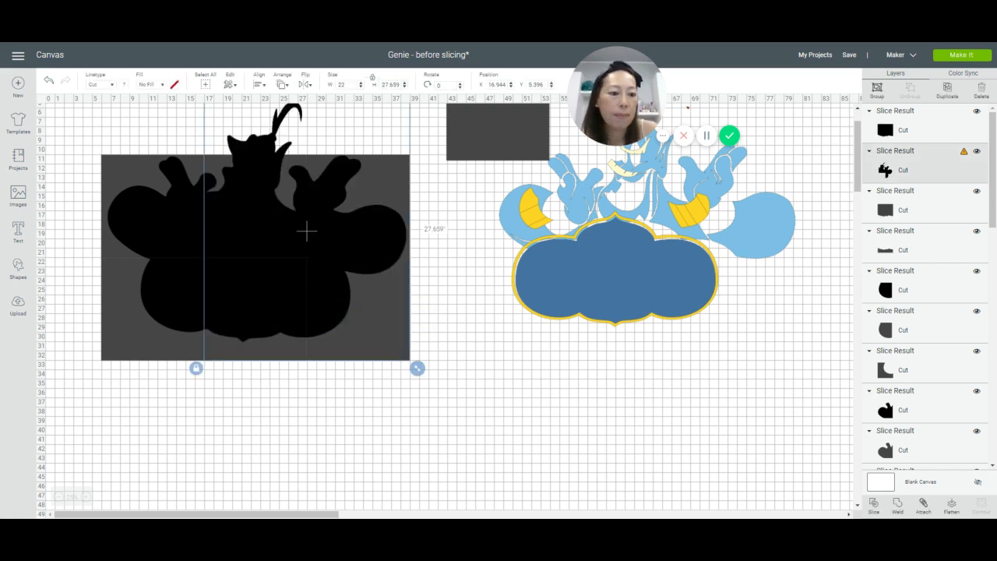
key(Delete)
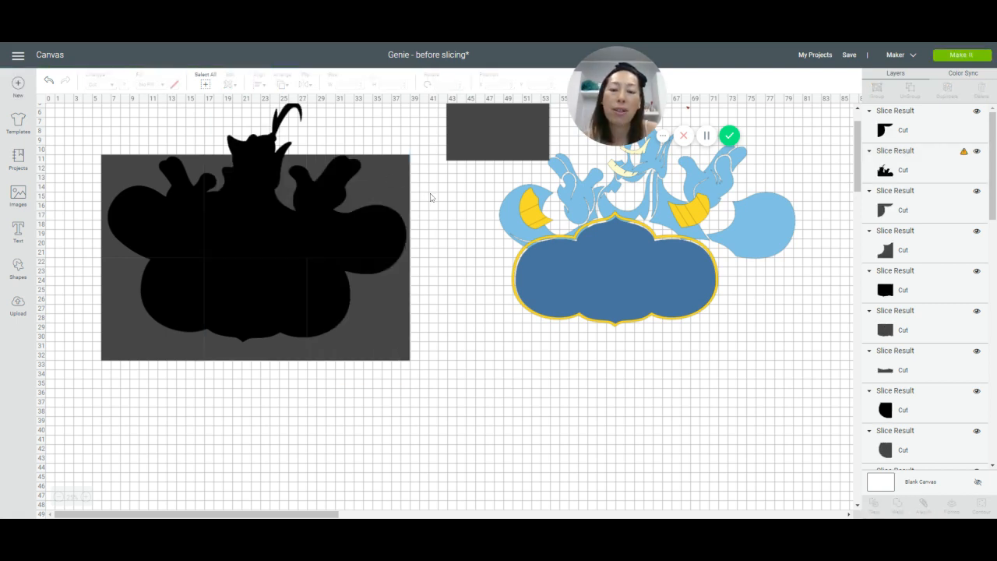
drag(436, 204, 376, 232)
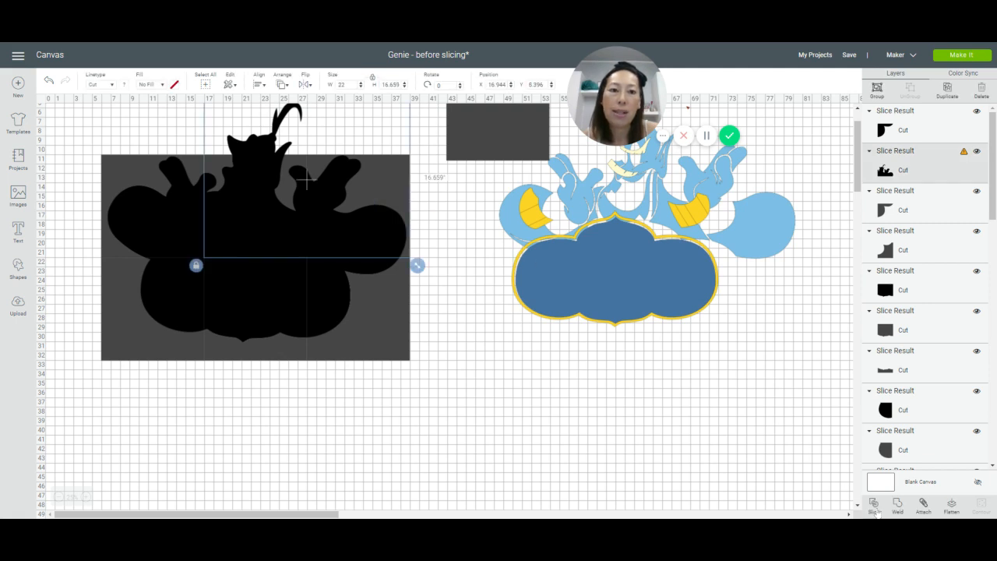
click(874, 510)
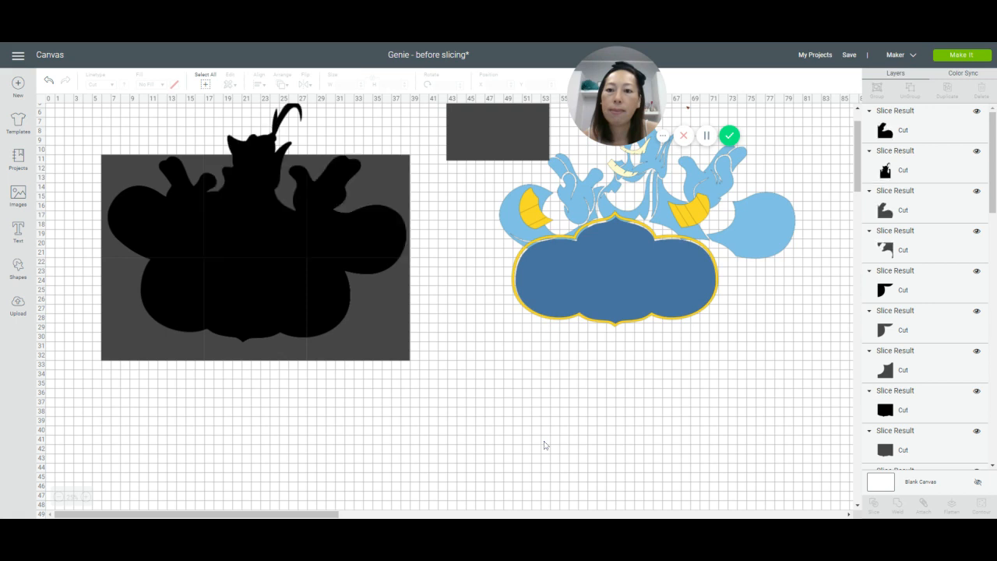
Step: Slice the remaining silhouette with the upper square of the grid's middle column
scroll(541, 443, up, 3)
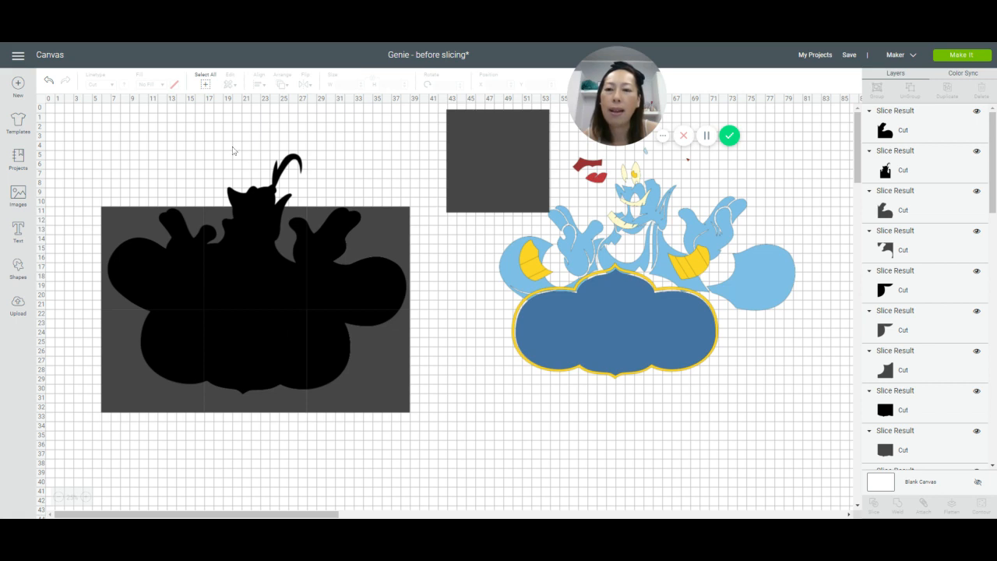
drag(230, 148, 254, 222)
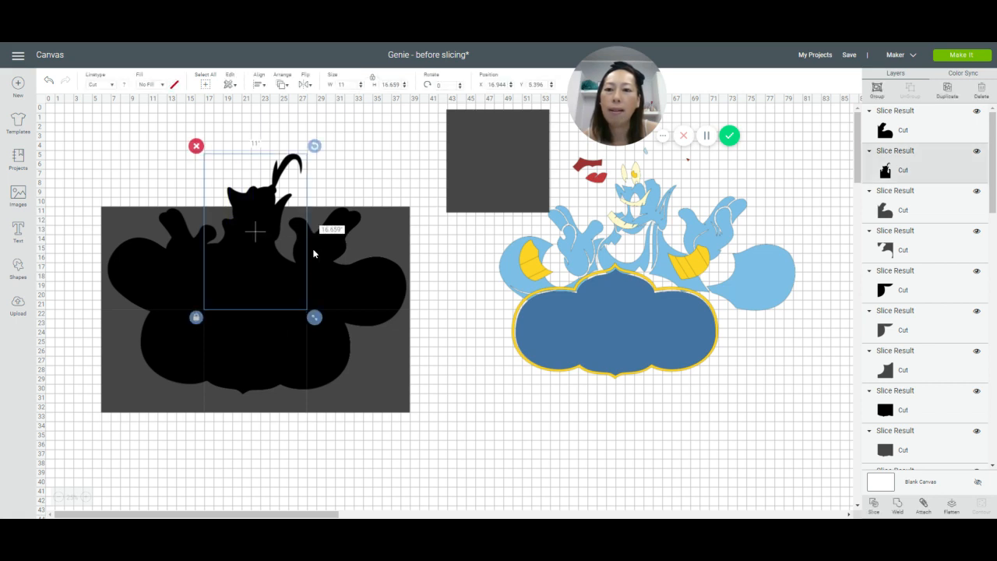
click(873, 506)
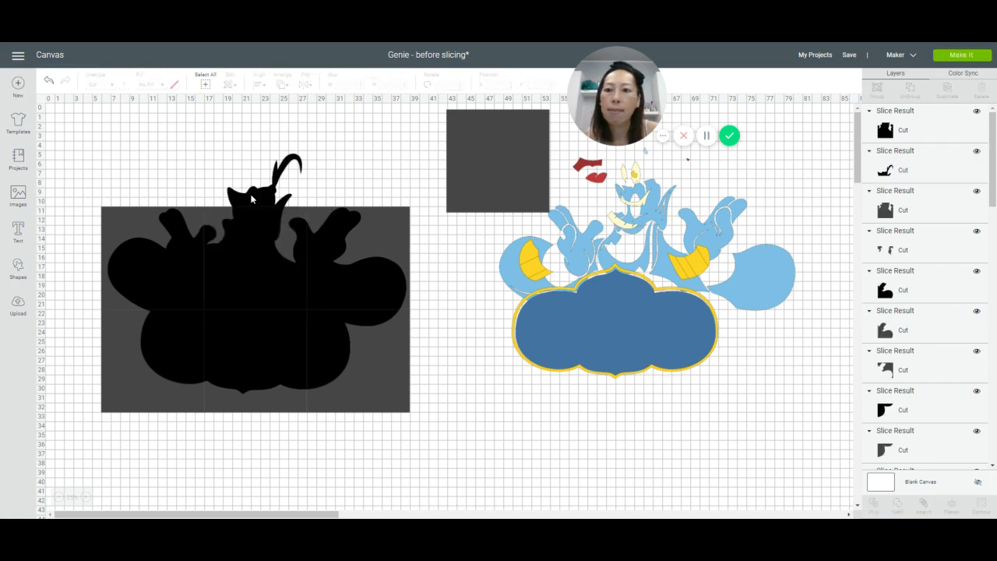
Step: Move the seven sliced black pieces apart, shifting the head and upper-row pieces upward and the three lower-row pieces below the squares
drag(251, 199, 249, 158)
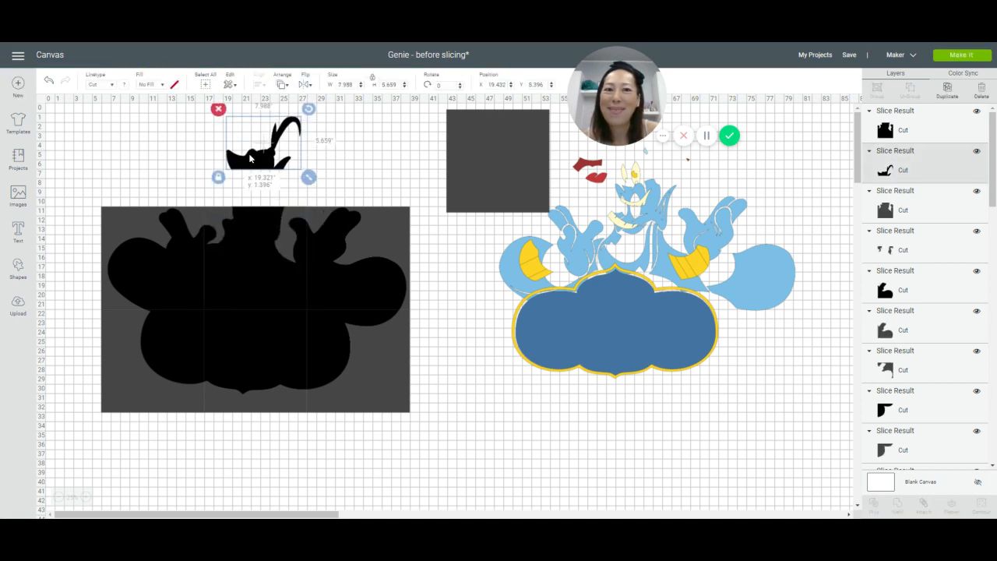
drag(252, 236, 250, 218)
drag(186, 253, 186, 221)
drag(366, 287, 367, 246)
drag(189, 334, 162, 433)
drag(227, 339, 231, 442)
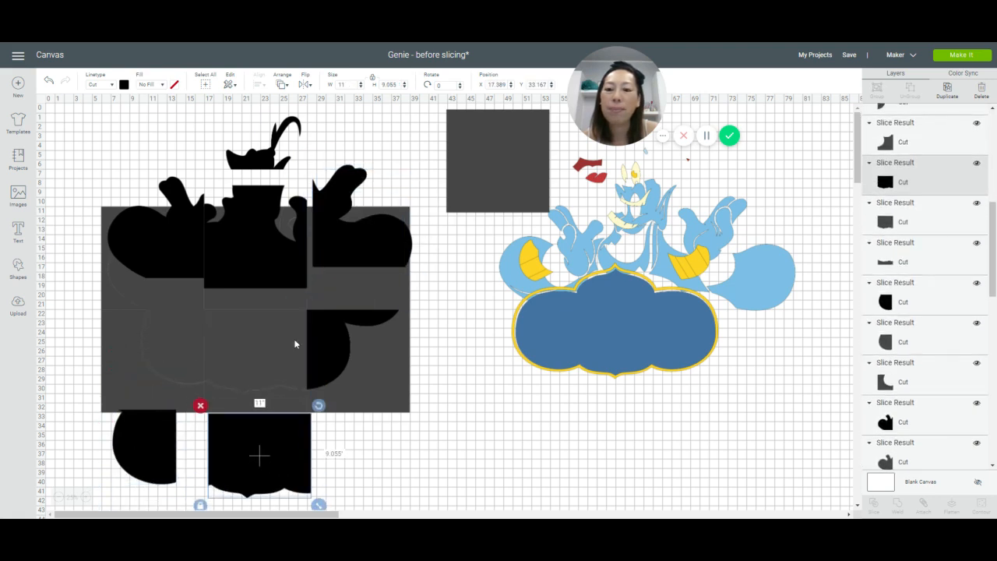
drag(333, 372, 356, 476)
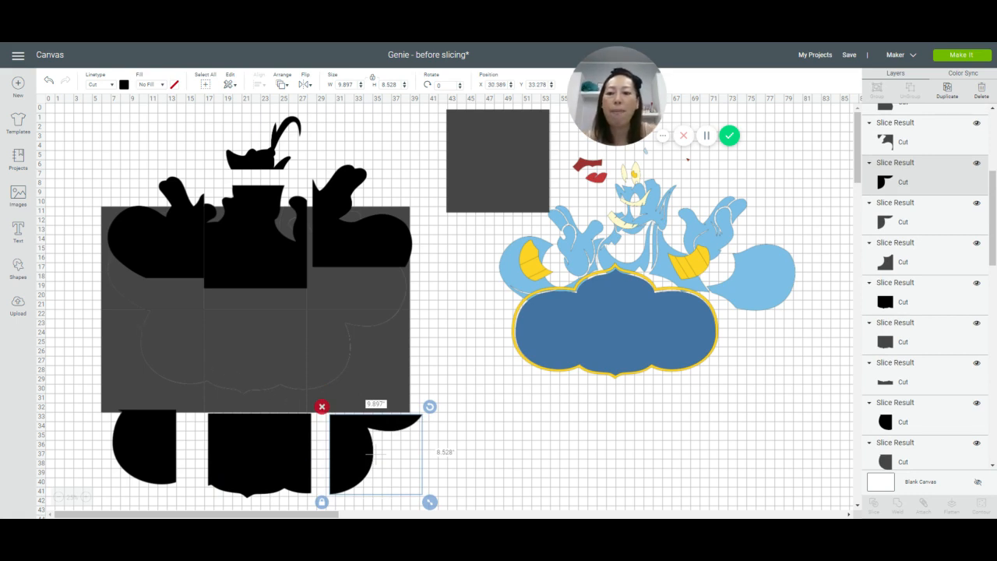
Step: Delete the leftover gray squares and offcuts around the sliced black silhouette pieces
drag(78, 301, 450, 360)
key(Delete)
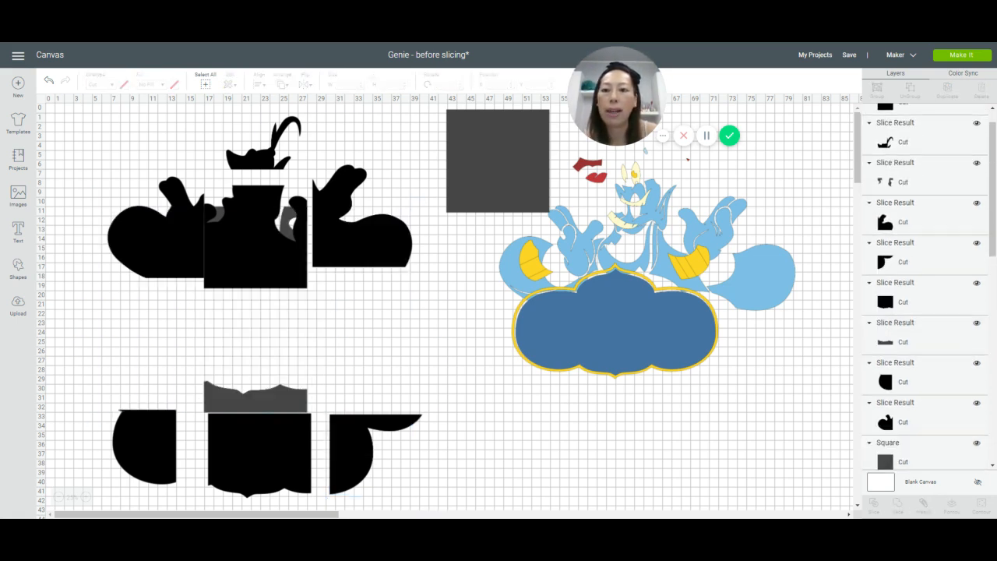
drag(267, 255, 264, 313)
click(303, 224)
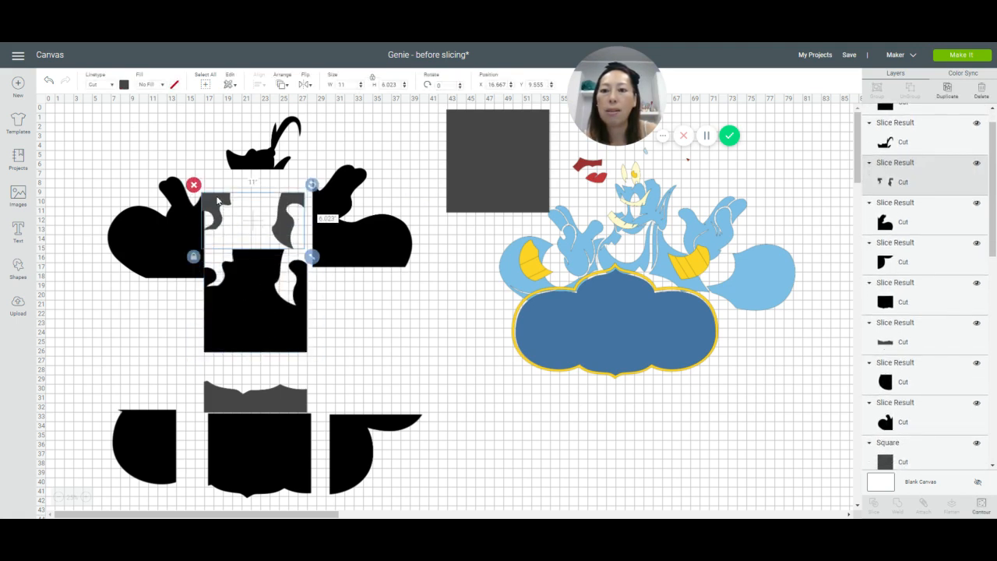
click(194, 185)
drag(251, 305, 251, 249)
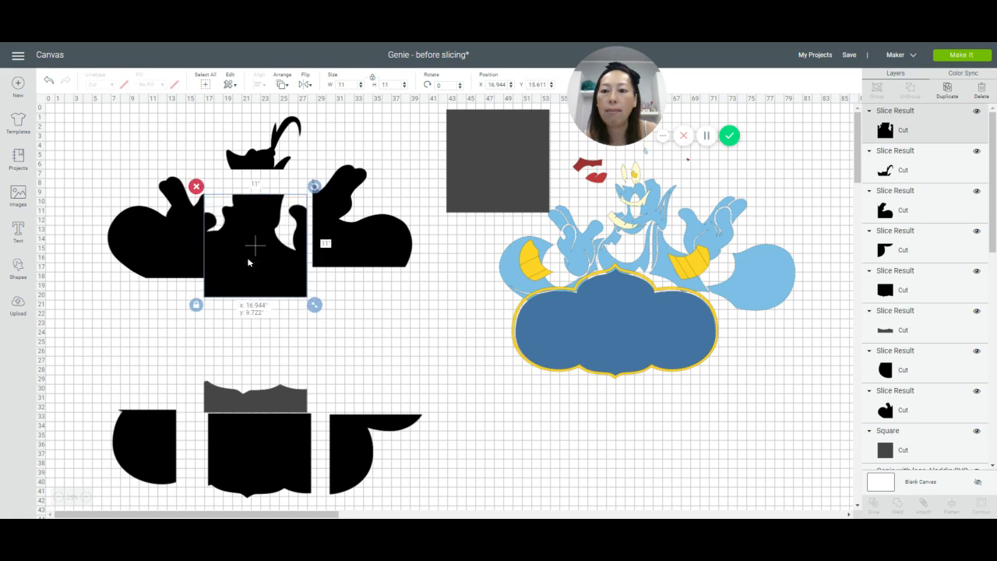
click(244, 401)
key(Delete)
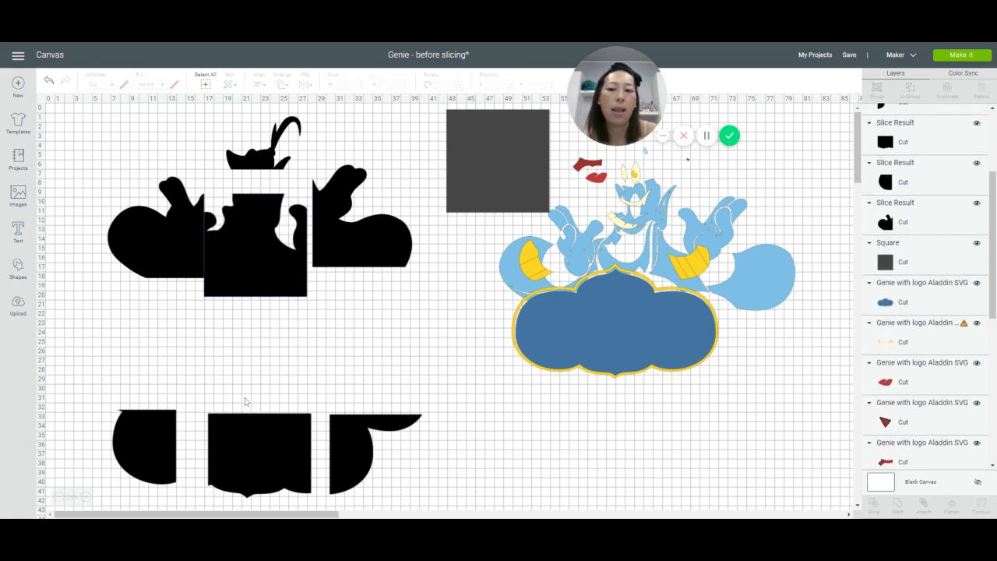
Step: Reassemble the black silhouette by moving the body pieces back together in two rows, leaving narrow gaps between most of them
drag(255, 265, 255, 245)
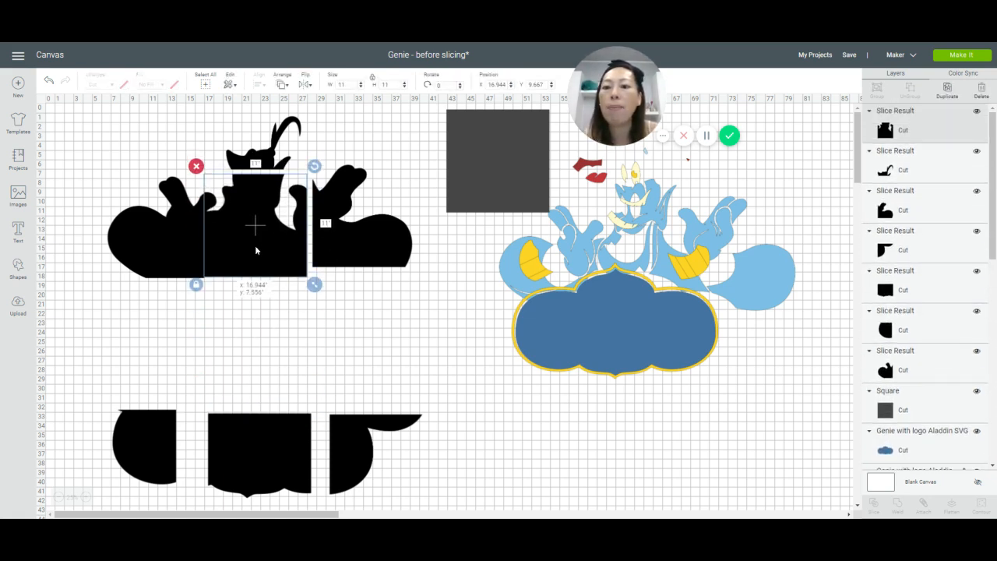
drag(157, 250, 159, 224)
drag(159, 421, 189, 327)
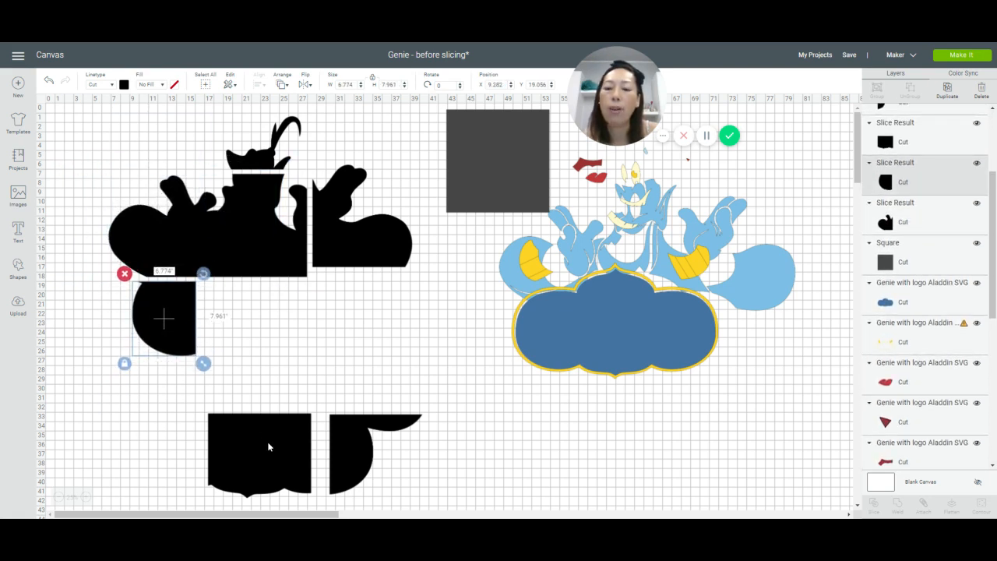
drag(267, 444, 257, 327)
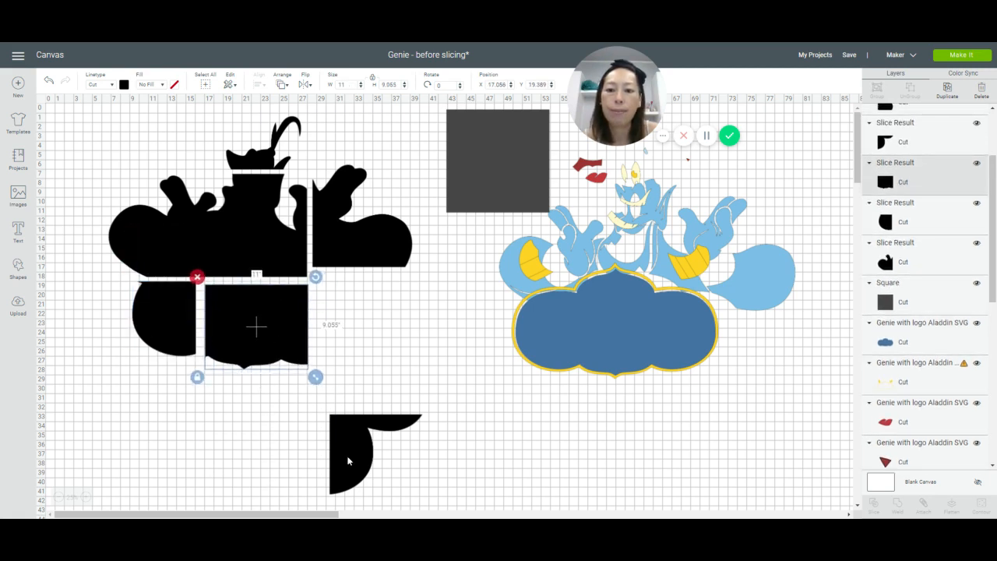
drag(353, 464, 349, 286)
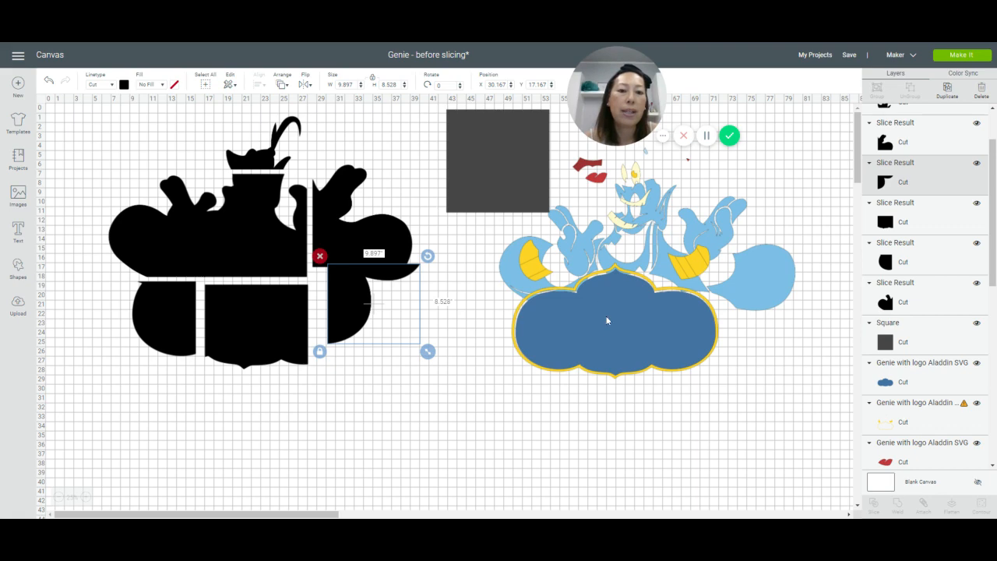
Step: Move the blue sign and yellow layer below the Genie, and place a duplicate of the 11-inch square over the sign's left end
drag(625, 326, 467, 447)
drag(651, 374, 737, 502)
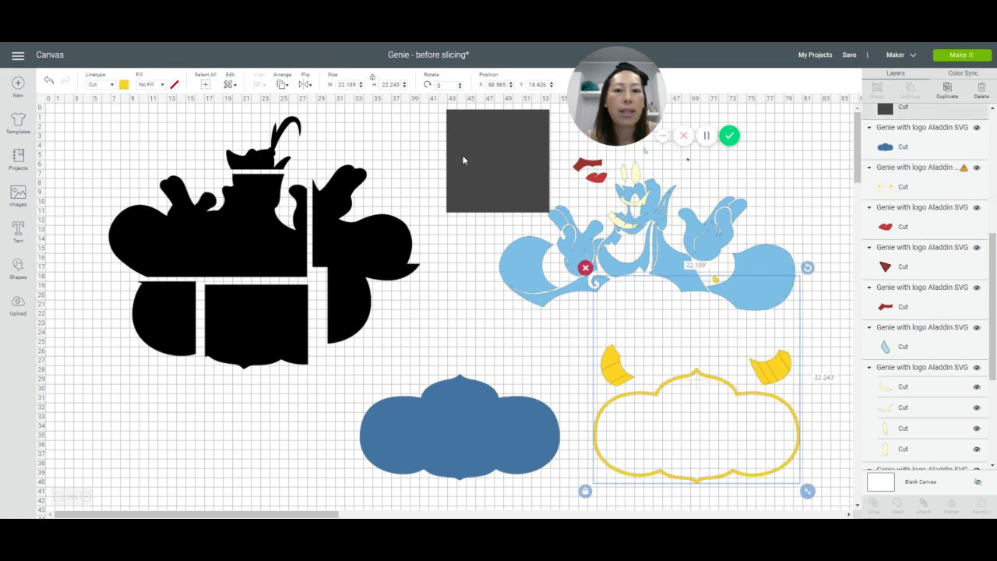
click(462, 160)
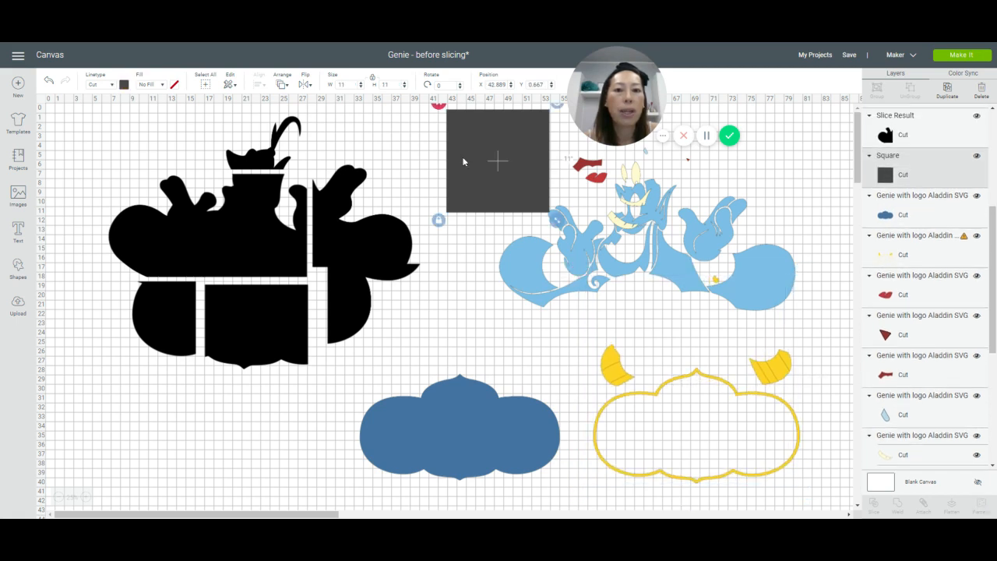
click(941, 93)
drag(523, 156, 364, 442)
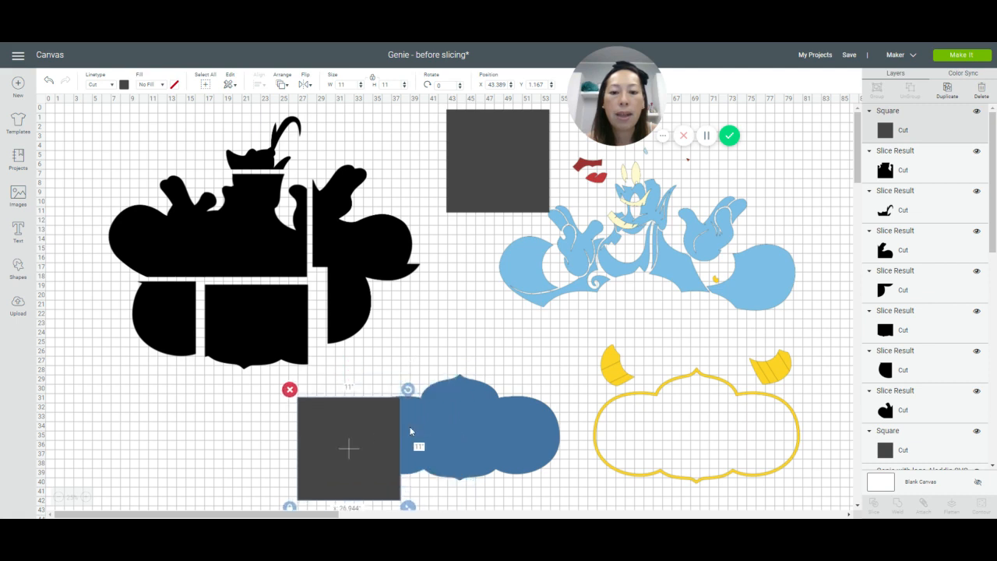
Step: Compare the blue sign's height with the duplicated square and resize that square to 11.5 inches
click(505, 421)
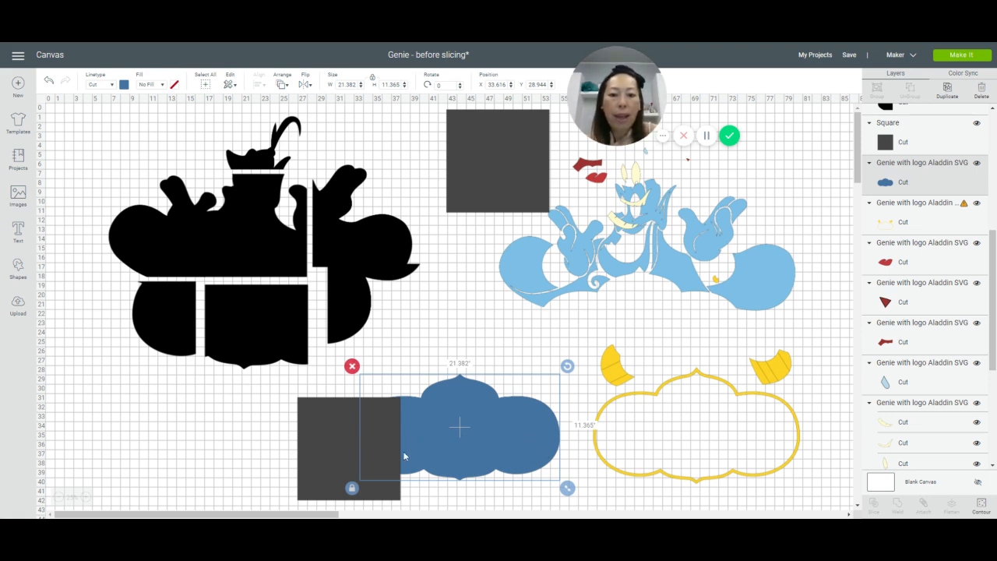
click(328, 455)
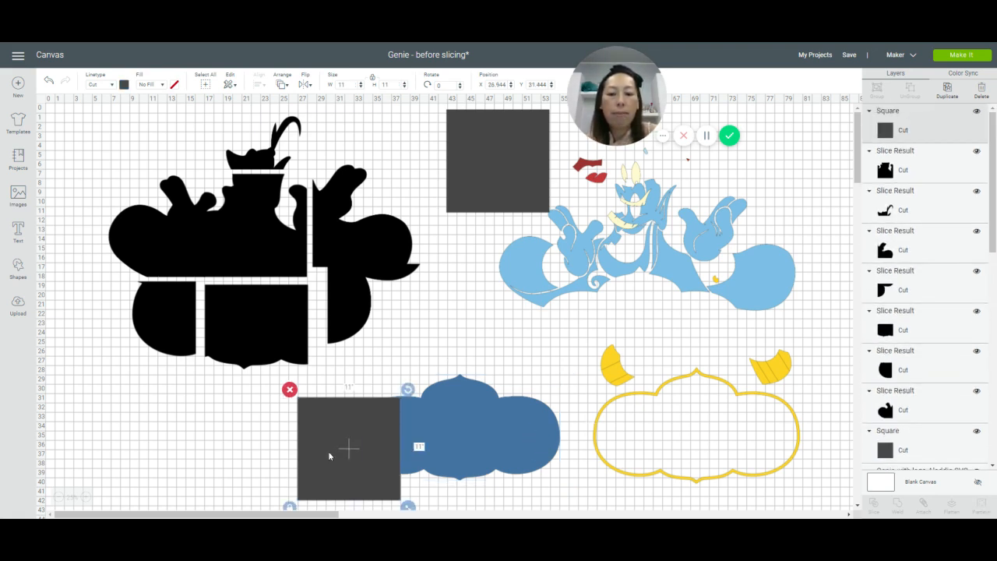
click(345, 84)
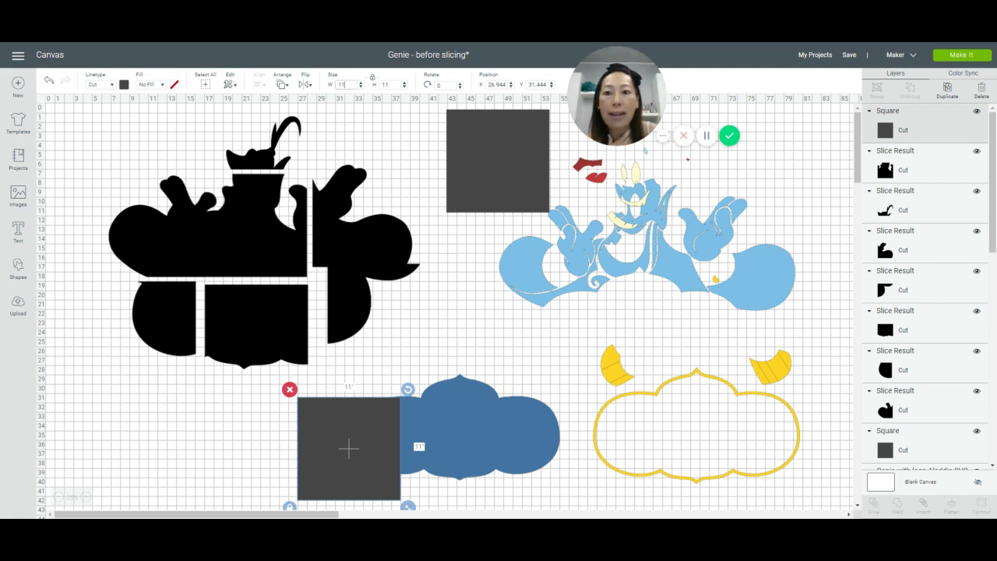
text(.5)
key(Tab)
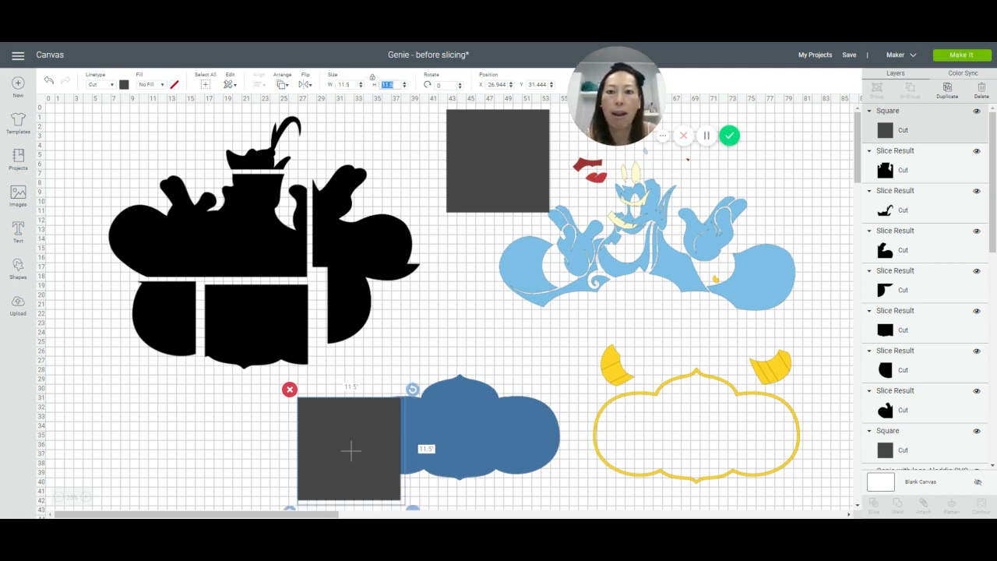
Step: Align the 11.5-inch square over the blue sign's left half, with its right edge on the sign's central peak
drag(361, 424, 404, 426)
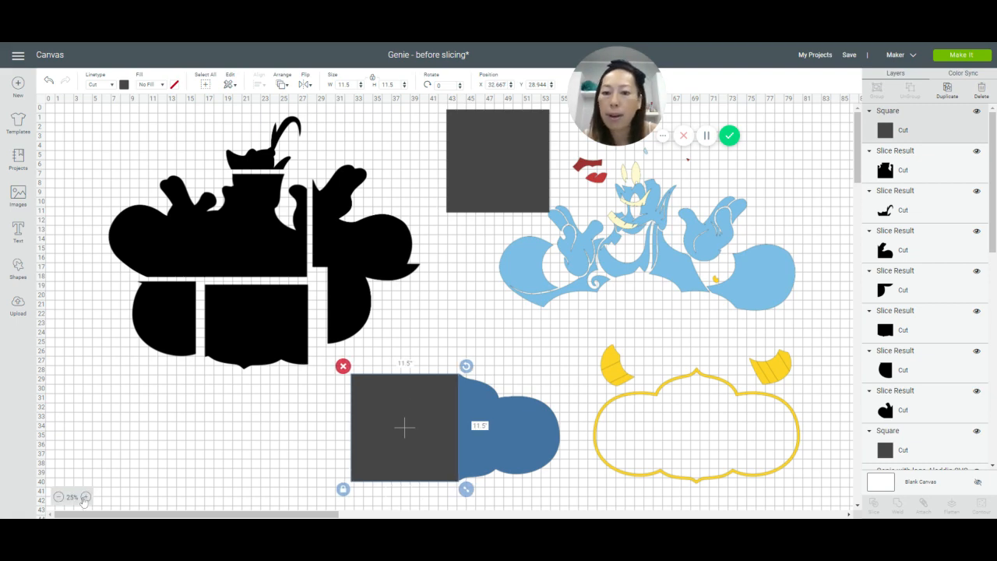
click(87, 496)
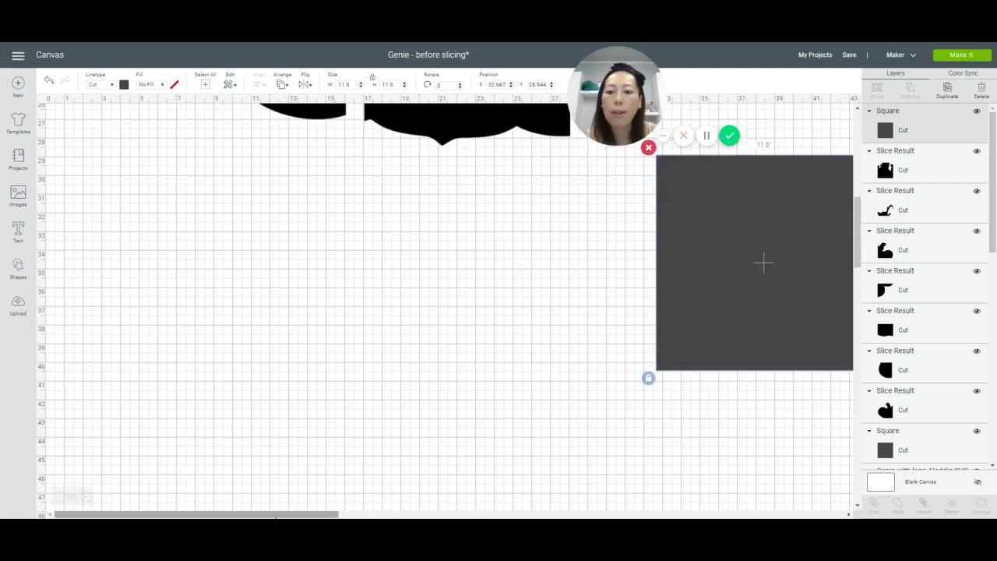
drag(275, 514, 421, 515)
drag(363, 288, 293, 316)
click(518, 286)
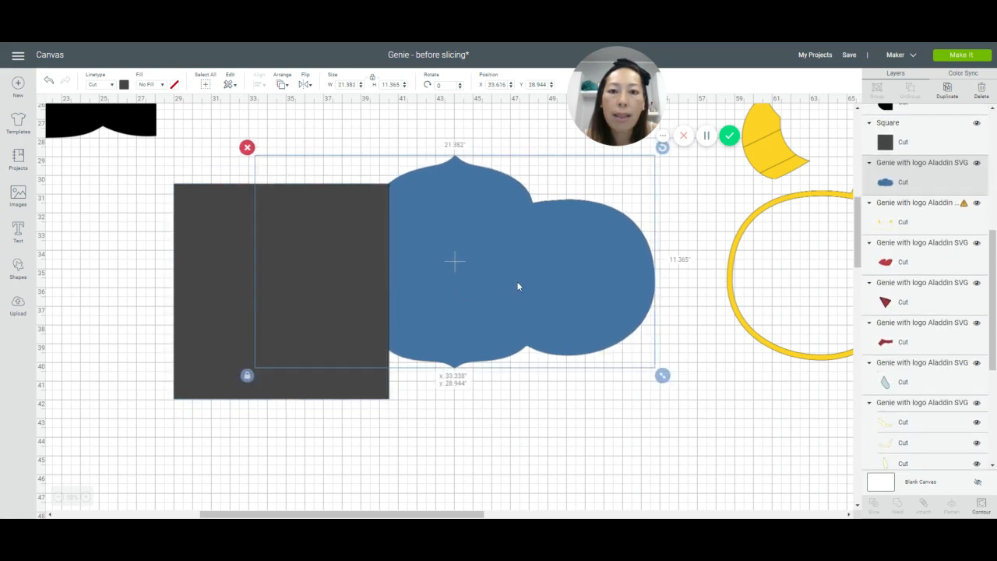
drag(518, 286, 516, 286)
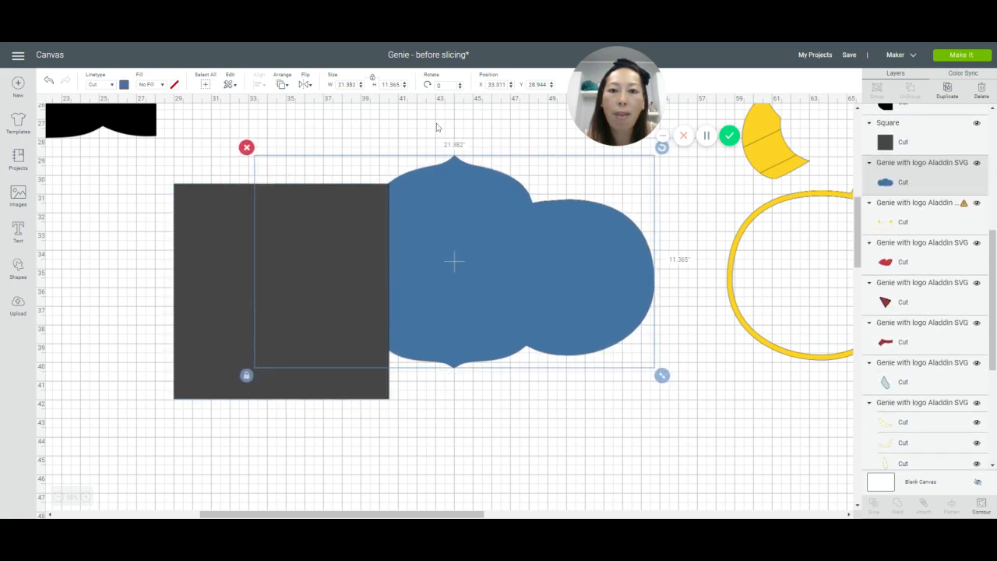
drag(218, 260, 284, 231)
click(263, 376)
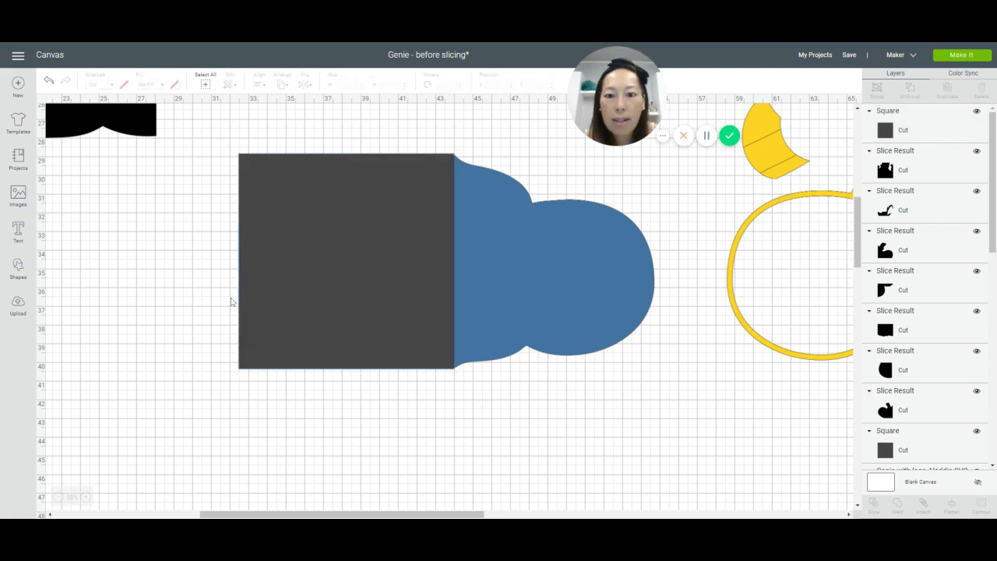
Step: Slice the blue sign with the 11.5-inch square, separate the two blue halves and delete the gray offcuts
drag(193, 264, 464, 377)
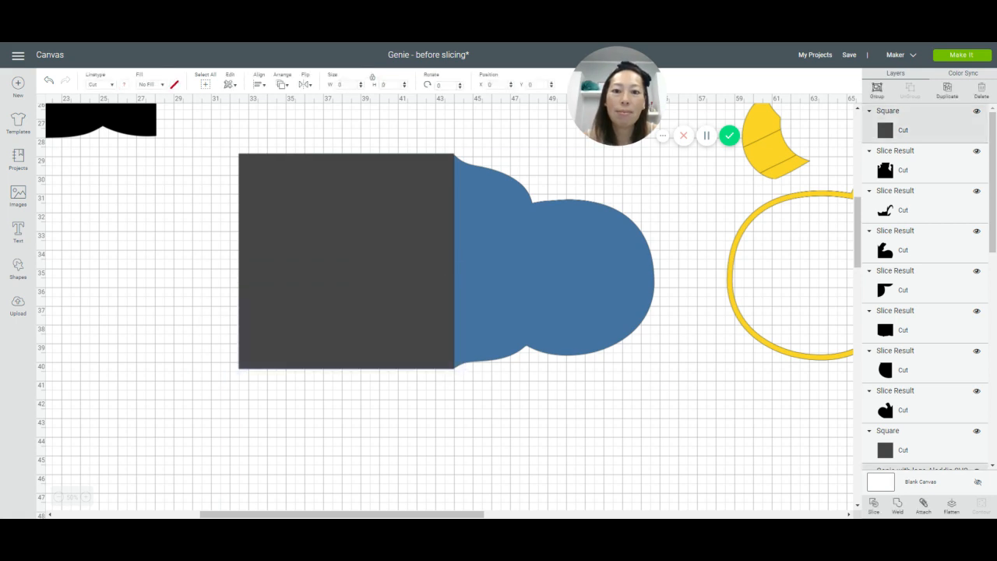
click(881, 509)
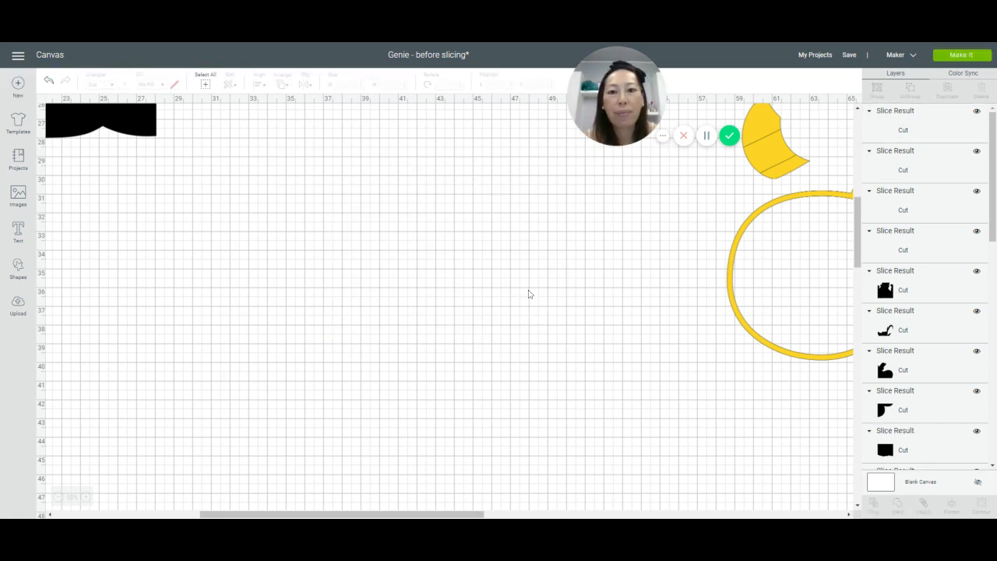
drag(530, 287, 565, 312)
drag(385, 274, 282, 328)
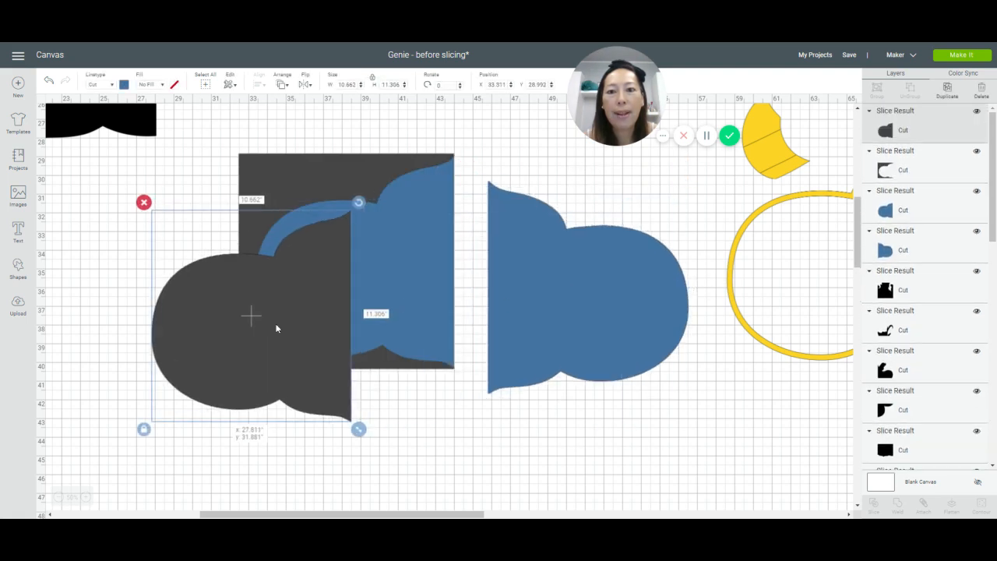
click(144, 203)
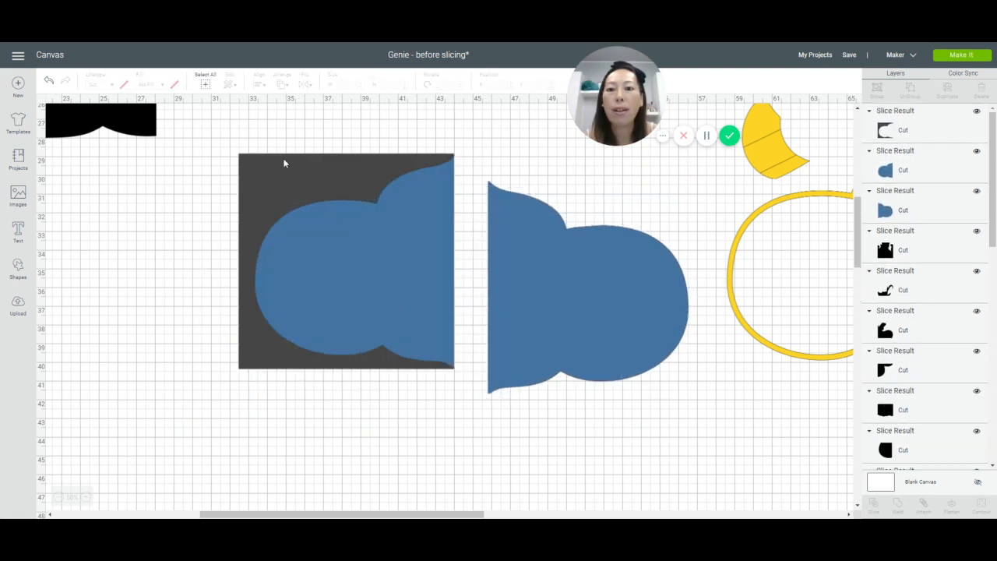
drag(283, 160, 162, 267)
click(112, 247)
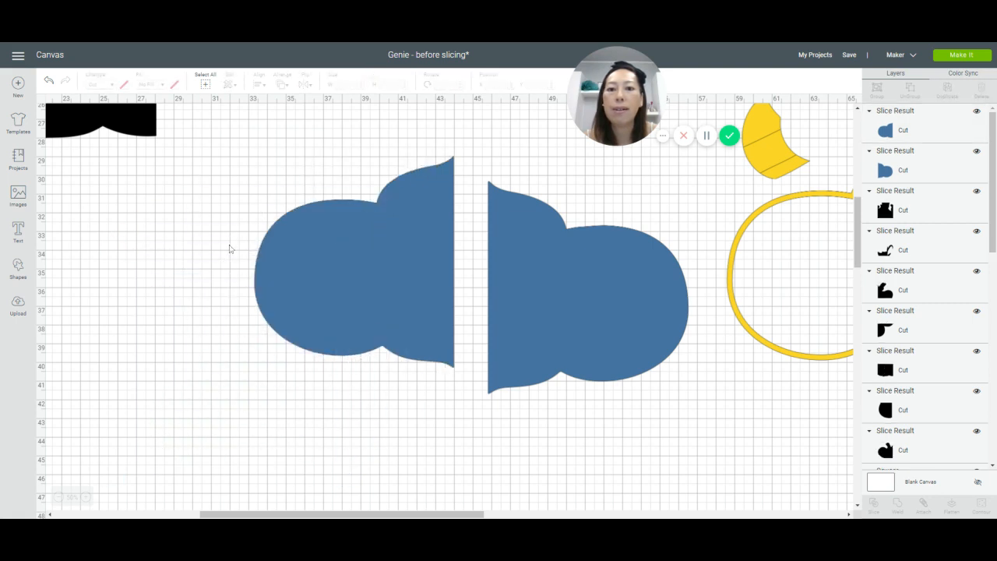
click(409, 249)
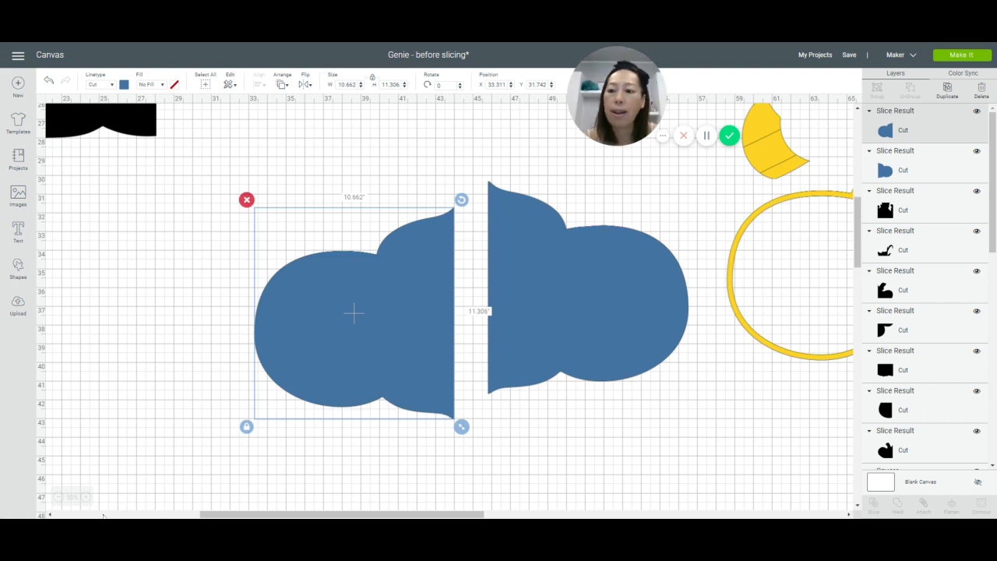
Step: Reposition the yellow layer with the sign frame and wristbands, and make three duplicates of it
click(58, 496)
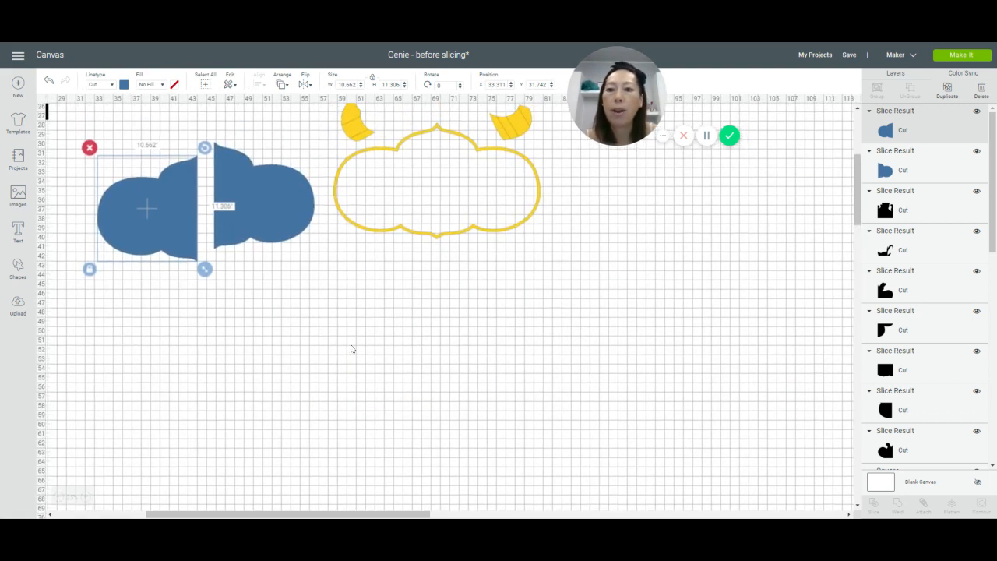
scroll(352, 350, up, 3)
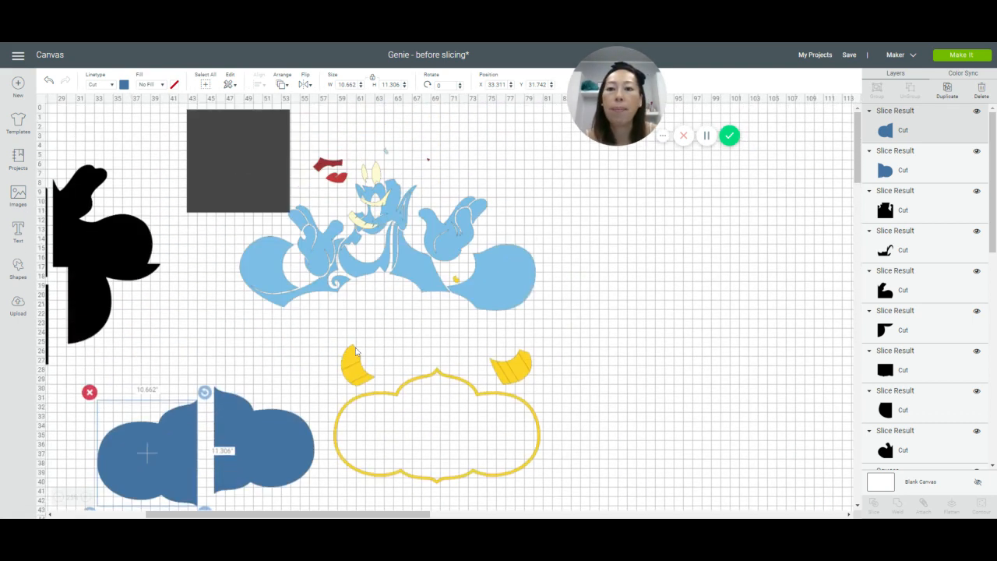
click(494, 400)
drag(494, 399, 738, 352)
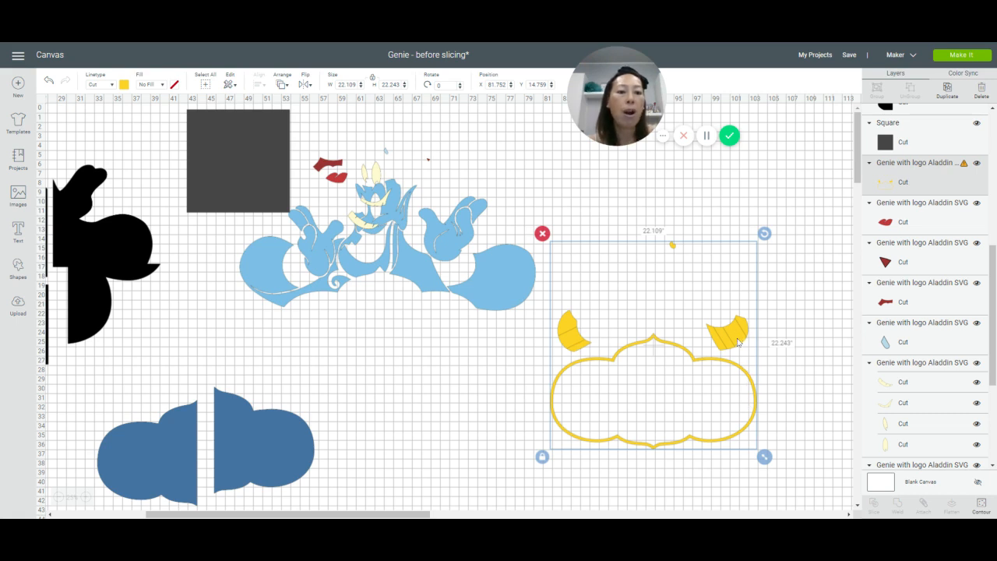
drag(742, 345, 585, 365)
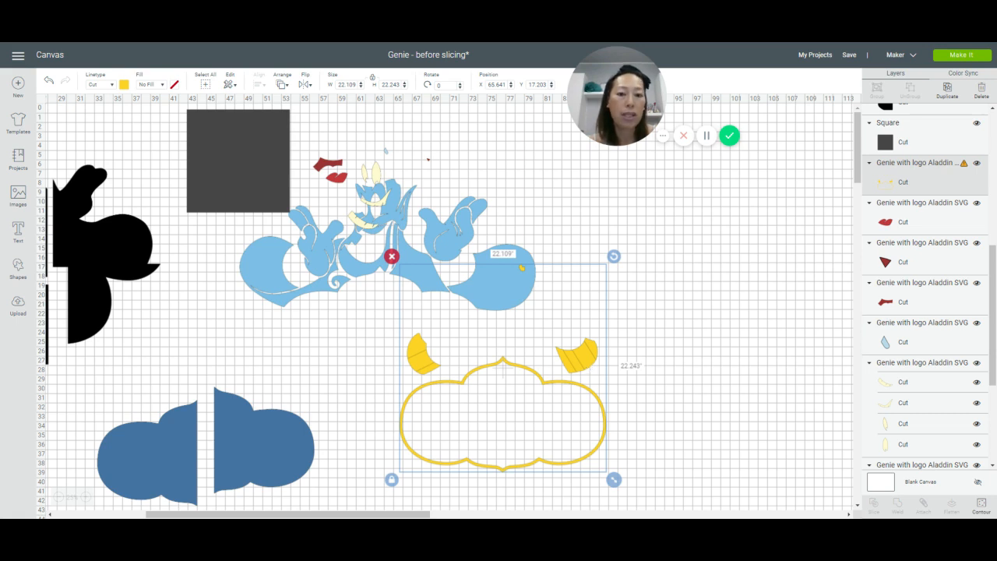
click(951, 92)
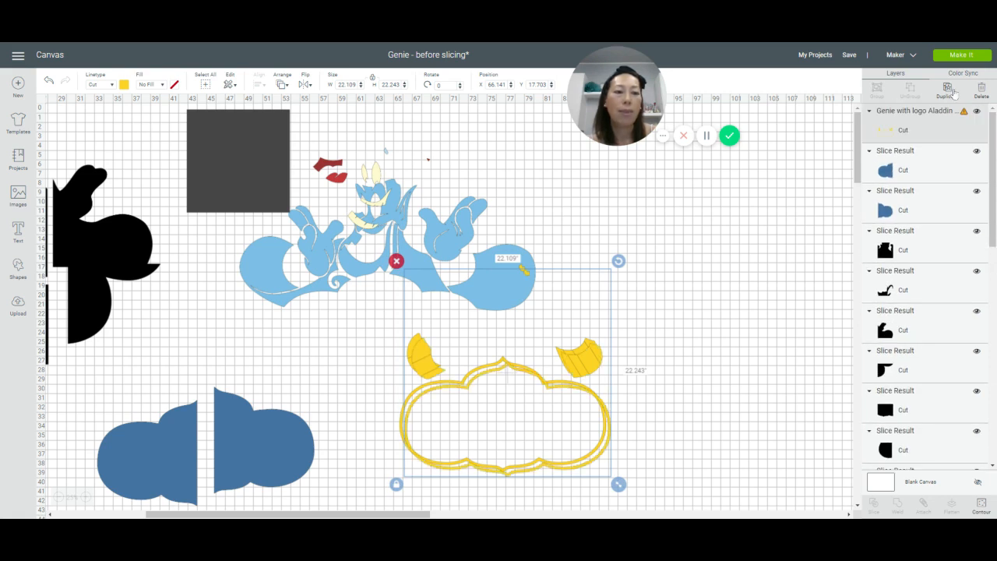
click(951, 92)
click(951, 92)
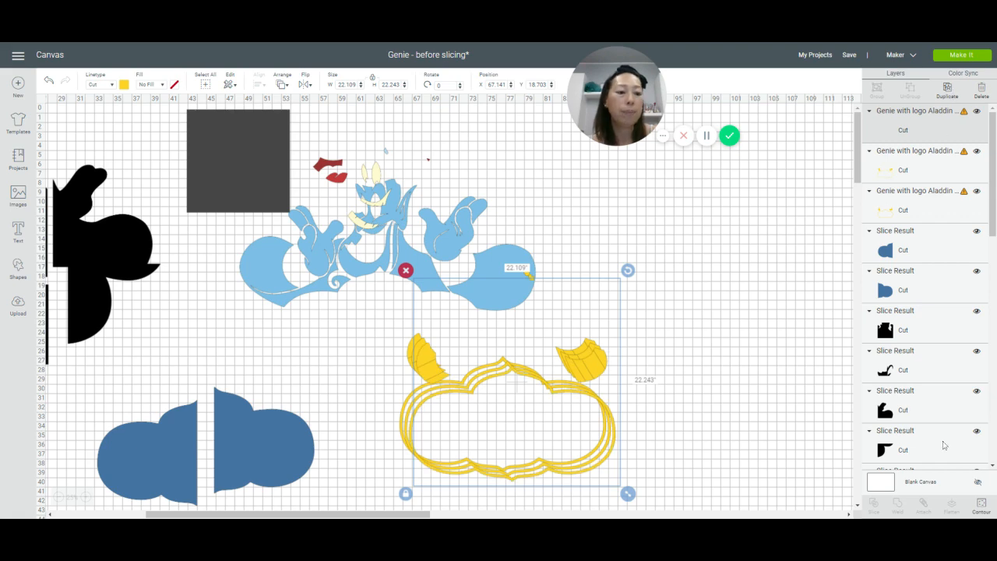
Step: Hide all contours of the top yellow copy except the sign frame's outlines, and move the frame to empty canvas beside the Genie
click(981, 505)
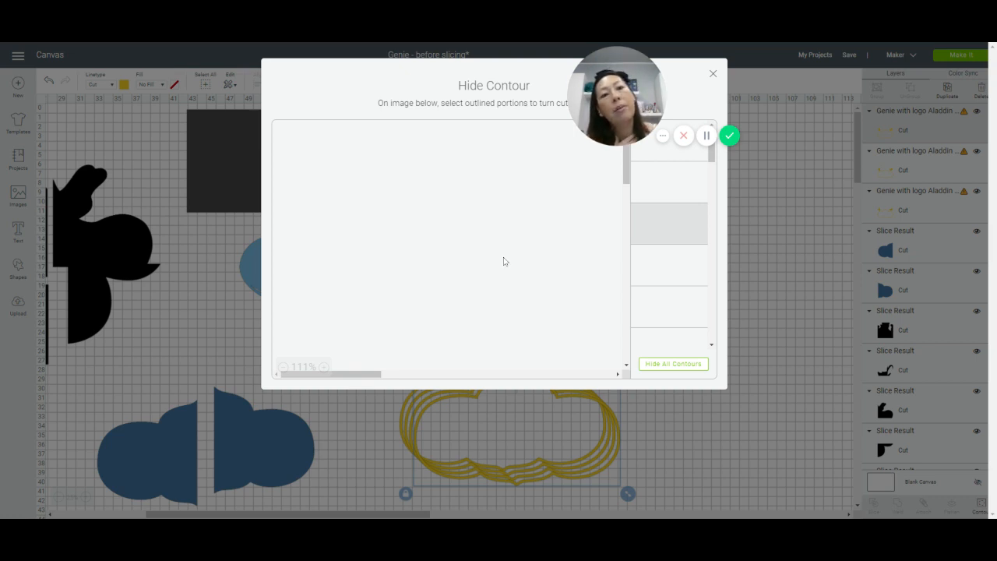
click(680, 371)
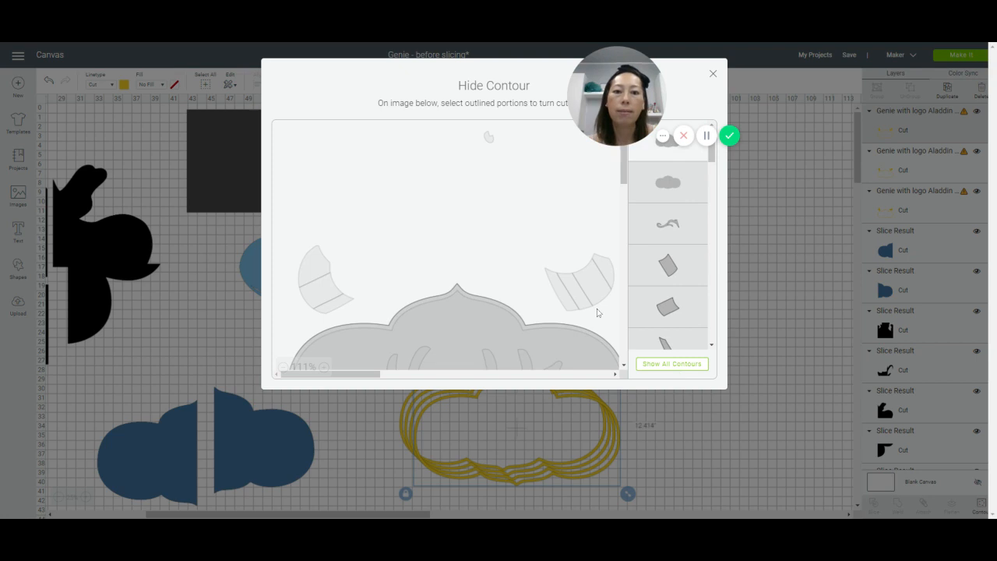
scroll(571, 288, down, 3)
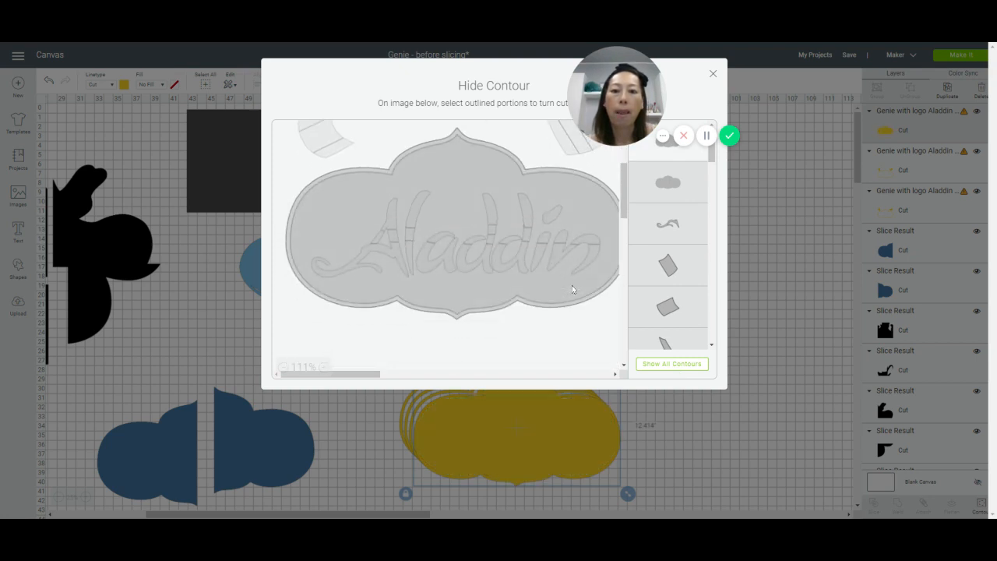
click(456, 168)
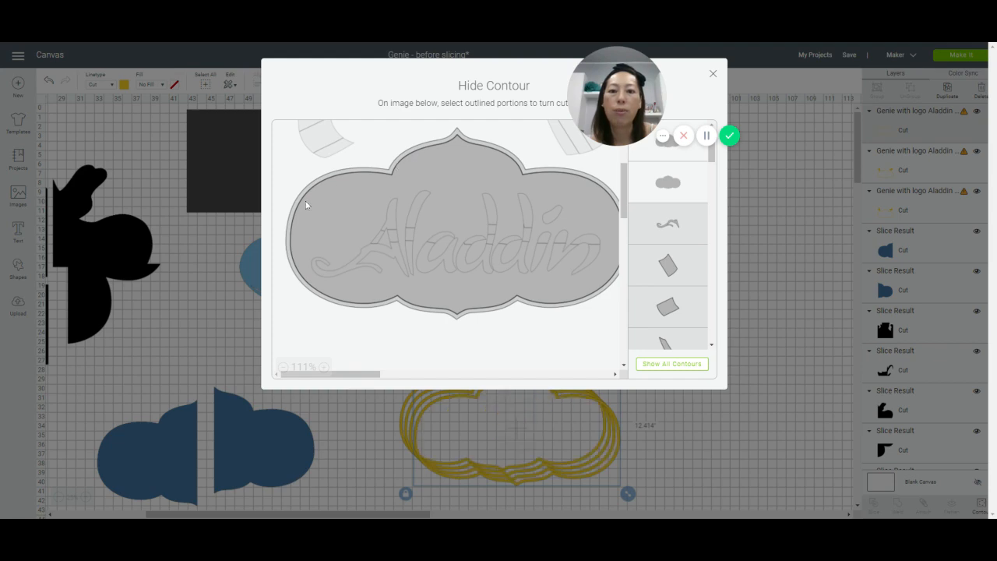
click(713, 74)
drag(620, 430, 784, 275)
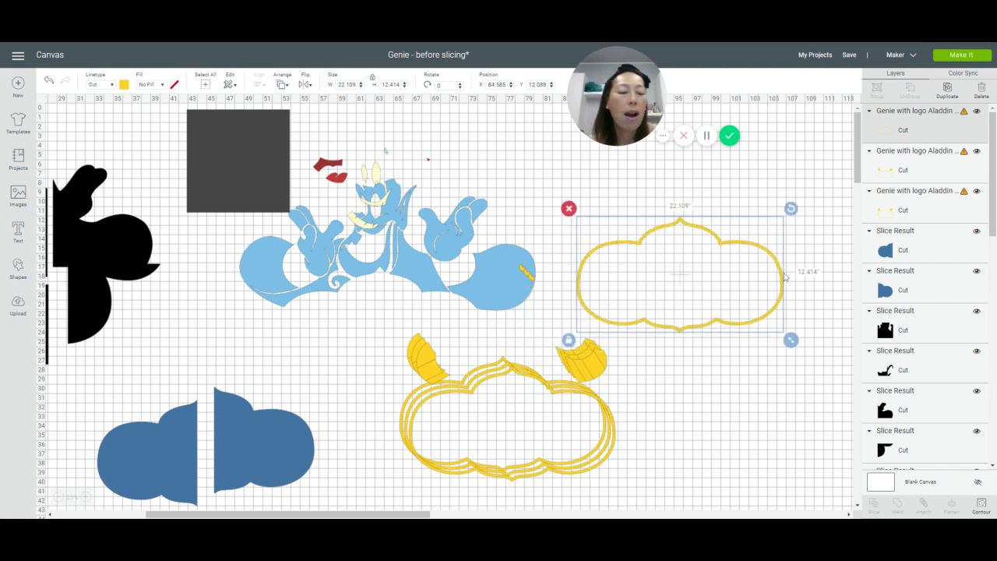
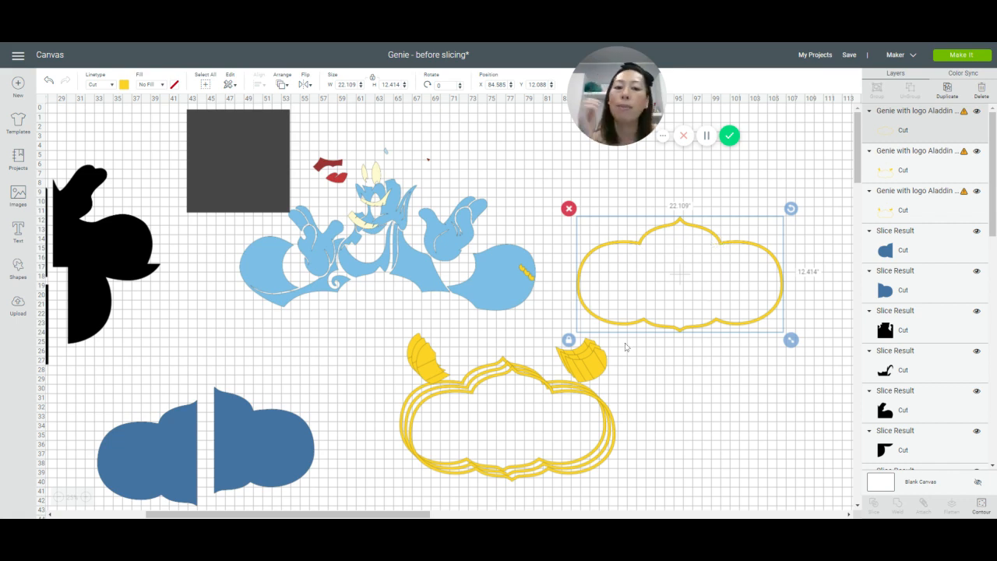
Step: Move the second yellow copy to empty canvas and hide all its contours except the sign outline and the small curved piece above it
drag(551, 394, 714, 393)
click(980, 505)
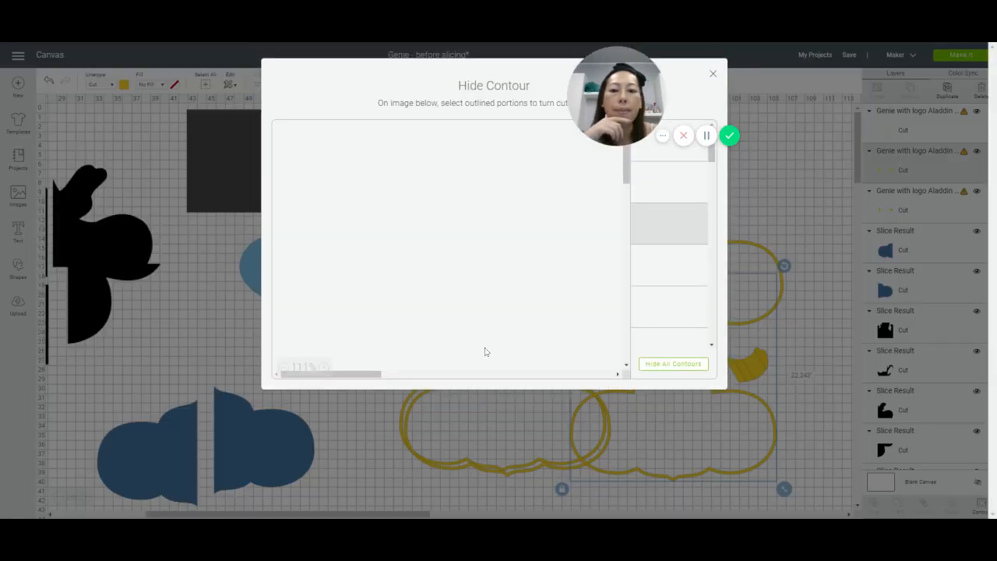
click(283, 368)
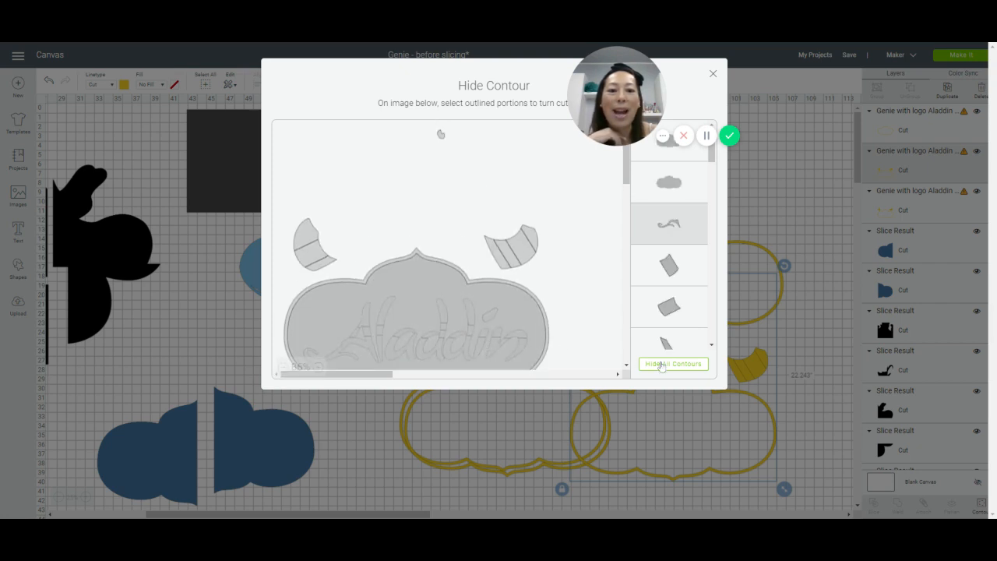
click(660, 364)
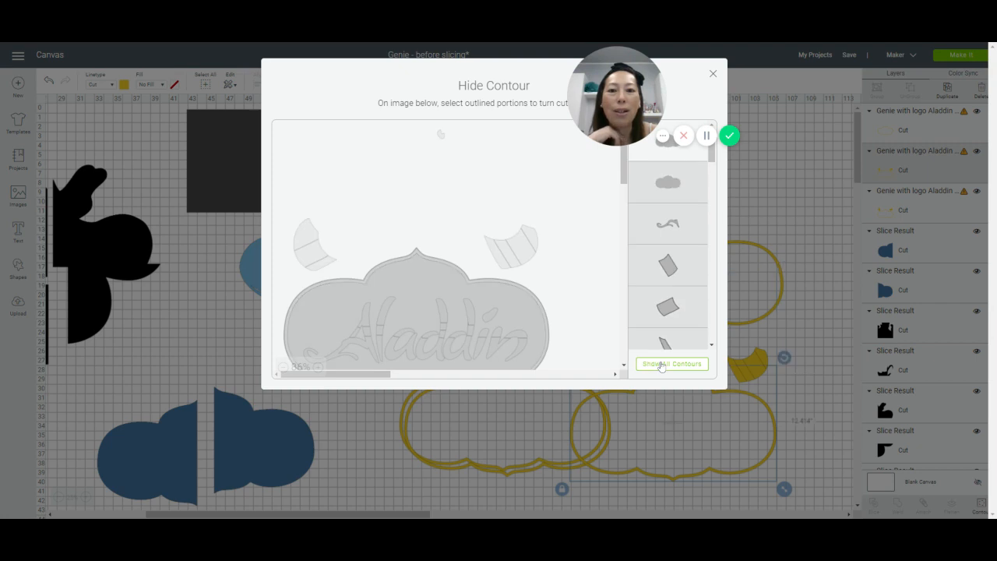
click(421, 251)
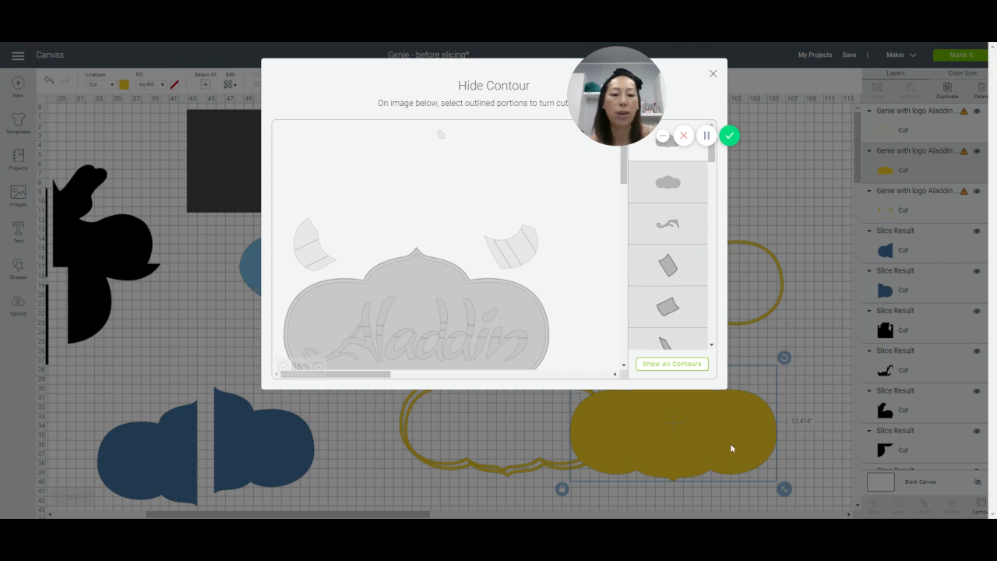
click(444, 138)
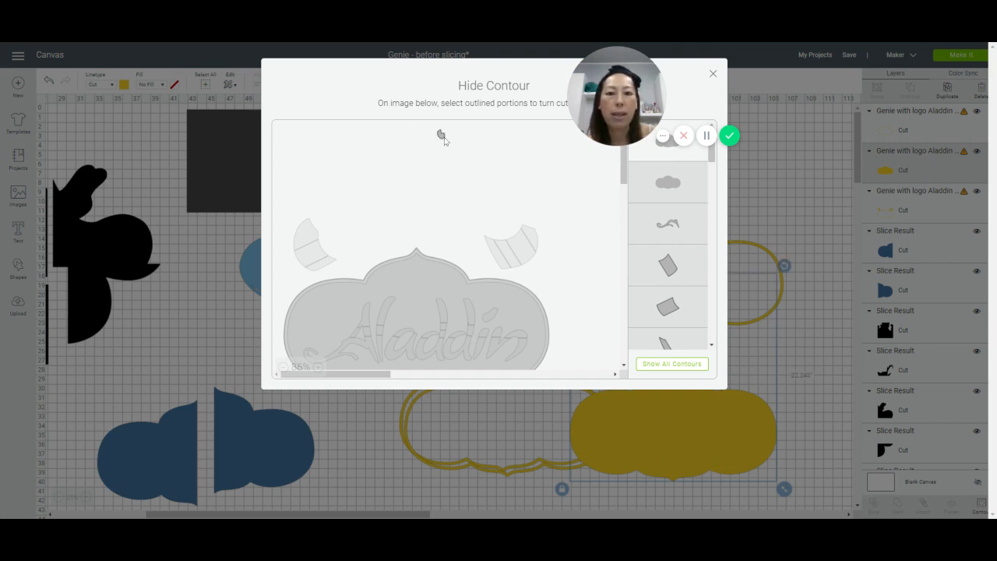
Step: Hide the sign's outer and inner outlines in this copy, keeping only the small curved piece, and close the contour settings
click(414, 282)
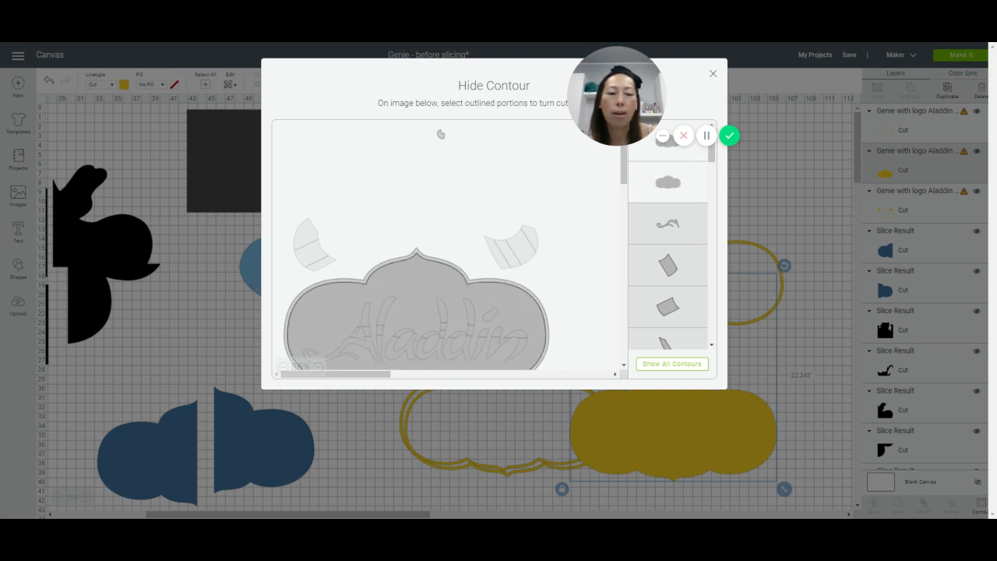
click(435, 260)
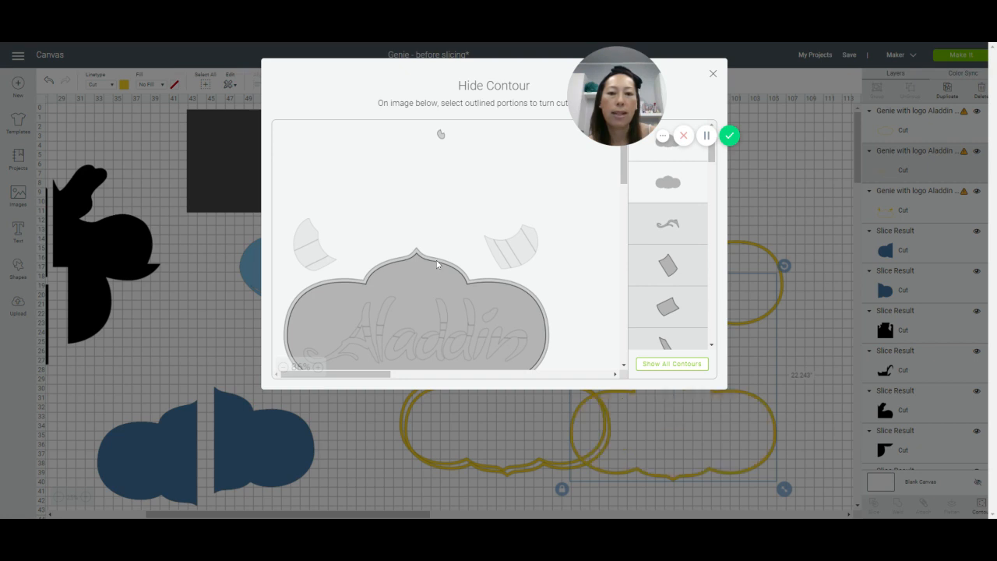
click(436, 260)
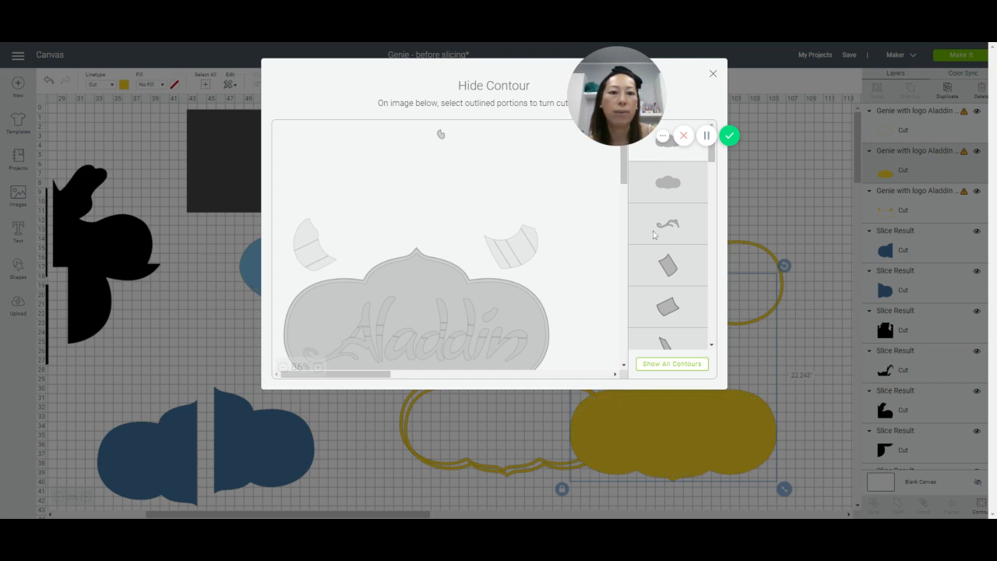
click(692, 187)
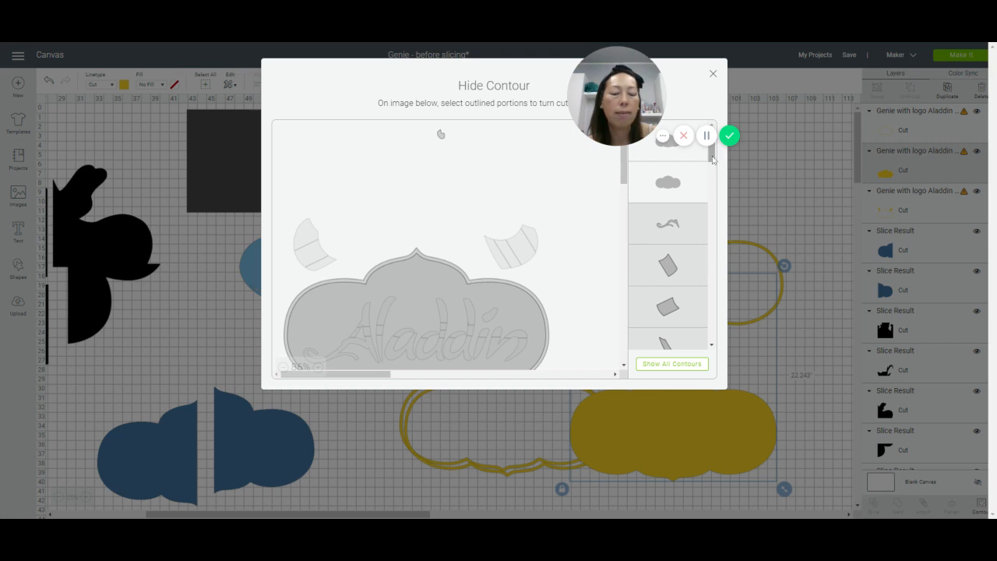
mouse_move(711, 155)
mouse_down()
mouse_move(712, 175)
mouse_move(712, 152)
mouse_up()
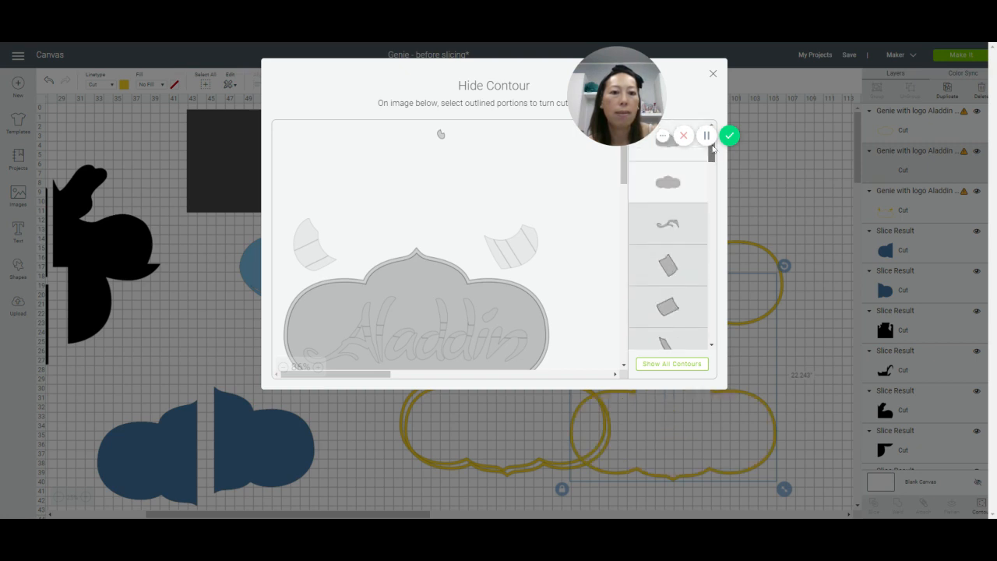
click(669, 155)
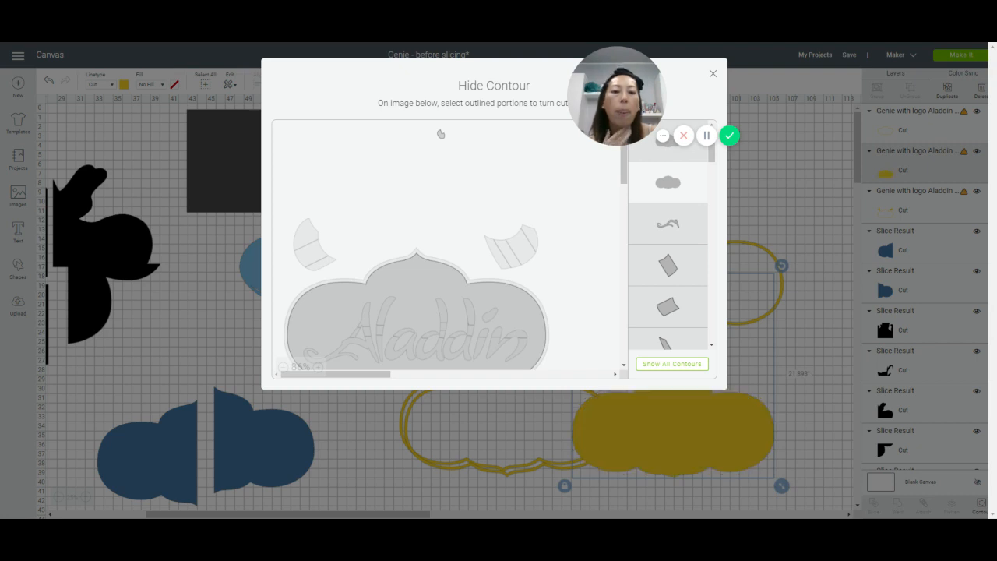
click(670, 185)
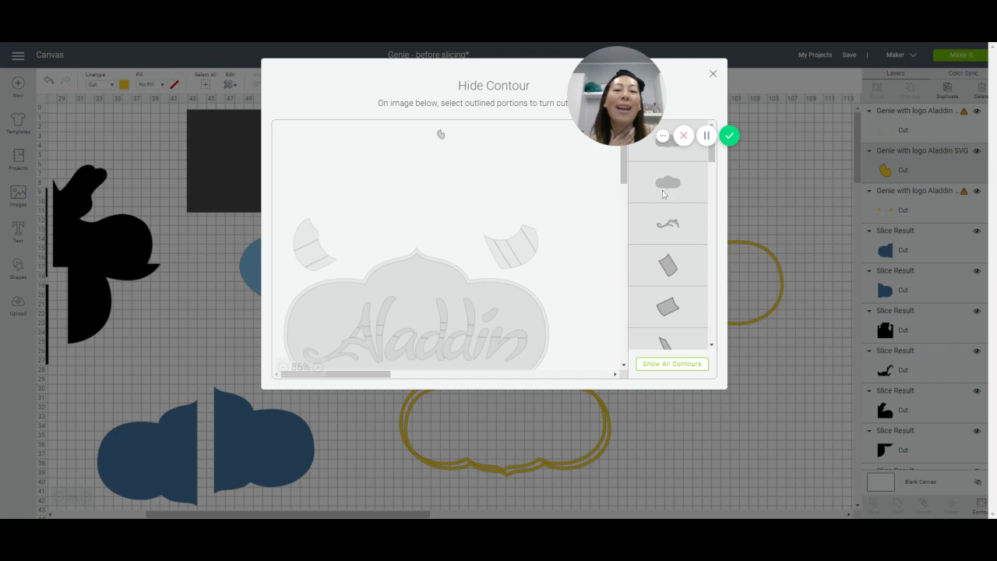
click(713, 73)
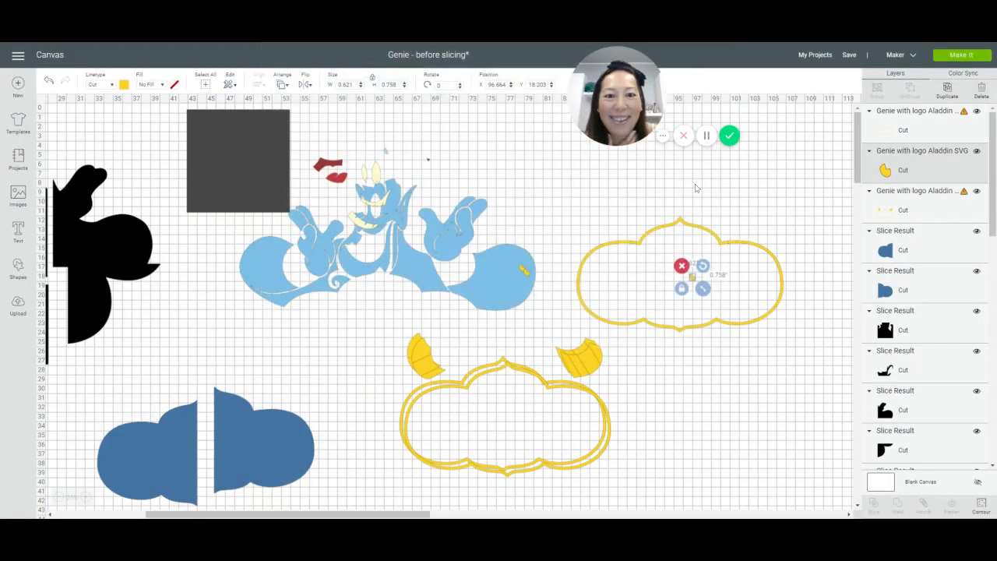
Step: Spread out the yellow parts, moving one full copy lower and the contoured frame and small curved piece to the far side of the canvas
drag(525, 276, 501, 367)
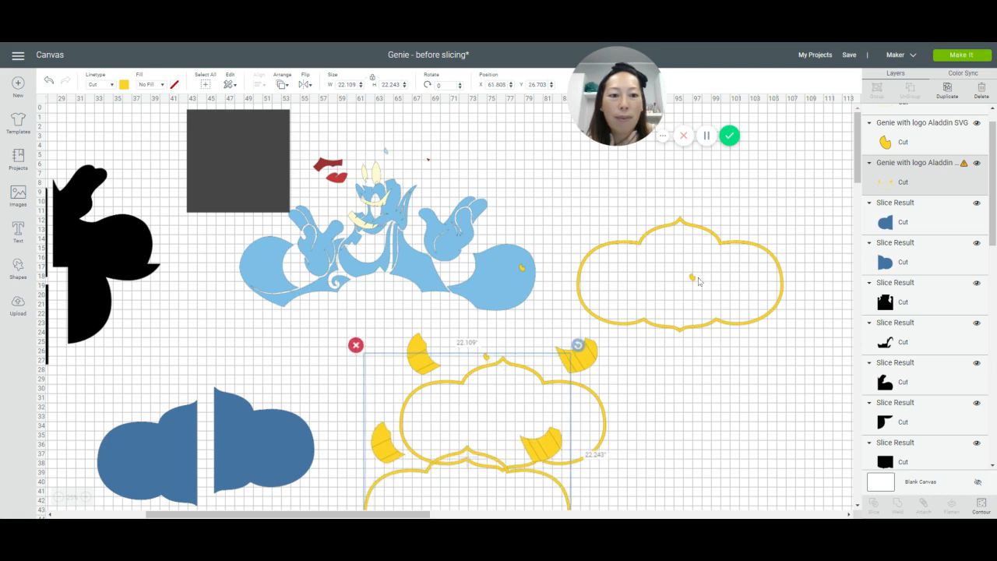
drag(699, 281, 819, 384)
click(691, 278)
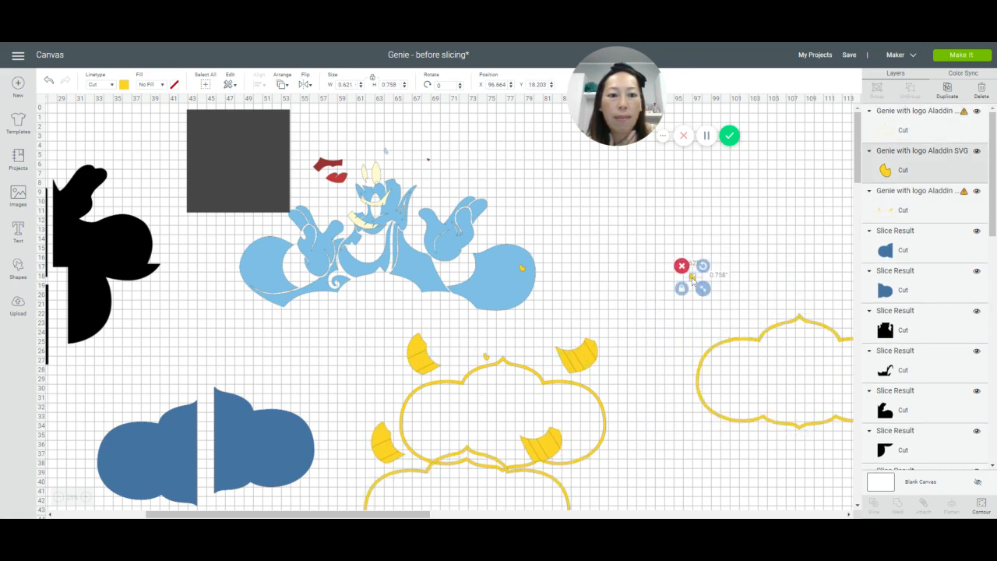
drag(691, 278, 794, 253)
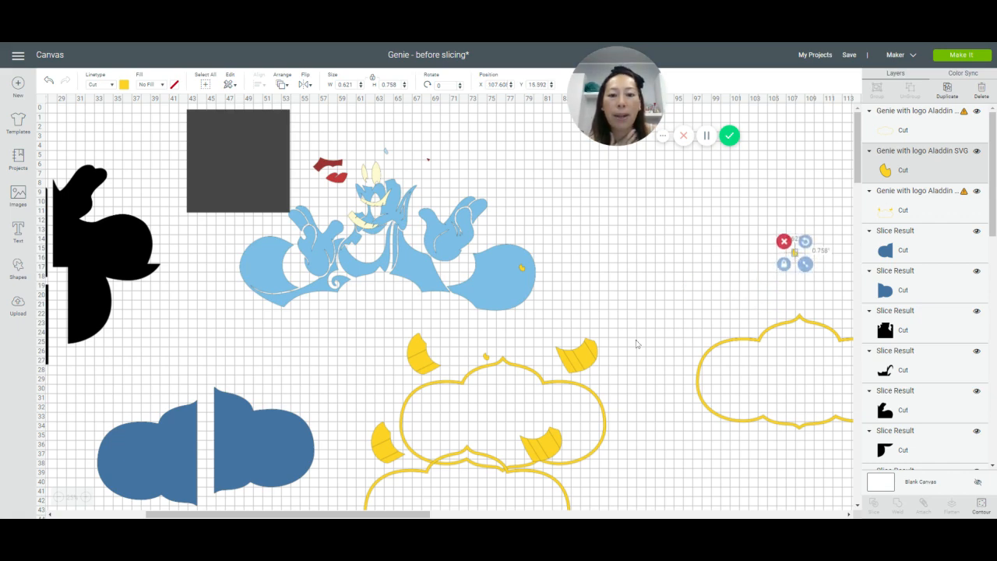
Step: Move the lower full yellow copy up over the Genie's edge and hide all of its contours
drag(580, 366, 628, 288)
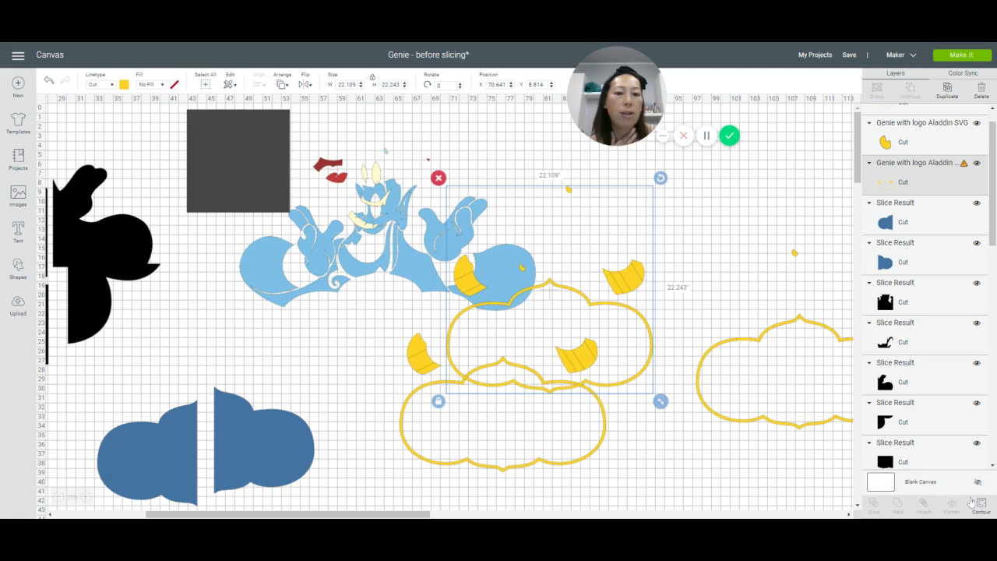
click(973, 503)
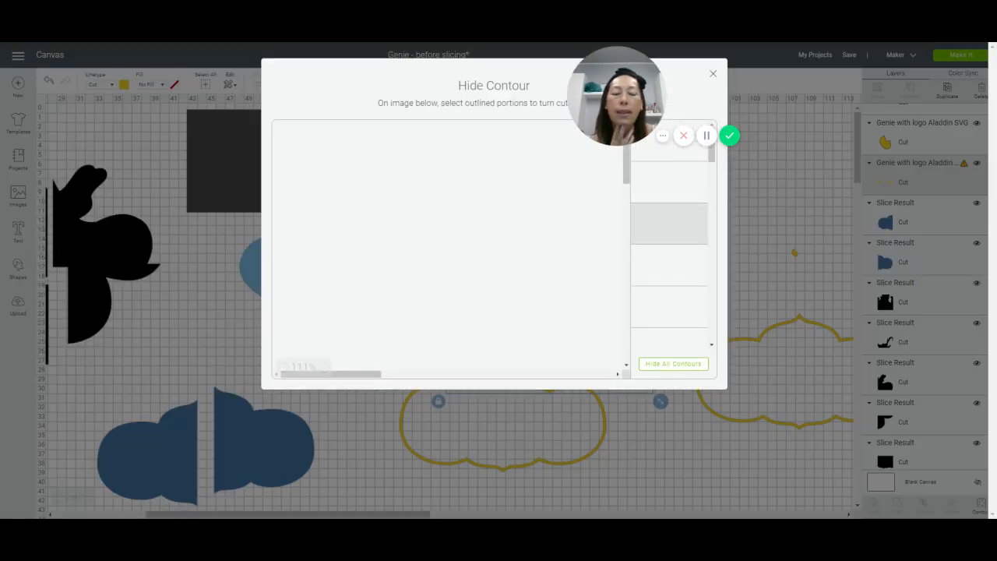
click(663, 363)
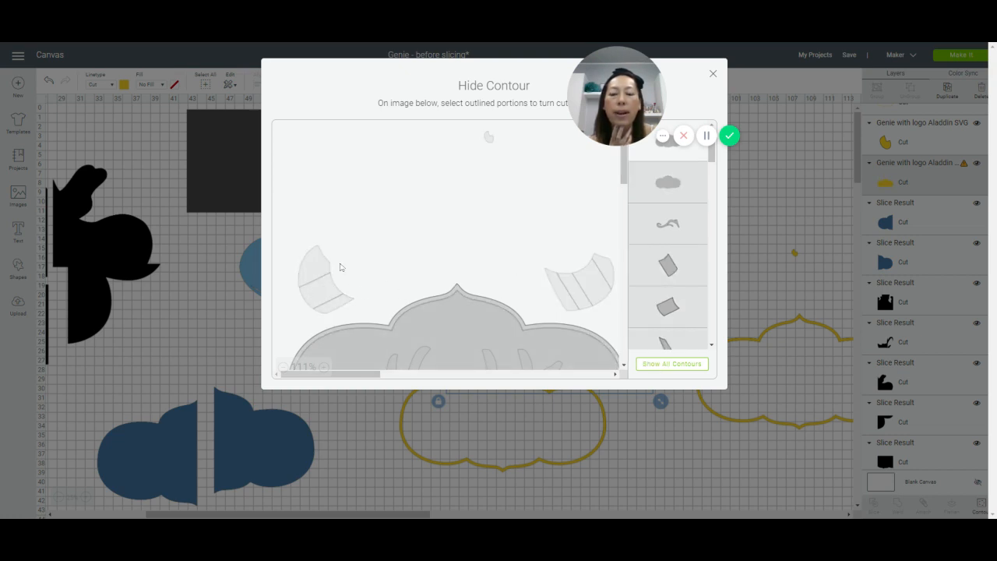
Step: Restore the contours of every segment of both wristbands in this yellow copy
click(318, 269)
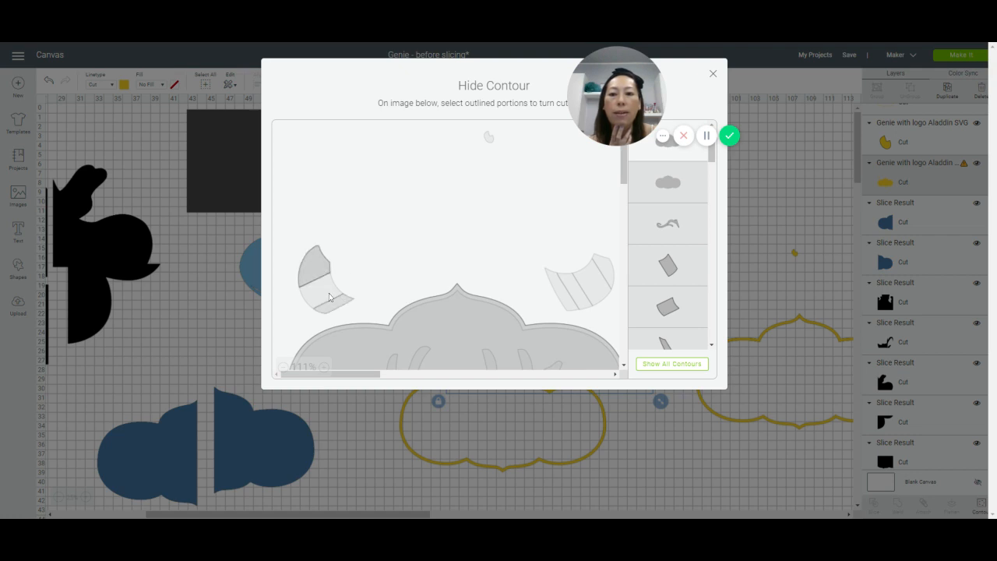
click(333, 302)
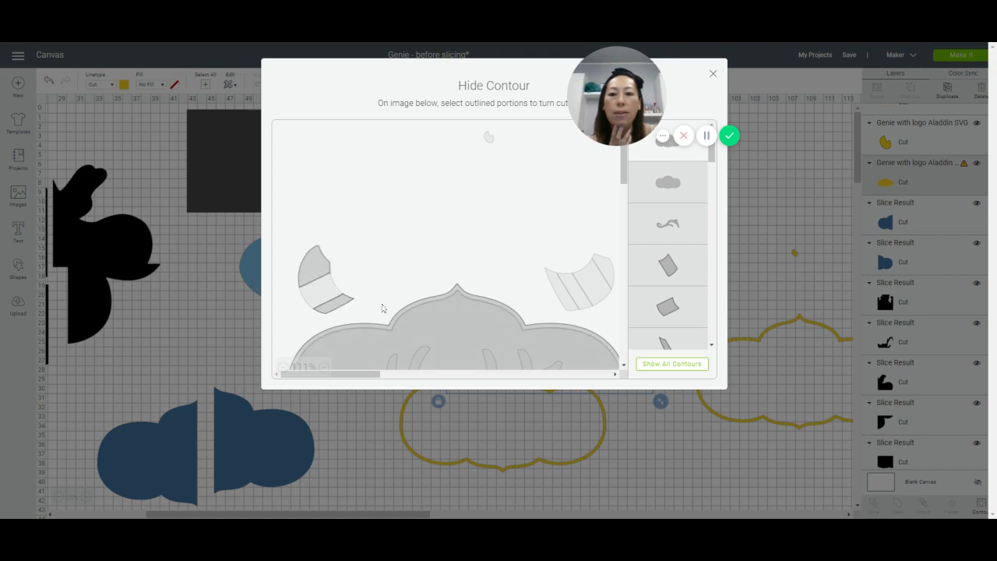
click(315, 295)
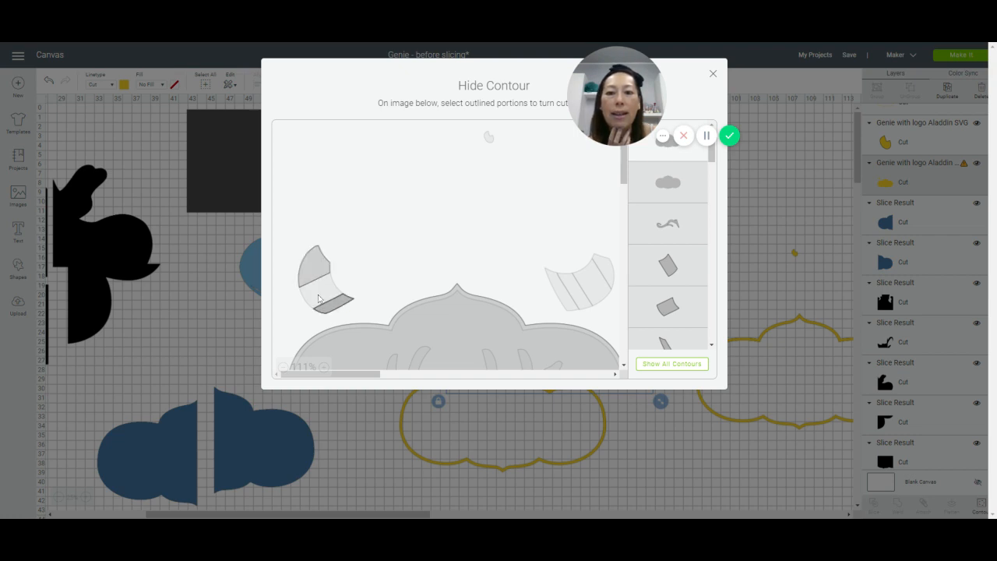
click(318, 297)
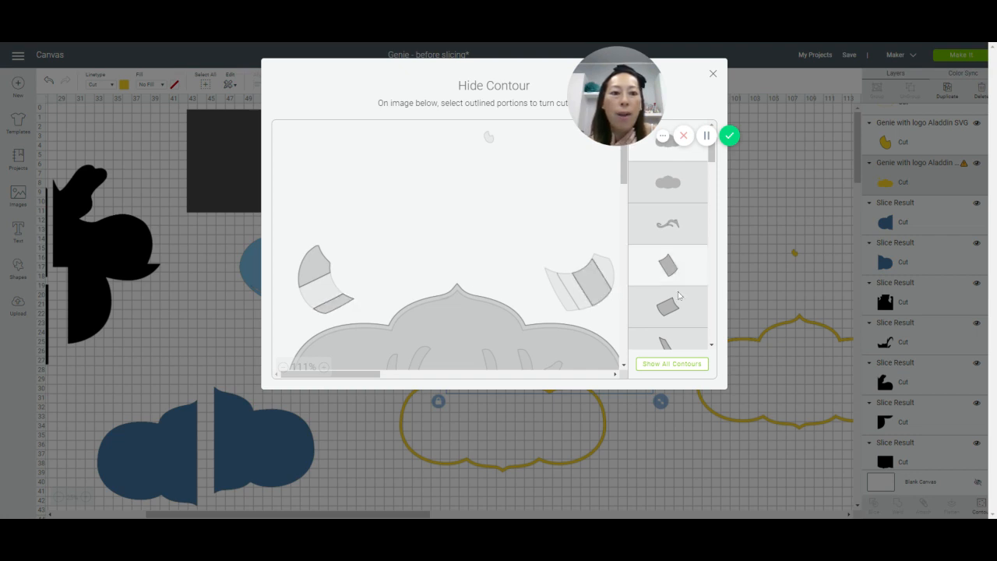
scroll(677, 304, down, 3)
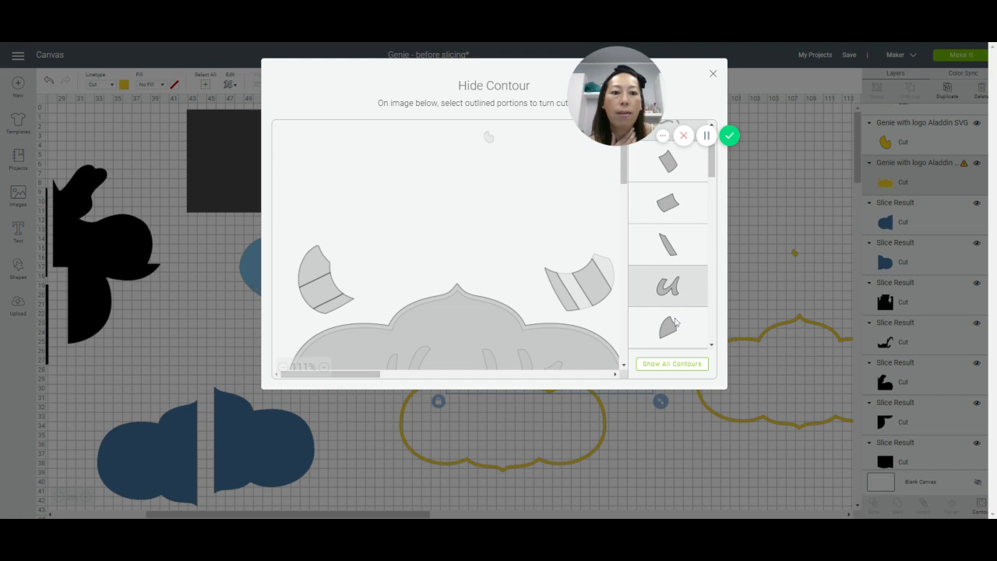
scroll(675, 311, down, 3)
click(676, 268)
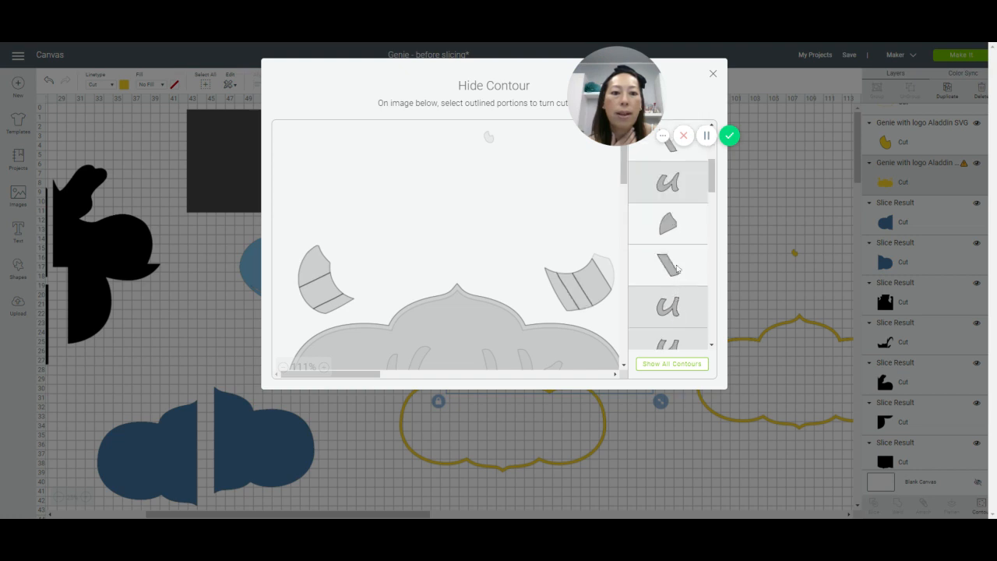
Step: Look through the contour list for any remaining wristband pieces
scroll(688, 267, down, 2)
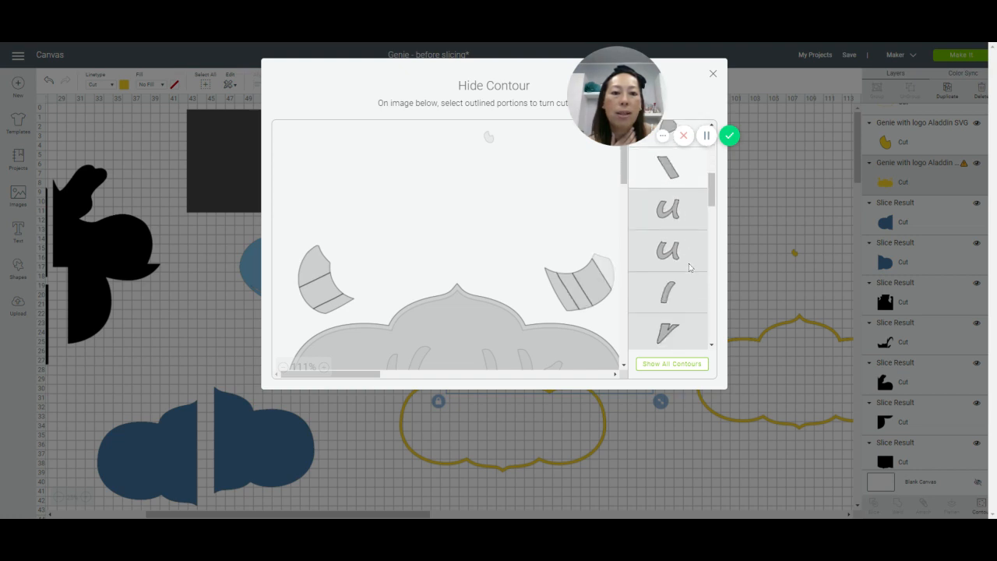
scroll(688, 267, down, 4)
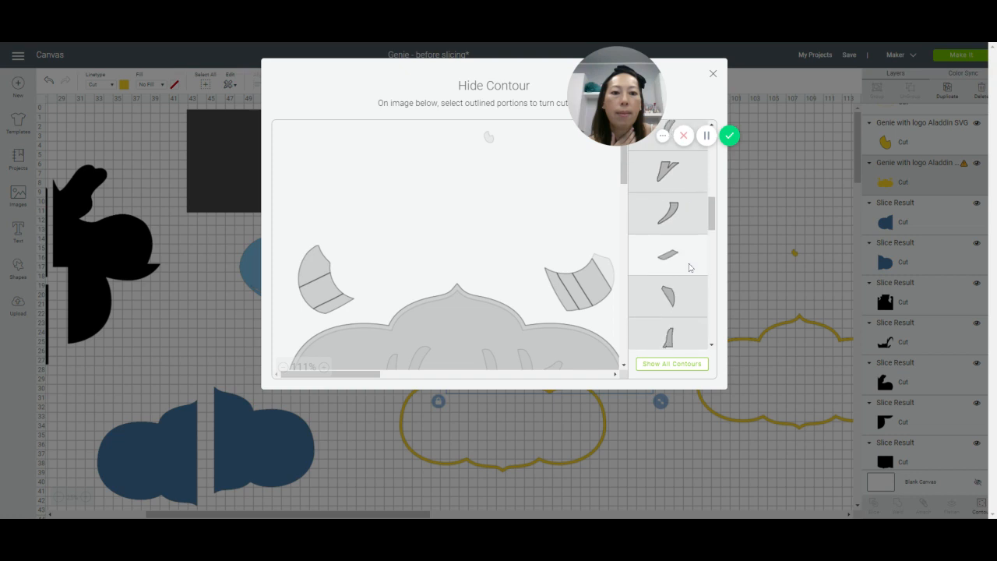
scroll(688, 267, down, 1)
scroll(688, 267, down, 2)
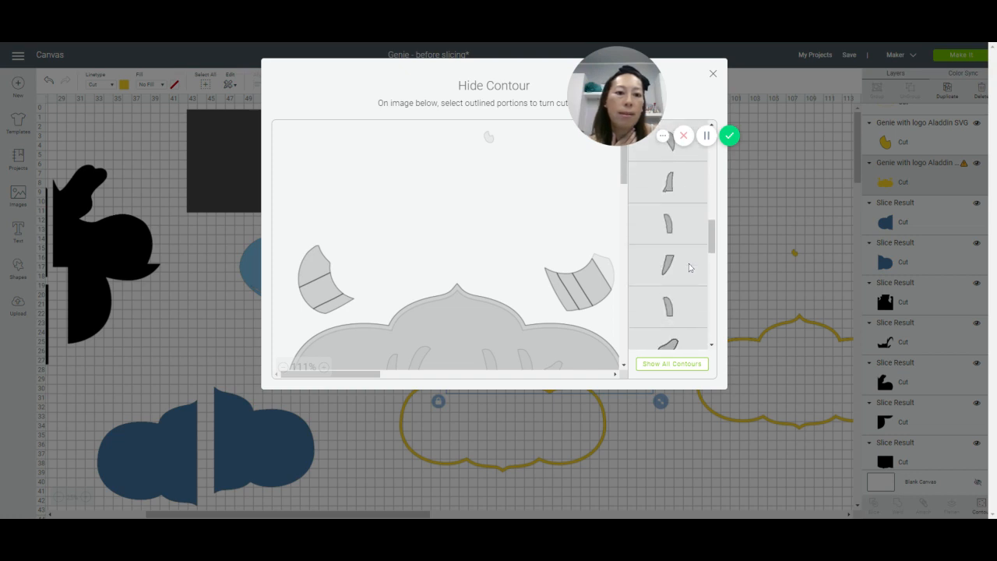
scroll(688, 267, down, 2)
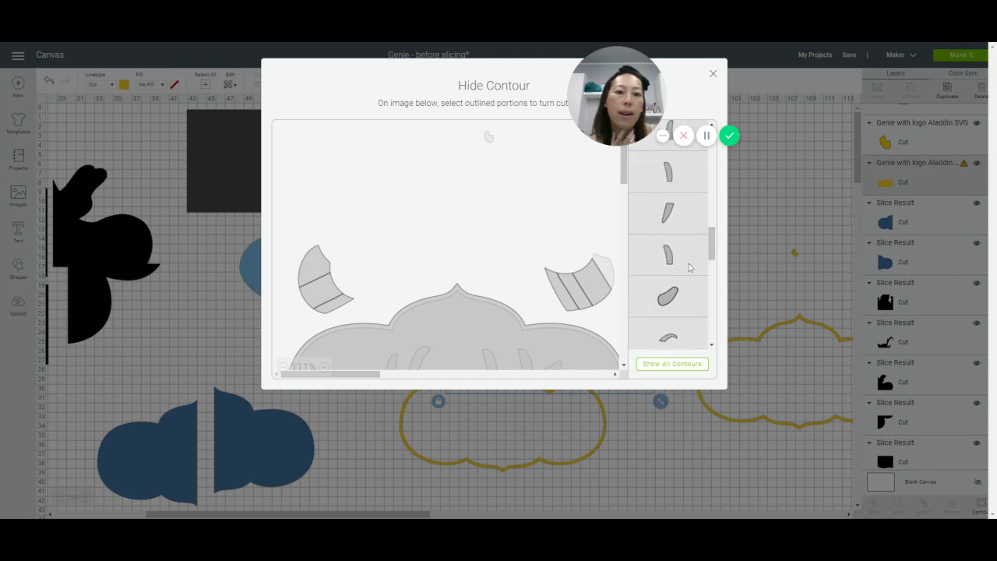
scroll(689, 267, down, 3)
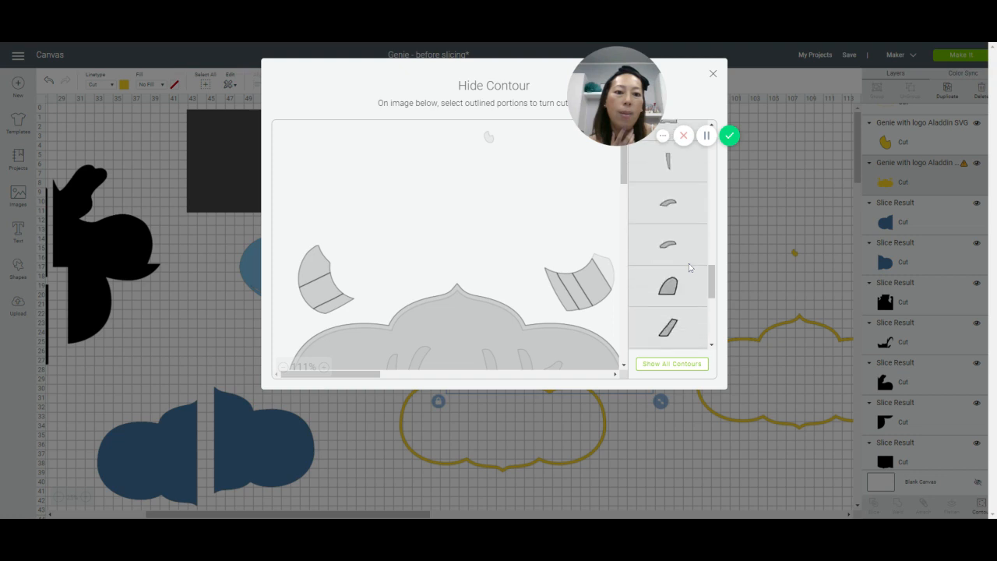
scroll(689, 267, down, 2)
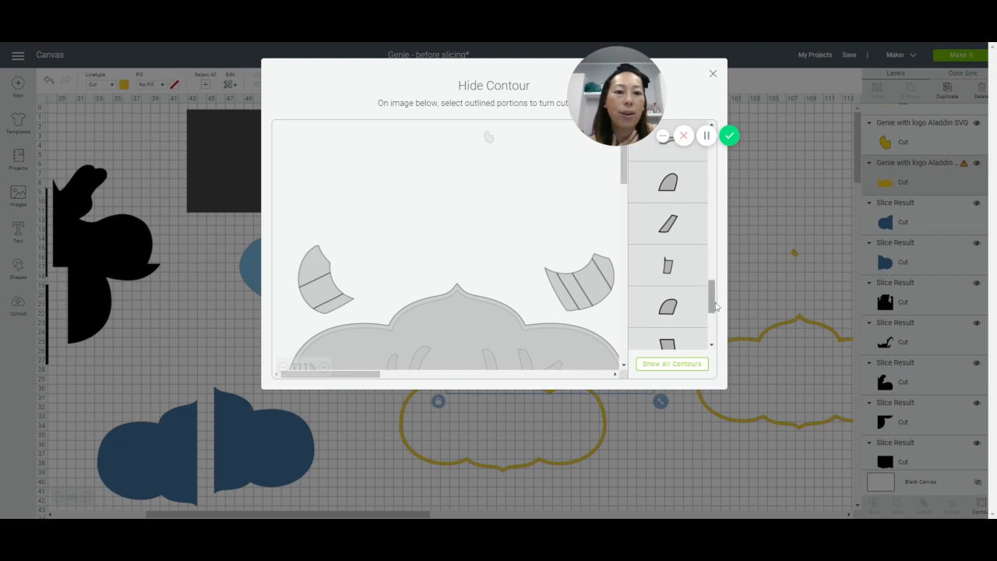
drag(712, 296, 718, 130)
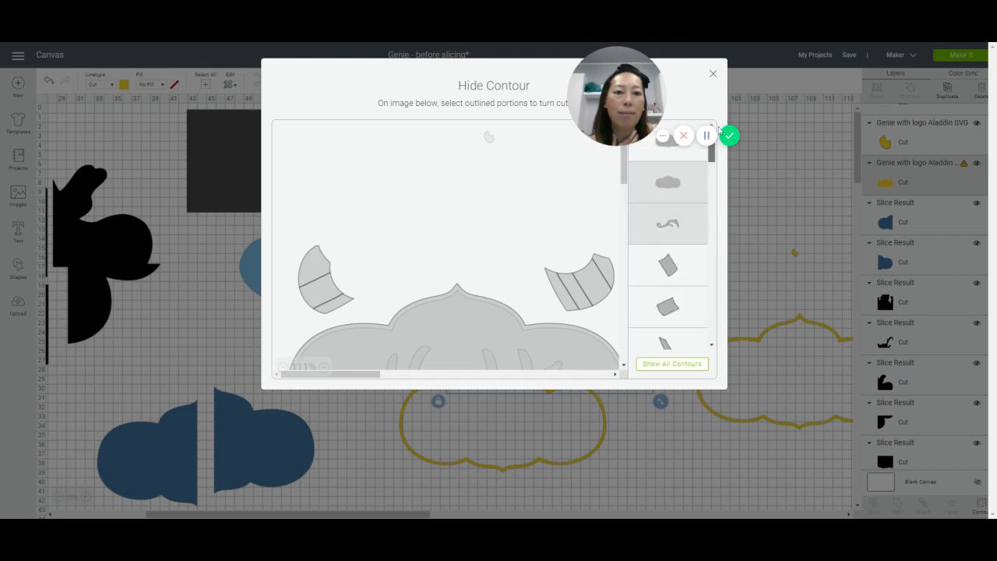
Step: Restore the contours of the inner sign outline and the curved lettering piece, then check the rest of the contour list and close it
click(686, 185)
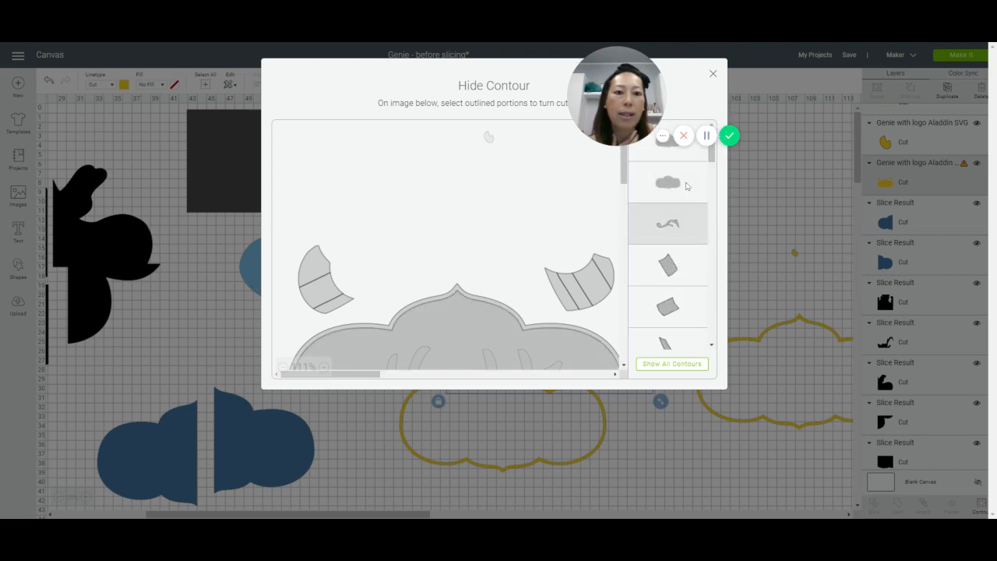
click(688, 232)
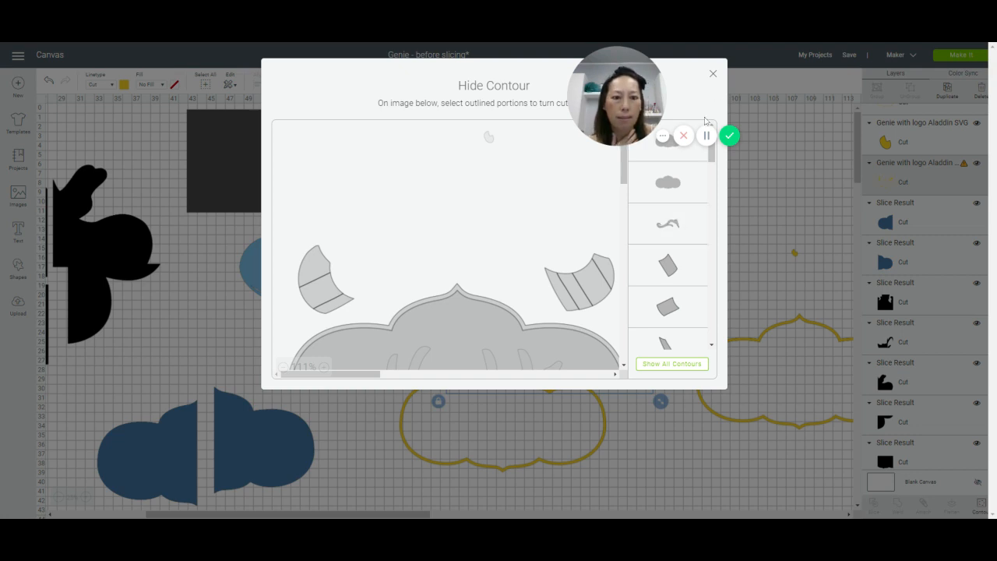
scroll(690, 193, down, 5)
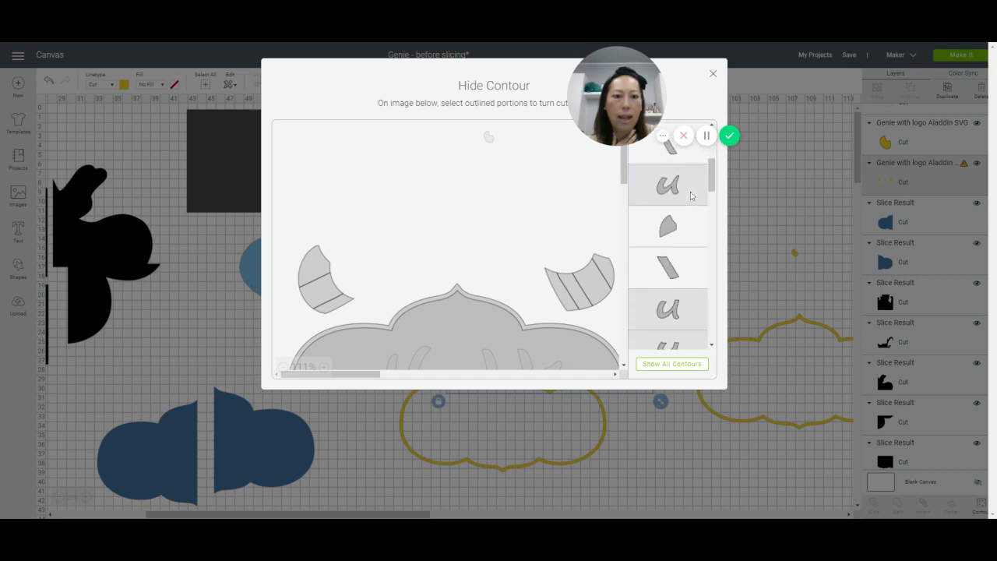
scroll(690, 195, down, 5)
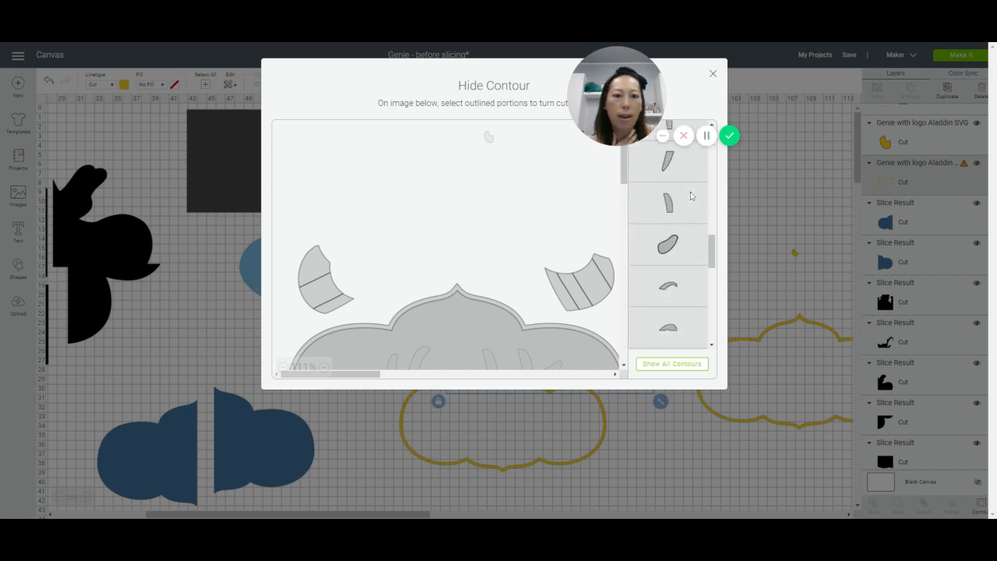
scroll(690, 195, down, 6)
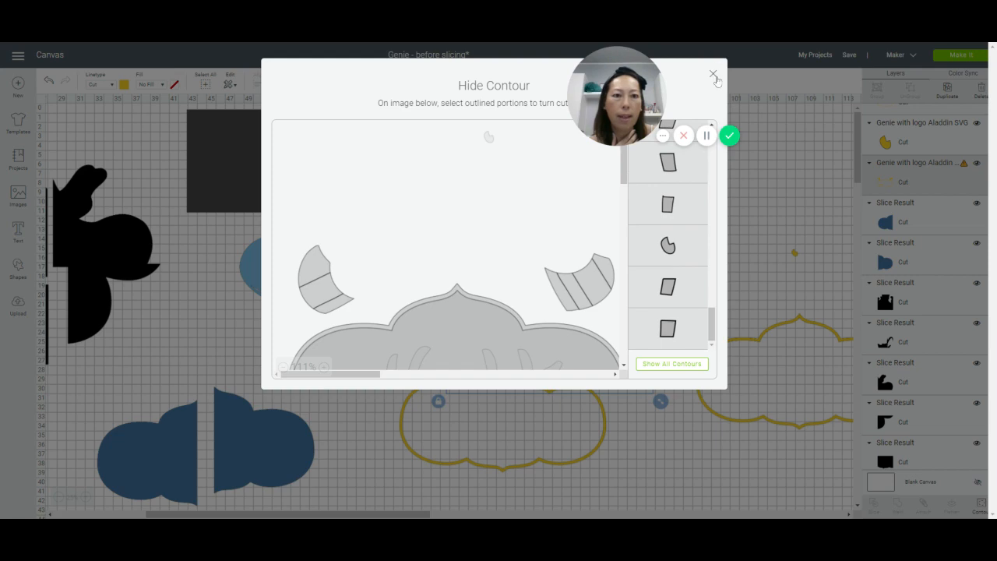
click(713, 76)
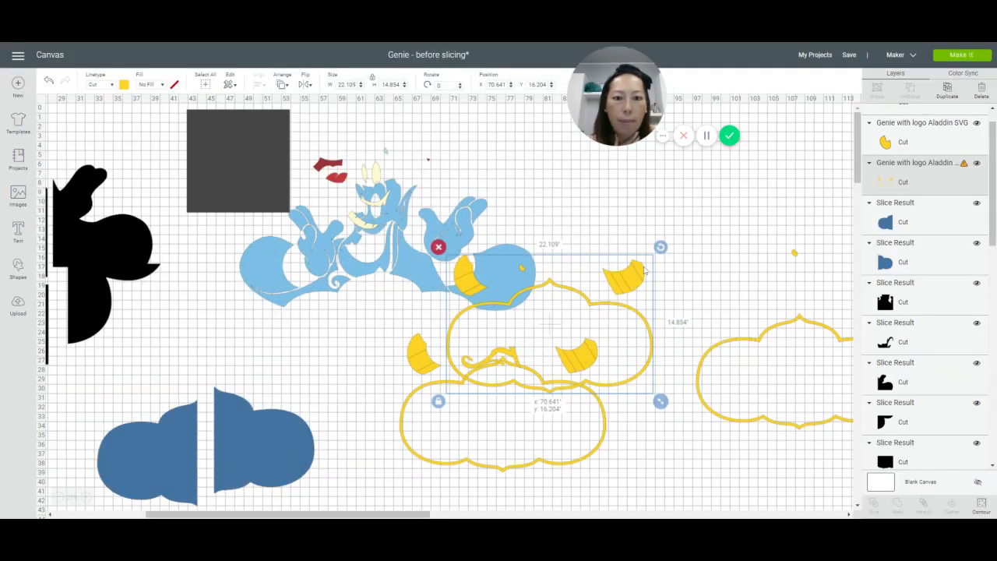
Step: Move this yellow copy to the empty area beside the Genie and hide its frame and lettering contours, keeping only the wristbands
drag(644, 270, 742, 223)
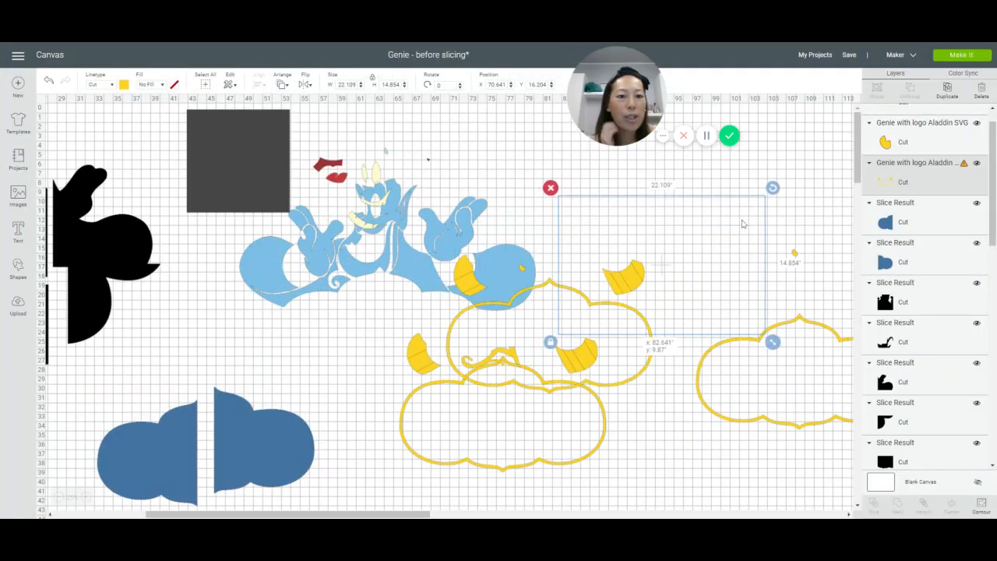
mouse_move(621, 278)
mouse_down()
mouse_move(687, 248)
mouse_move(628, 265)
mouse_up()
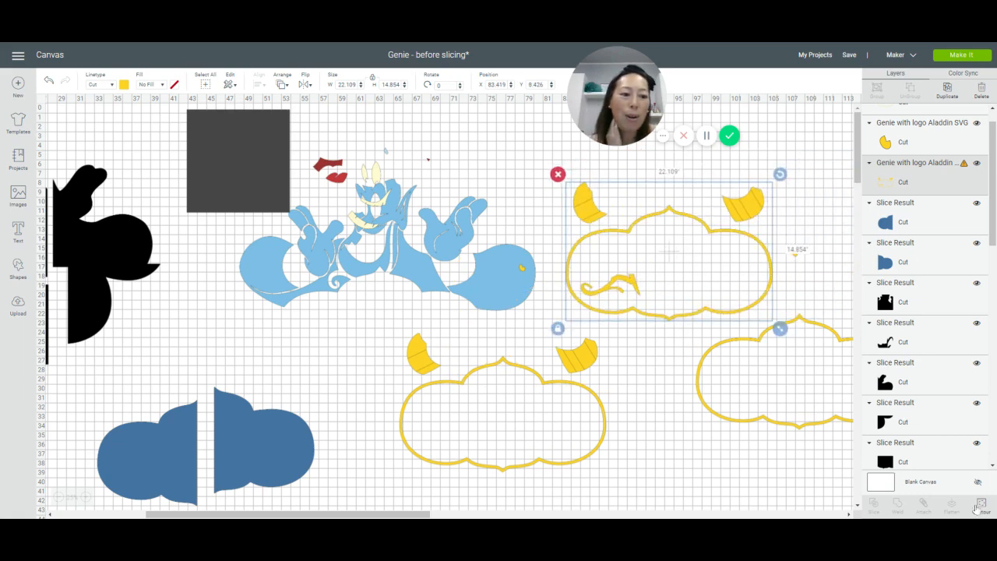
click(981, 505)
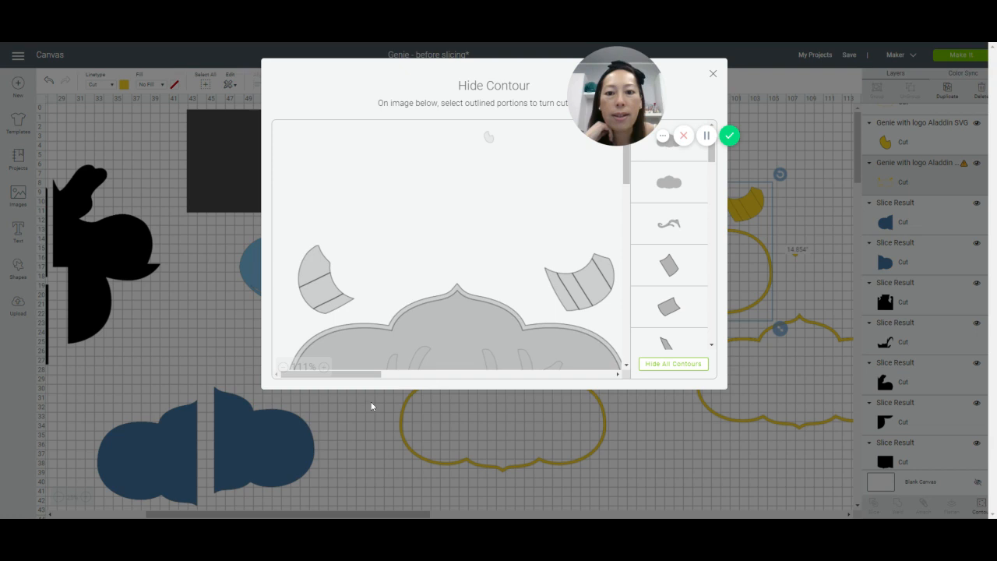
click(471, 324)
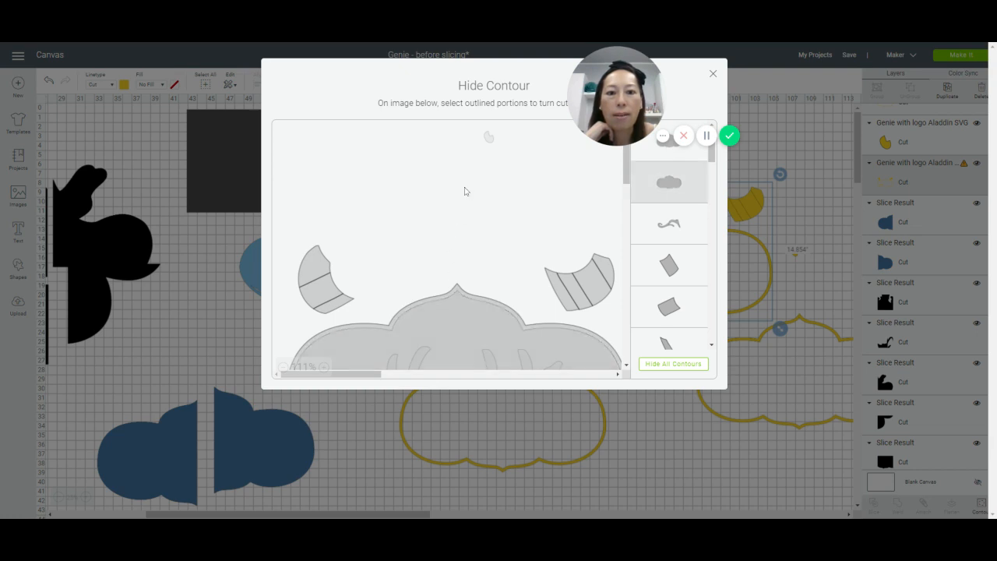
click(490, 319)
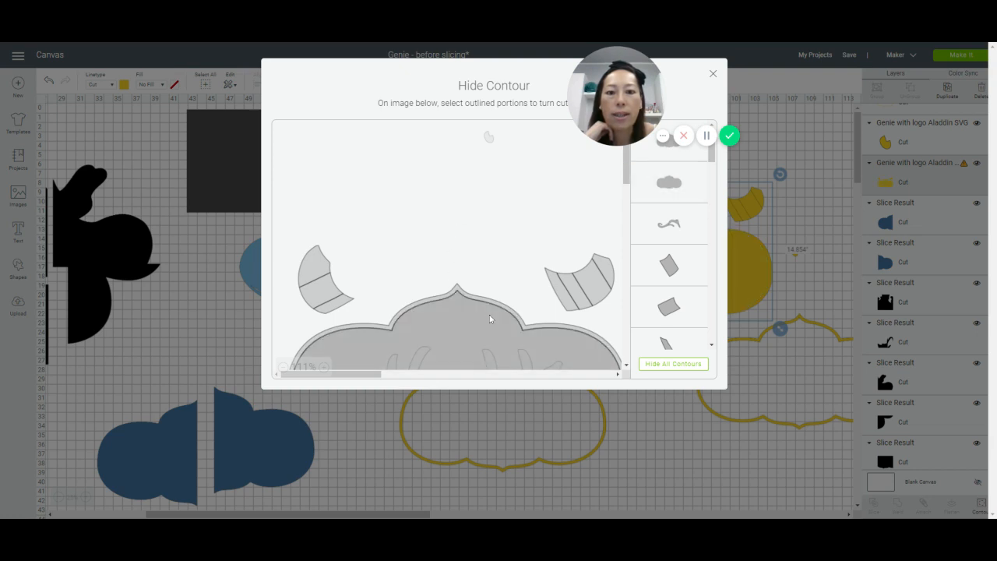
click(490, 306)
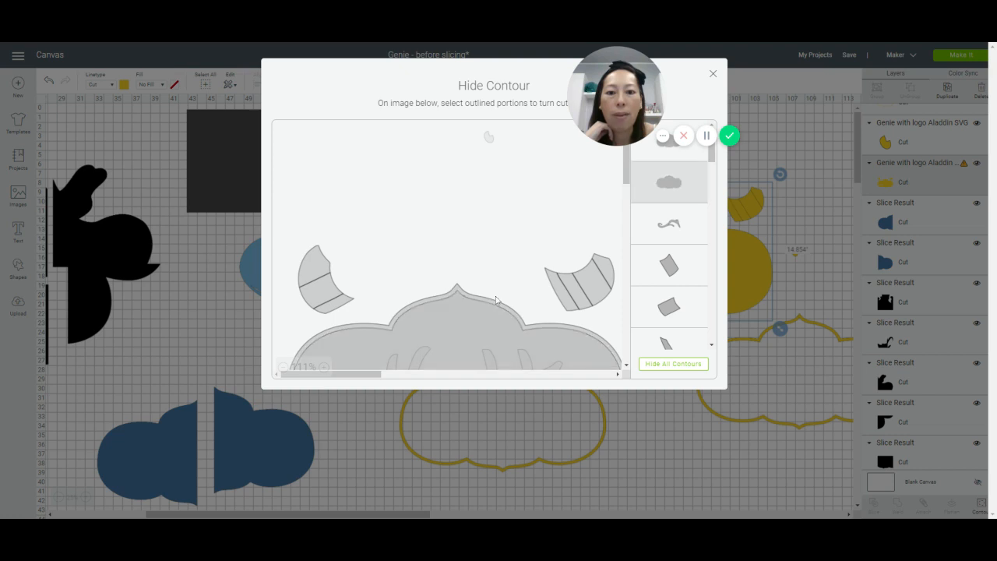
click(457, 290)
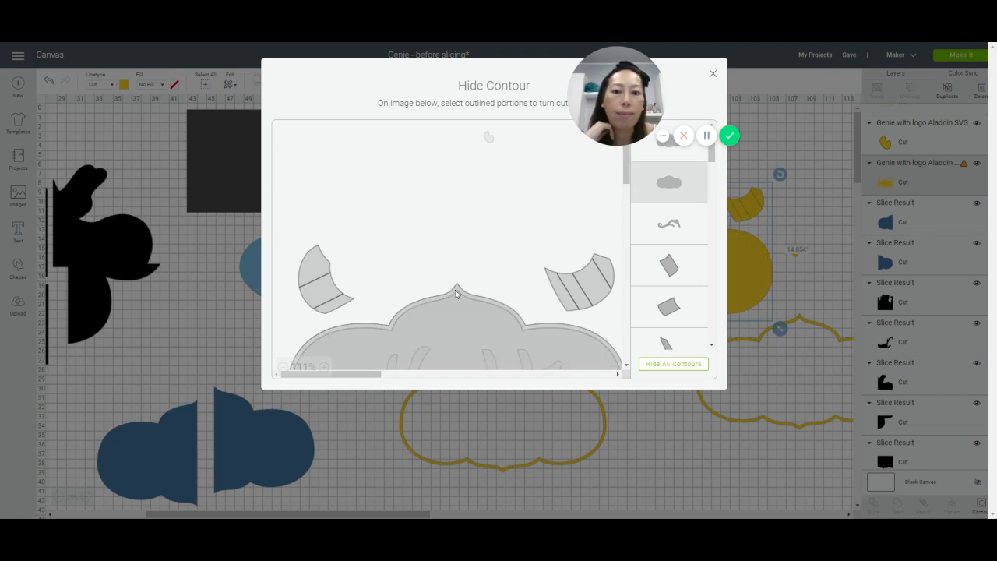
click(457, 290)
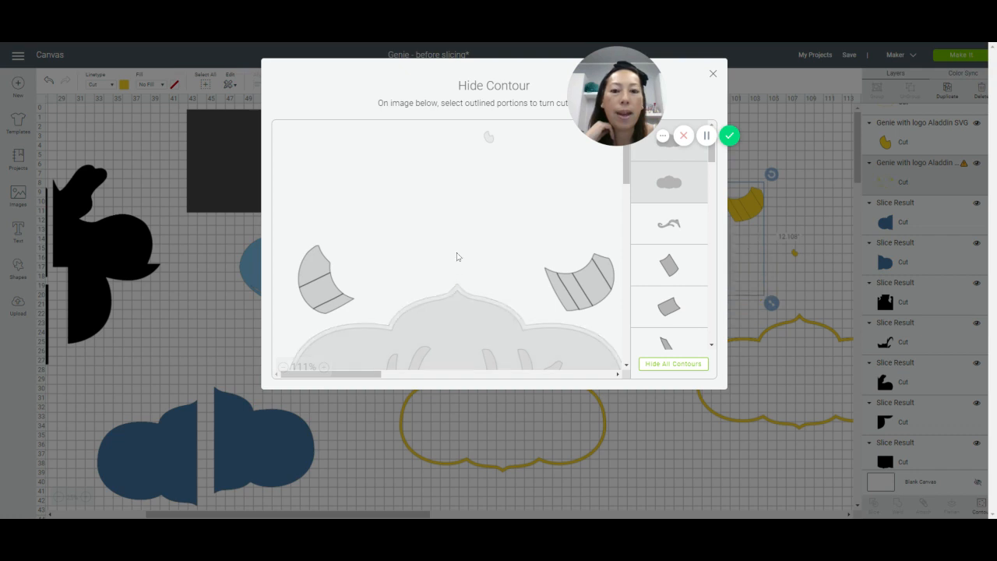
scroll(456, 256, down, 4)
click(369, 265)
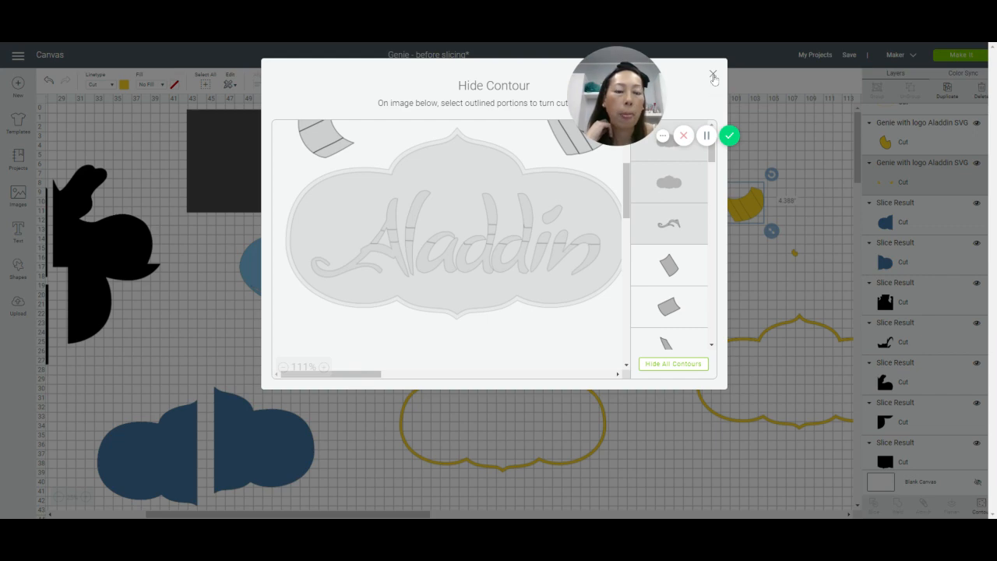
click(712, 74)
Step: Delete the remaining full yellow copy and move the wristband pair into the open space below the Genie
mouse_move(738, 207)
mouse_down()
mouse_move(698, 239)
mouse_move(740, 218)
mouse_up()
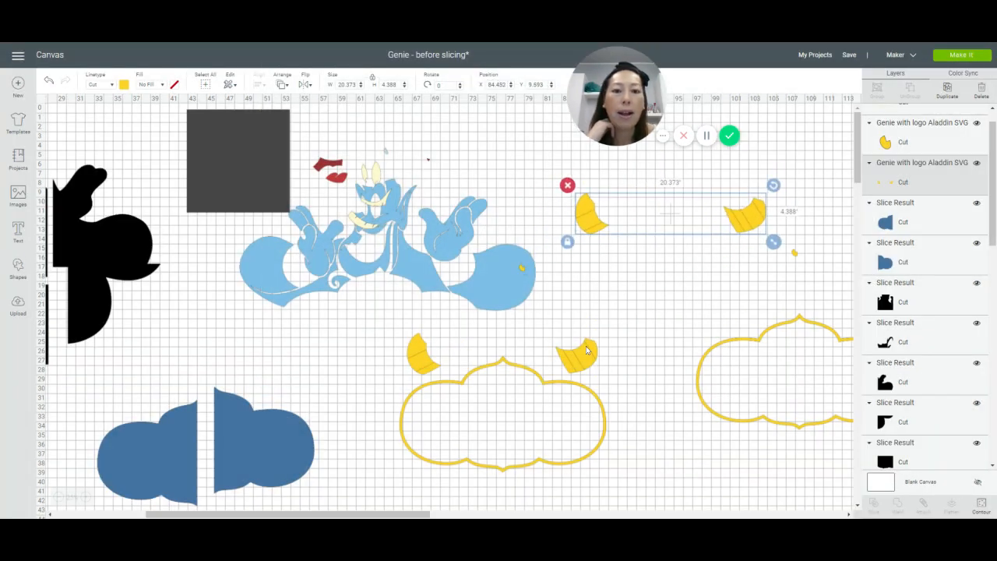
drag(586, 350, 607, 410)
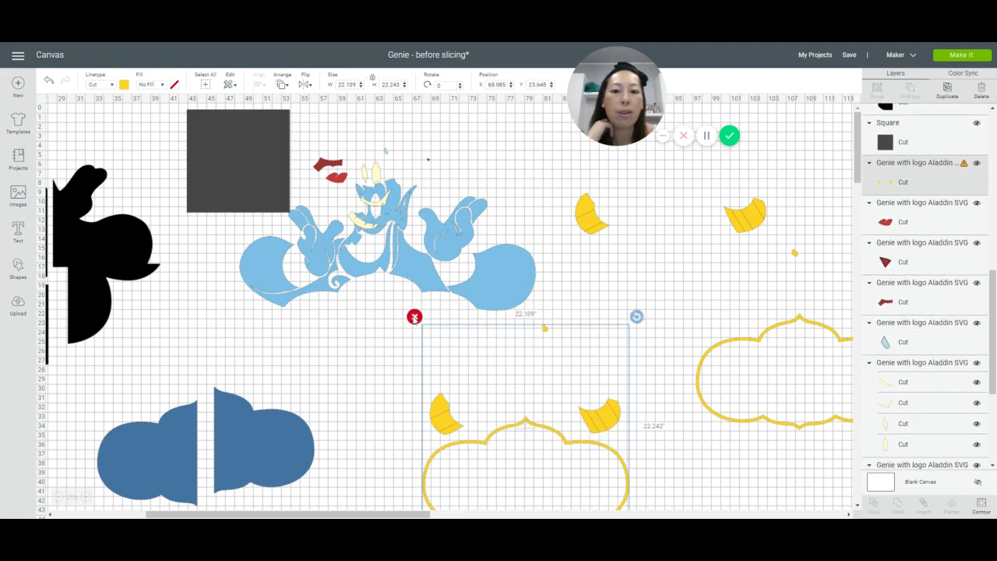
click(415, 316)
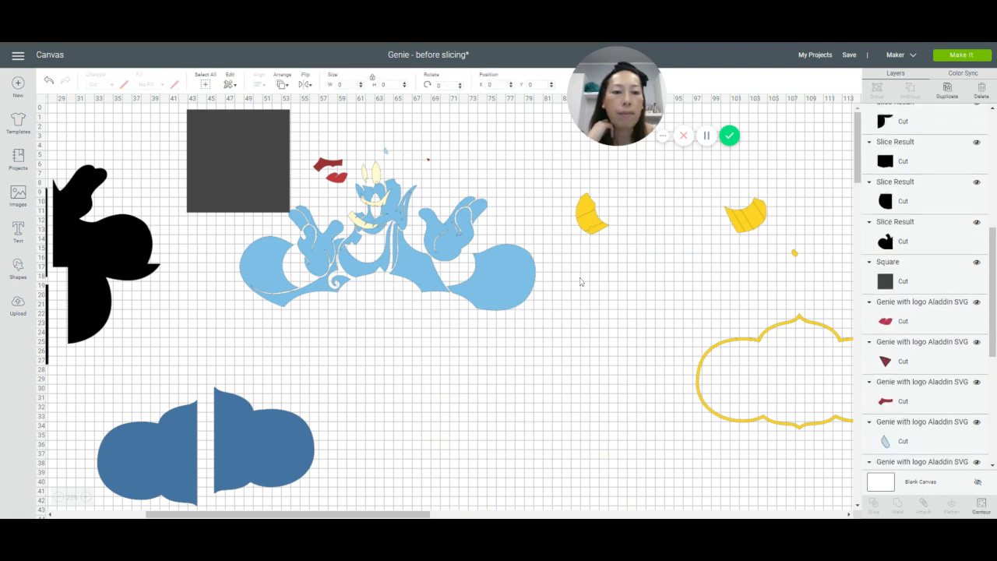
drag(588, 227, 429, 387)
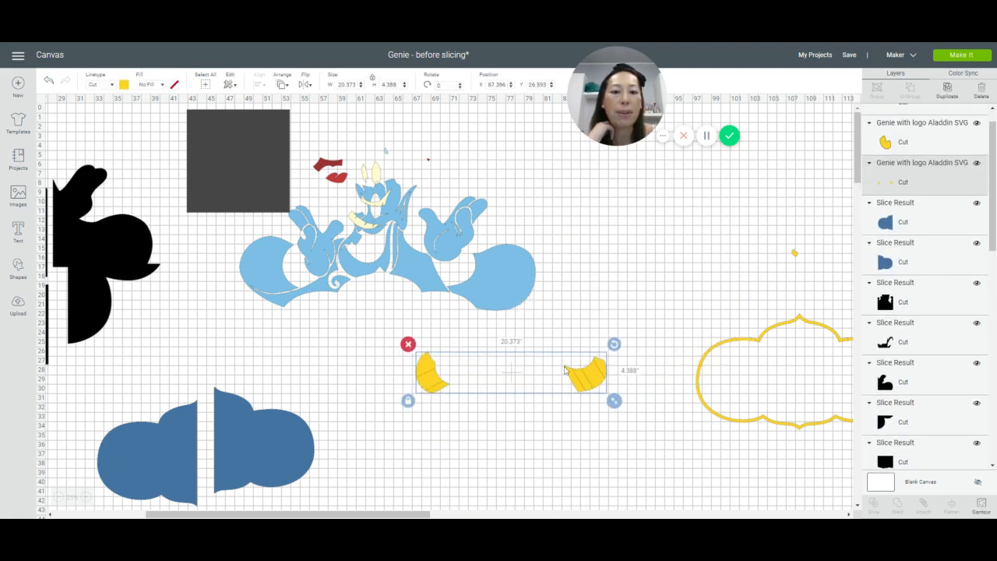
Step: Duplicate the 11-inch dark square, place the copy over one wristband and slice it with the wristband layer
click(265, 142)
drag(264, 140, 321, 303)
click(946, 88)
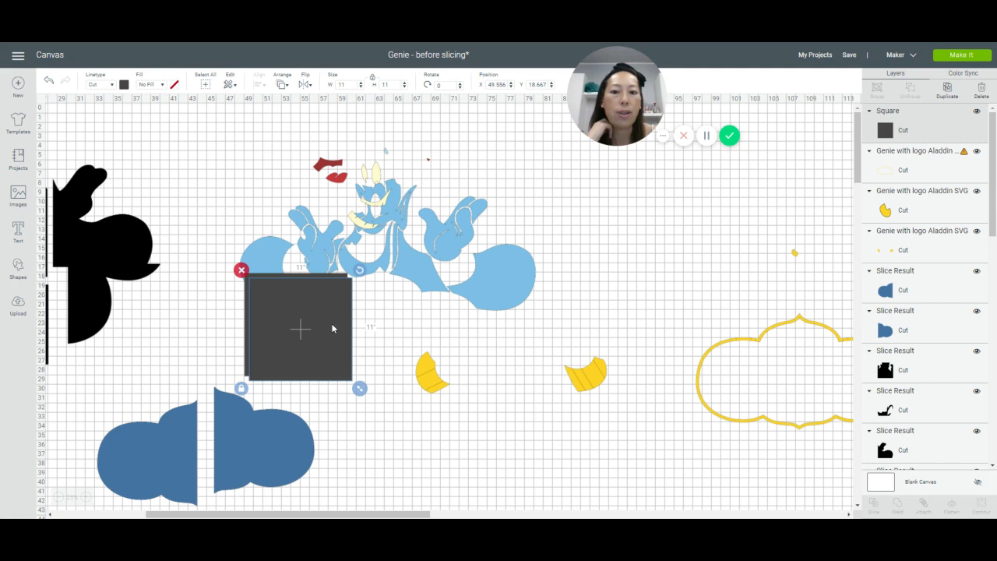
drag(333, 327, 608, 365)
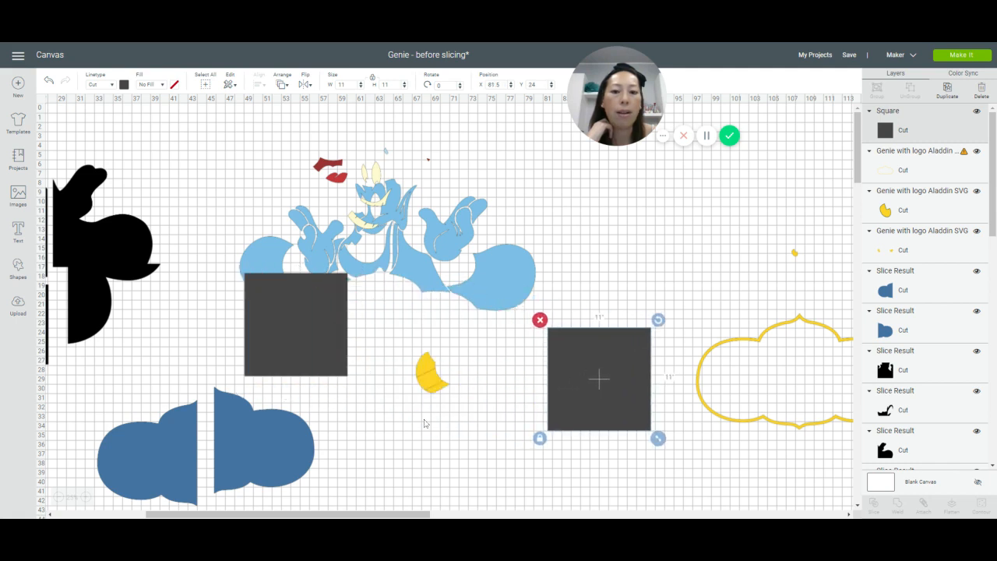
drag(401, 352, 620, 425)
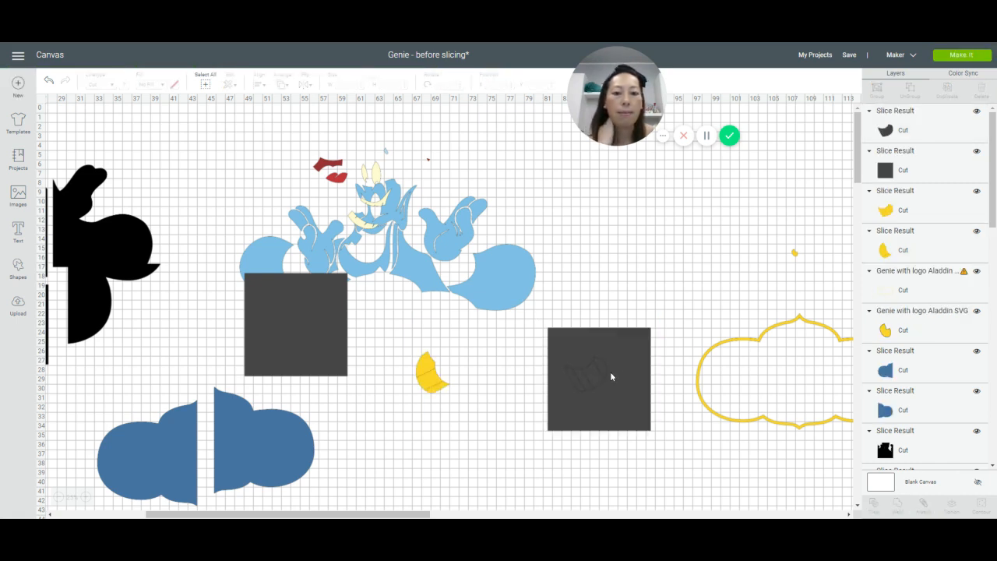
Step: Move the sliced square off the wristband and delete the dark wristband-shaped leftover
drag(628, 369, 522, 426)
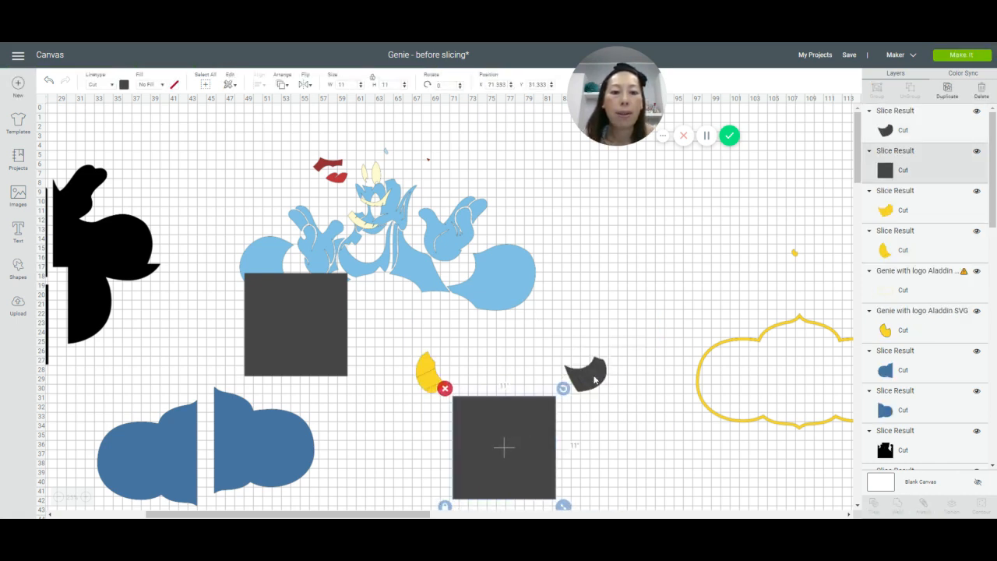
drag(609, 383, 640, 461)
click(588, 423)
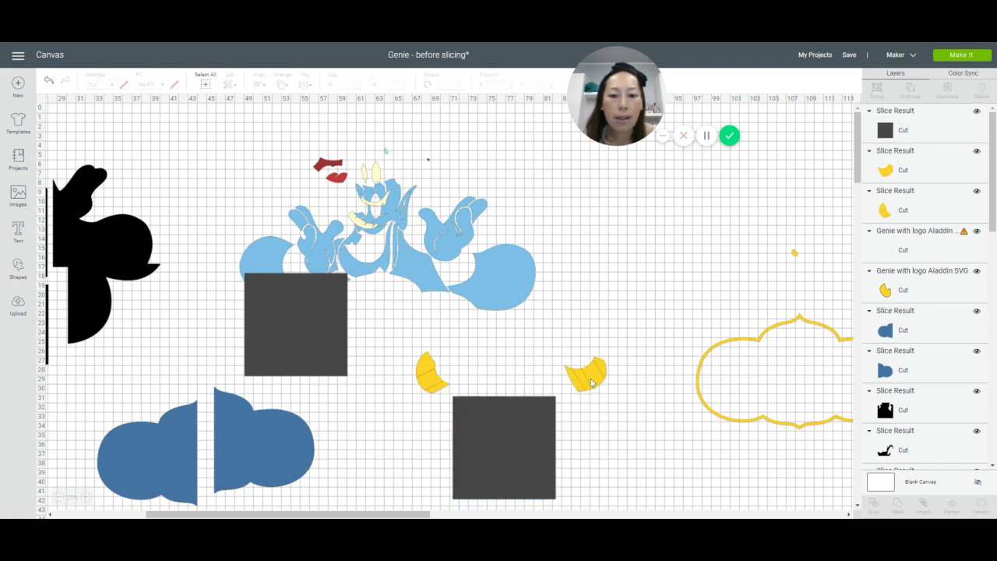
Step: Place the two separated wristbands close together beside the Genie and reposition the spare dark square below them
drag(587, 376, 615, 279)
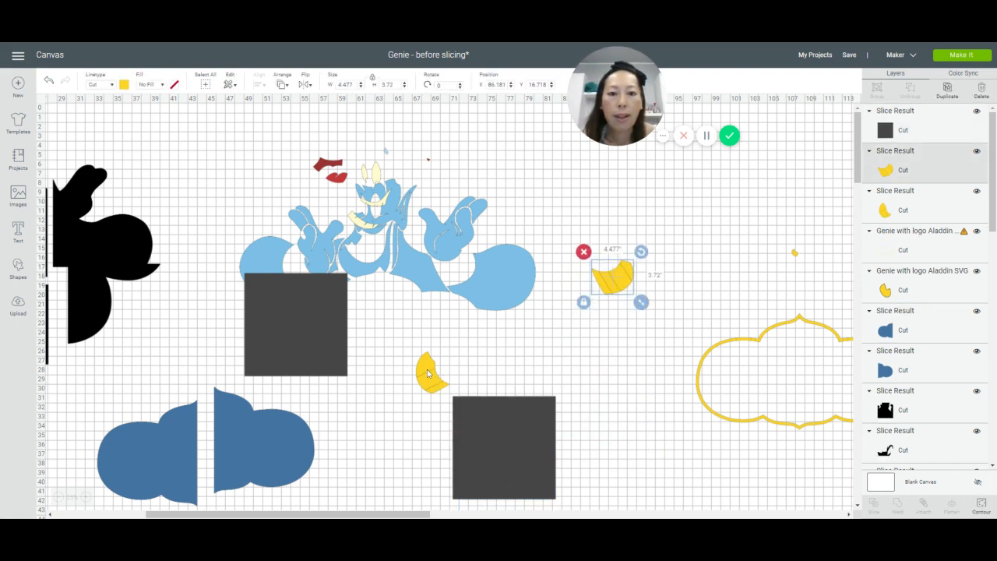
drag(427, 374, 598, 317)
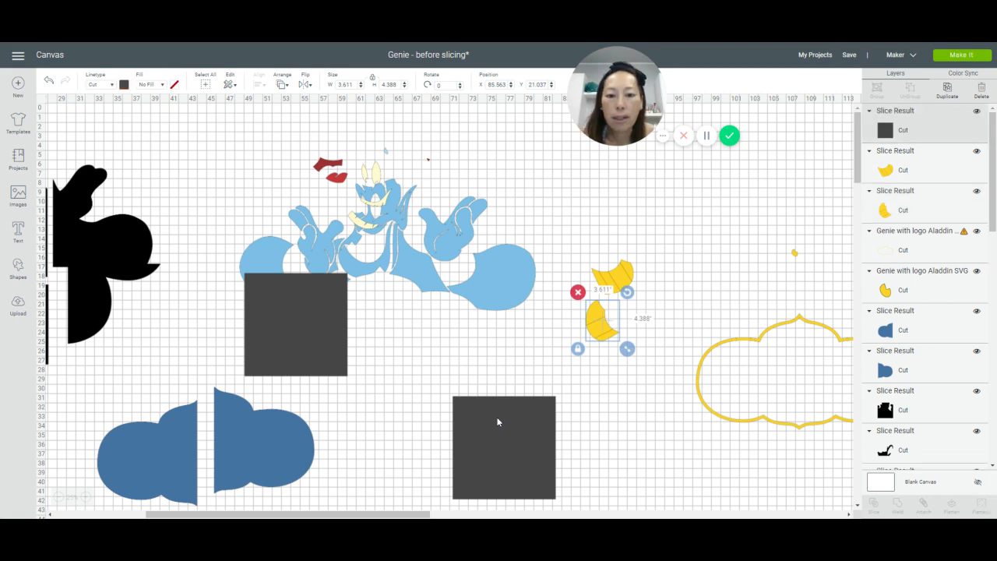
drag(497, 422, 461, 394)
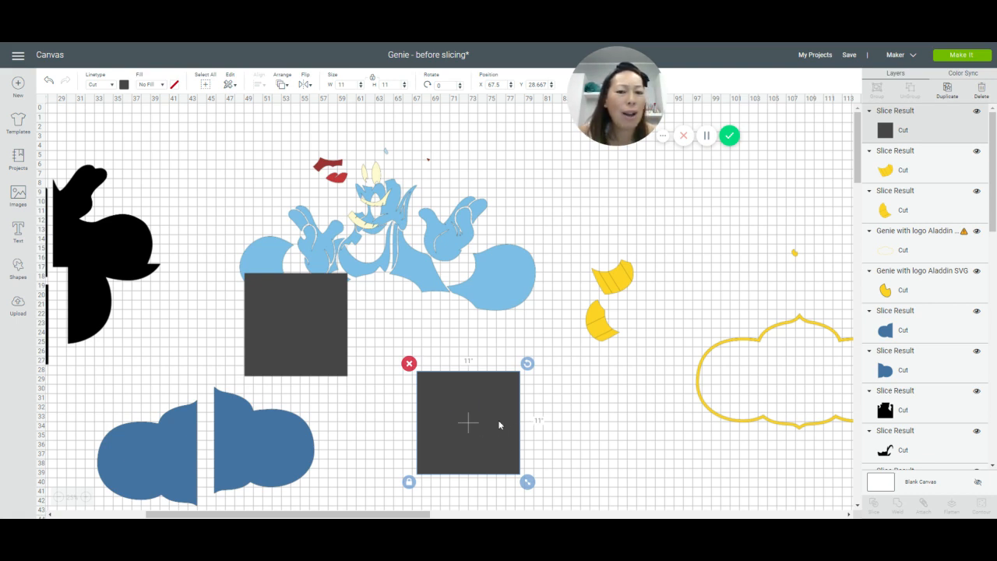
drag(499, 424, 588, 438)
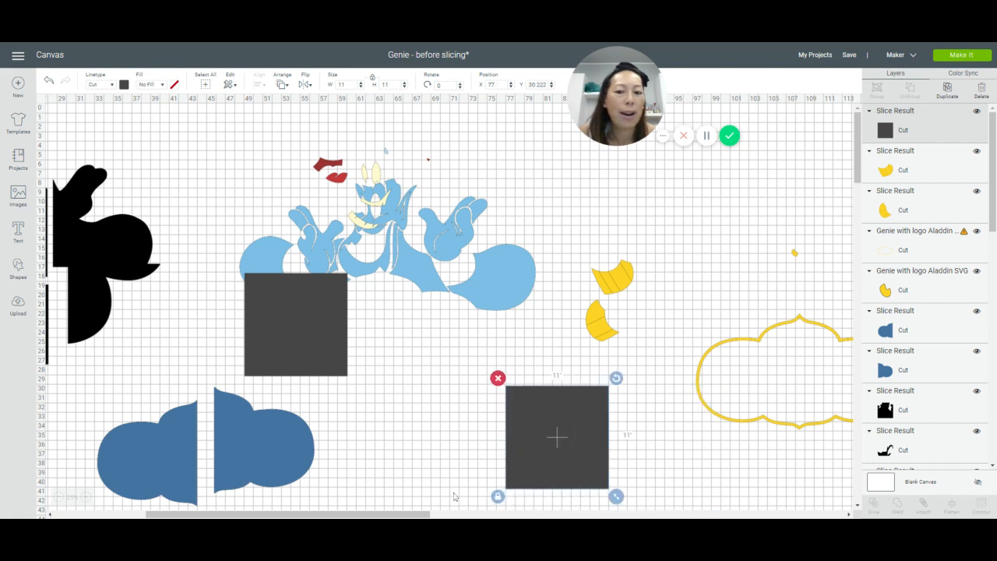
Step: Save the project as a new one named "Genie - after slicing"
click(851, 58)
click(864, 82)
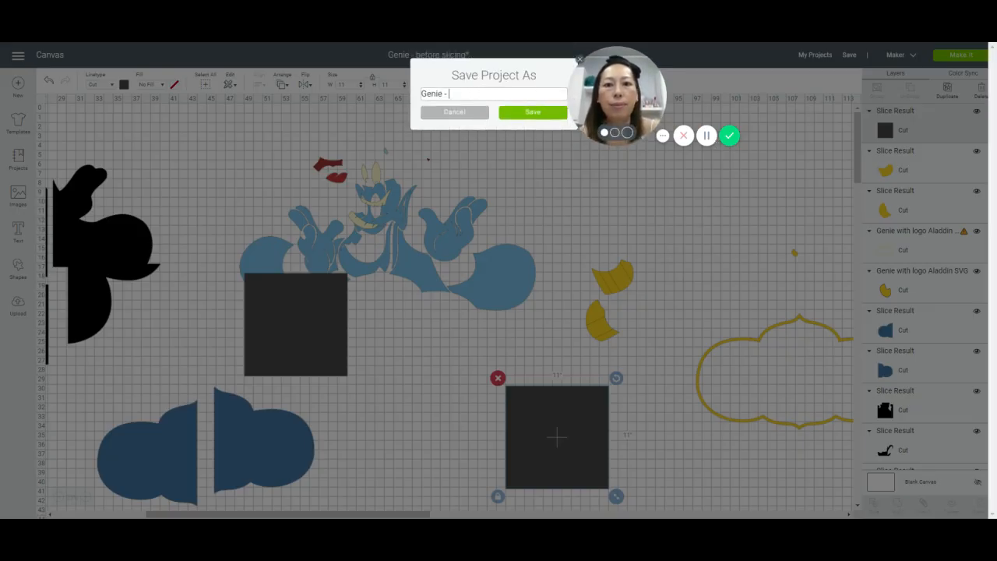
text(after clis)
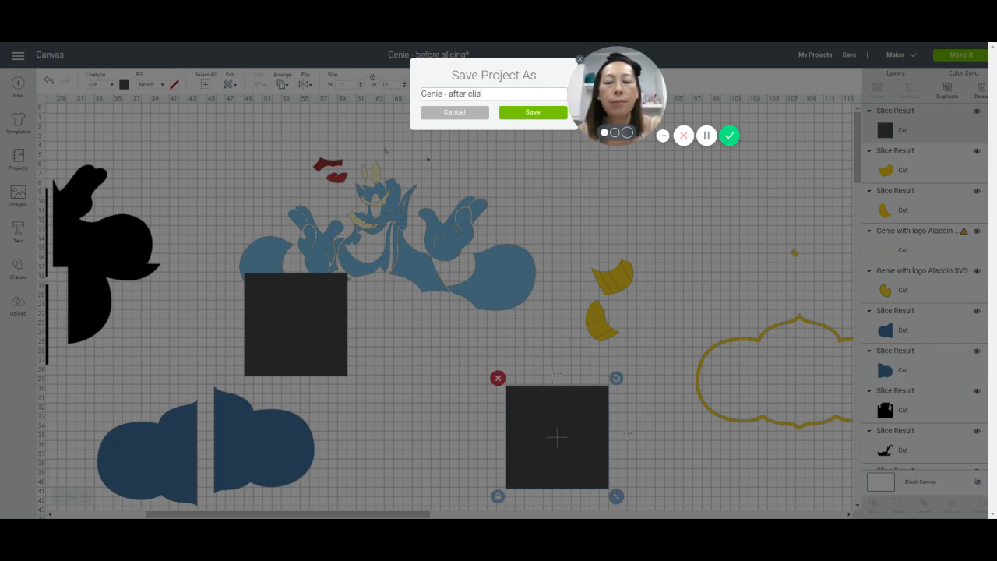
text(cing)
key(Return)
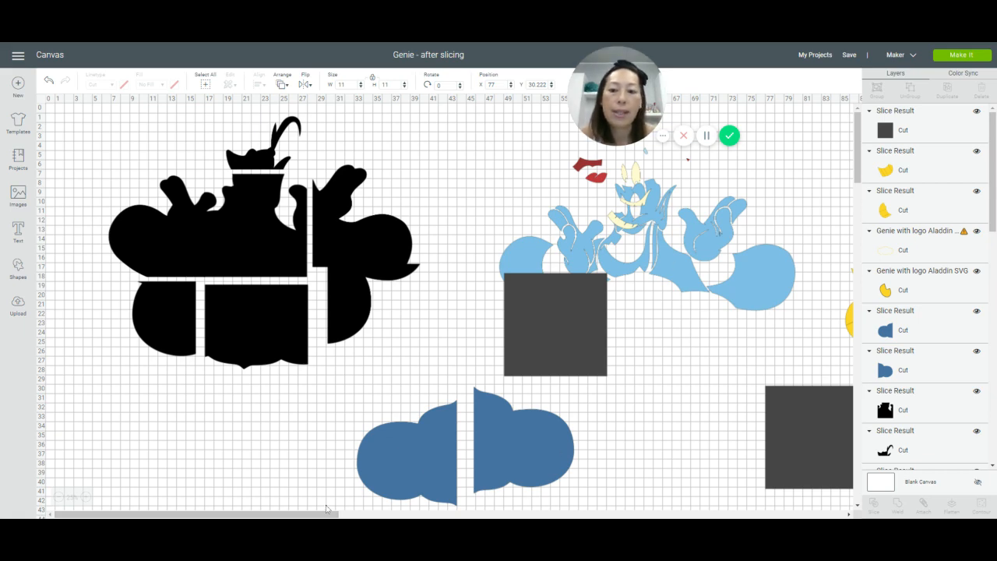
Step: Move the original dark square clear of the Genie, shift the yellow frame closer to the wristbands and select the frame
drag(320, 514, 427, 515)
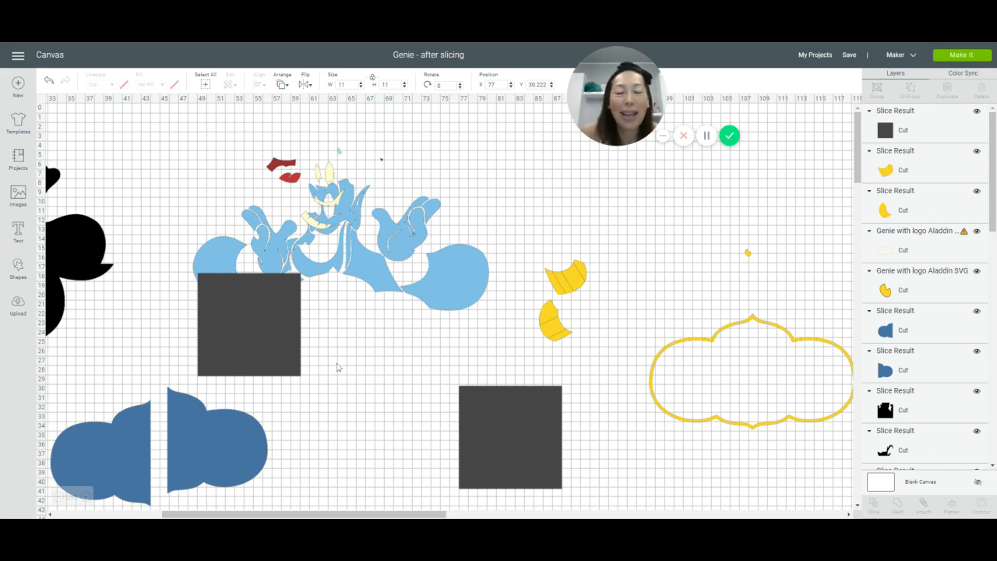
drag(248, 317, 438, 419)
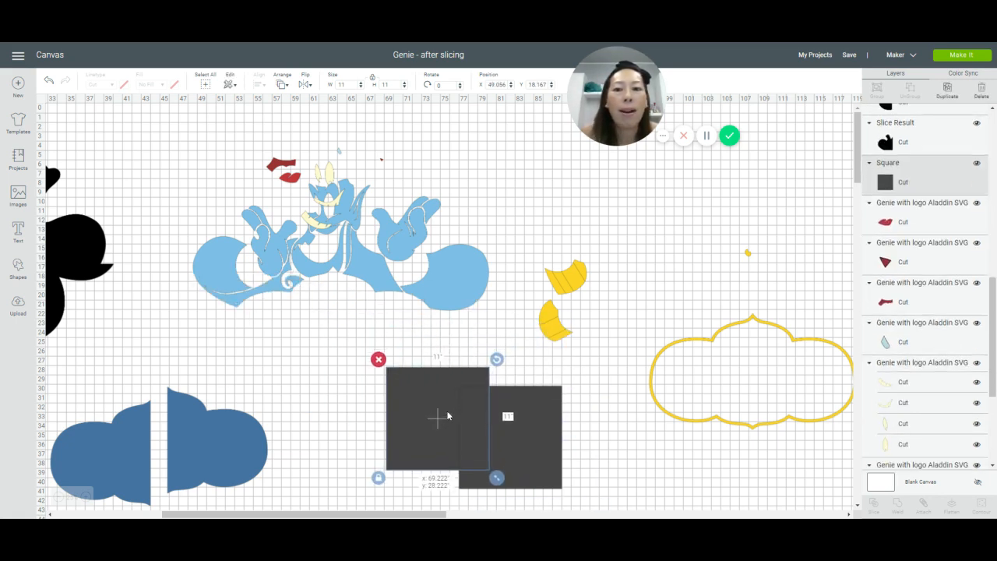
drag(711, 341, 658, 351)
drag(415, 391, 301, 363)
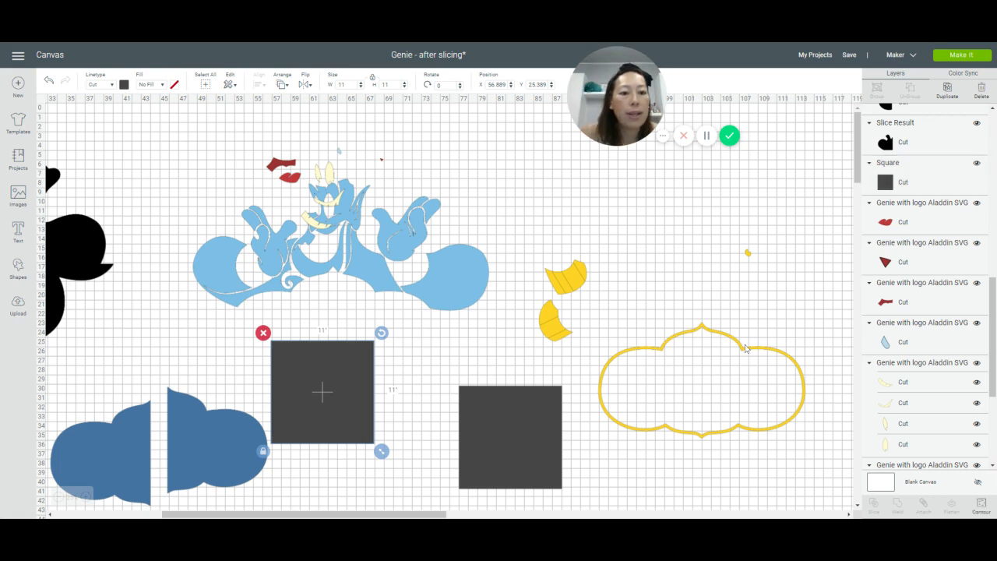
click(747, 348)
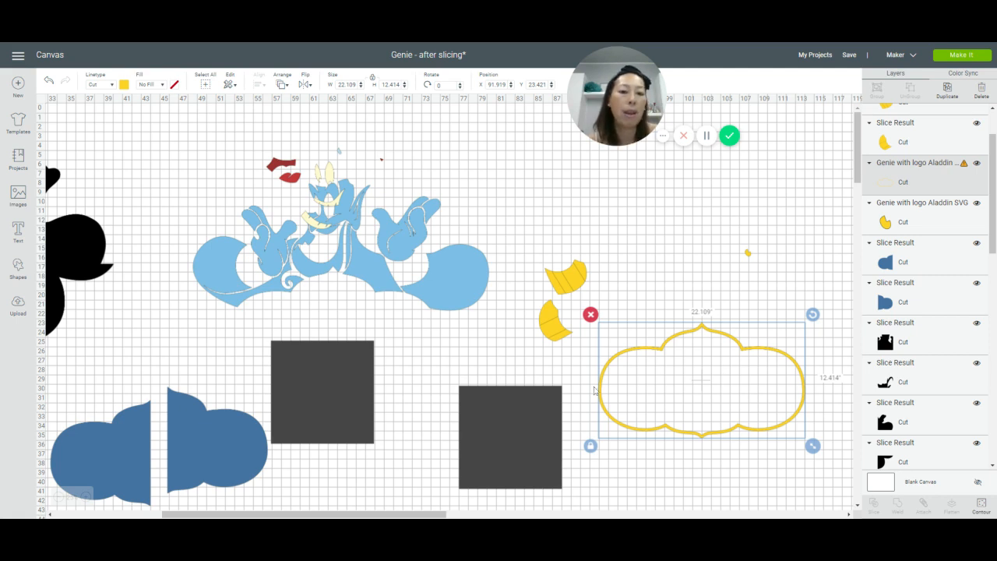
Step: Resize the spare dark square beside the yellow frame to 11.5 by 11.5 inches
click(525, 426)
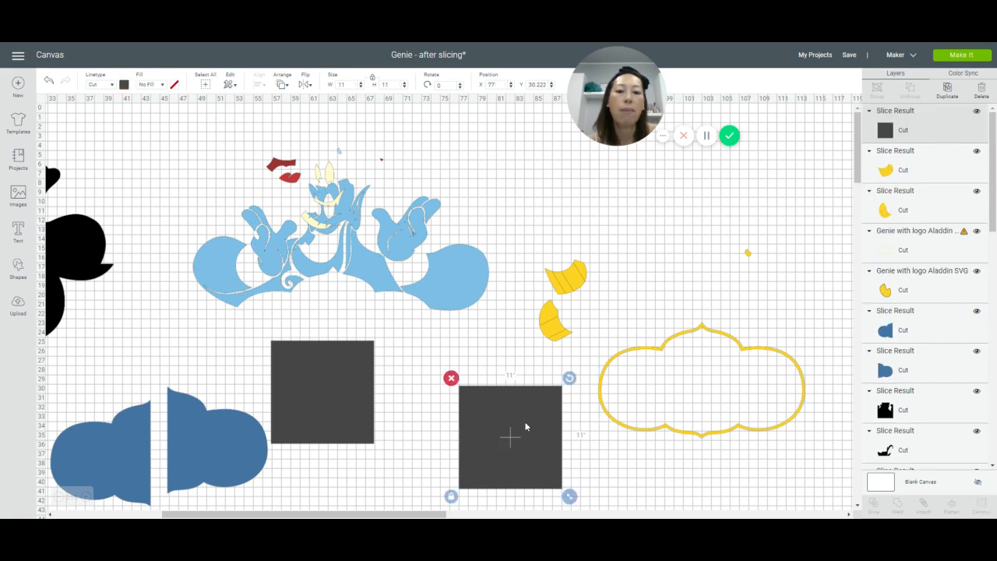
click(347, 84)
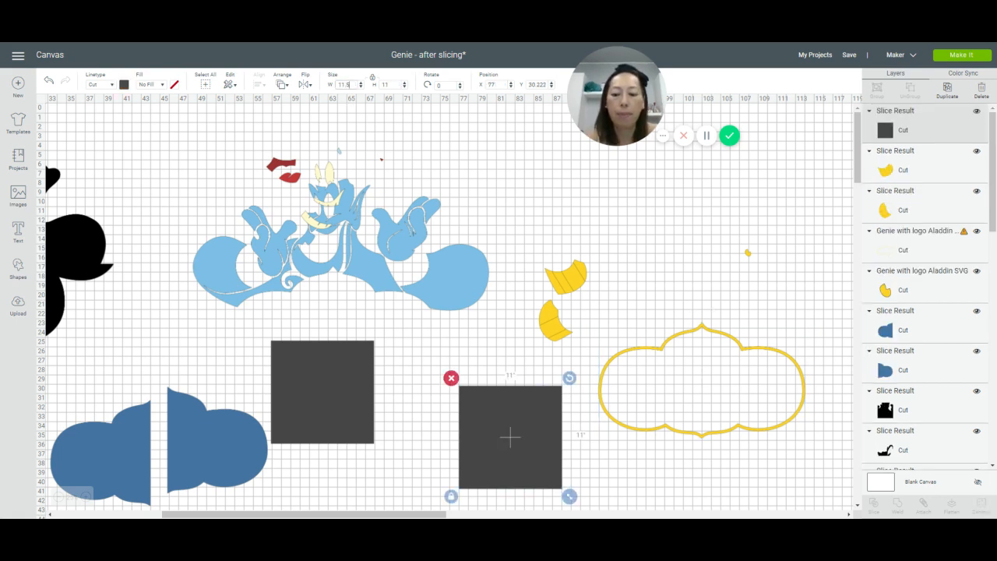
text(.5)
key(Tab)
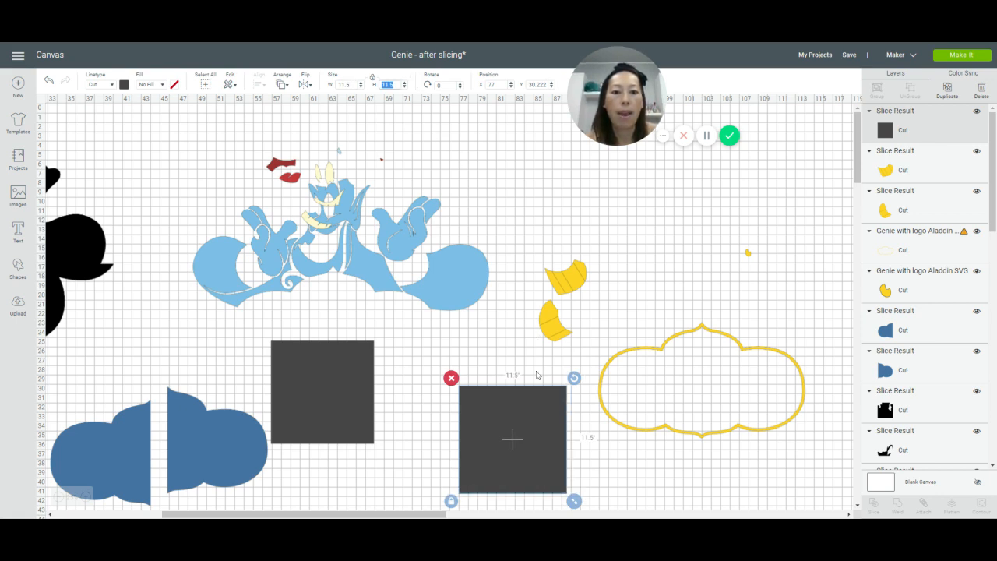
Step: Place the resized square over the lower-left part of the yellow frame and set a duplicate of it aside above the frame
drag(535, 425, 667, 418)
click(948, 88)
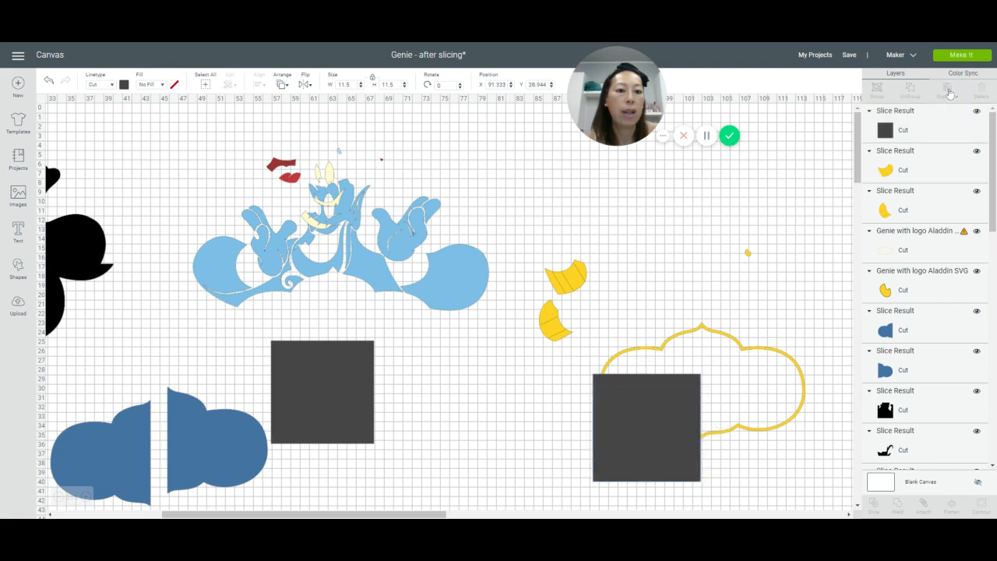
drag(657, 431, 806, 179)
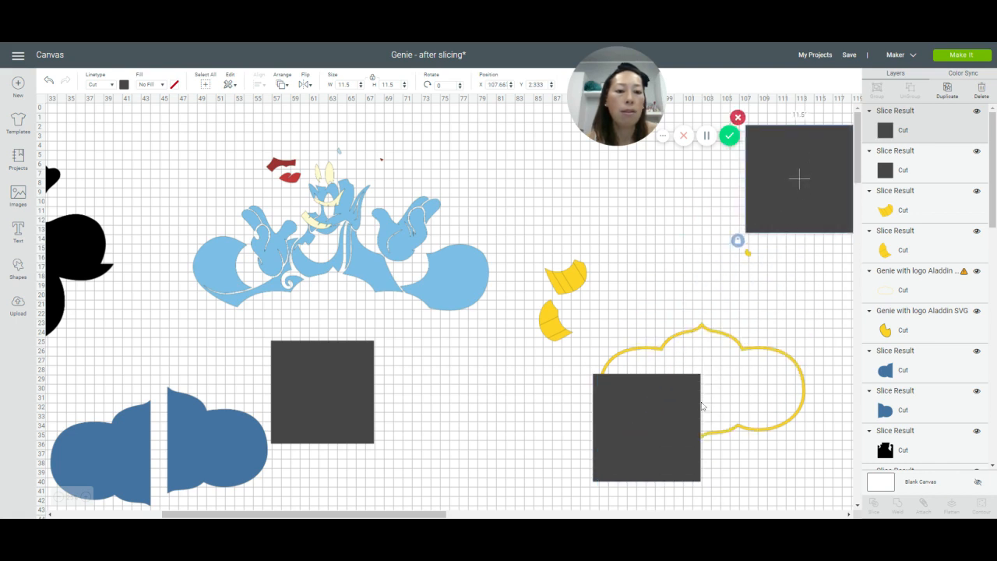
Step: Slice the yellow frame with the overlapping square and clear the sliced square and dark strip leftover off the frame
click(574, 407)
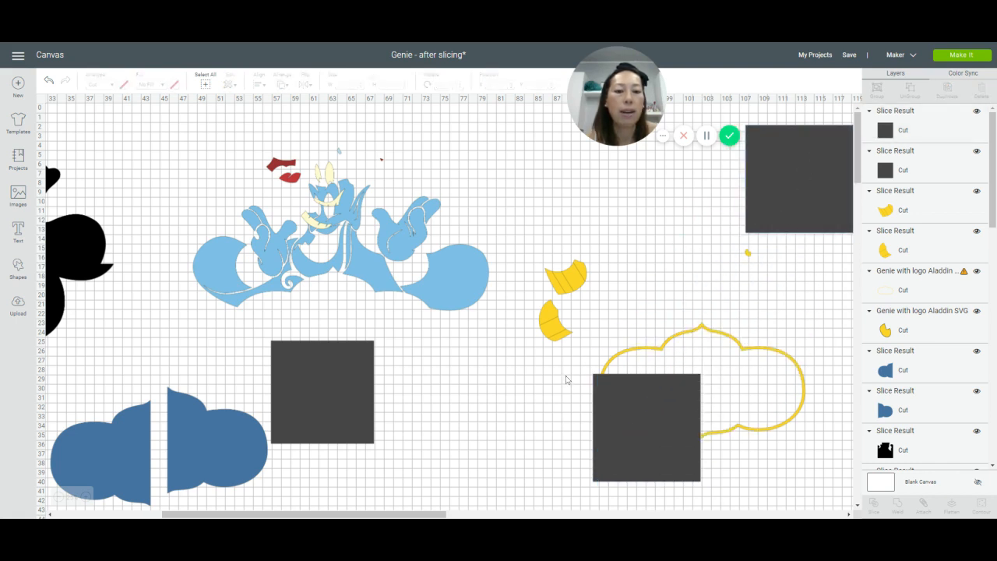
drag(566, 375, 683, 443)
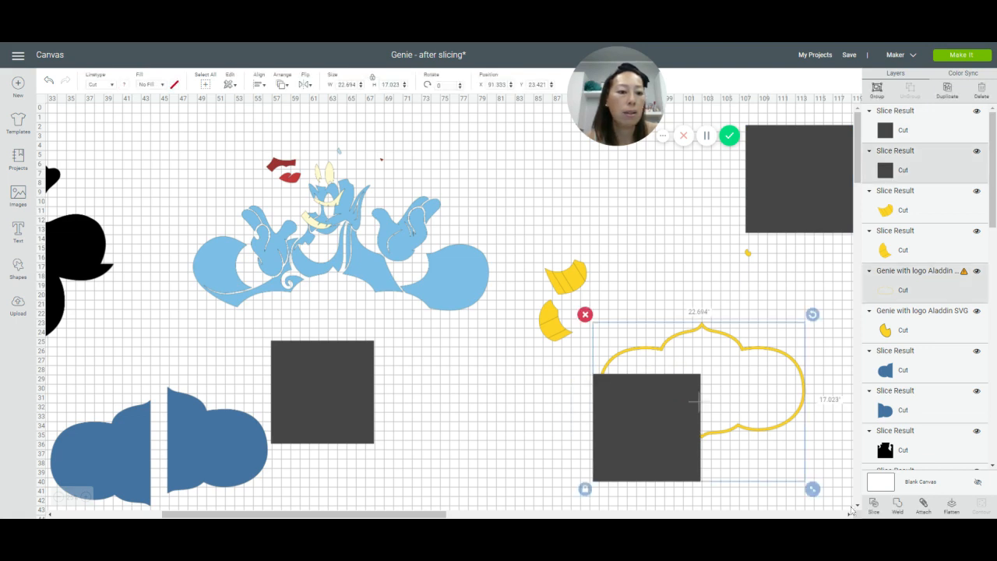
click(873, 505)
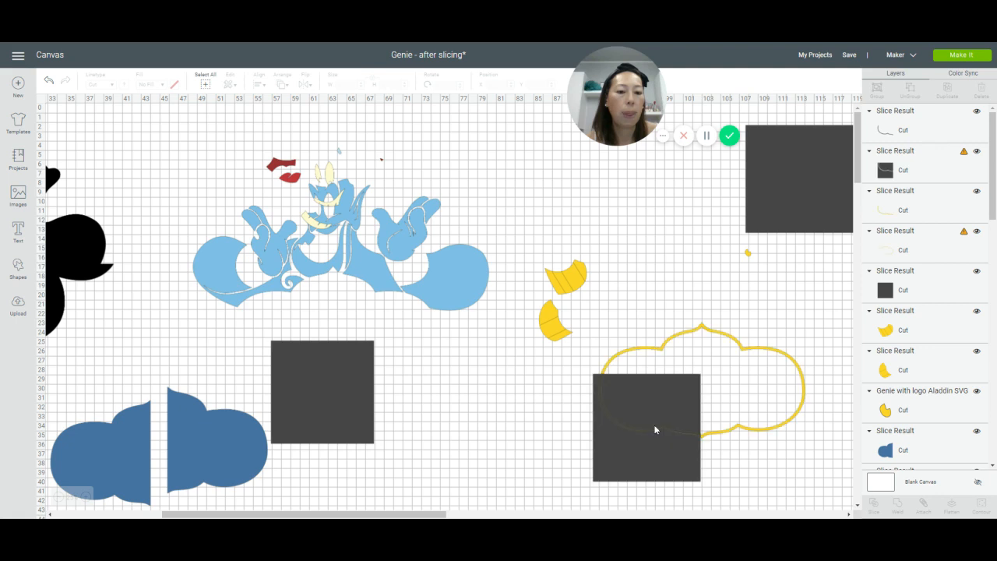
drag(644, 447, 495, 460)
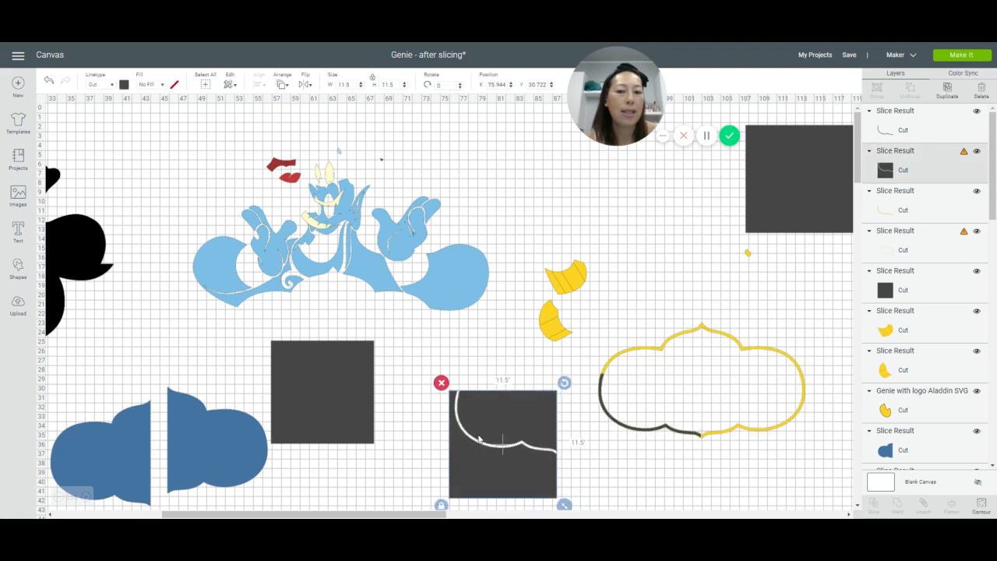
drag(641, 429, 637, 466)
click(589, 403)
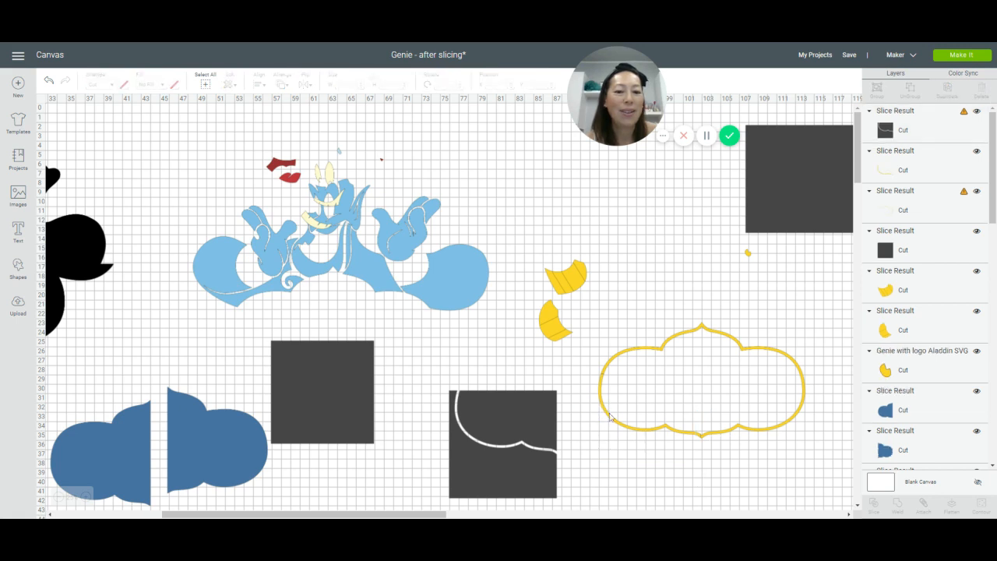
Step: Move the separated lower-left frame piece above the wristbands and delete the sliced square leftover
drag(607, 408, 594, 445)
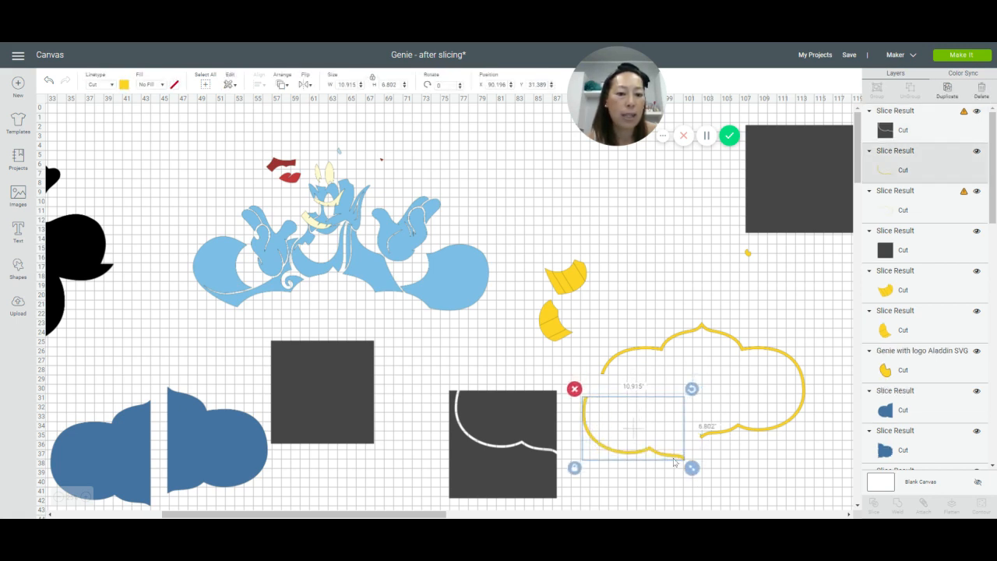
drag(672, 460, 658, 244)
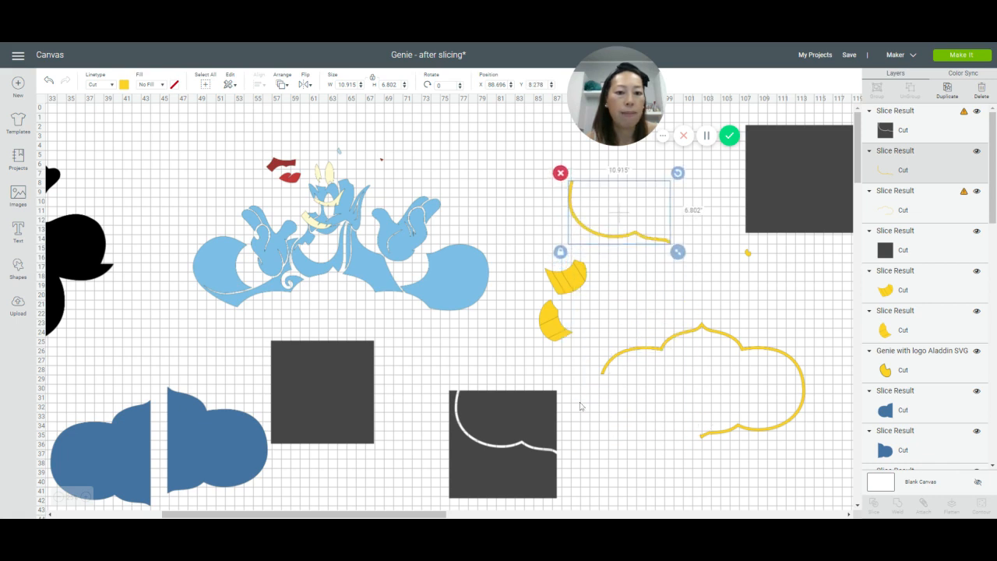
drag(529, 419, 475, 390)
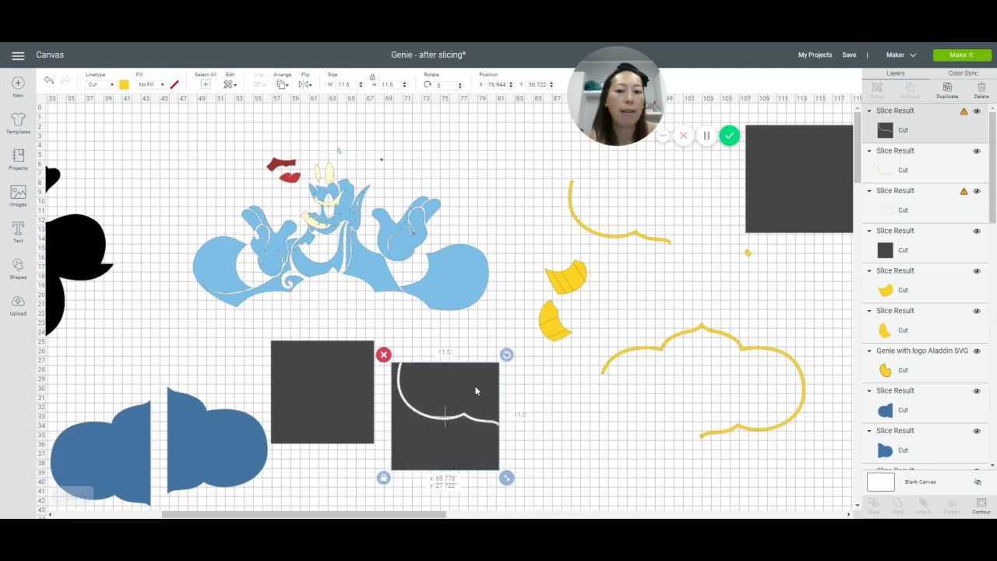
click(383, 355)
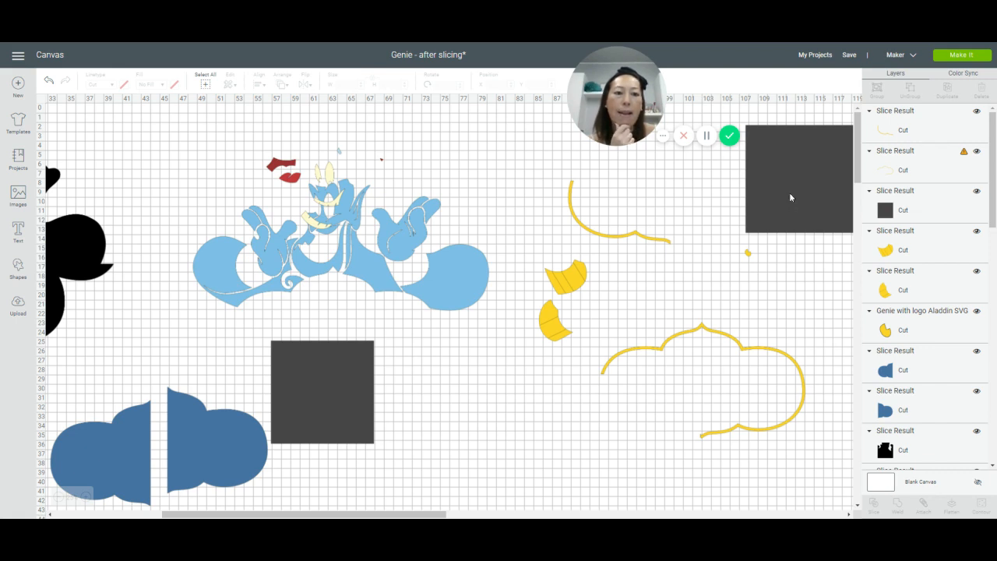
Step: Slice the frame's upper-left part with the duplicate square and move the separated yellow piece up to the first one
drag(788, 193, 638, 390)
click(557, 426)
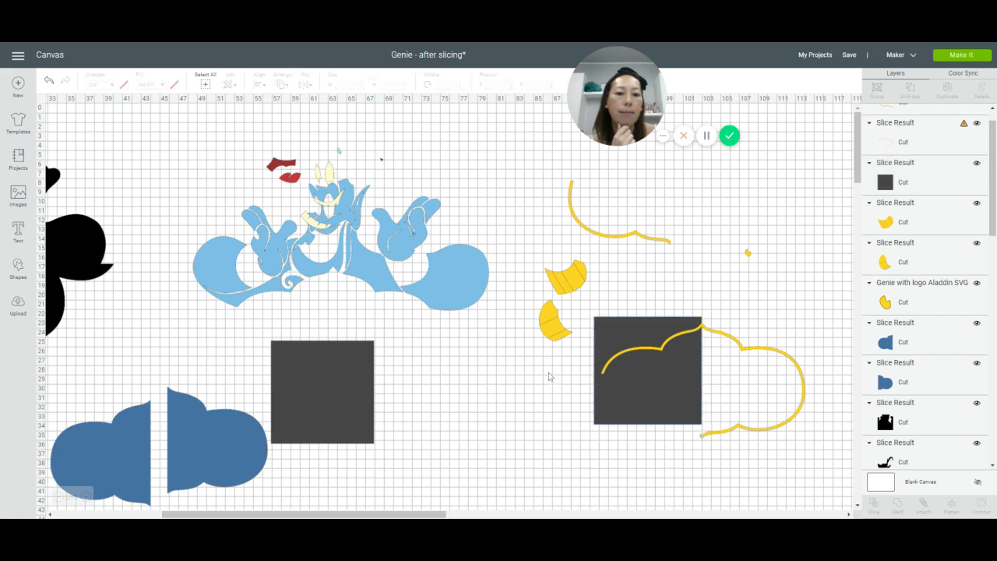
drag(549, 372, 625, 359)
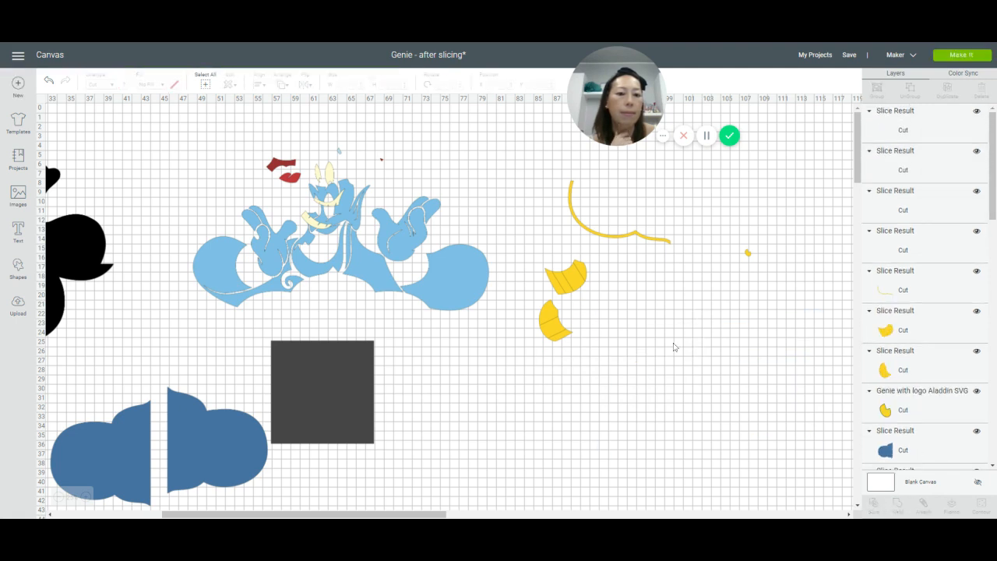
drag(668, 345, 668, 230)
Step: Move the sliced square clear of the frame and delete the dark strip left along the upper-left outline
drag(657, 398, 596, 464)
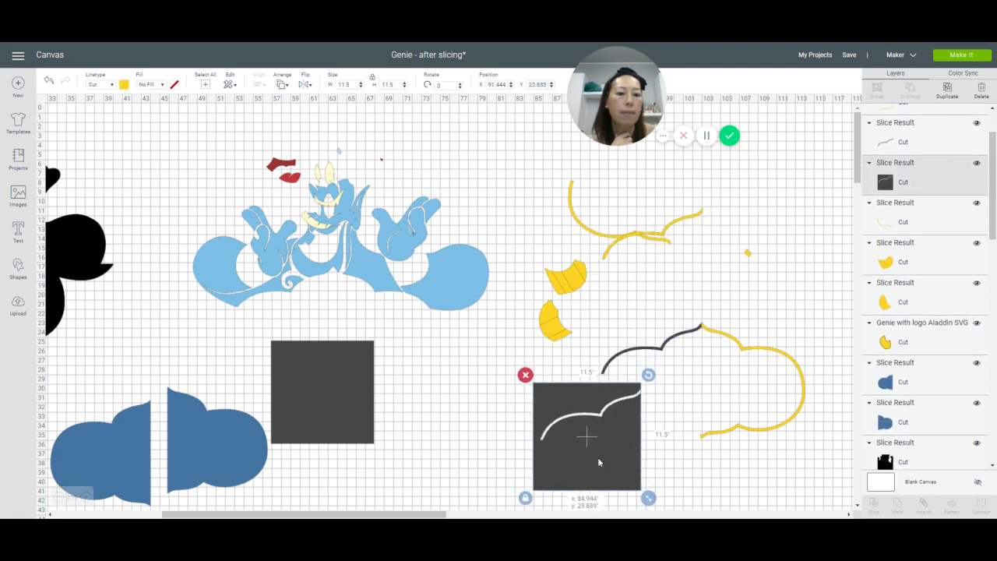
click(670, 346)
key(Delete)
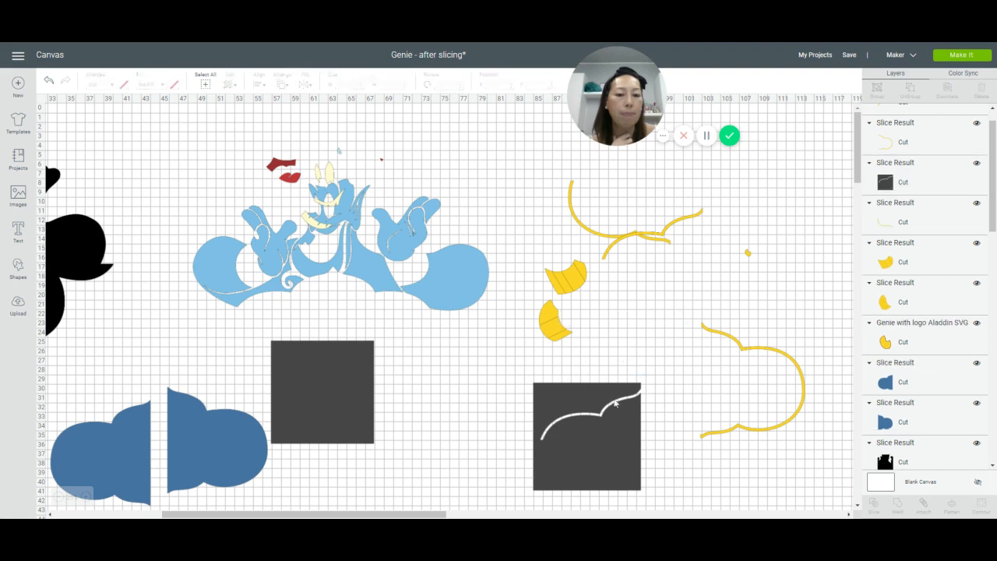
Step: Place the leftover square over the upper part of the remaining frame half and slice the two
drag(604, 446, 768, 325)
drag(819, 465, 780, 351)
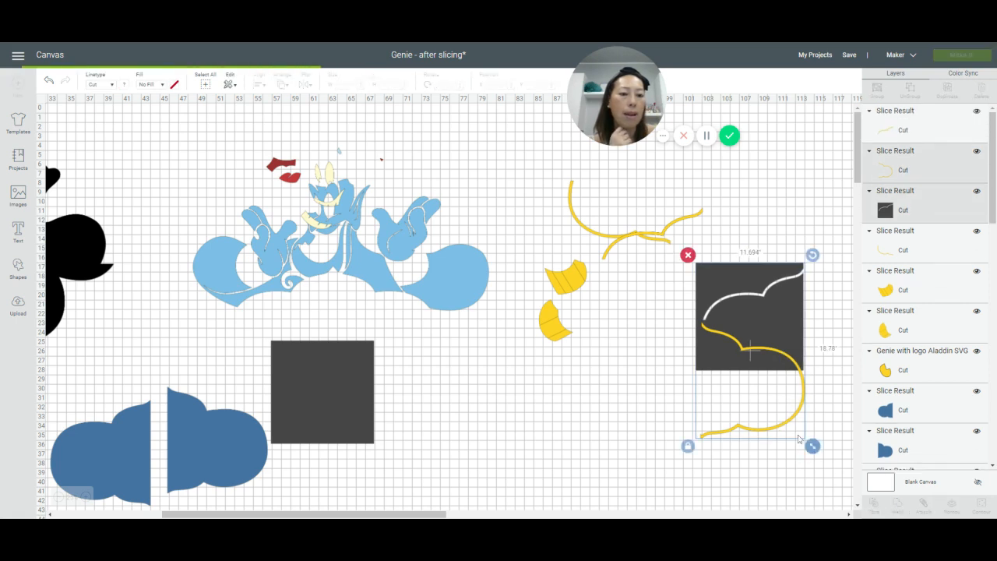
key(Delete)
key(ctrl+z)
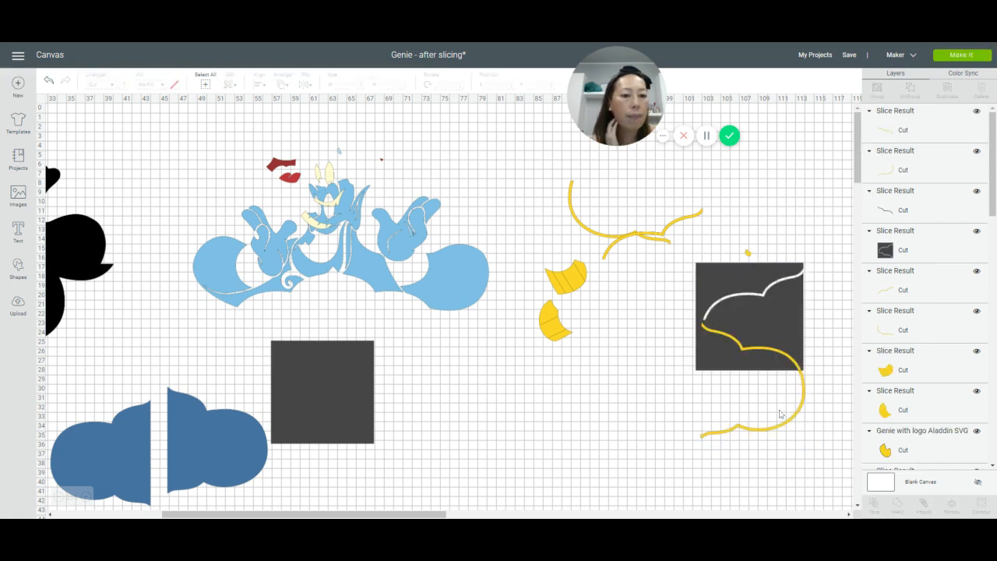
Step: Move the two right-hand frame pieces to the other cut pieces and delete the leftover square with its dark strip
drag(778, 431, 624, 243)
drag(746, 353, 620, 207)
drag(795, 446, 710, 299)
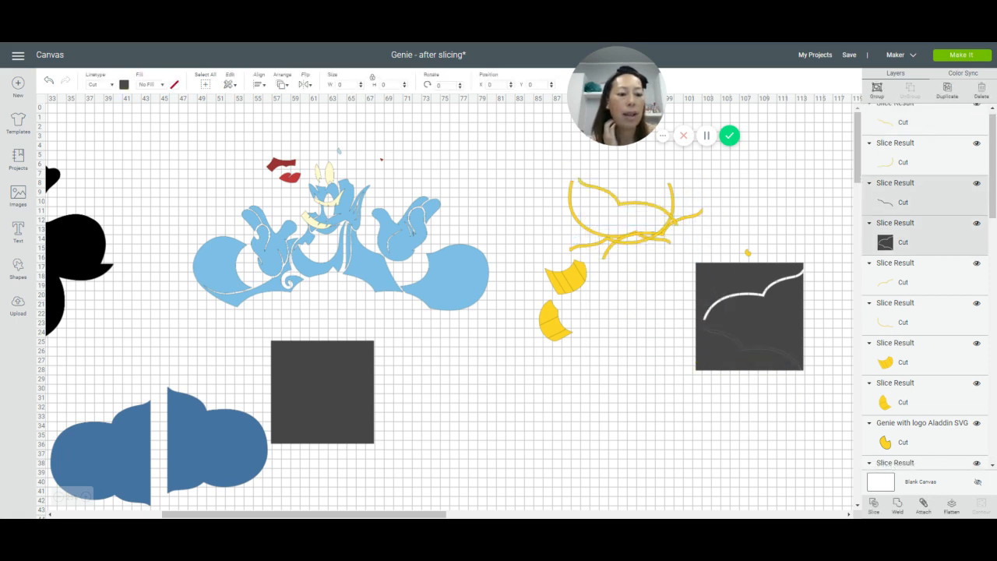
key(Delete)
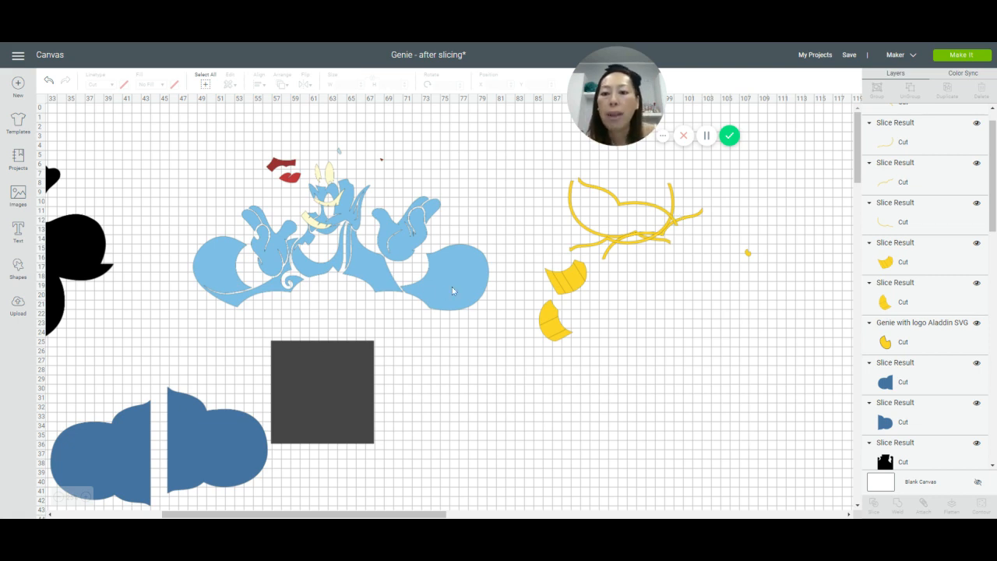
Step: Move the light-blue Genie layers below the wristbands and shift the red mouth pieces away from the cream face pieces
drag(452, 291, 743, 480)
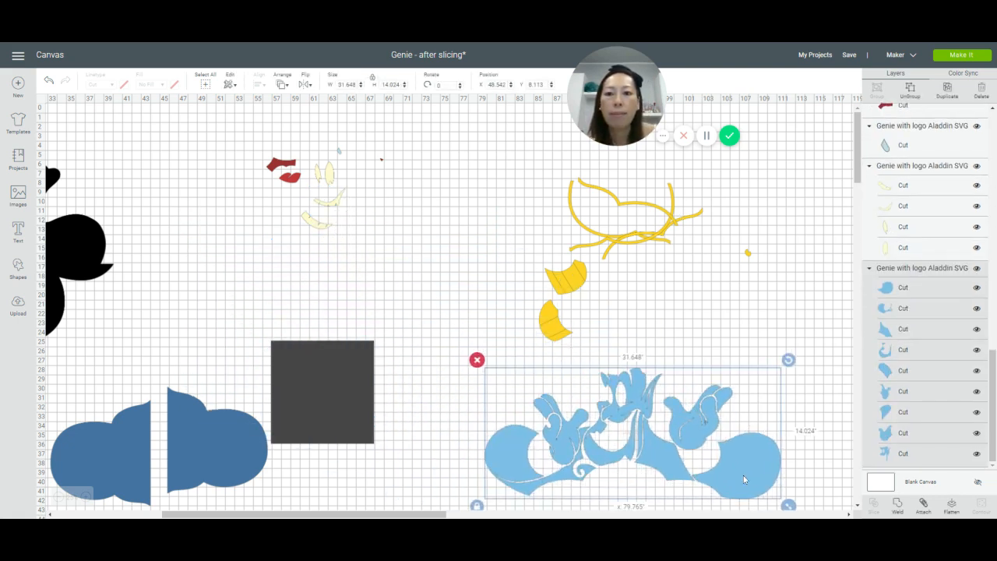
drag(290, 179, 220, 183)
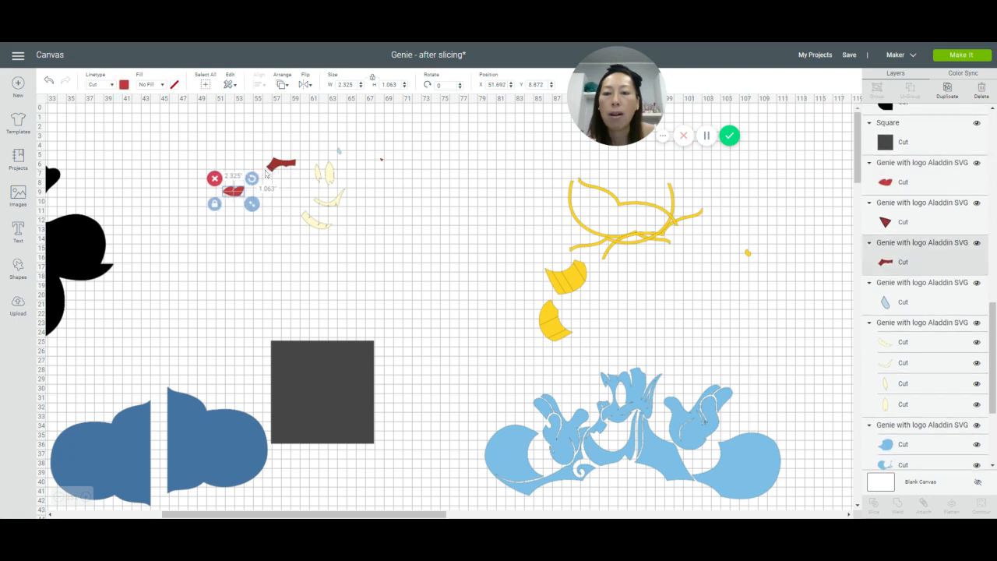
click(317, 180)
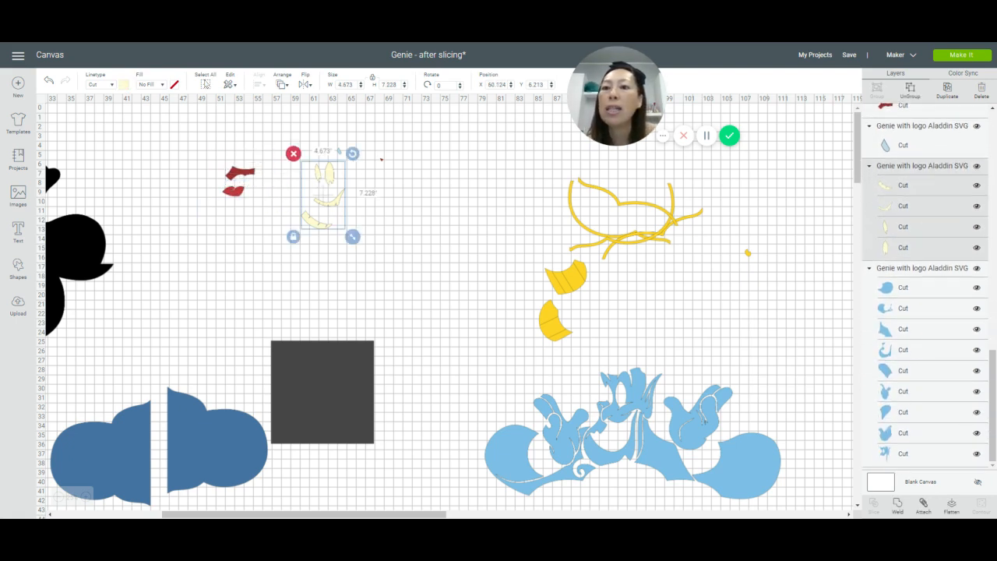
click(137, 126)
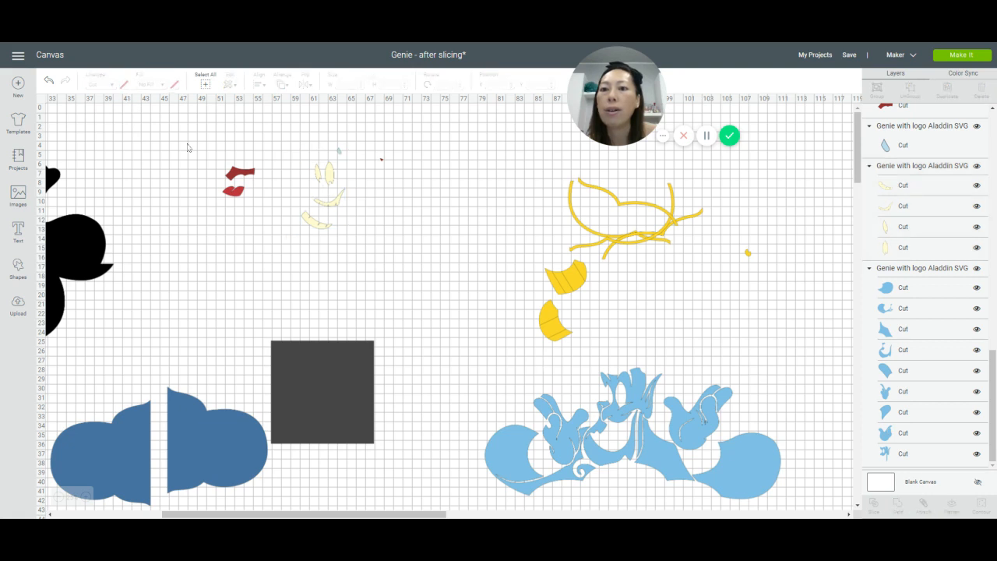
Step: Review the material colors available for the red lips
click(236, 191)
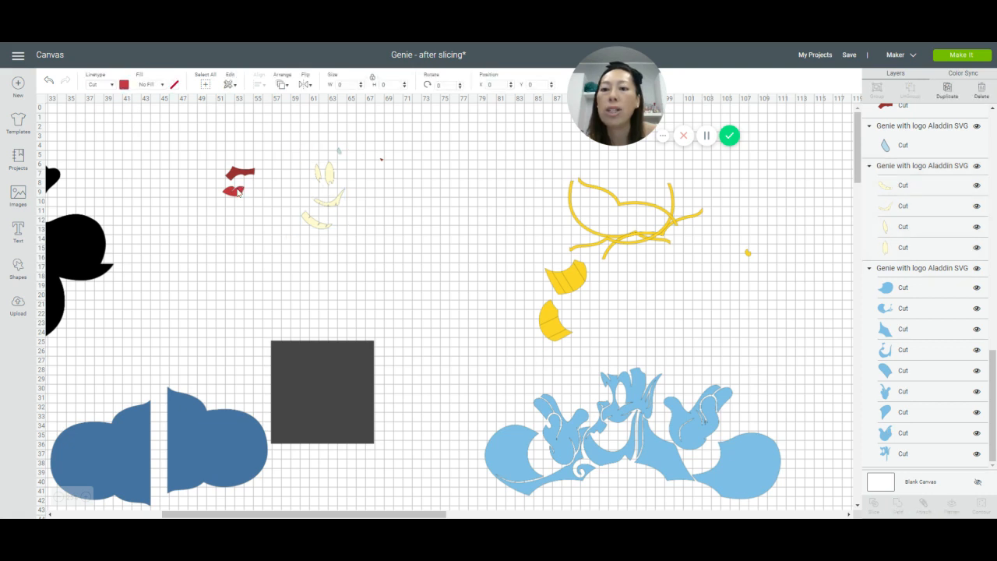
click(123, 85)
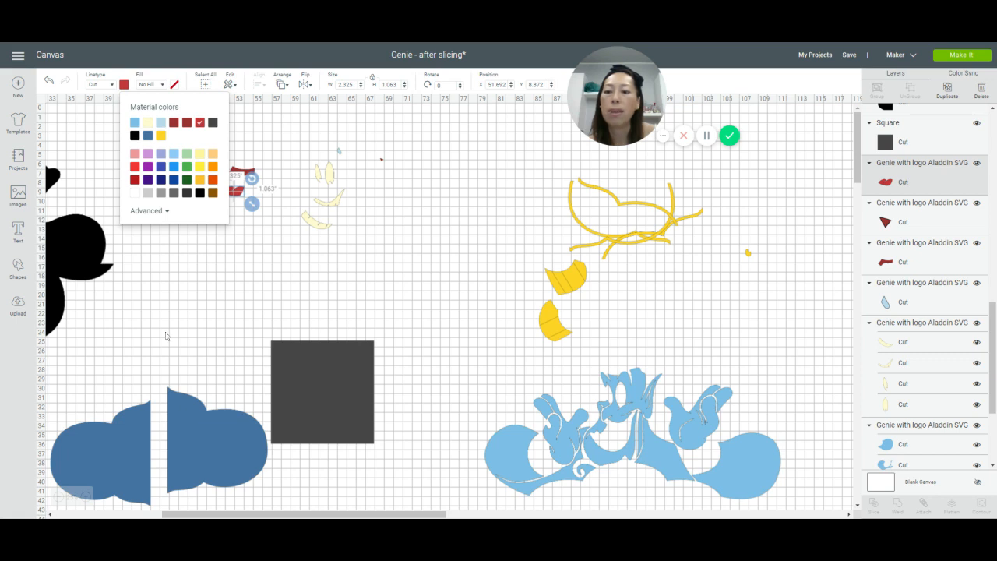
click(130, 468)
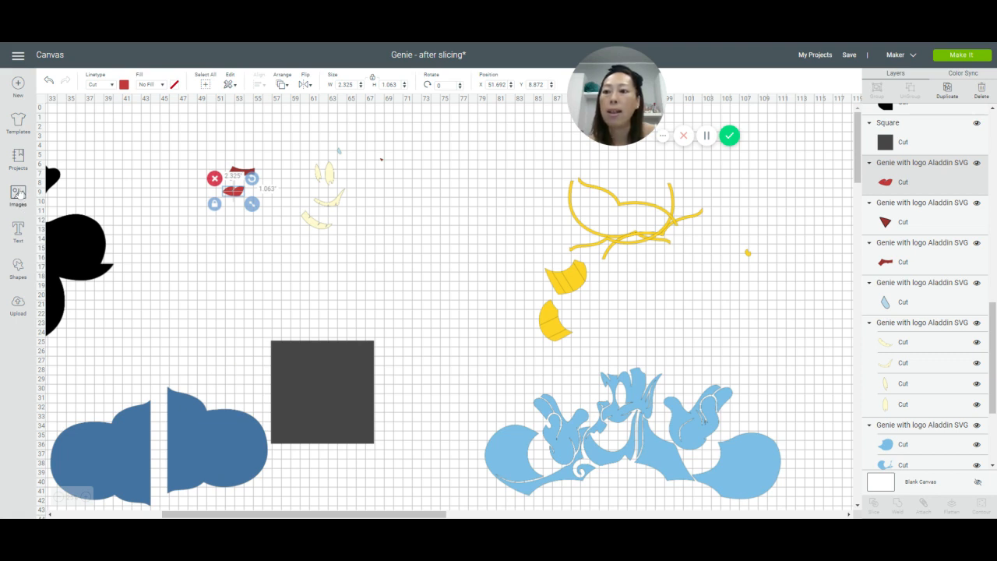
Step: Insert the uploaded Genie with Aladdin logo image onto the canvas
click(17, 197)
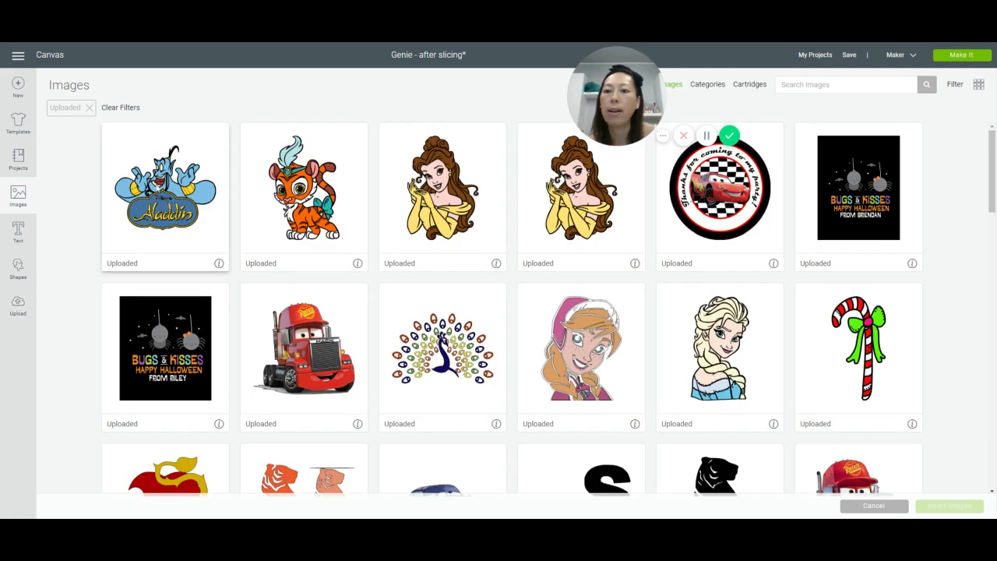
click(159, 188)
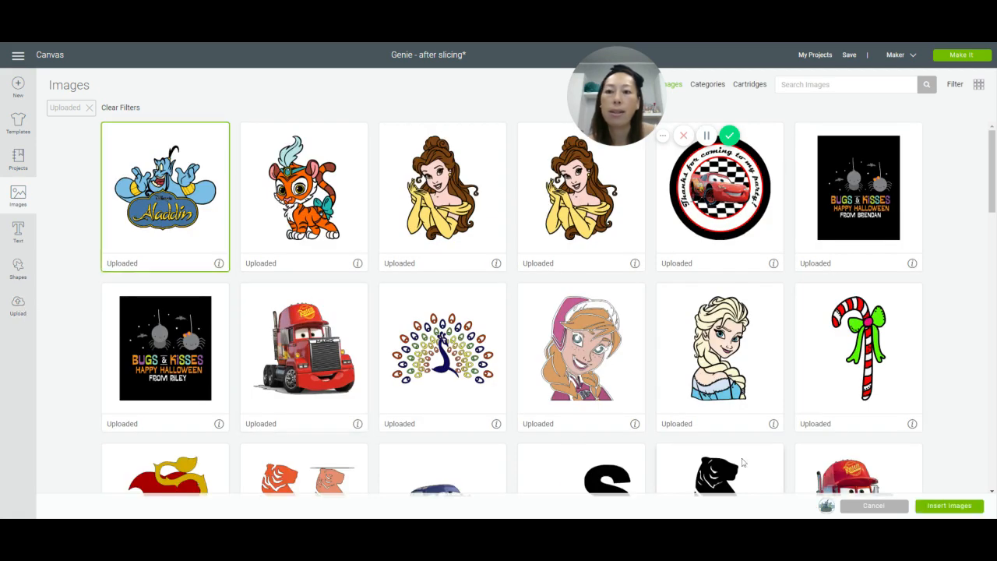
click(952, 511)
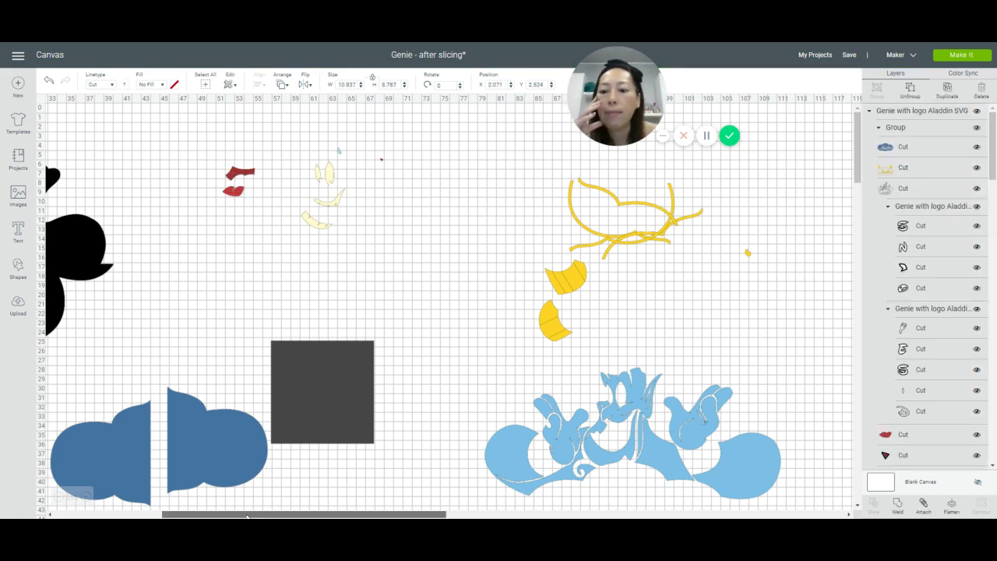
Step: Move the inserted Genie image inward, enlarge it to about 42.3 by 34.3 inches and select the separate dark red mouth piece
drag(252, 513, 144, 513)
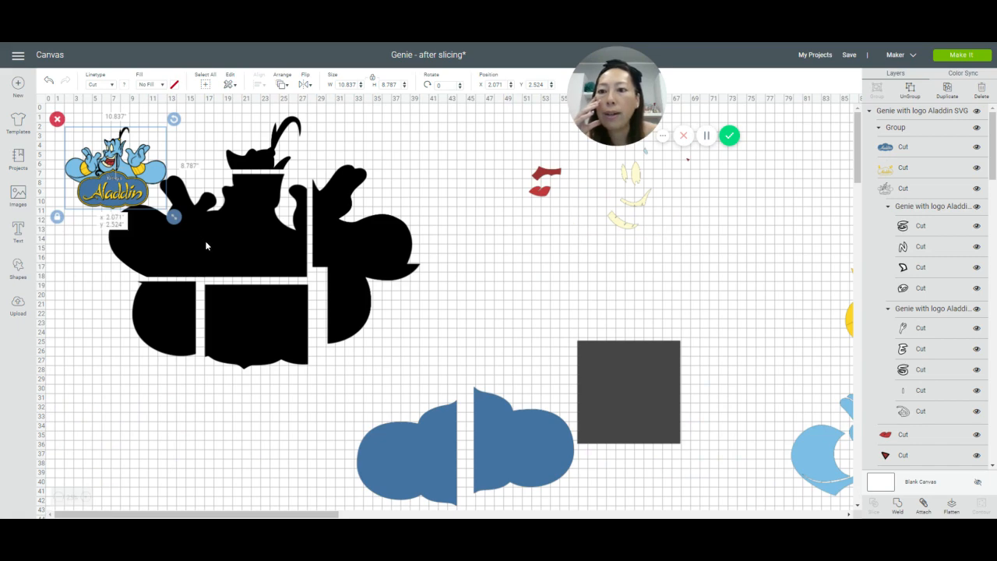
drag(114, 207, 217, 275)
drag(279, 288, 563, 507)
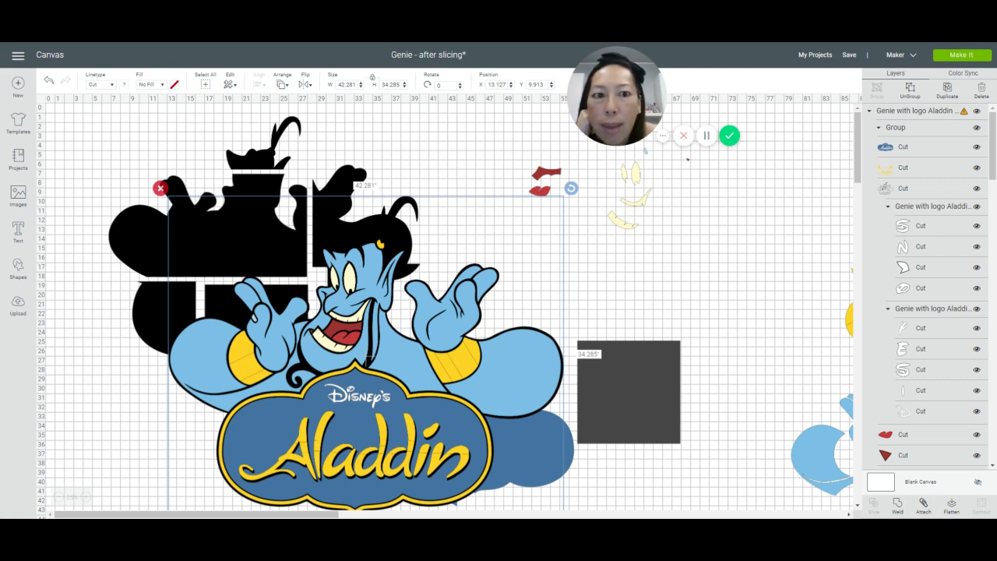
click(559, 174)
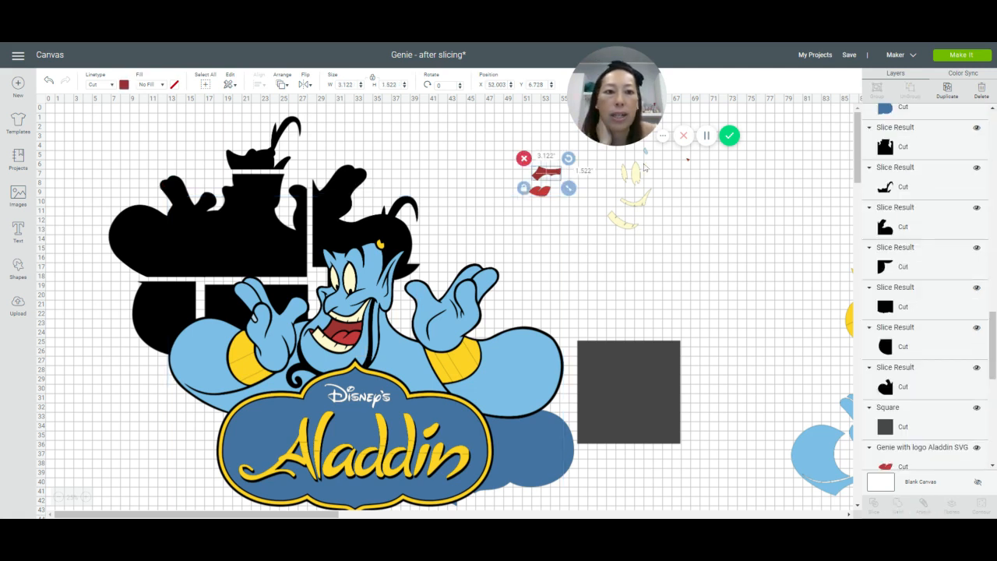
Step: Use Color Sync to match the dark red triangle to the dark red mouth piece and the pale-blue piece to the main light-blue layers
click(688, 164)
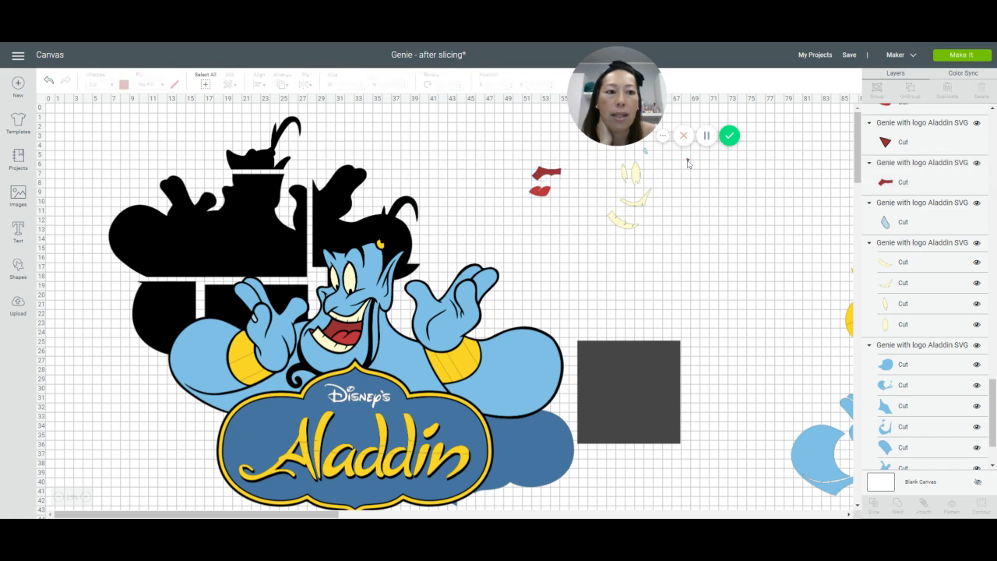
click(964, 75)
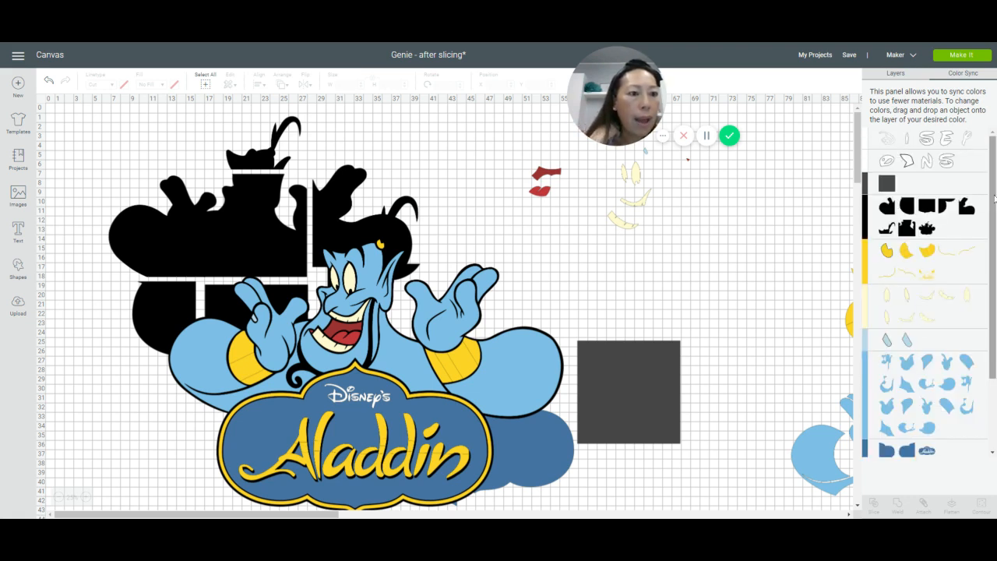
drag(993, 266, 995, 334)
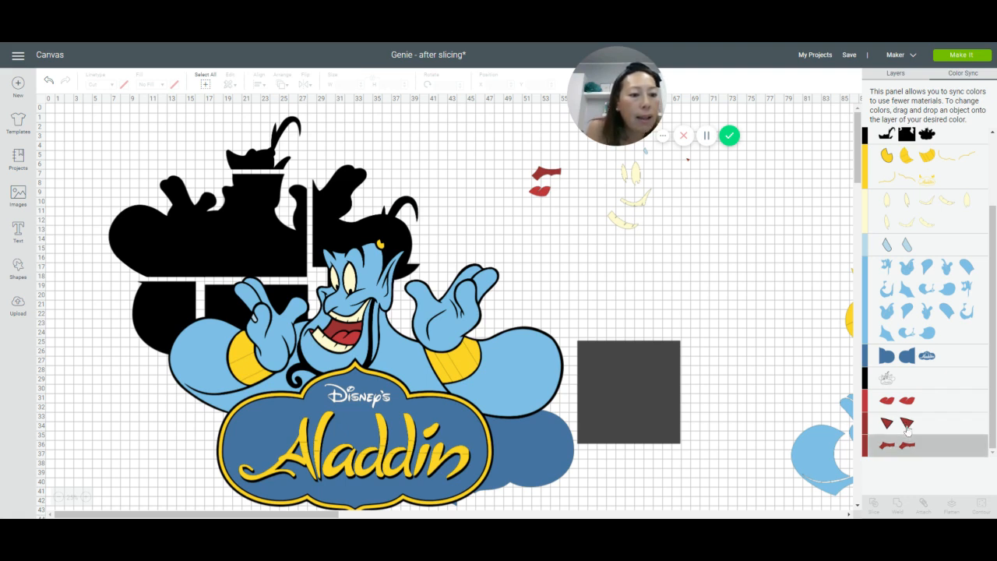
drag(887, 423, 895, 450)
drag(879, 457, 879, 456)
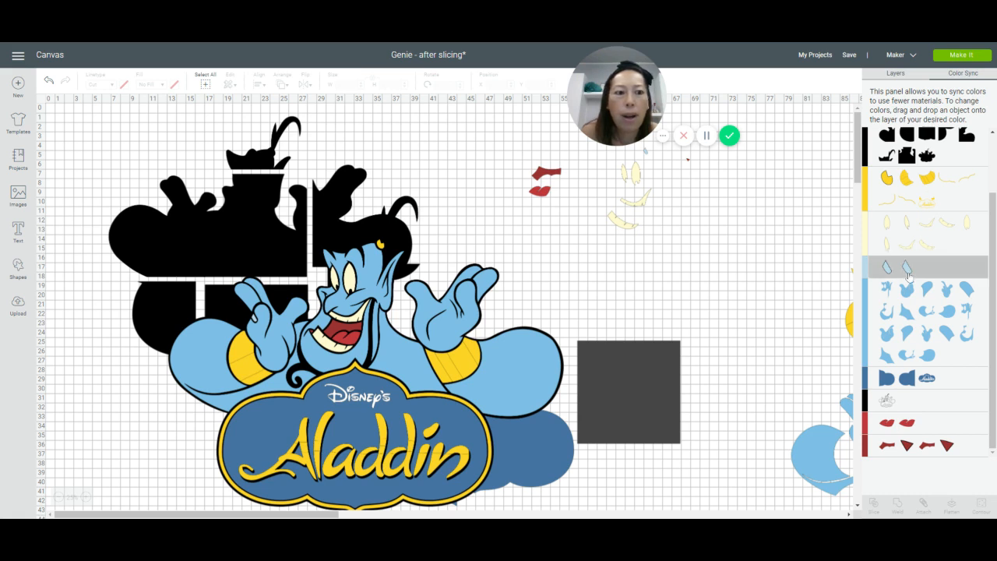
drag(907, 268, 903, 367)
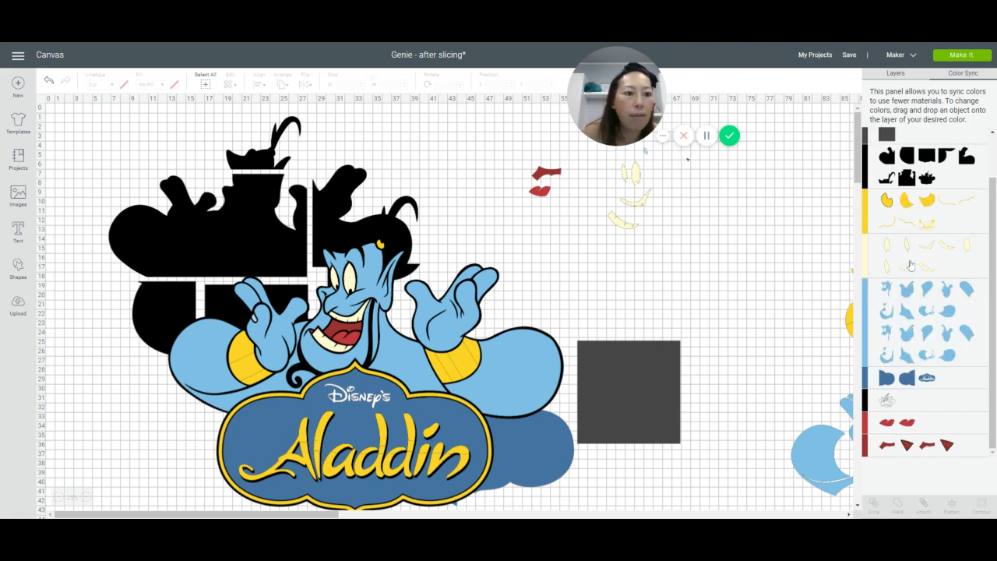
drag(910, 266, 908, 218)
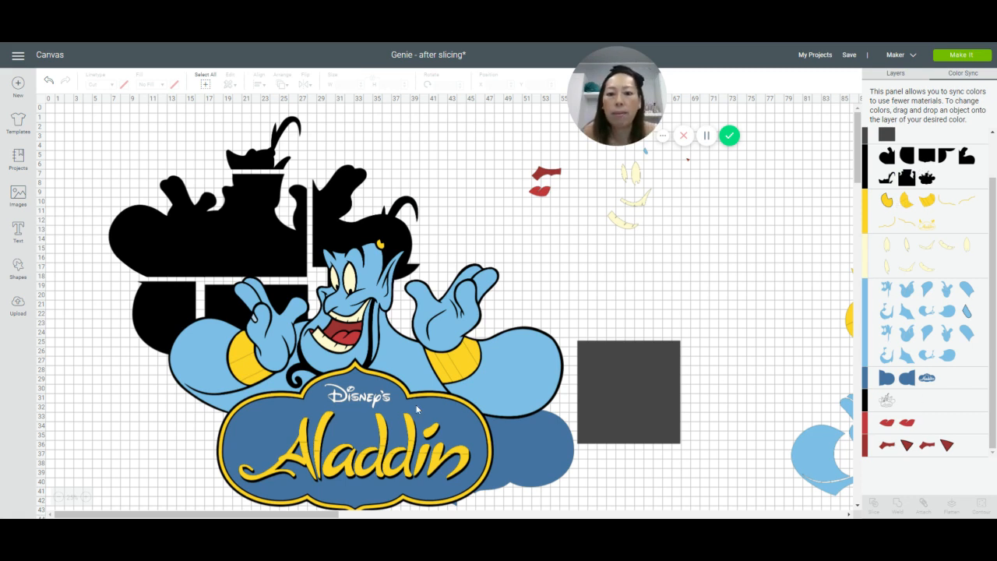
Step: Delete the full Genie reference image and move the dark red mouth piece to the upper left of the red lips
key(ctrl+v)
key(Delete)
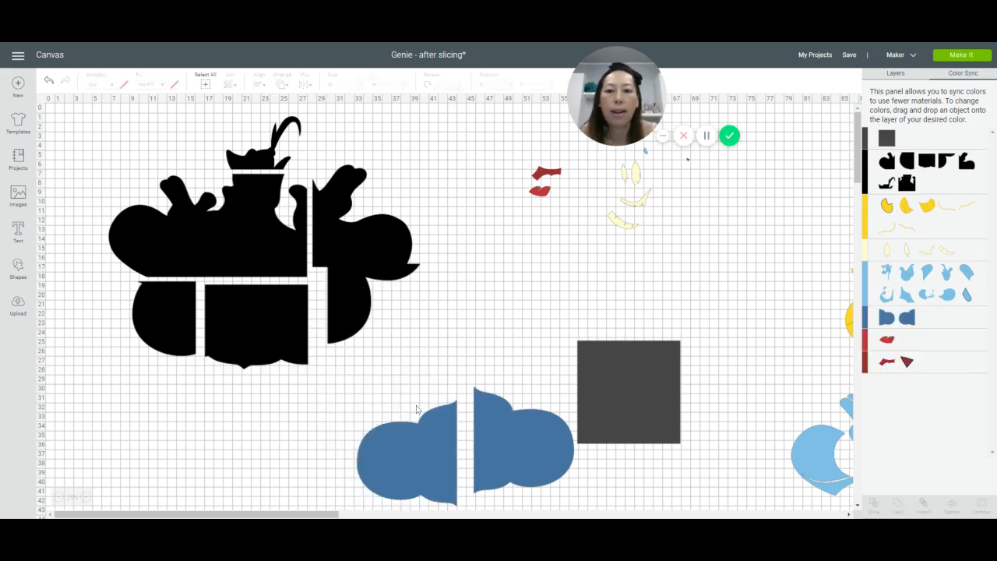
click(546, 178)
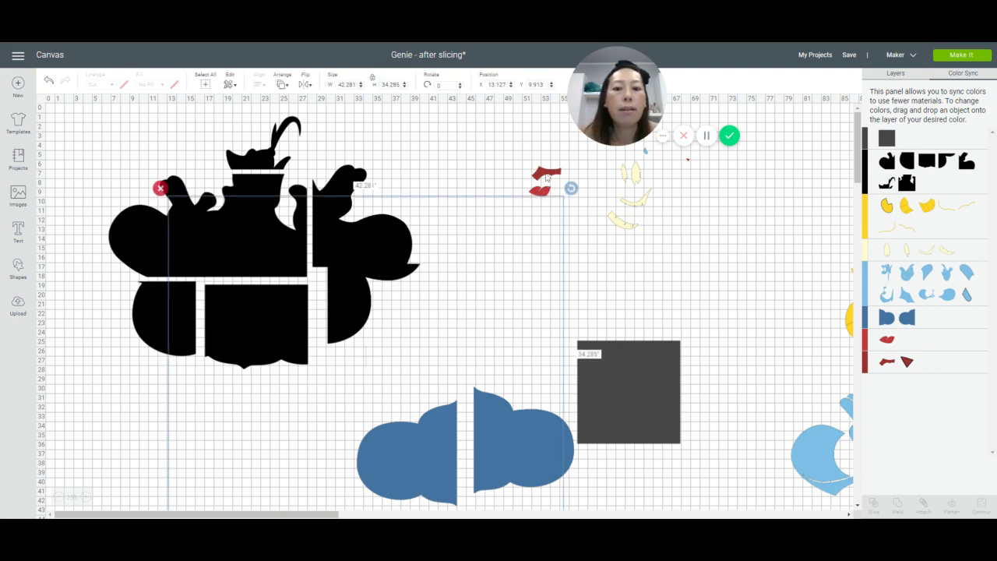
click(547, 178)
mouse_move(546, 177)
mouse_down()
mouse_move(553, 227)
mouse_move(588, 216)
mouse_move(574, 193)
mouse_move(546, 192)
mouse_up()
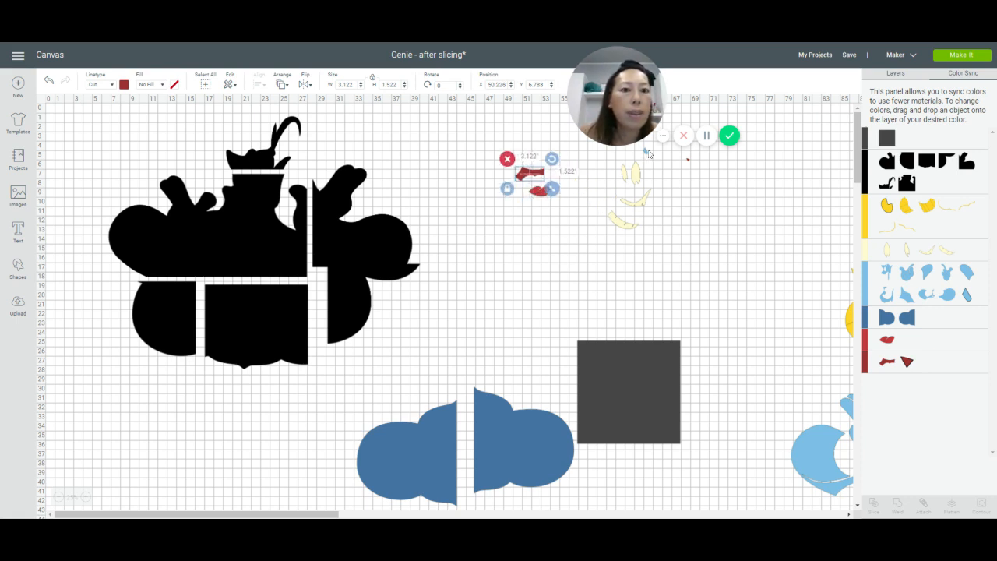
drag(646, 153, 637, 175)
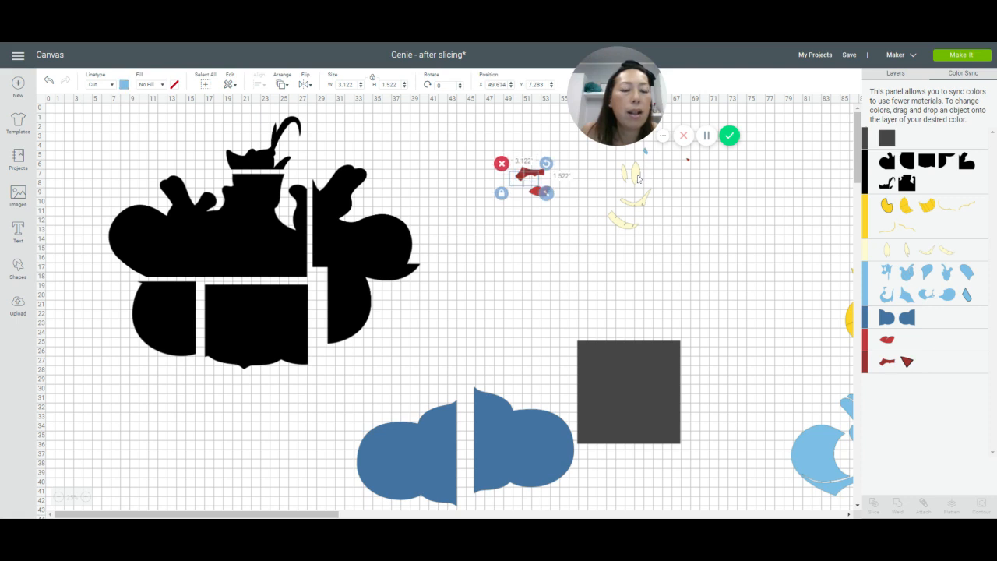
Step: Move the grouped cream face pieces down, away from the small blue and dark red pieces
shift+click(638, 178)
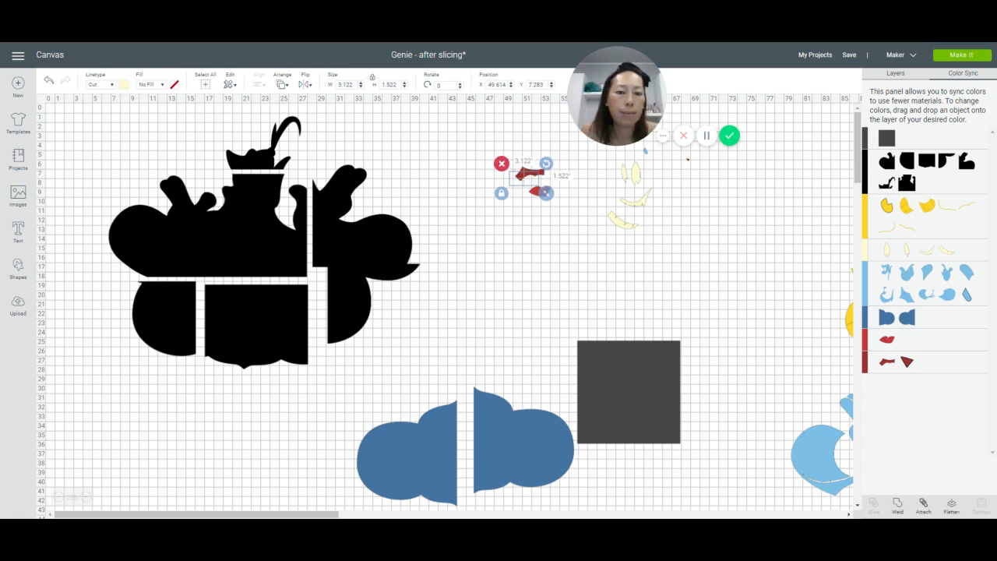
click(642, 204)
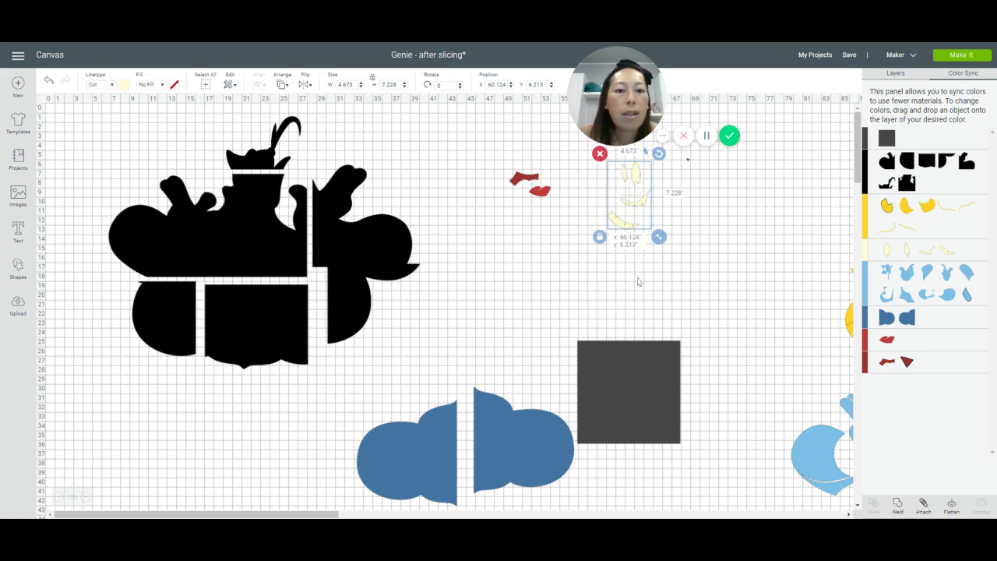
drag(638, 281, 630, 308)
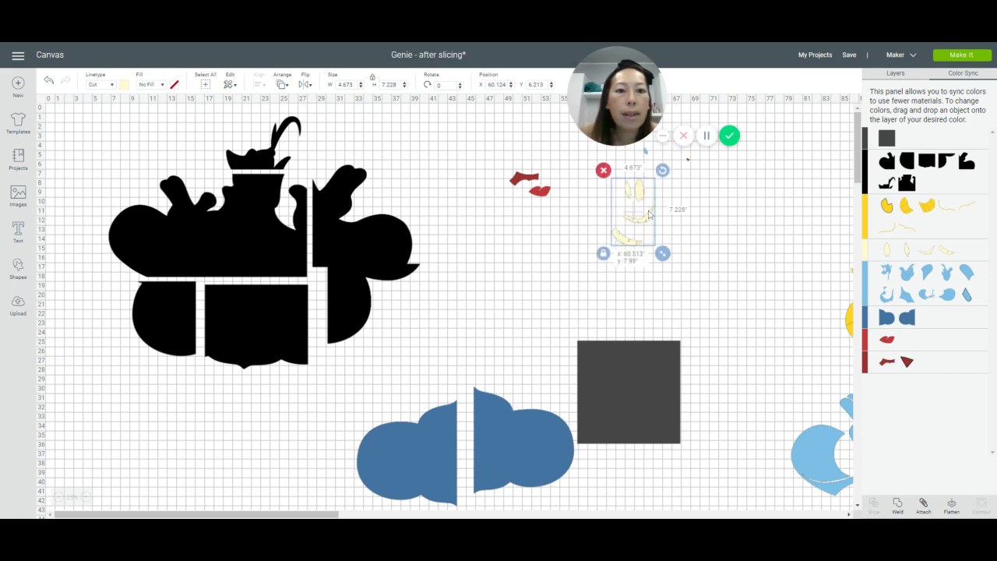
drag(649, 214, 633, 237)
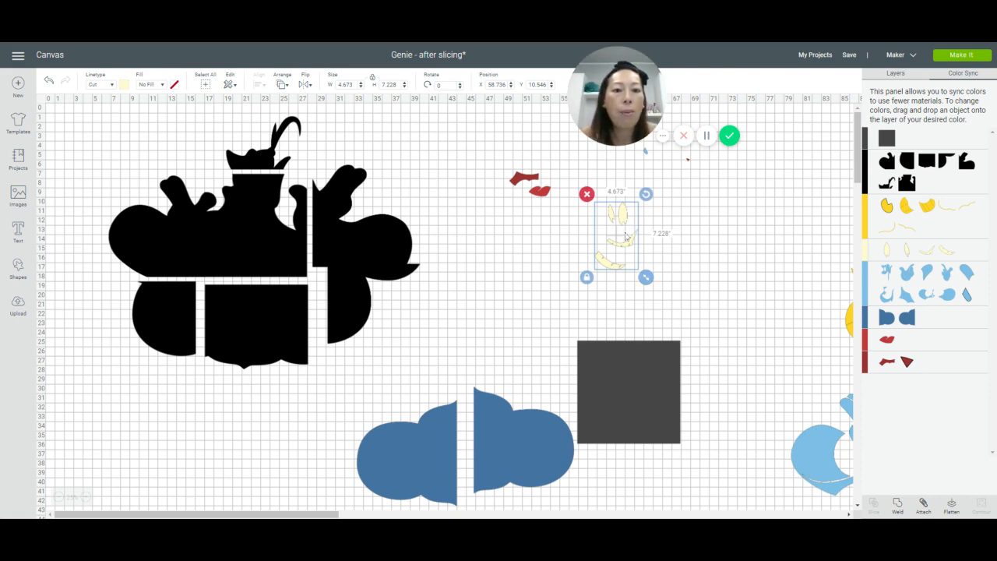
Step: Duplicate the 11-inch dark gray square and place the copy up and to the left, just below the cream face pieces
click(633, 381)
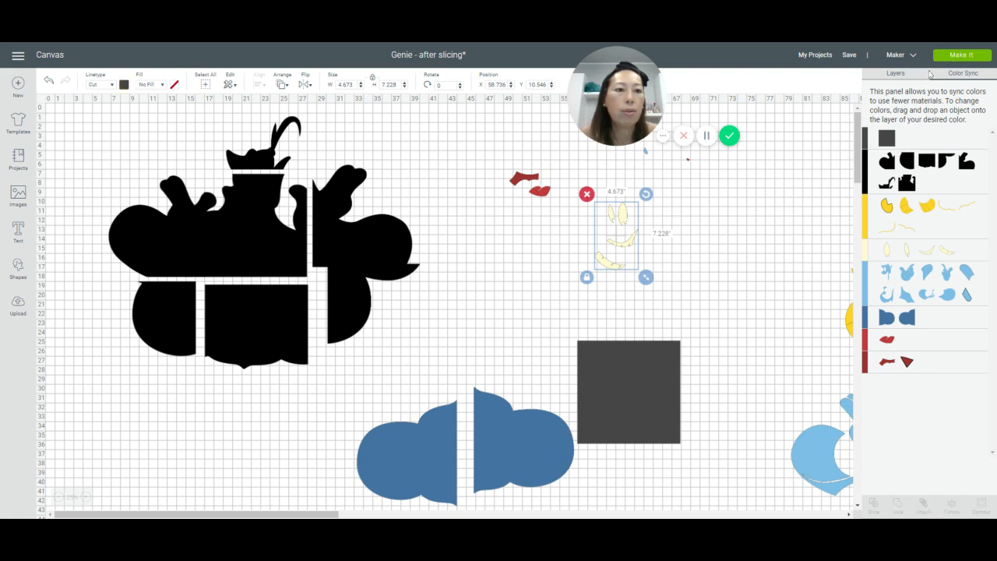
click(895, 74)
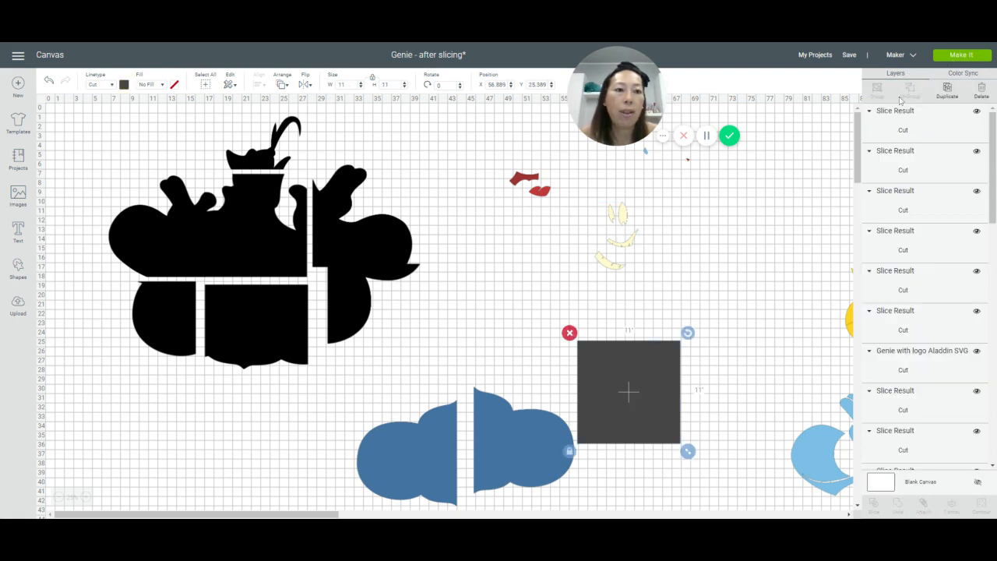
click(947, 91)
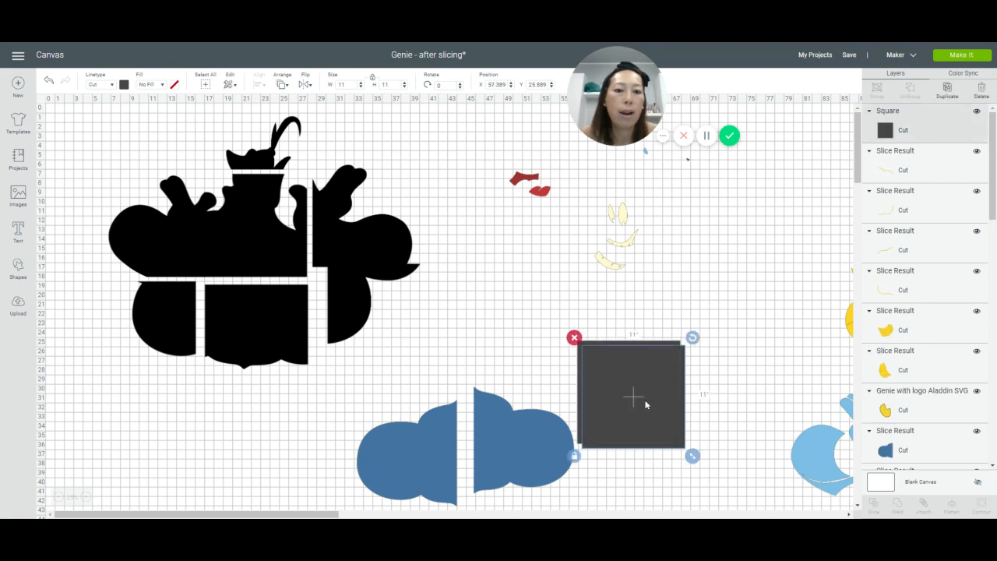
drag(643, 391, 590, 294)
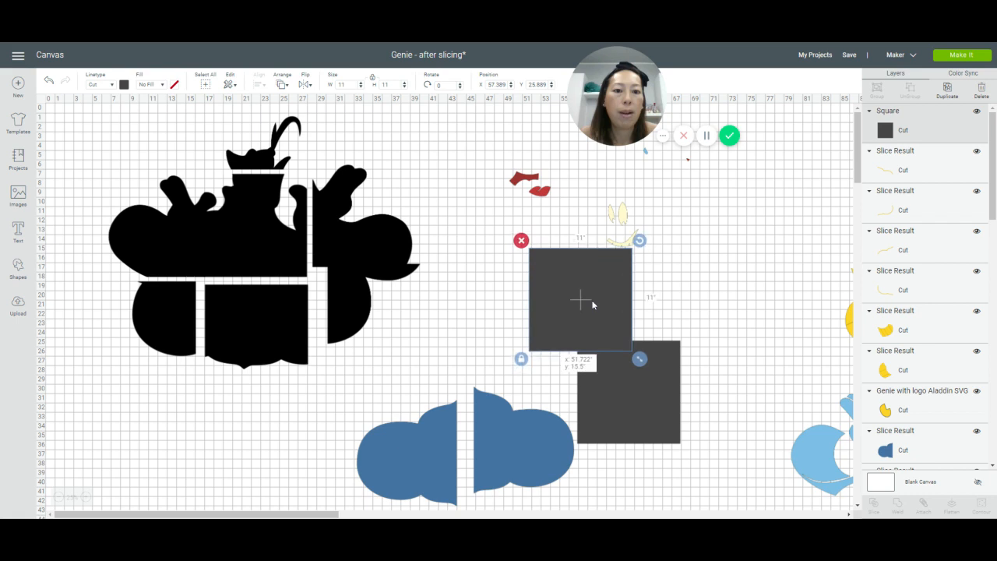
Step: Select the duplicated square together with the cream face group to check whether Slice is available for them
click(732, 258)
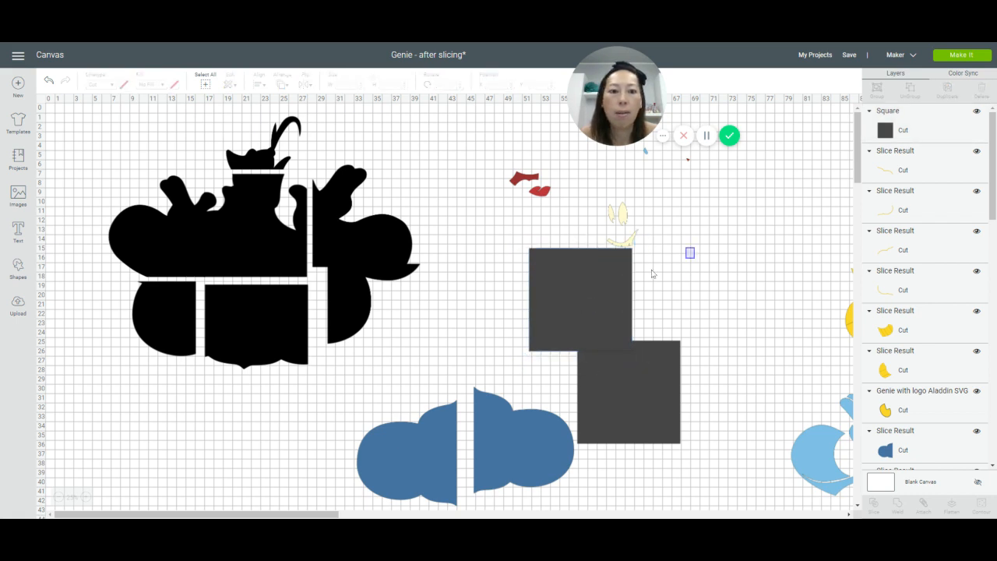
drag(694, 247, 603, 258)
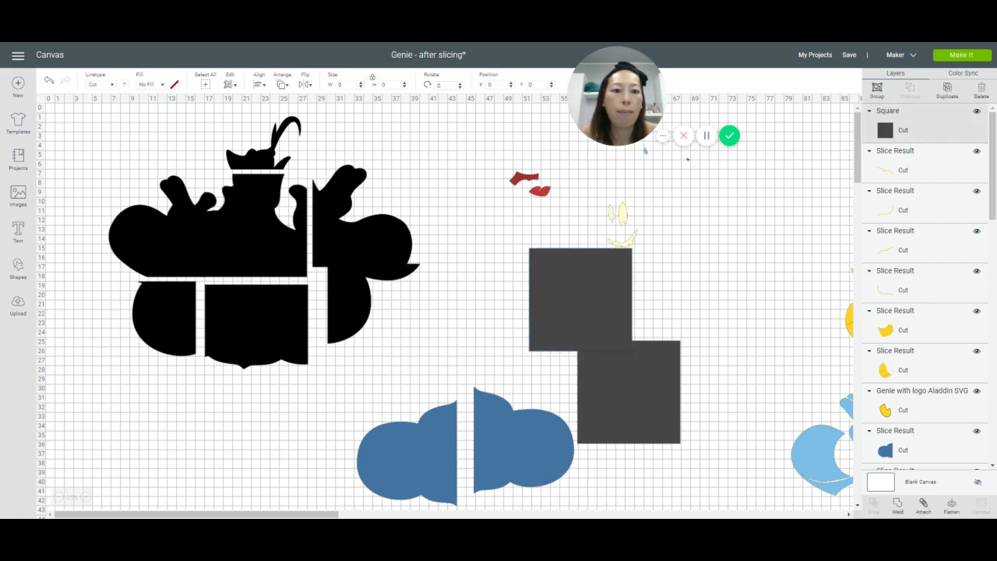
click(716, 297)
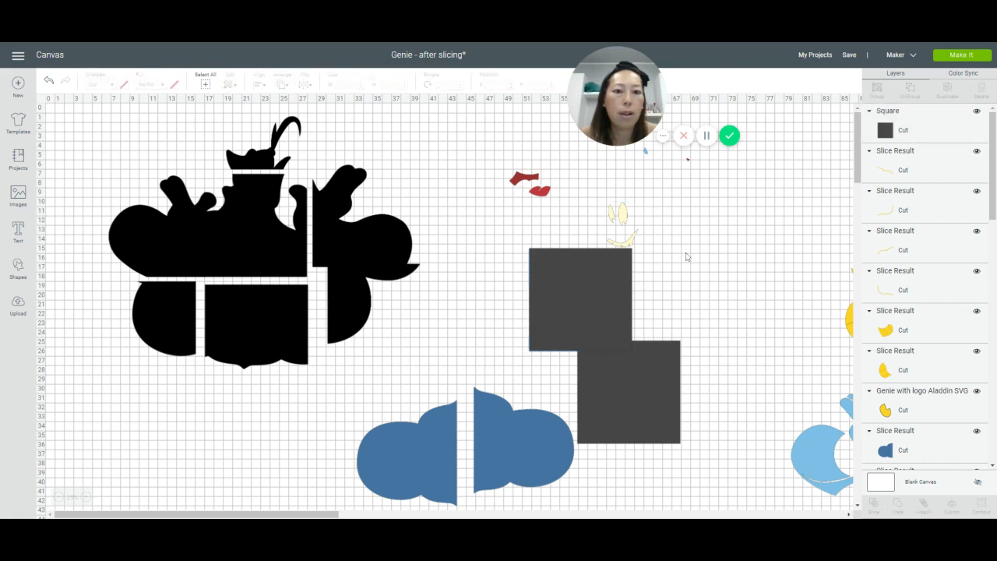
drag(672, 230, 606, 263)
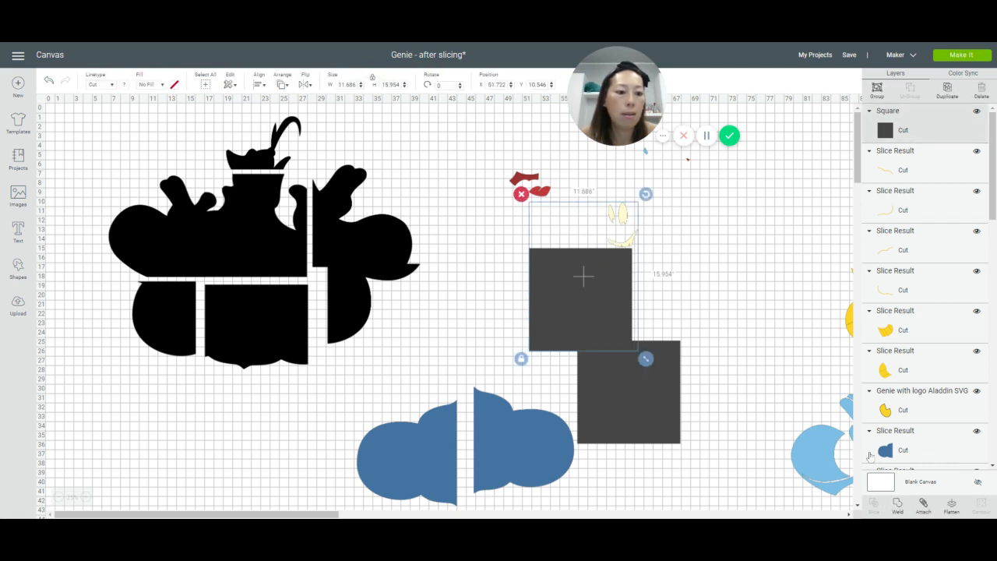
click(787, 268)
Step: Move the cream face group to empty space at the right, ungroup it and spread the two eye pieces apart
click(627, 220)
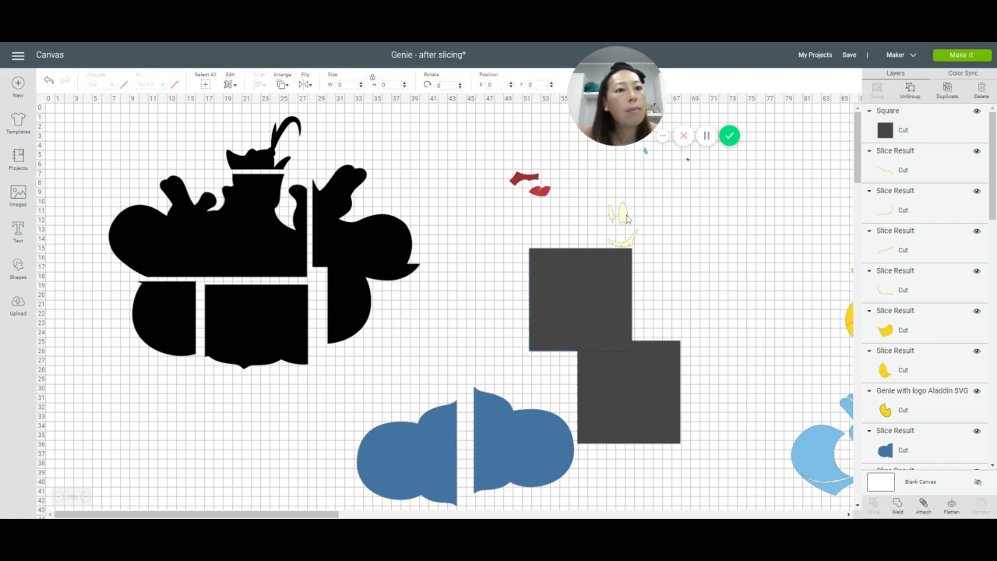
drag(627, 220, 743, 217)
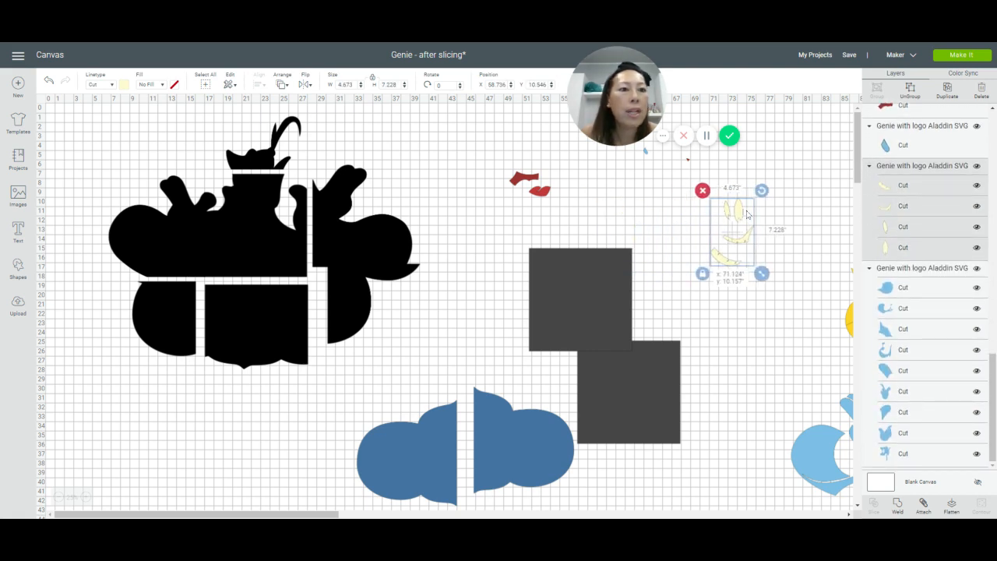
click(910, 92)
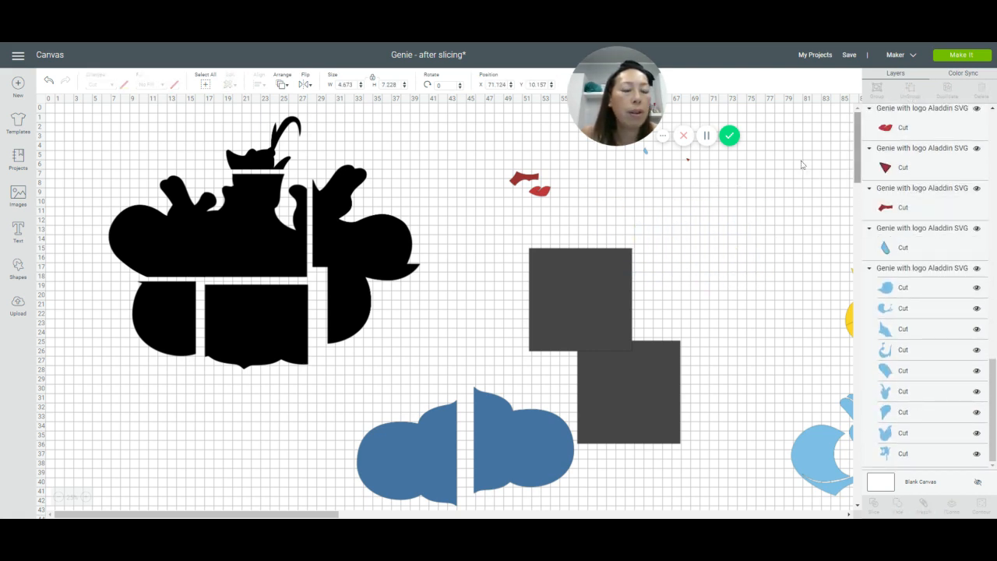
drag(759, 201, 707, 207)
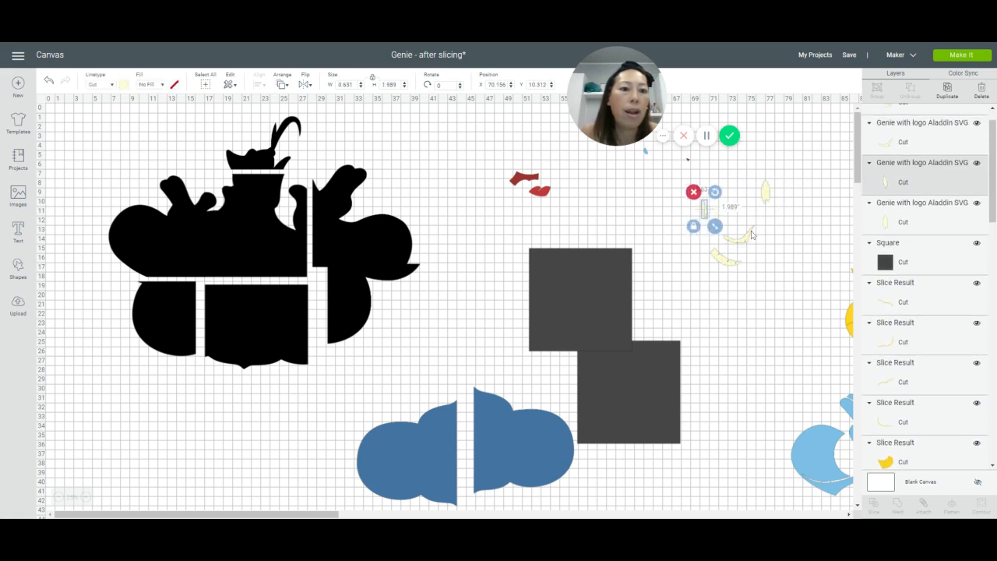
click(735, 240)
click(729, 261)
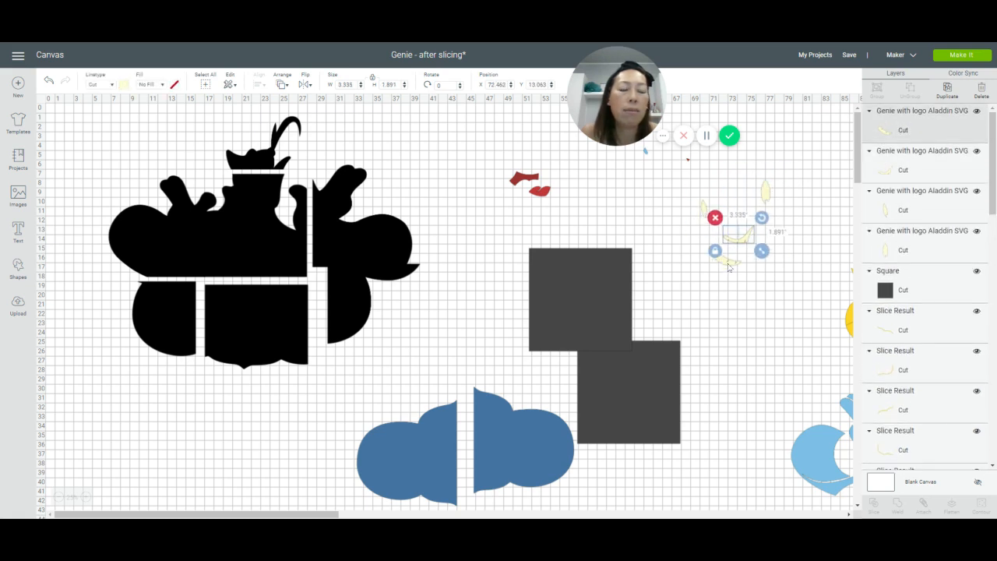
Step: Shift the duplicated square left, bring the light-blue Genie group into the space beside the red lips and ungroup it
click(601, 278)
drag(593, 279, 536, 293)
click(820, 464)
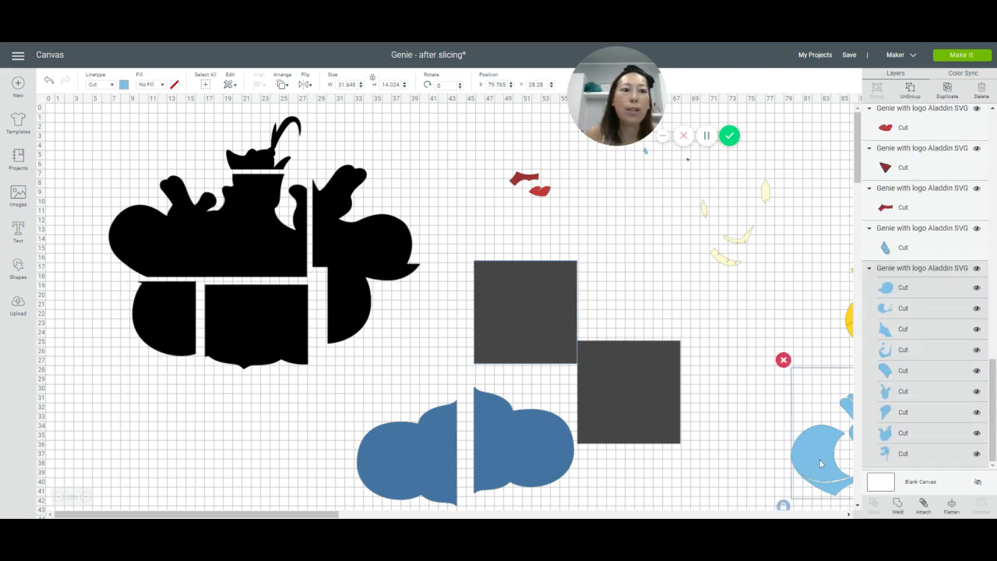
drag(819, 464, 536, 249)
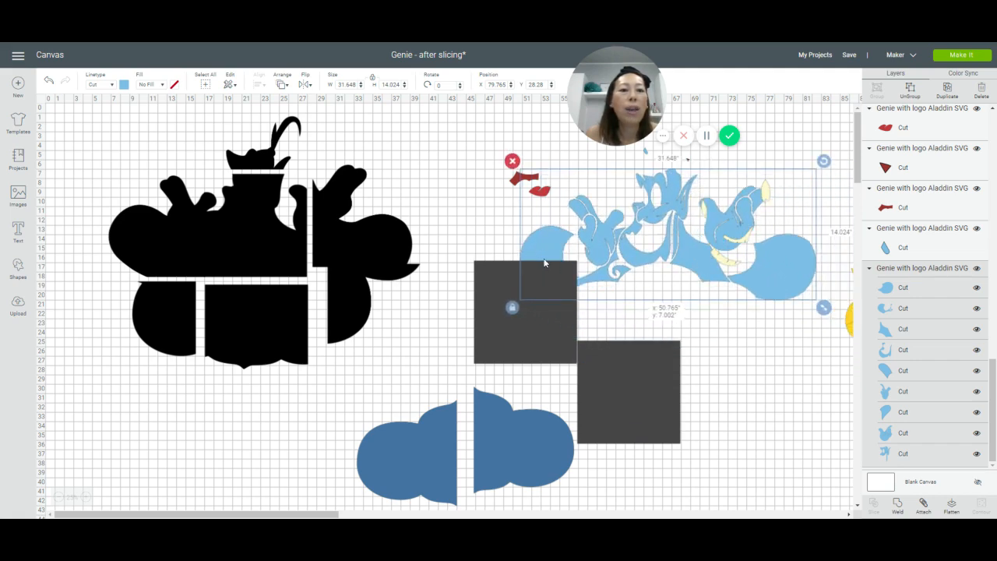
key(Delete)
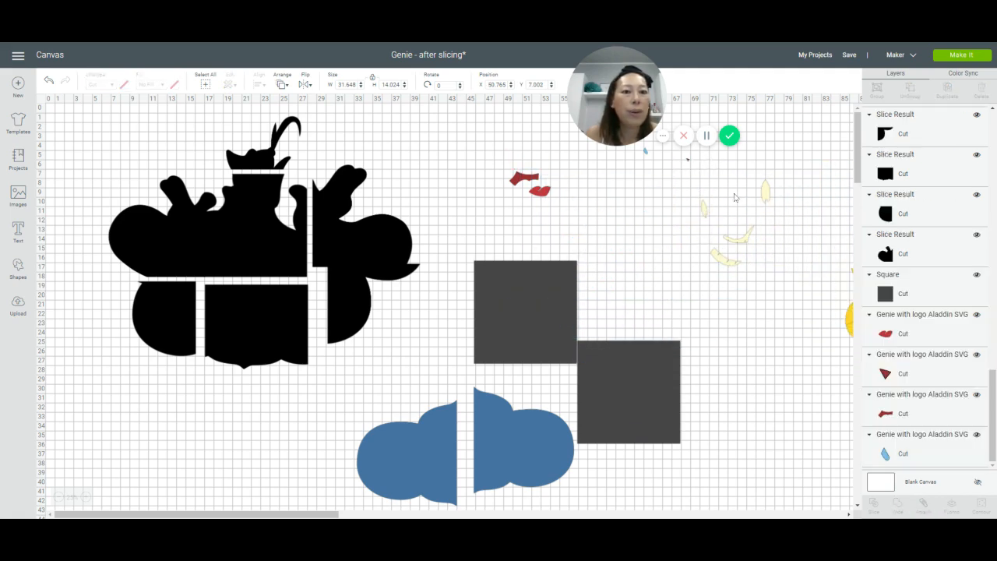
key(ctrl+z)
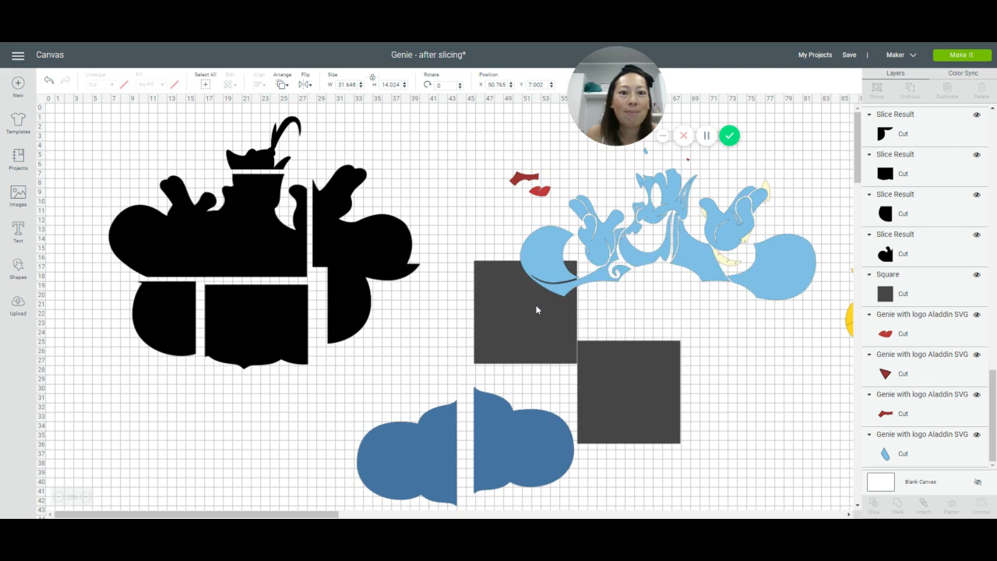
Step: Stack the duplicated square over the other gray square and move the leftmost light-blue arm piece into clear space for close inspection
drag(541, 305, 650, 422)
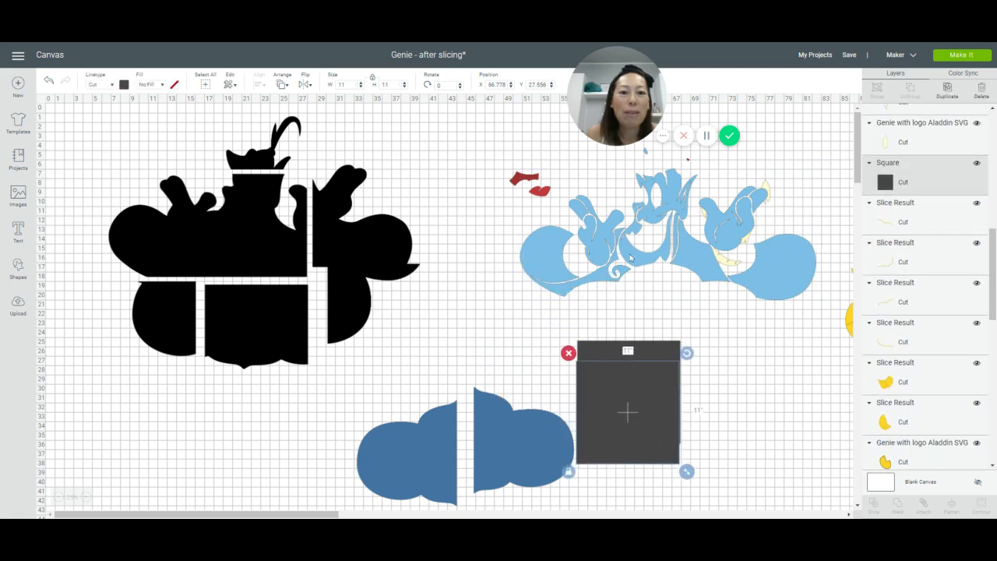
drag(619, 263, 553, 292)
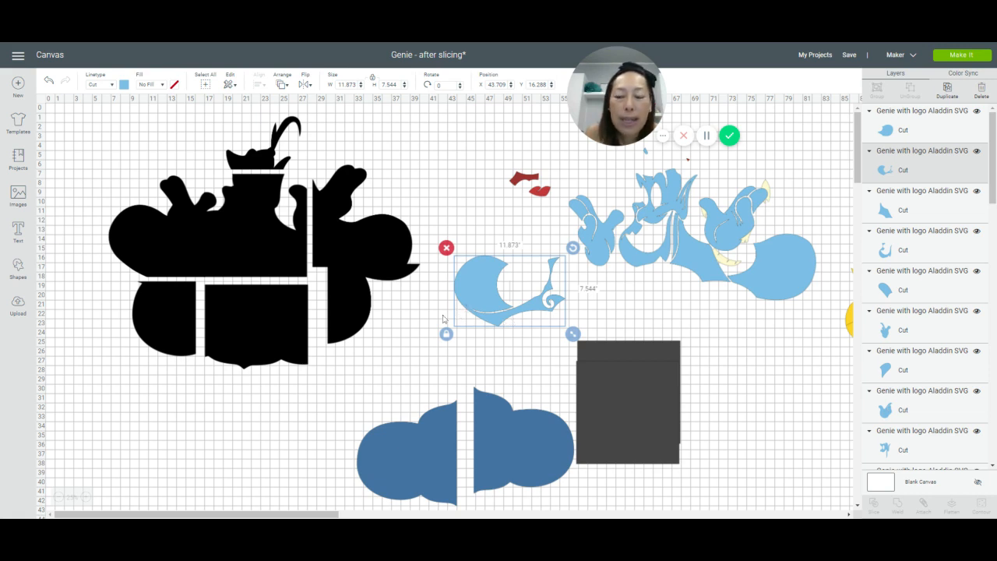
click(86, 497)
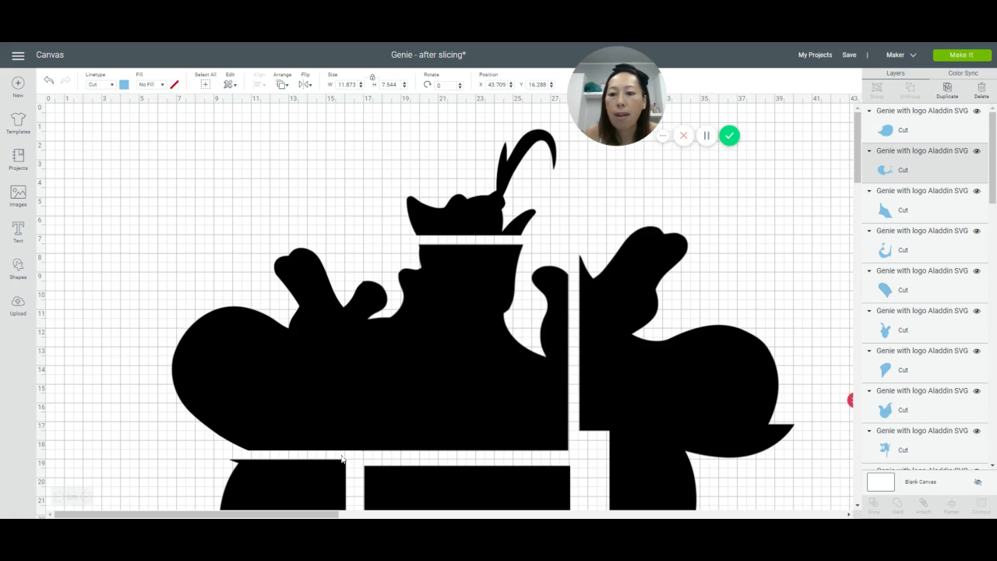
drag(287, 510, 469, 510)
scroll(467, 426, down, 5)
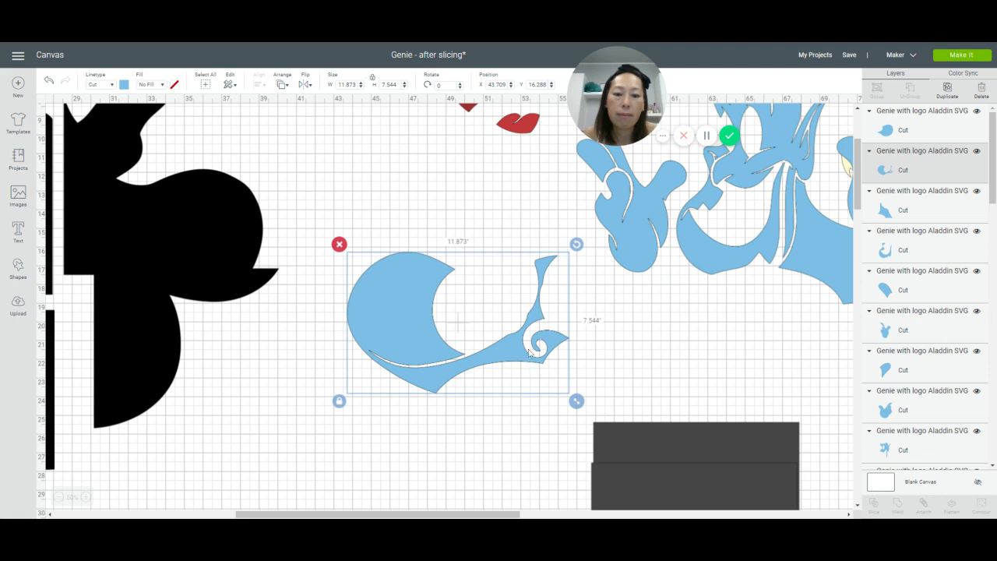
Step: Overlap the top gray square with the curled tip of the leftmost light-blue arm piece and slice the two shapes
drag(646, 503, 582, 370)
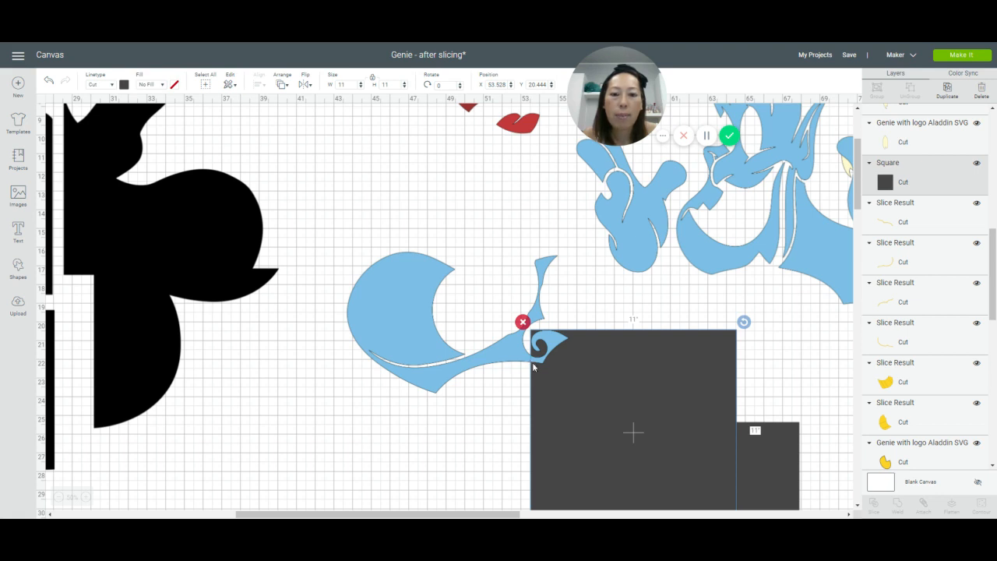
click(350, 336)
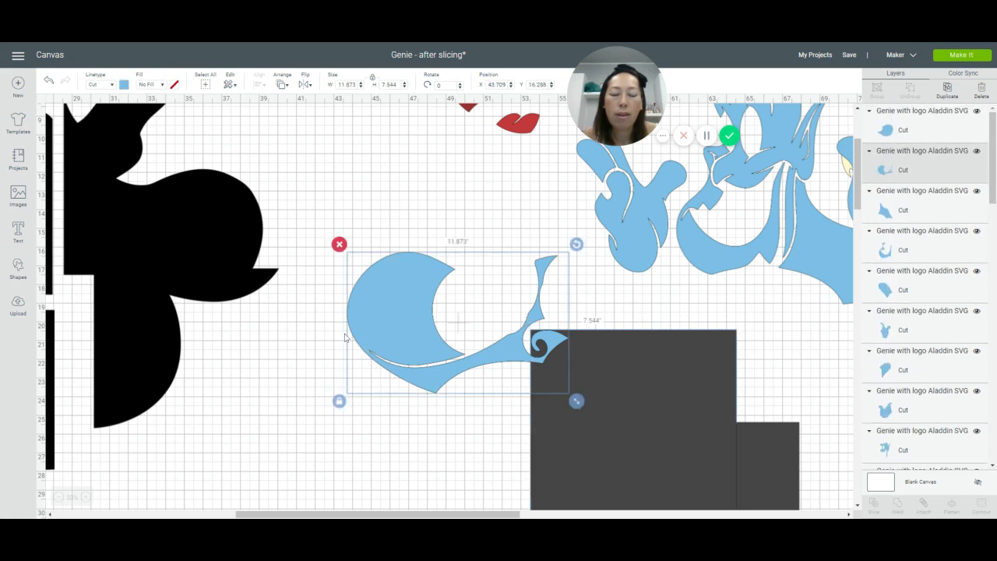
click(319, 336)
drag(510, 379, 569, 379)
click(873, 504)
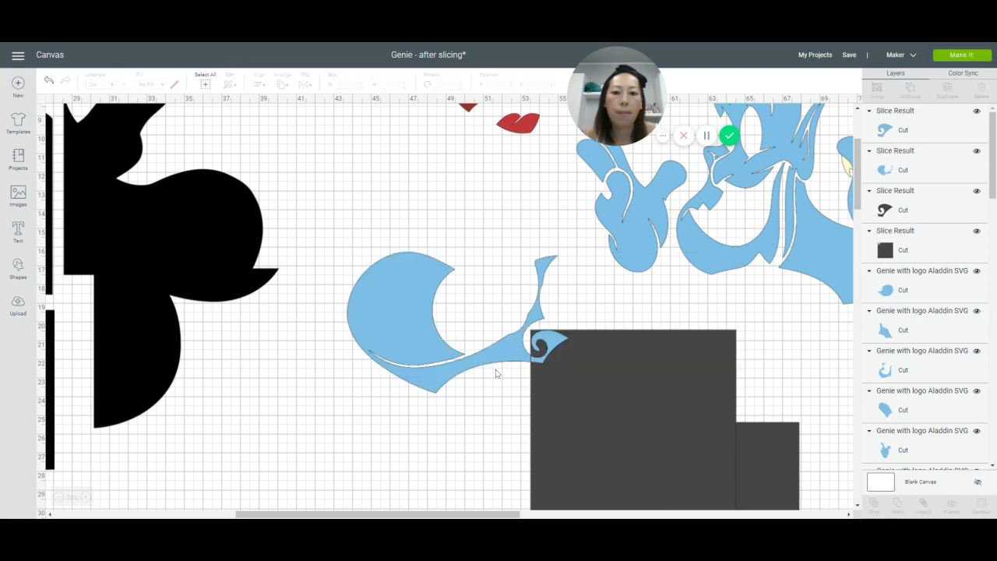
Step: Move the two light-blue slice results off the gray square and delete both leftover gray slice pieces
drag(491, 363, 461, 297)
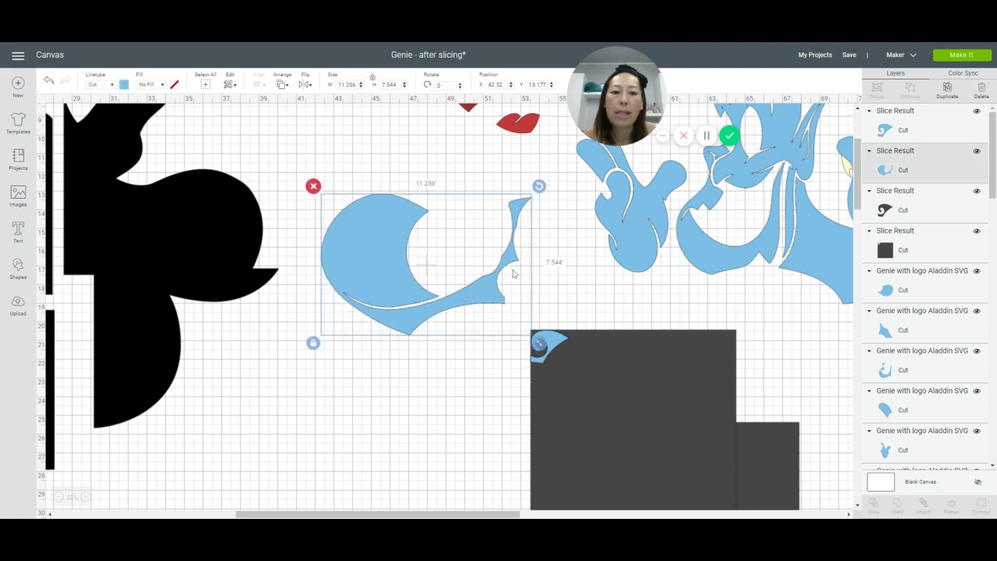
drag(562, 343, 528, 282)
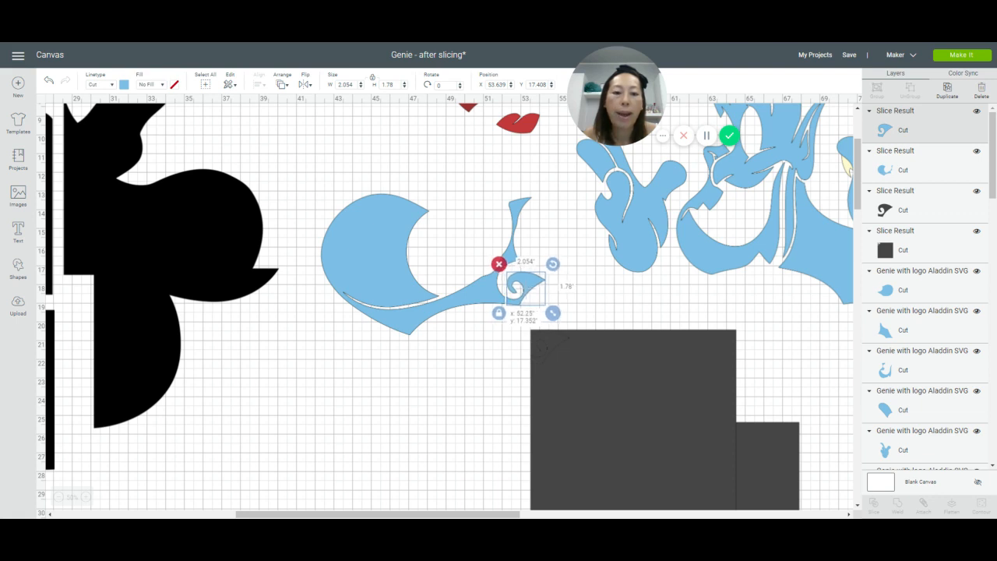
click(594, 362)
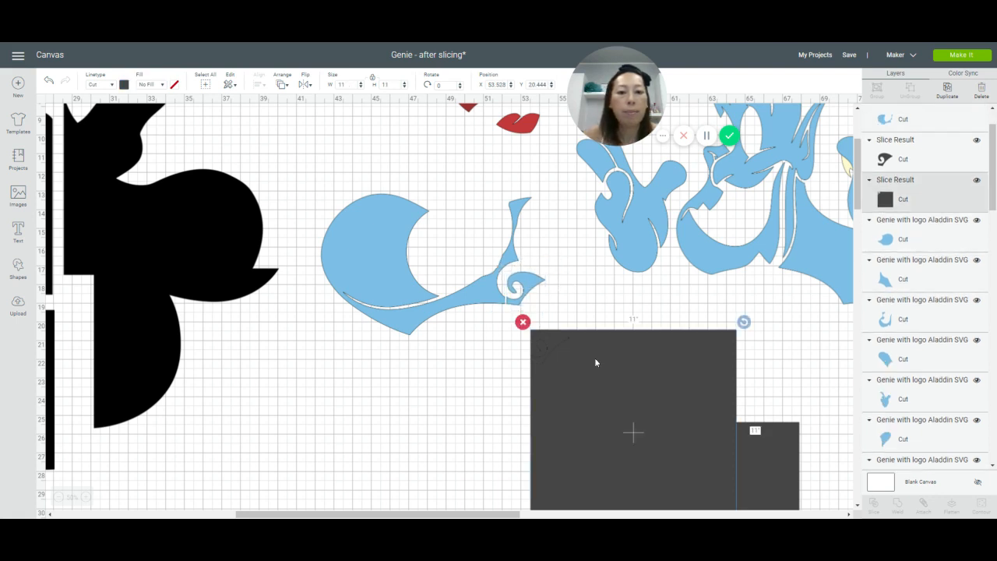
click(523, 322)
click(537, 345)
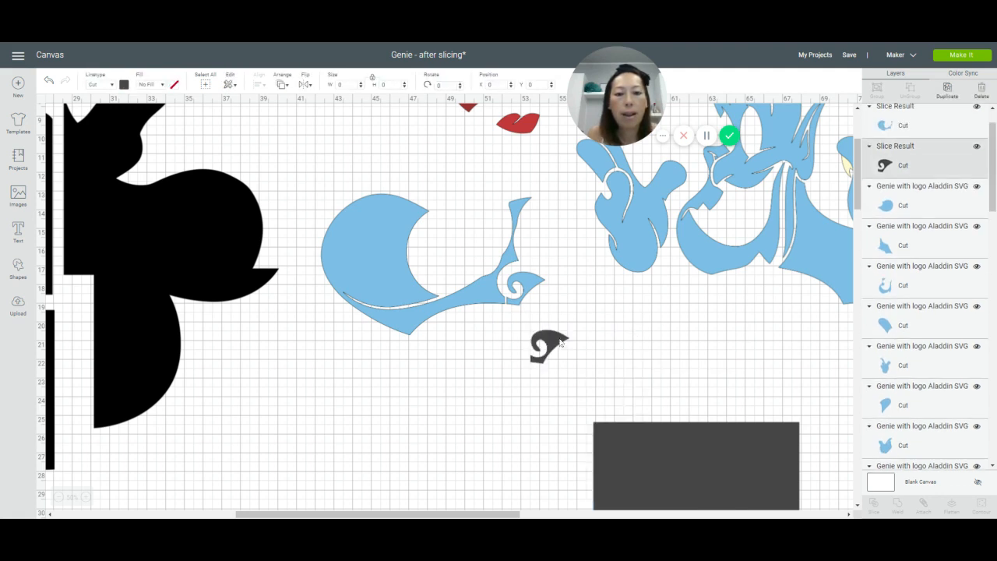
click(522, 322)
Step: Reposition the light-blue left hand, small finger, jaw and face pieces toward the sliced arm
drag(634, 243, 612, 337)
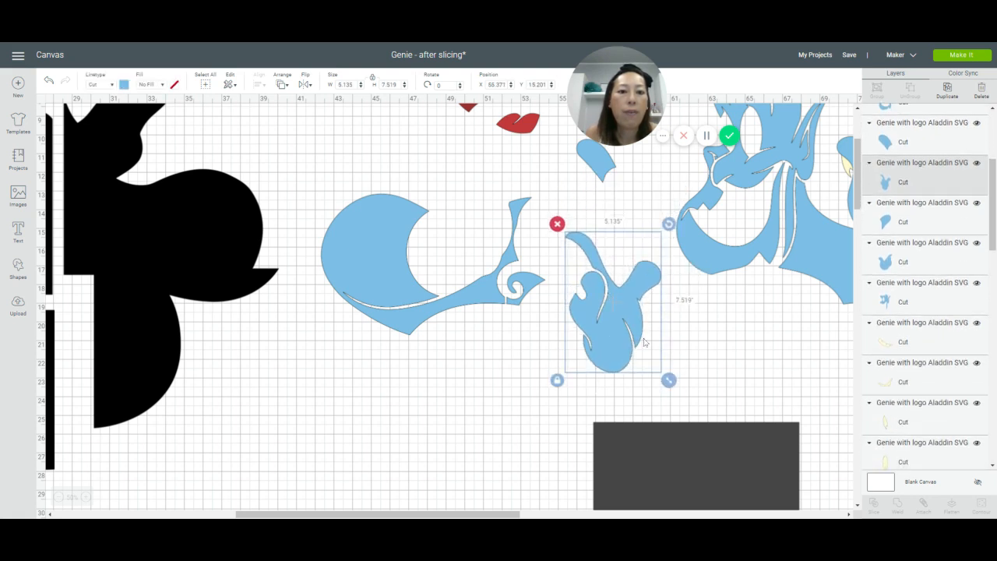
drag(602, 169, 596, 204)
drag(711, 247, 668, 247)
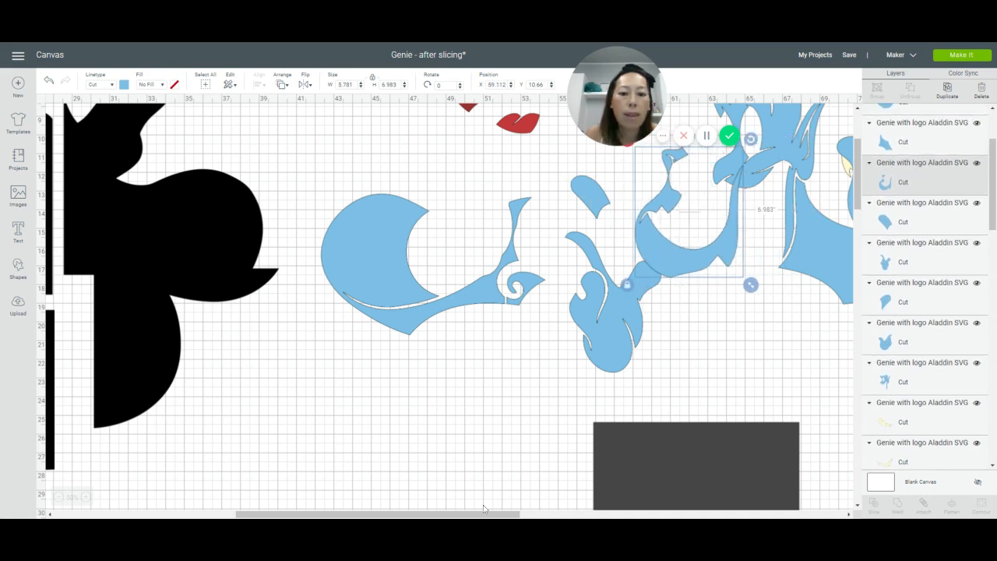
drag(484, 515, 608, 516)
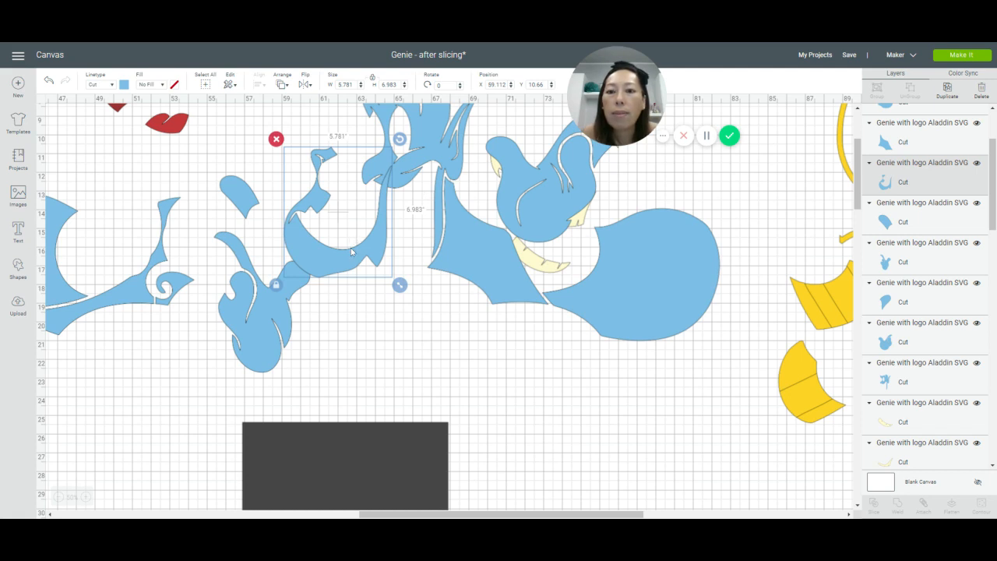
drag(351, 248, 359, 288)
drag(444, 136, 406, 155)
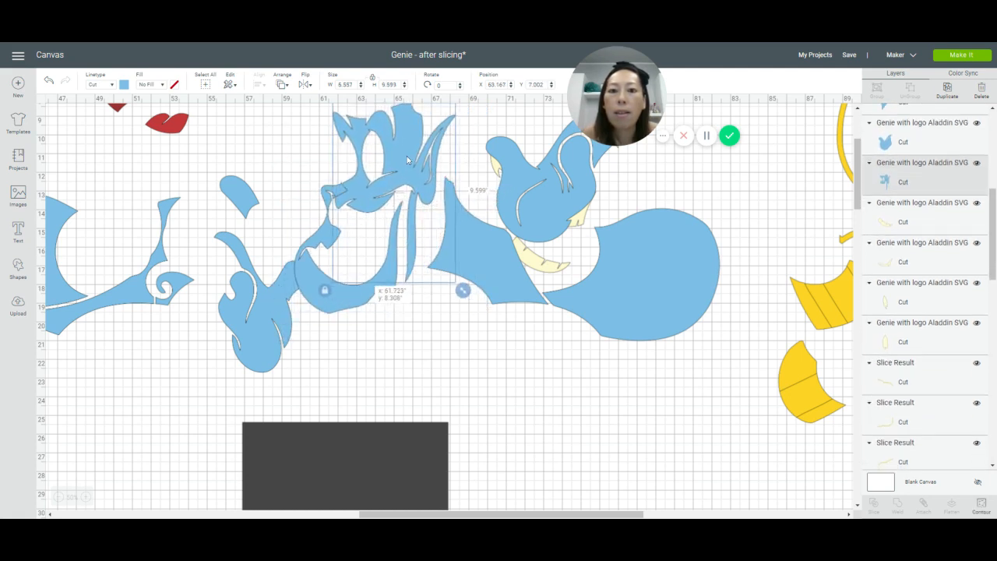
Step: Shift the light-blue shoulder and right hand pieces left toward the face and select the large right arm piece to check its size
click(481, 251)
drag(482, 251, 454, 256)
drag(530, 212, 471, 217)
click(664, 268)
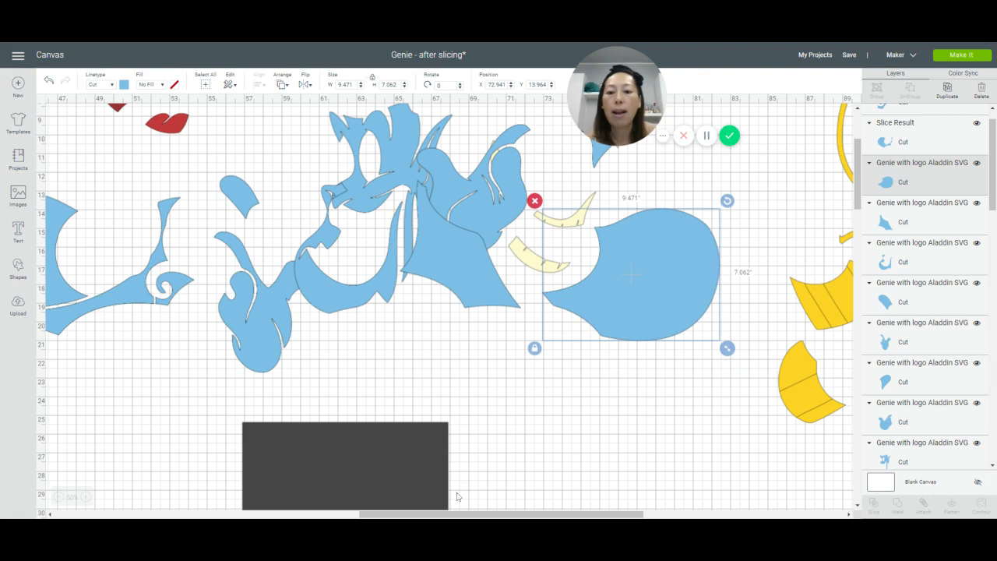
Step: Delete the remaining gray square below the light-blue pieces
drag(459, 514, 492, 514)
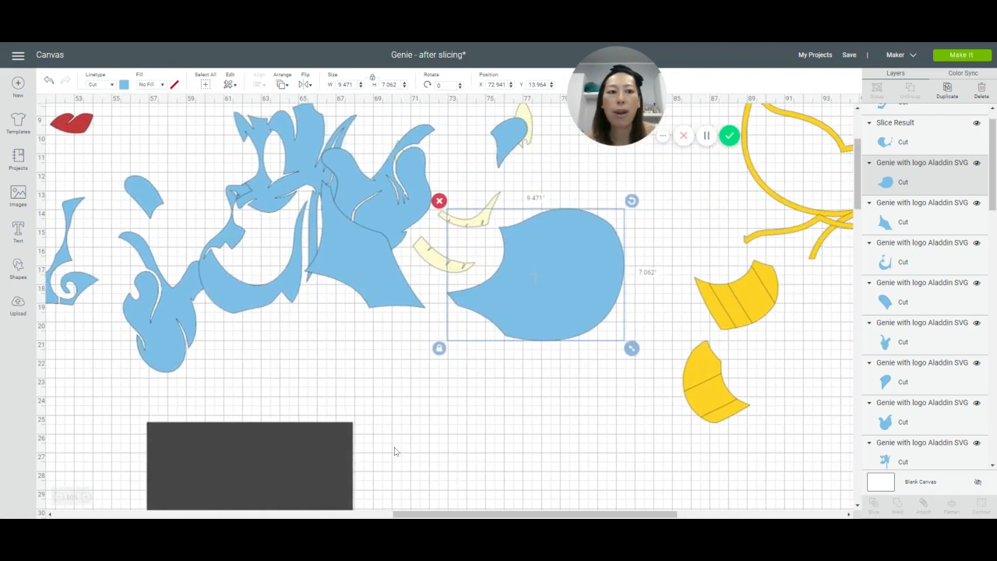
click(204, 453)
key(Delete)
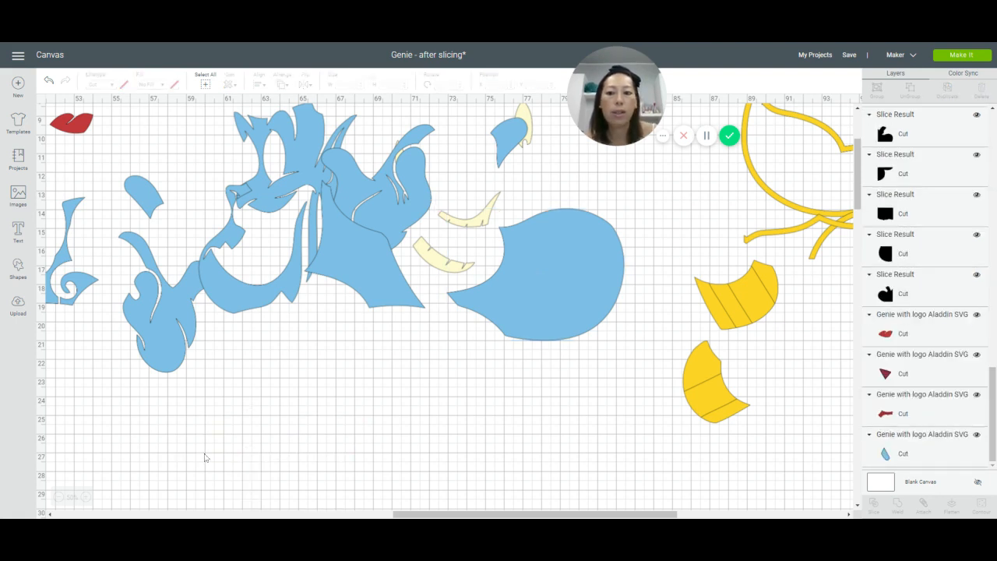
Step: Review the complete layout of sliced pieces and save the project under its existing name
click(58, 499)
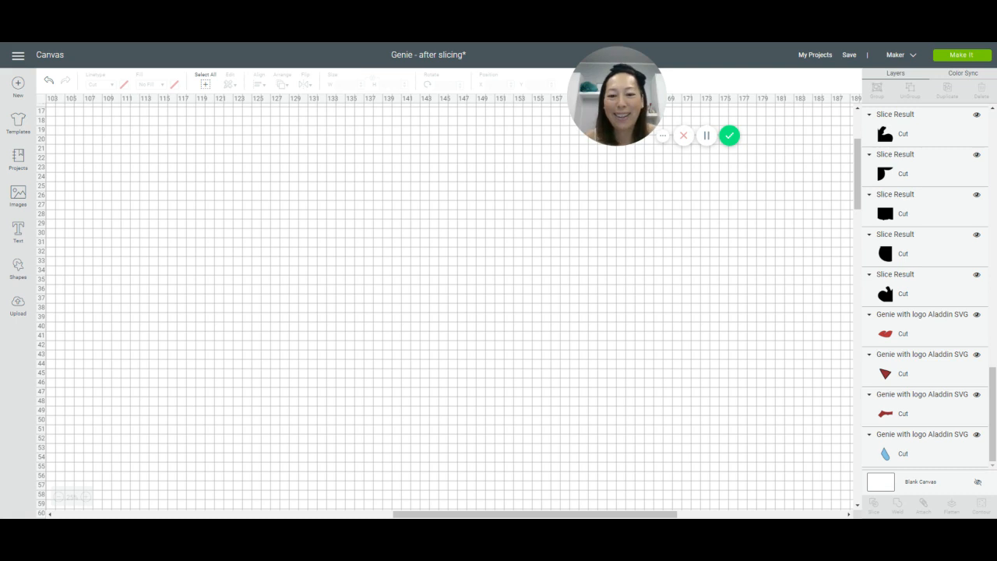
scroll(489, 362, down, 5)
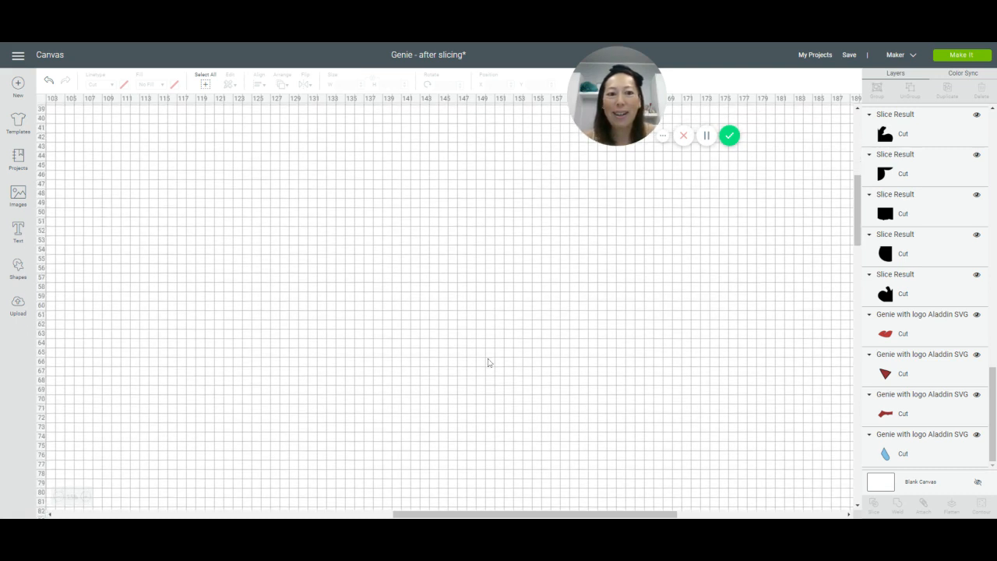
drag(472, 514, 167, 516)
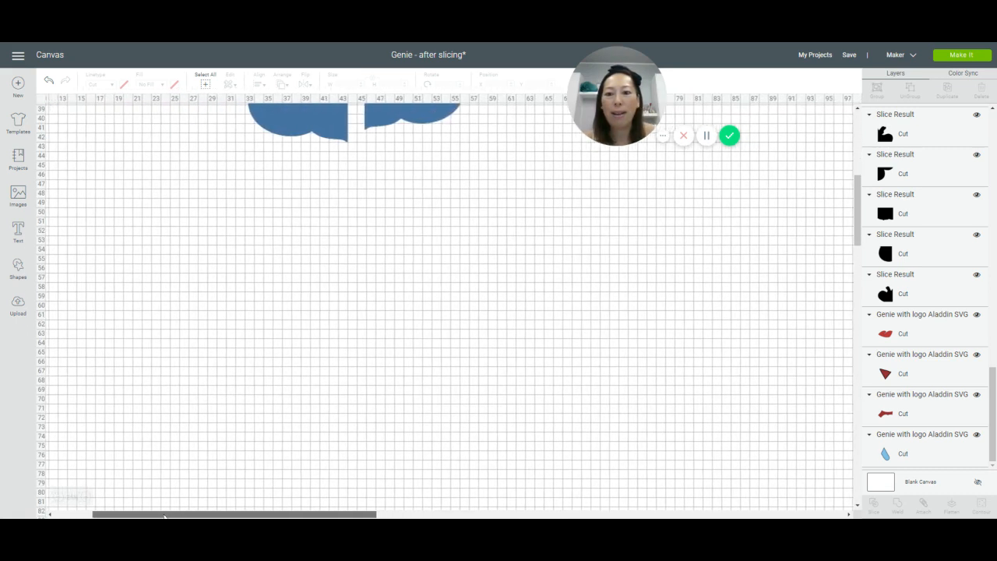
scroll(370, 343, up, 7)
scroll(370, 343, up, 2)
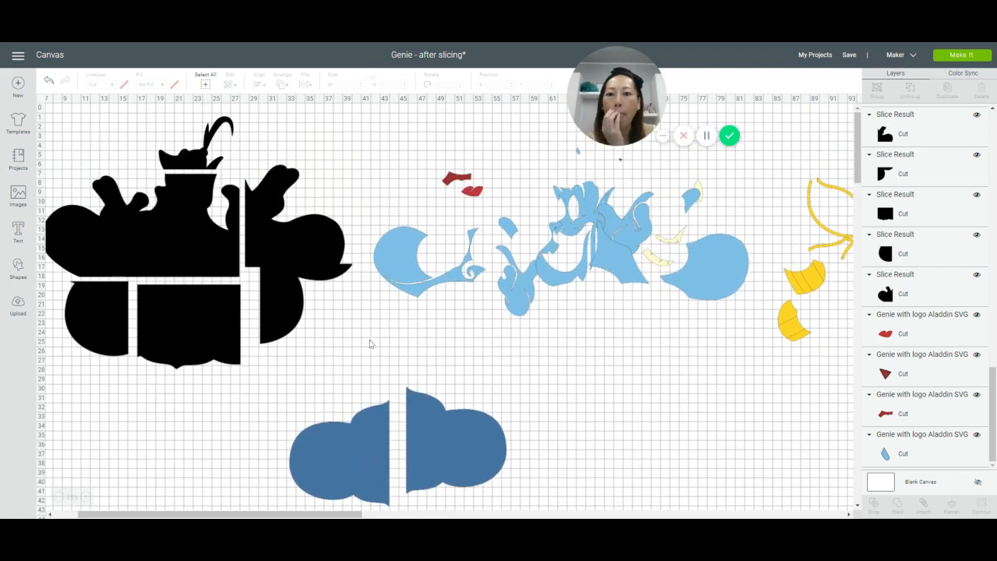
mouse_move(305, 515)
mouse_down()
mouse_move(409, 514)
mouse_move(288, 515)
mouse_up()
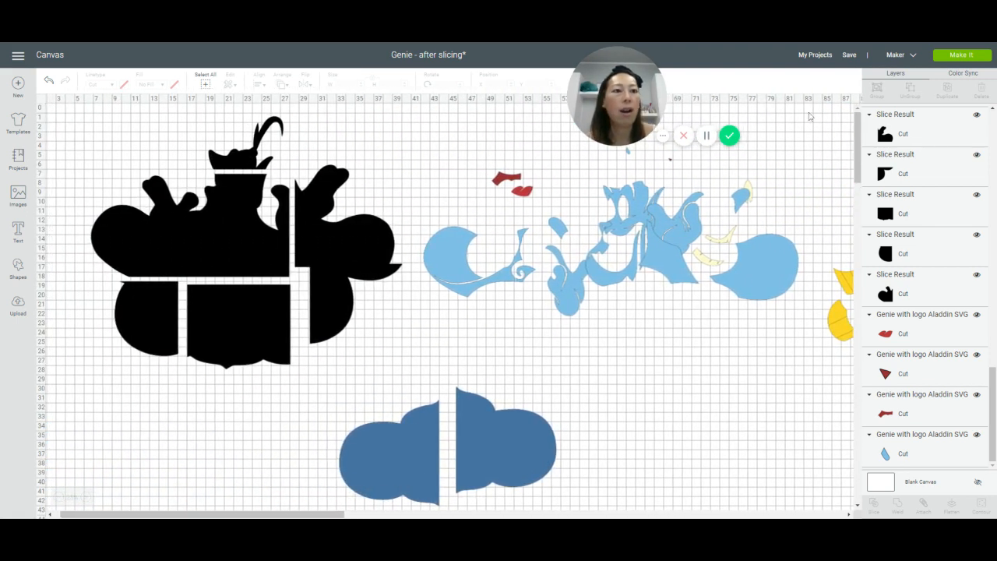
mouse_move(849, 58)
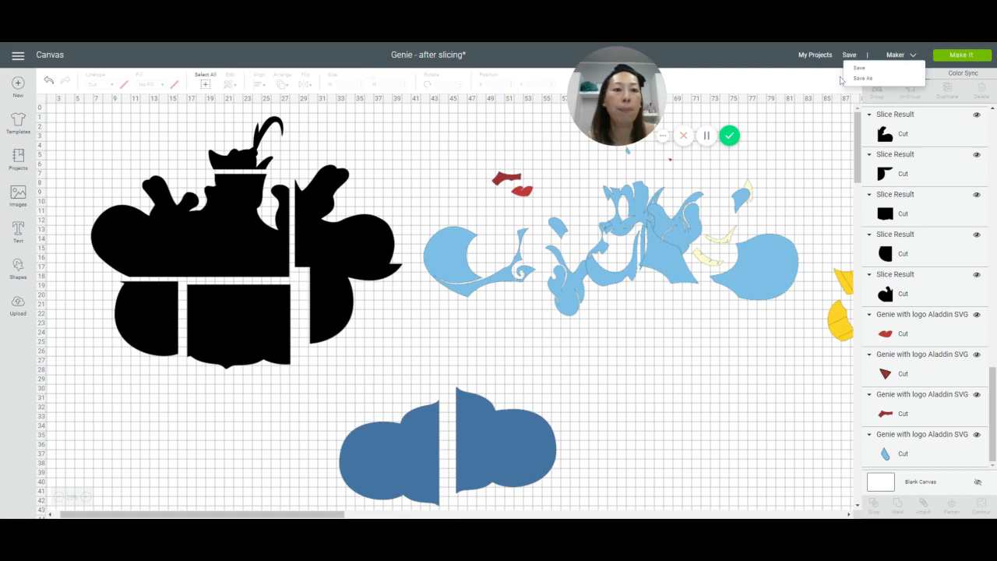
click(861, 68)
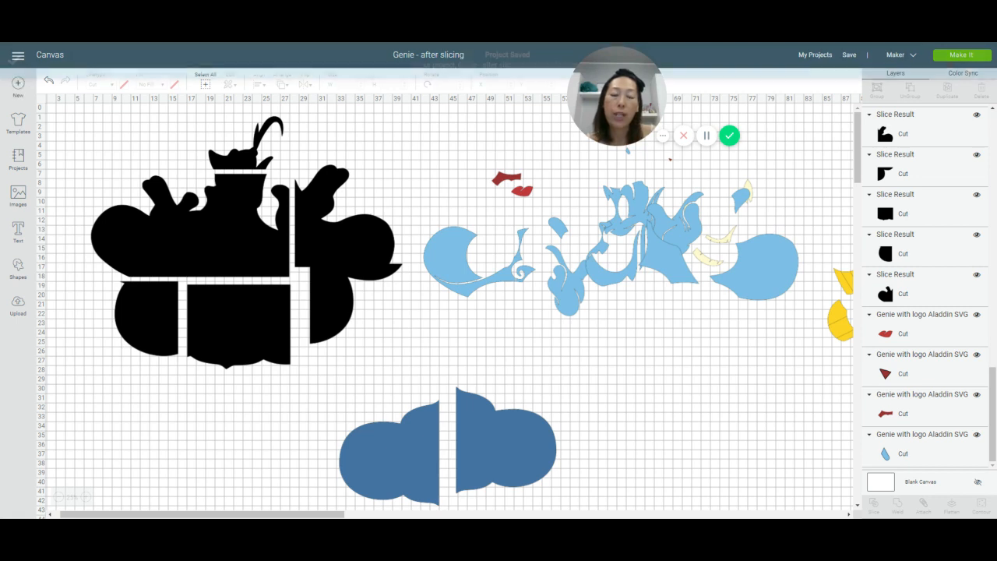
Step: Send the project to mat preparation and look through the black pieces on mats 2 to 6
click(945, 62)
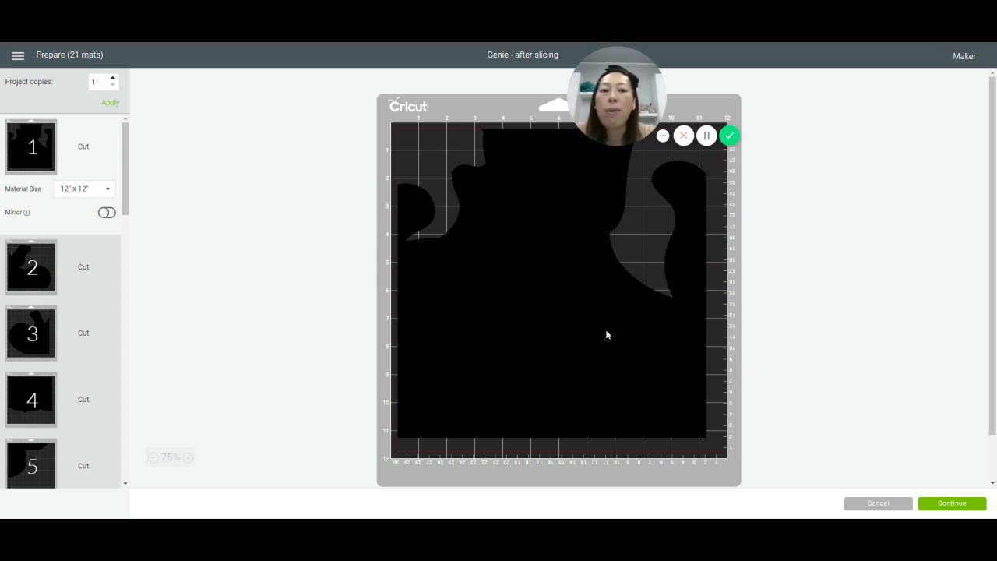
click(43, 266)
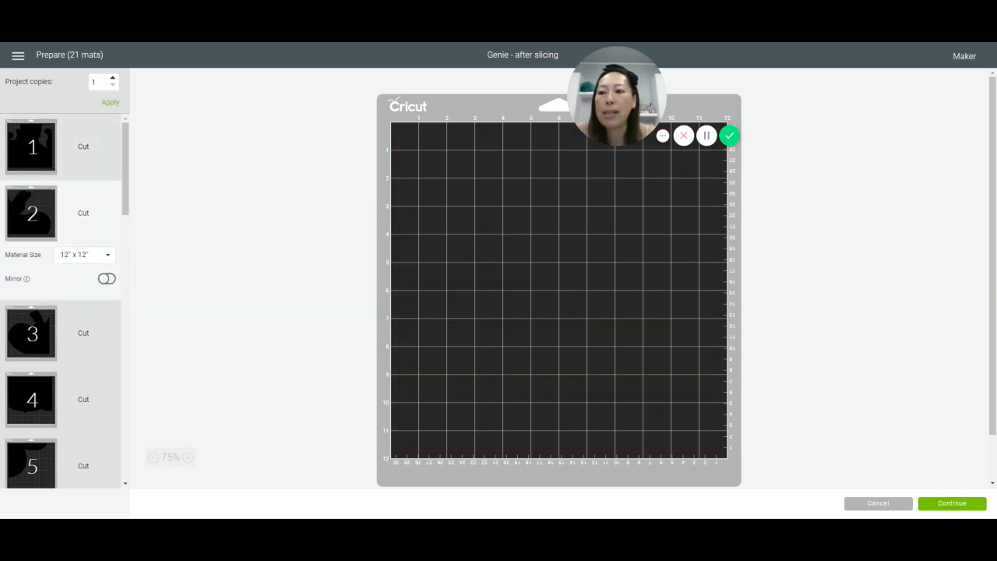
click(34, 331)
scroll(34, 269, down, 3)
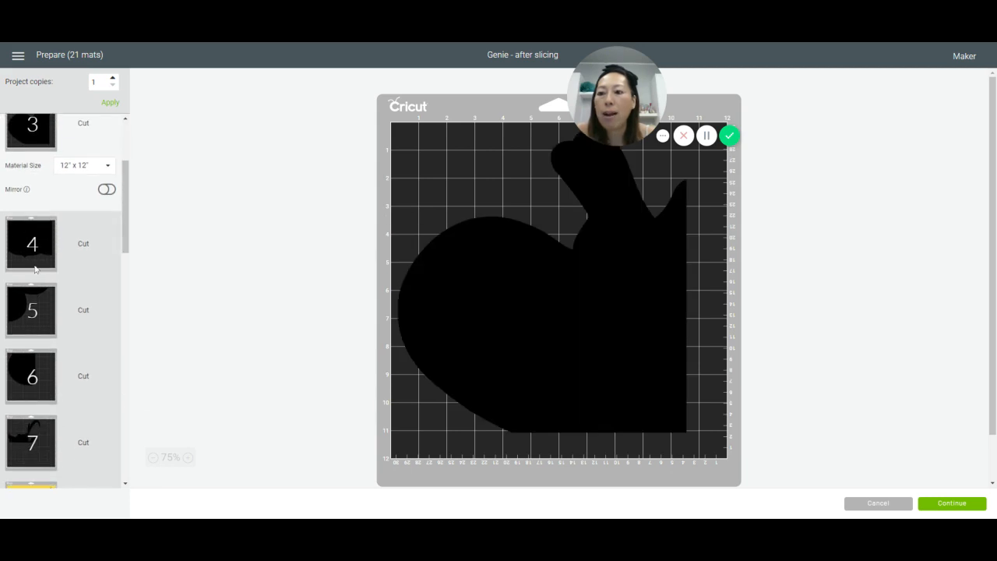
click(35, 268)
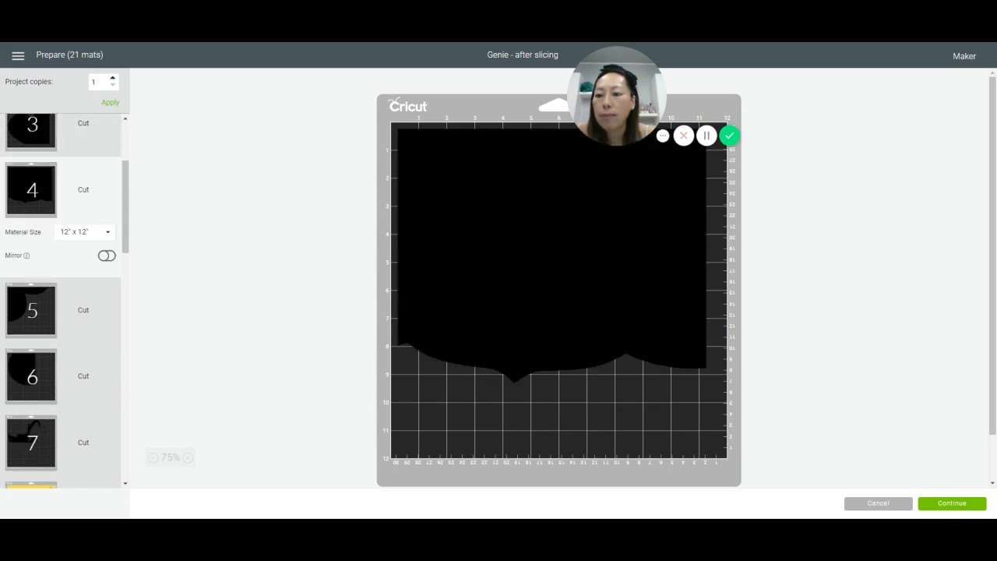
click(37, 316)
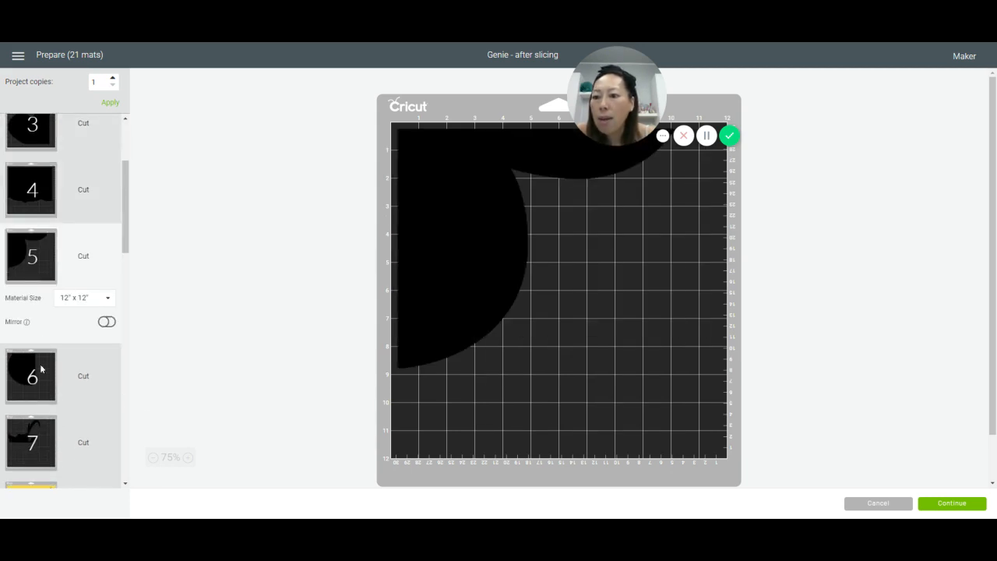
click(41, 369)
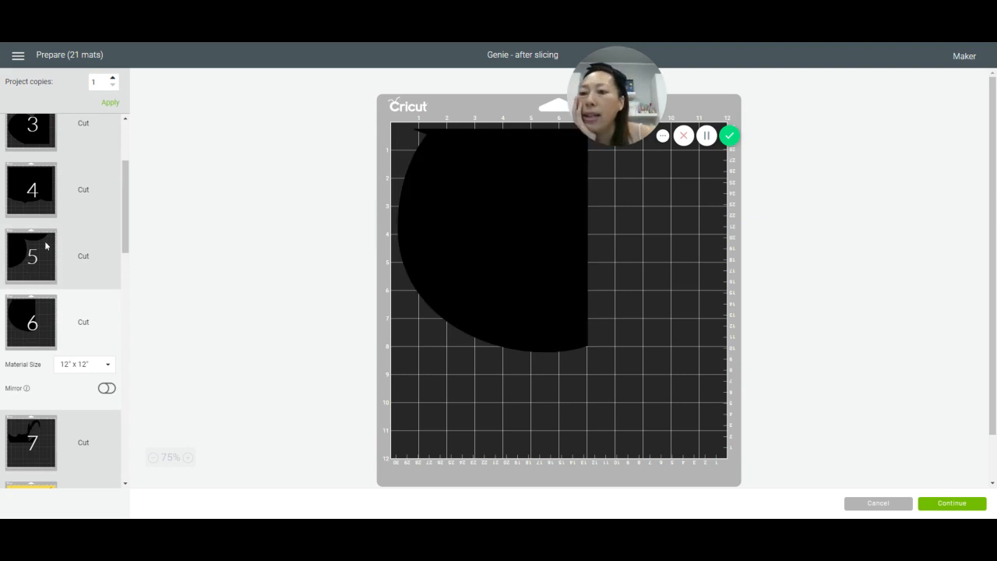
Step: Move the black piece on mat 6 to mat 5
click(510, 226)
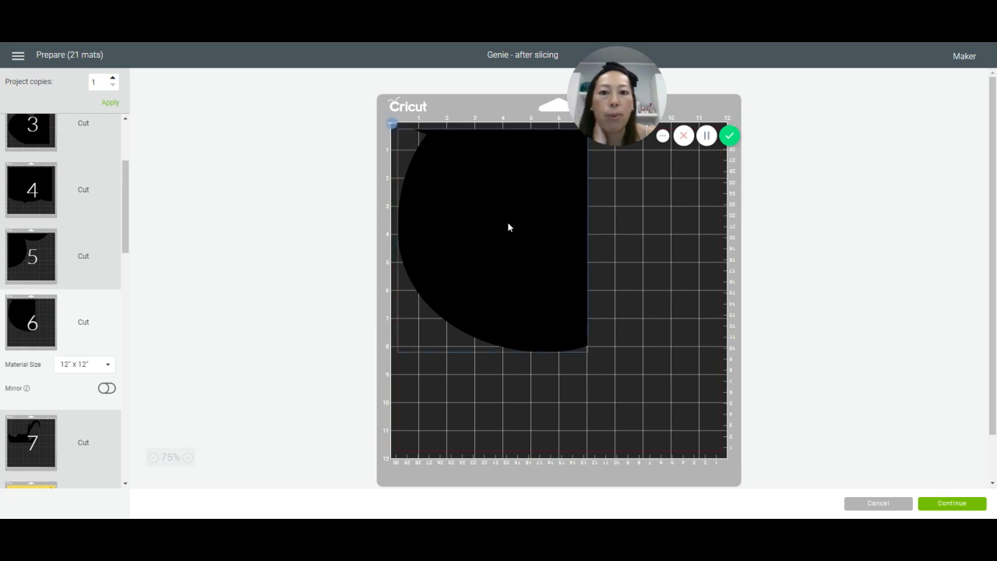
click(392, 125)
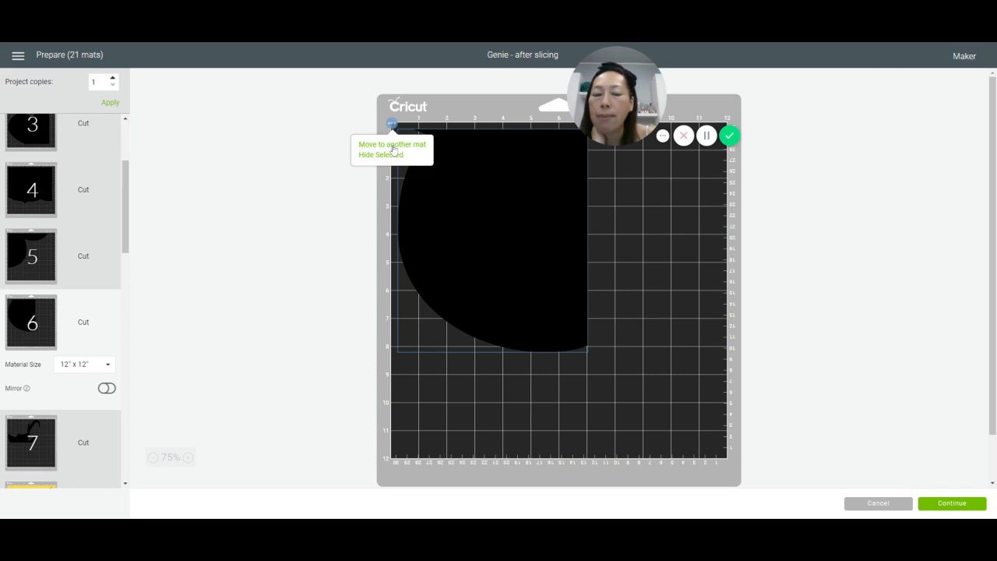
click(392, 144)
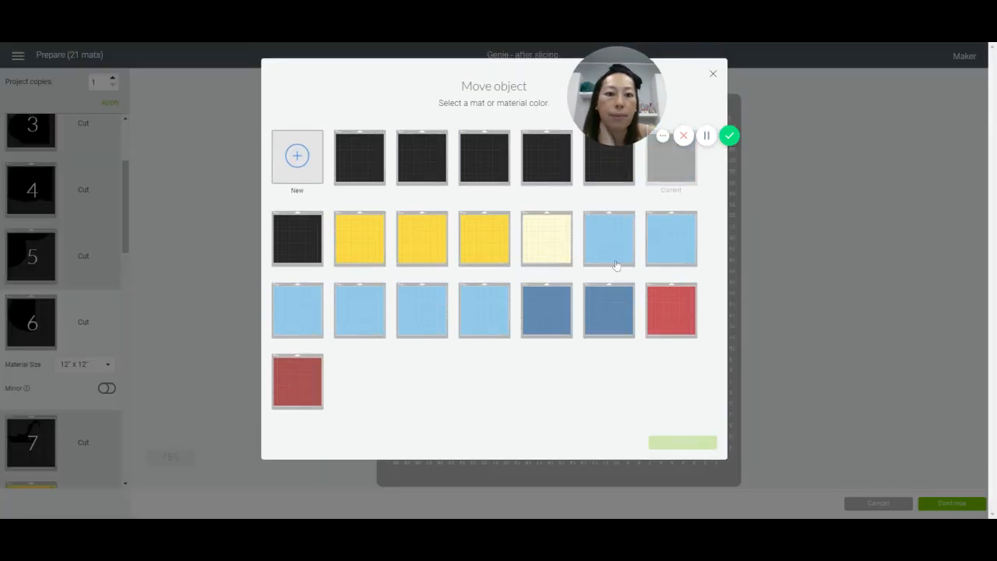
click(606, 177)
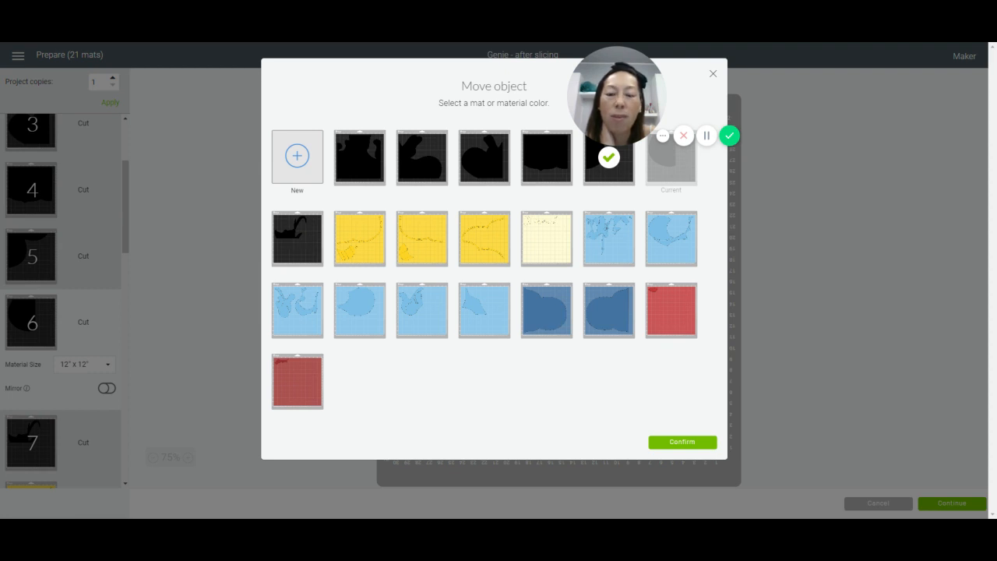
click(674, 446)
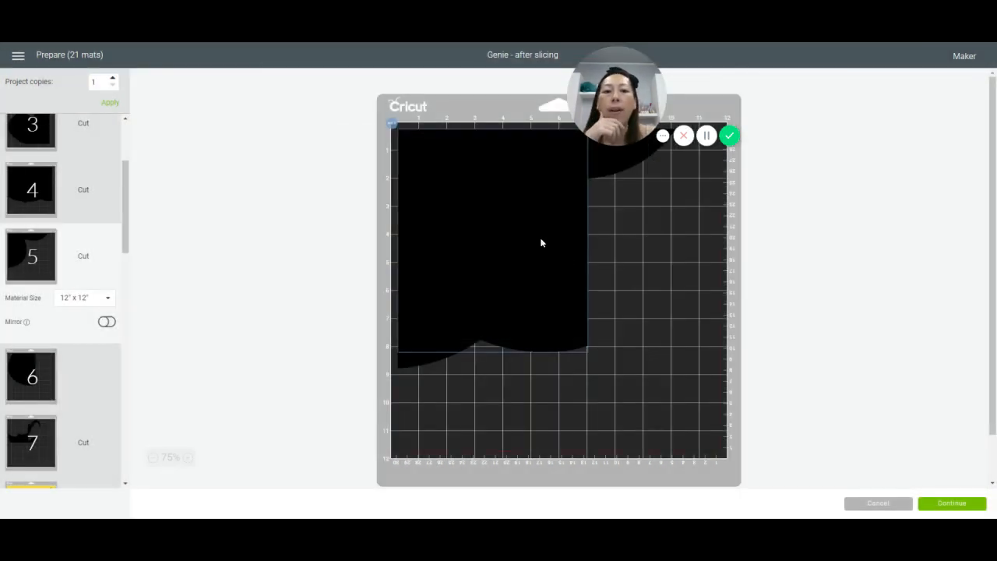
Step: Arrange mat 5 by rotating its original black piece about 90° counterclockwise into the lower-left corner and placing the added piece in the upper-right corner
drag(541, 242, 720, 345)
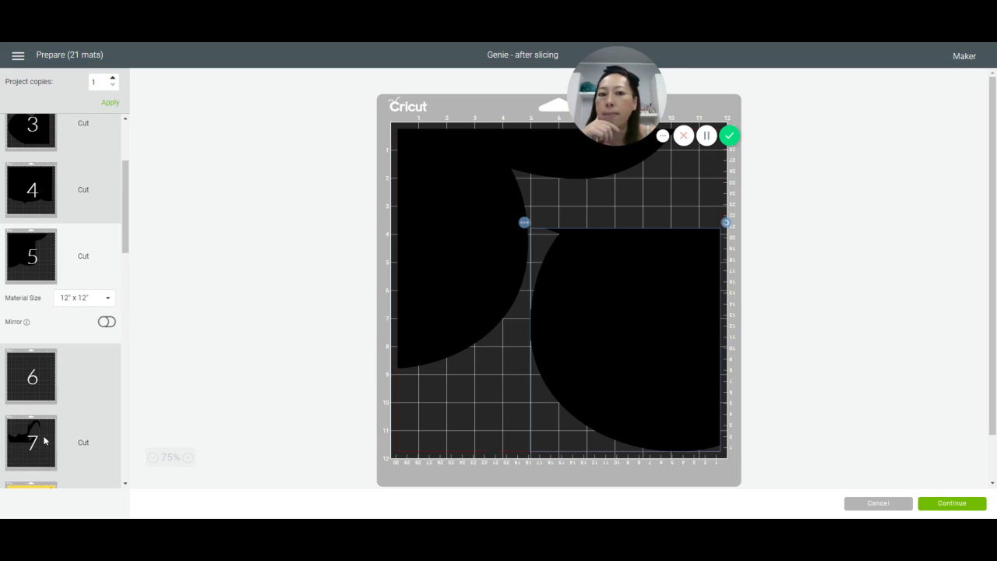
drag(494, 256, 493, 304)
drag(681, 169, 410, 414)
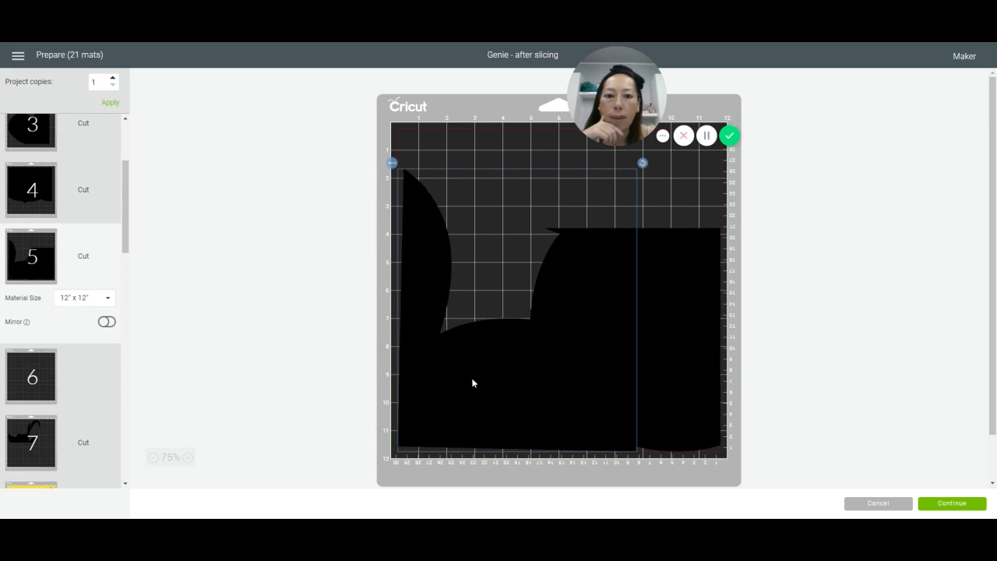
drag(706, 275, 716, 136)
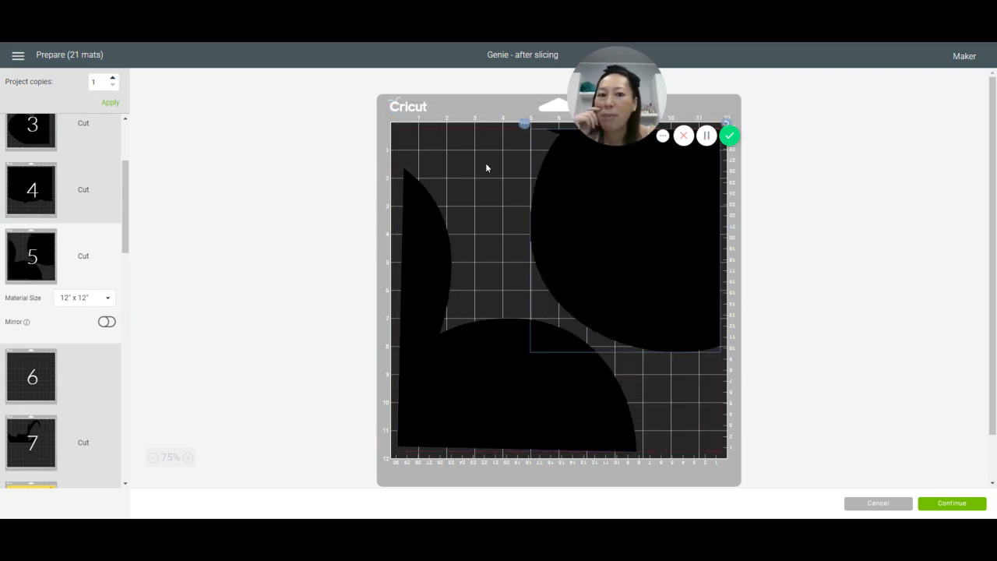
Step: Set the material size of yellow mat 8 to 12" x 24"
click(43, 444)
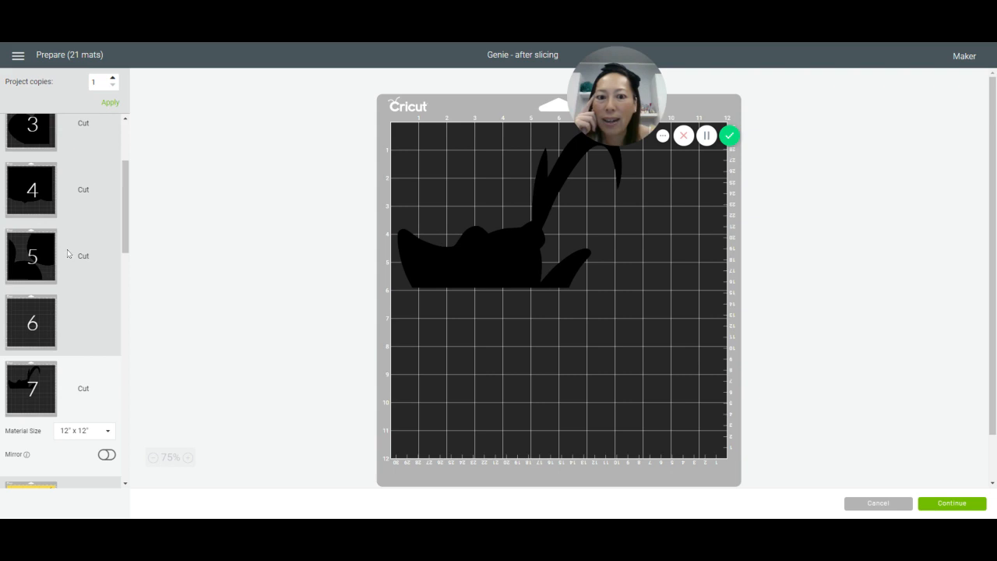
scroll(34, 201, up, 3)
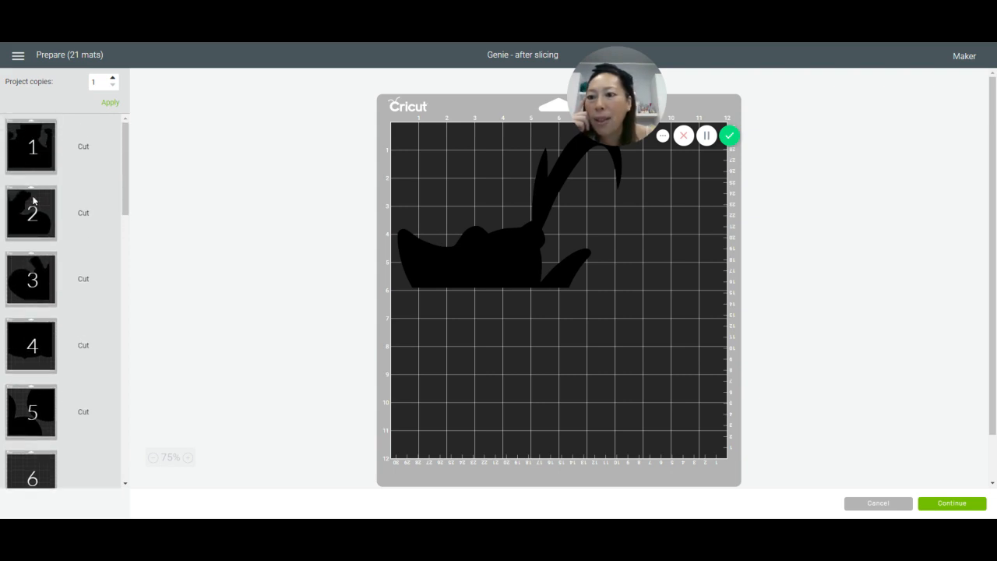
scroll(33, 201, down, 5)
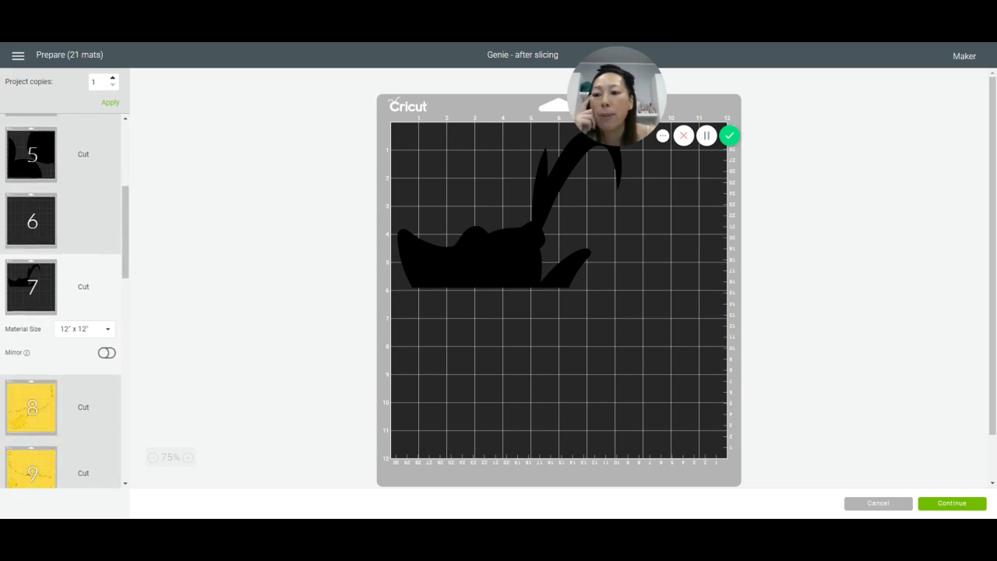
scroll(33, 201, down, 3)
click(31, 198)
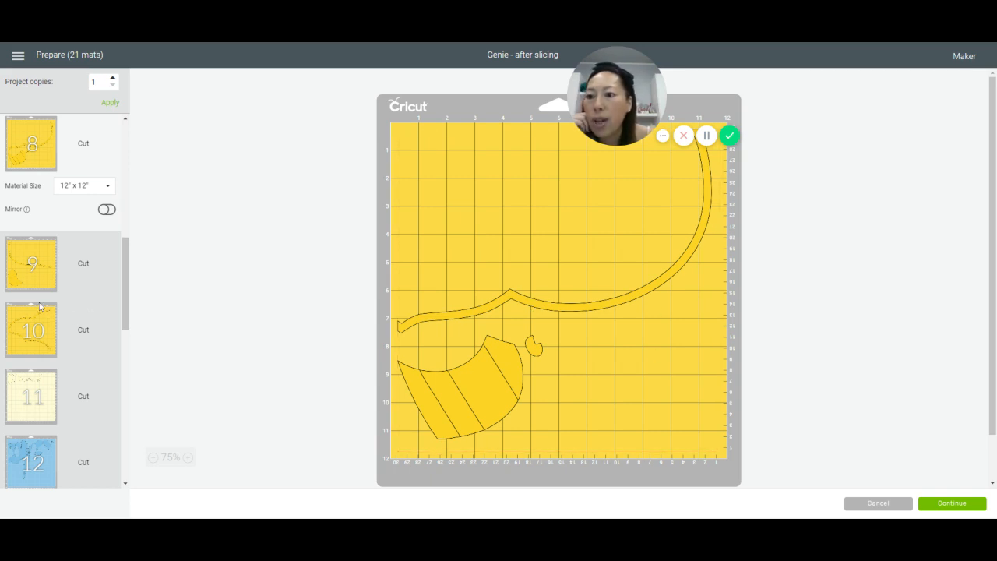
click(109, 188)
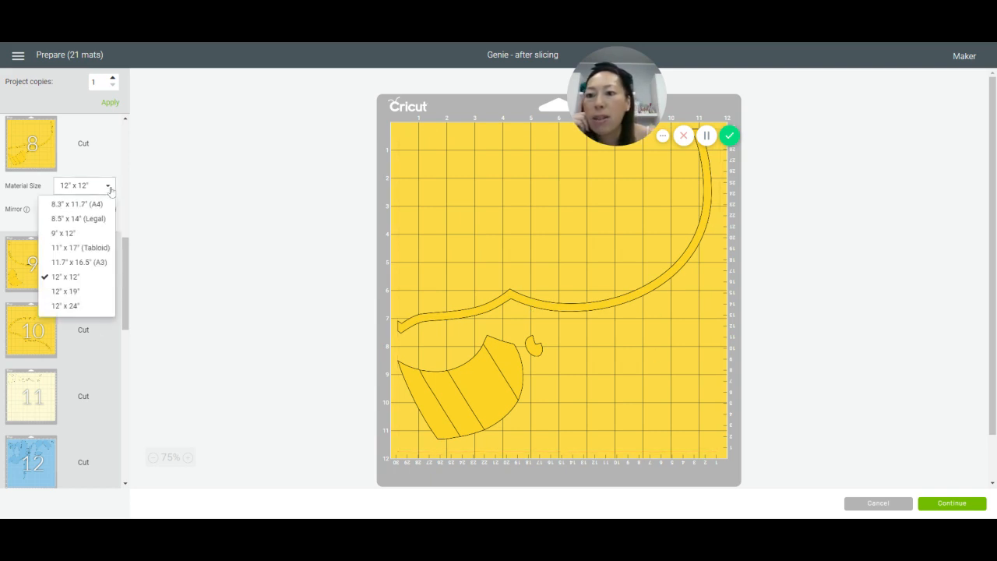
click(104, 307)
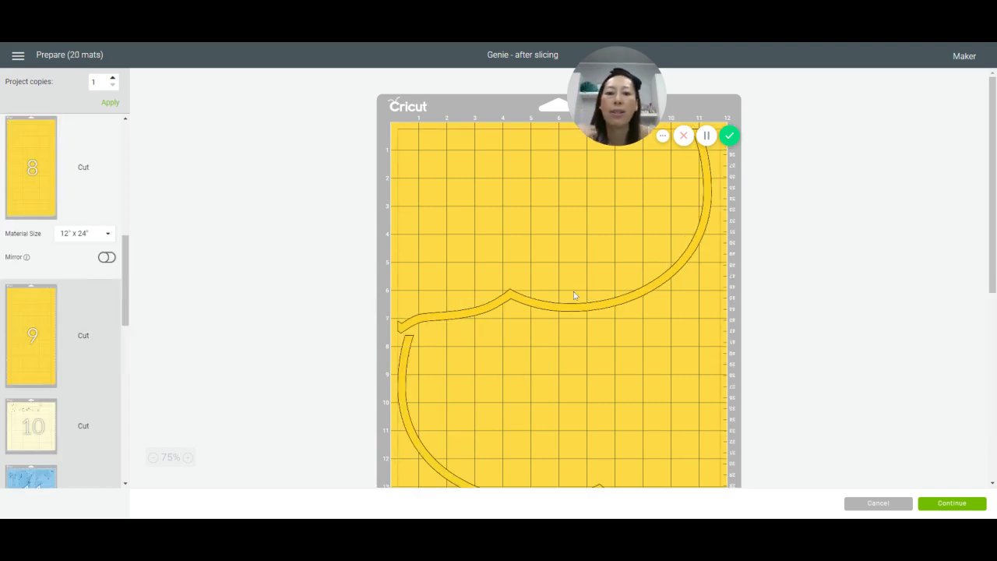
Step: Arrange two long yellow strips on mat 8, one in the upper-left corner and the other about 3.5 in lower along the right edge
drag(433, 461, 450, 220)
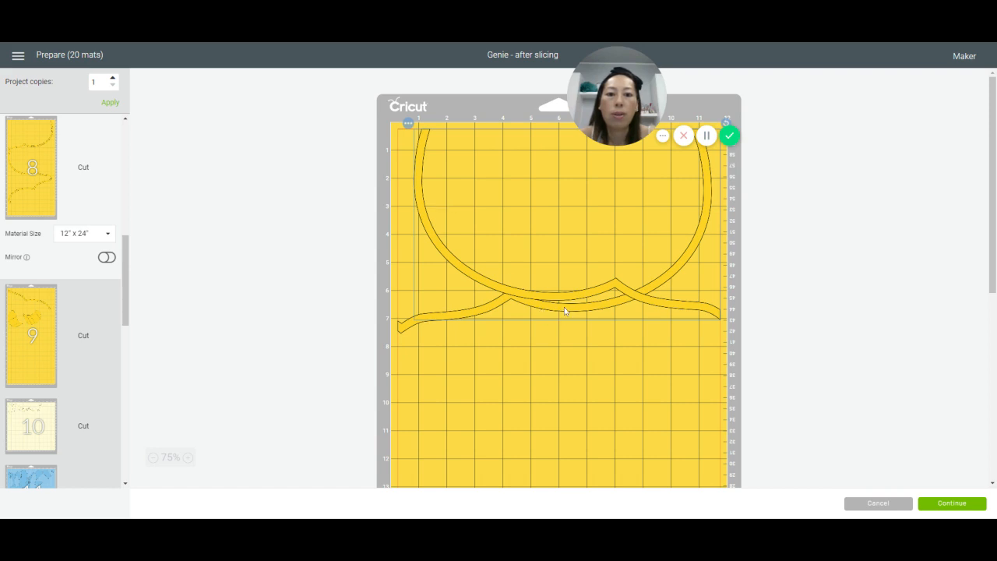
drag(565, 311, 505, 282)
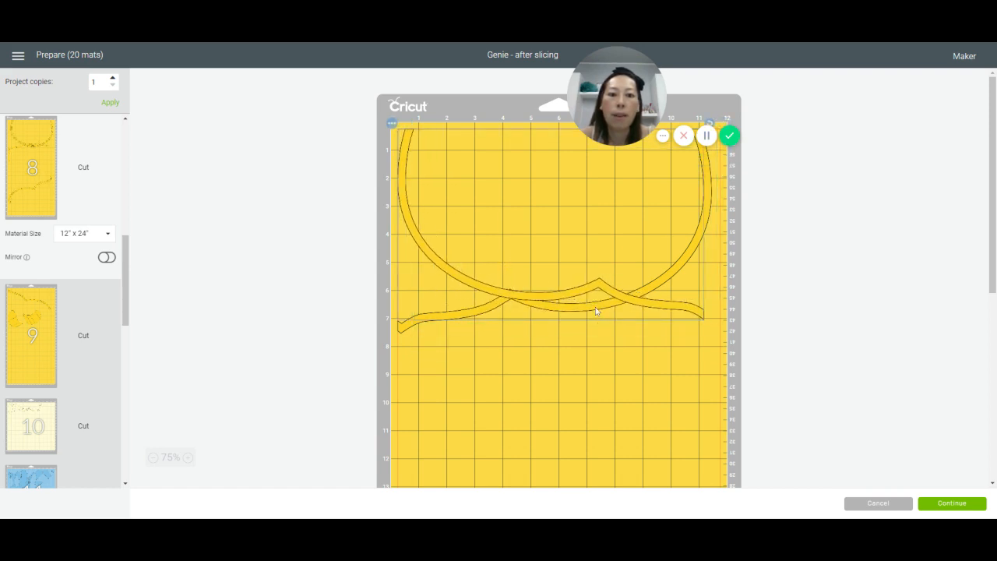
drag(690, 255, 647, 218)
drag(413, 349, 495, 419)
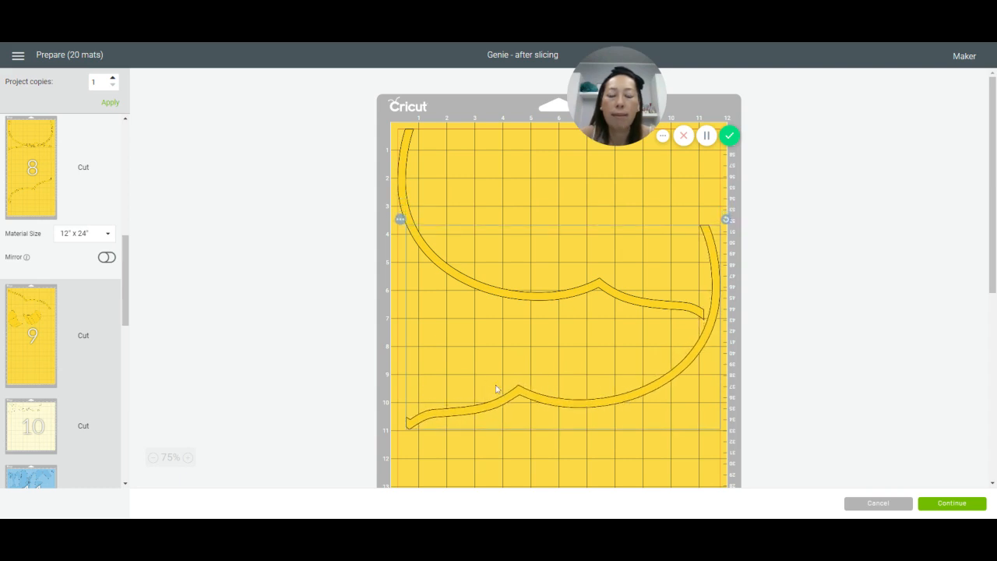
Step: Move the third yellow strip from the lower part of mat 8 up to its upper-right corner
scroll(495, 385, down, 1)
scroll(496, 381, down, 2)
drag(551, 401, 549, 114)
scroll(547, 115, up, 3)
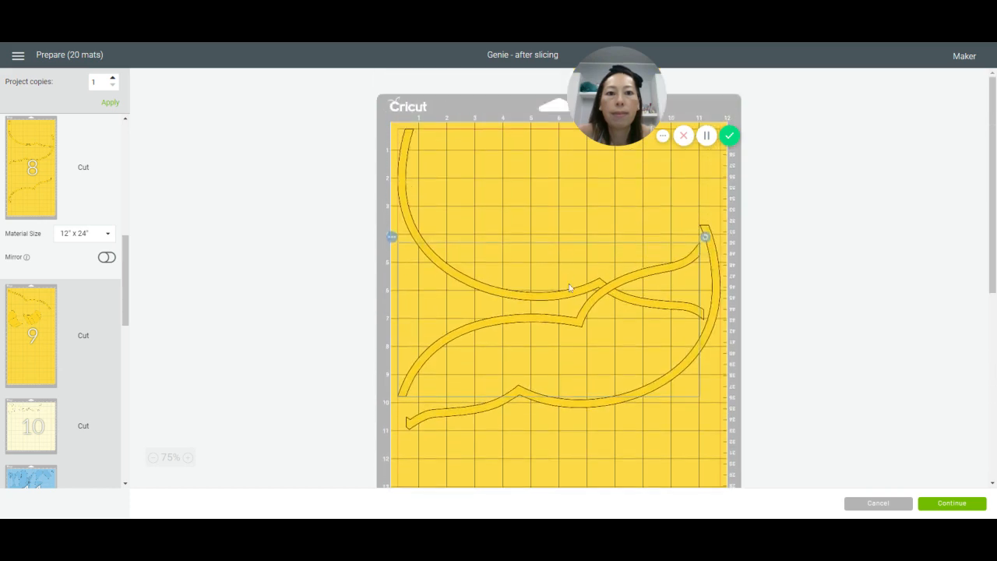
drag(571, 326, 611, 170)
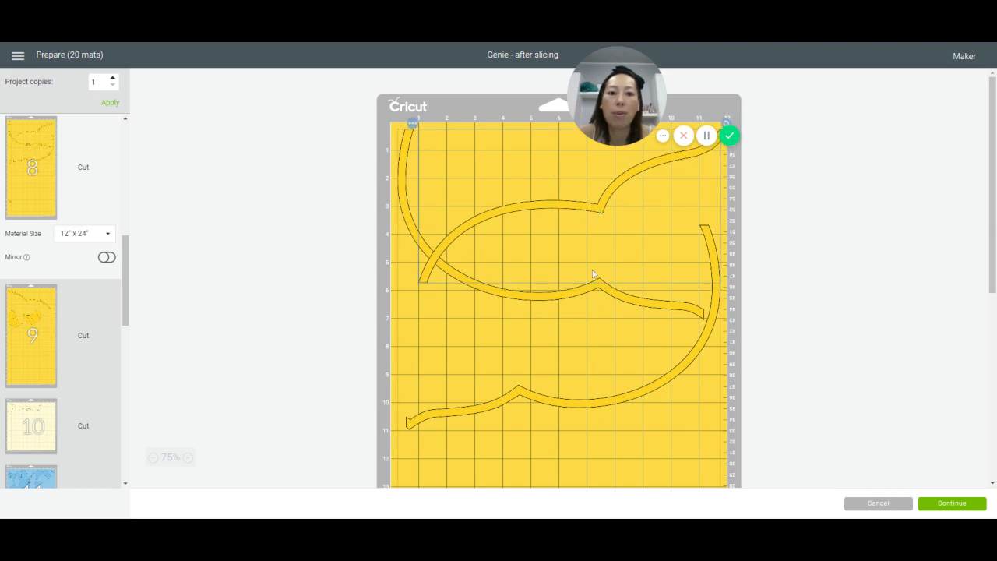
Step: Move the small yellow piece on mat 8 into the gap at the left edge, about 5 in down the mat
scroll(609, 393, down, 1)
scroll(605, 389, down, 5)
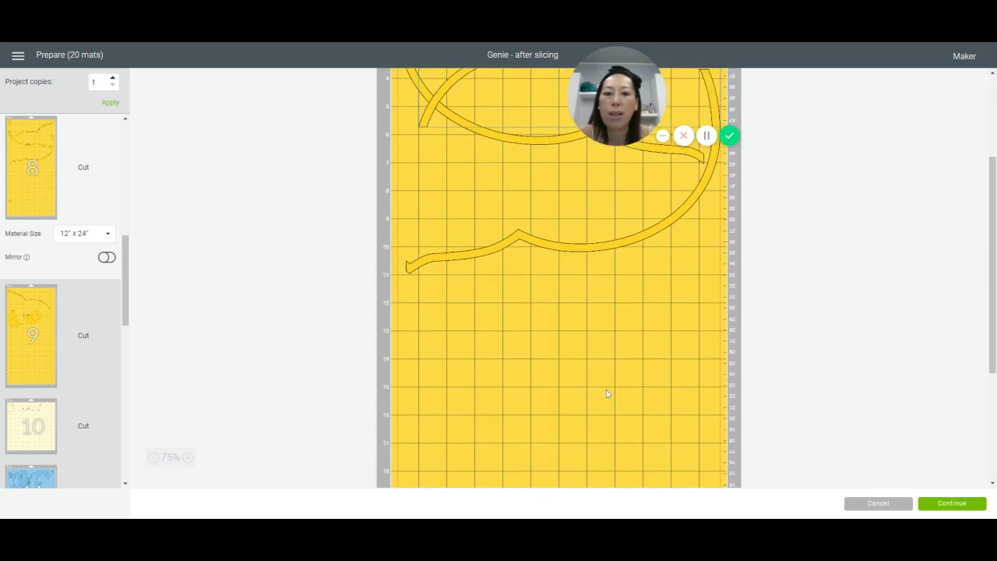
drag(402, 329, 474, 82)
scroll(476, 124, up, 4)
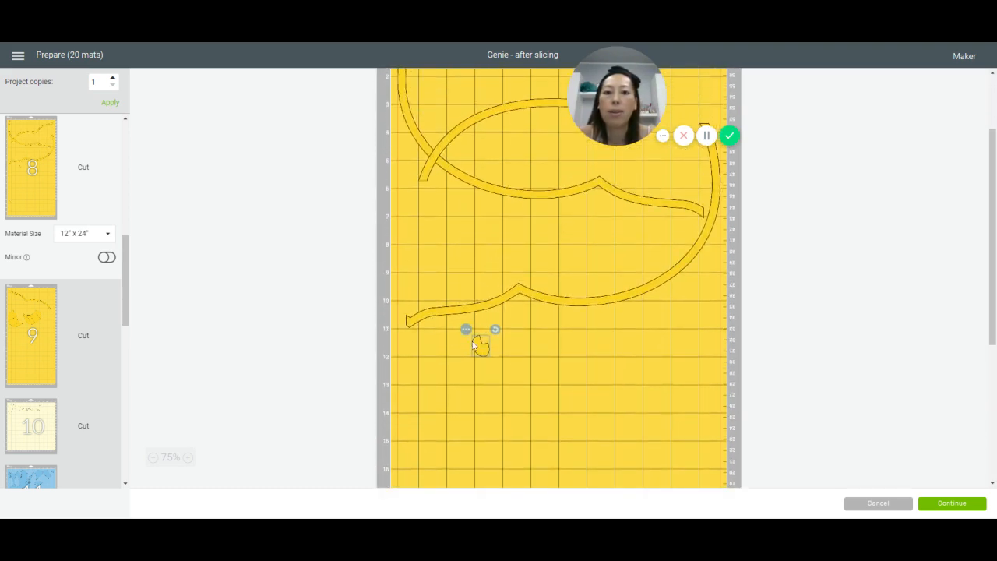
drag(477, 345, 403, 156)
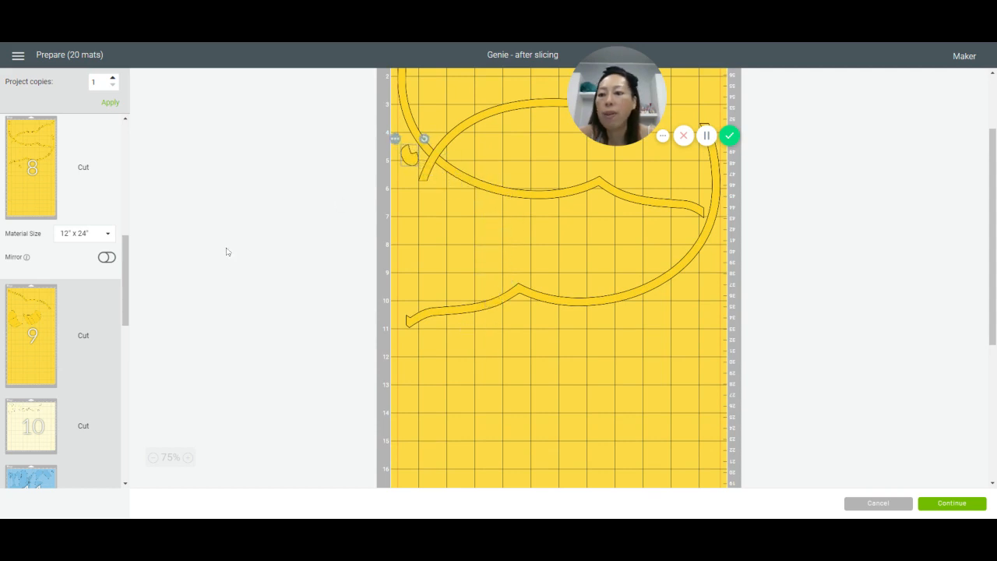
Step: Move the right-hand striped yellow piece from mat 9 to mat 8 and fit it between the strips at the left edge
click(31, 335)
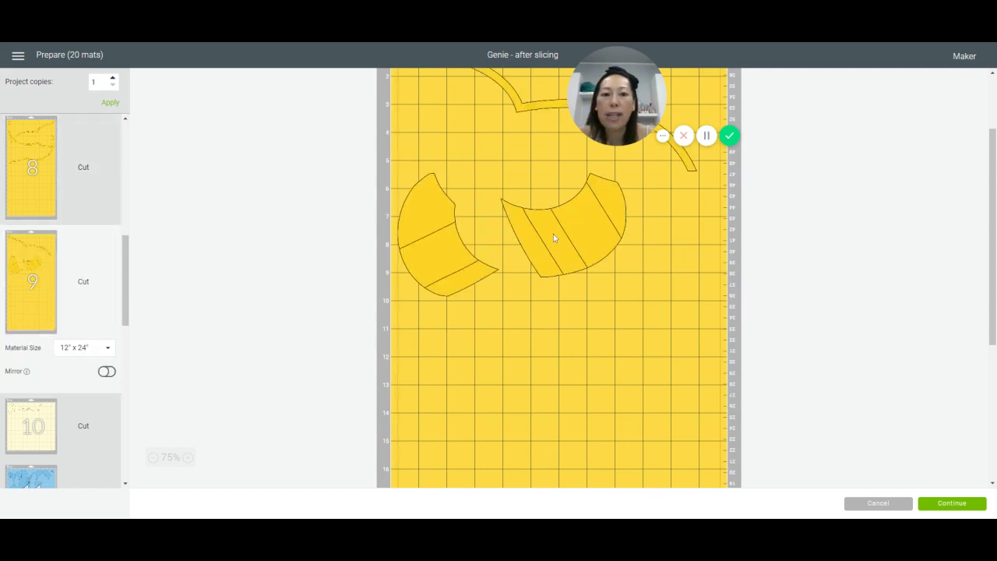
click(553, 234)
drag(572, 233, 576, 297)
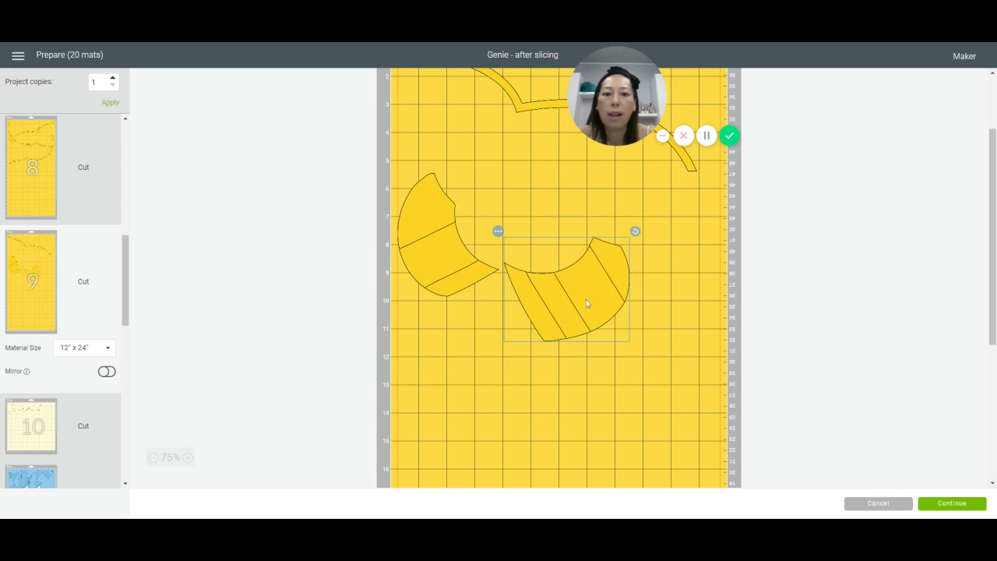
click(498, 231)
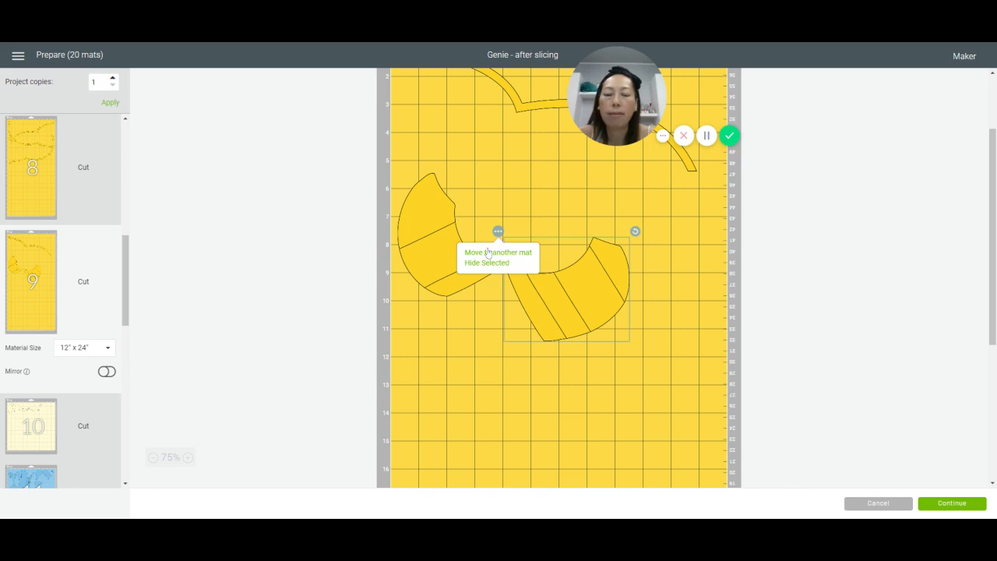
click(498, 253)
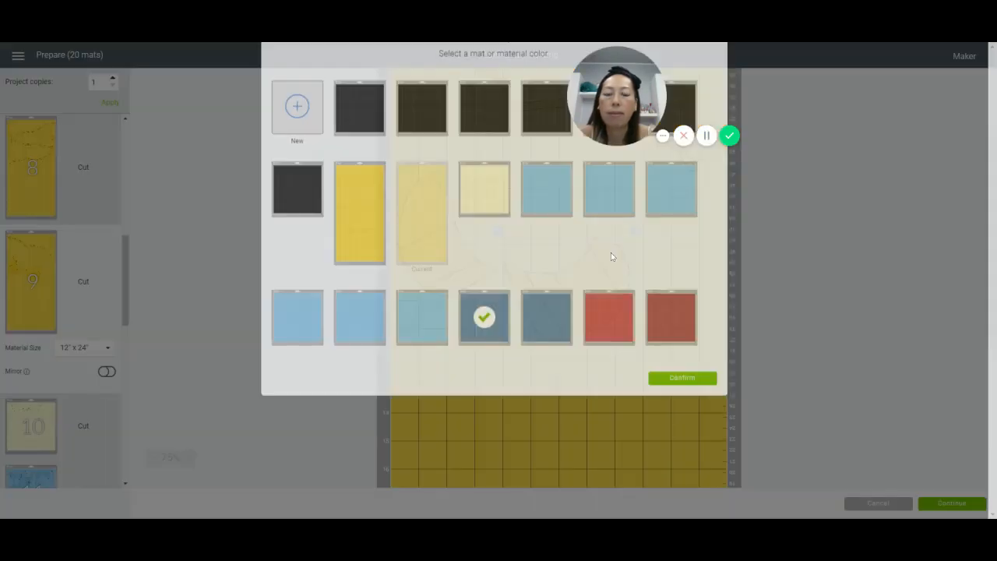
click(368, 274)
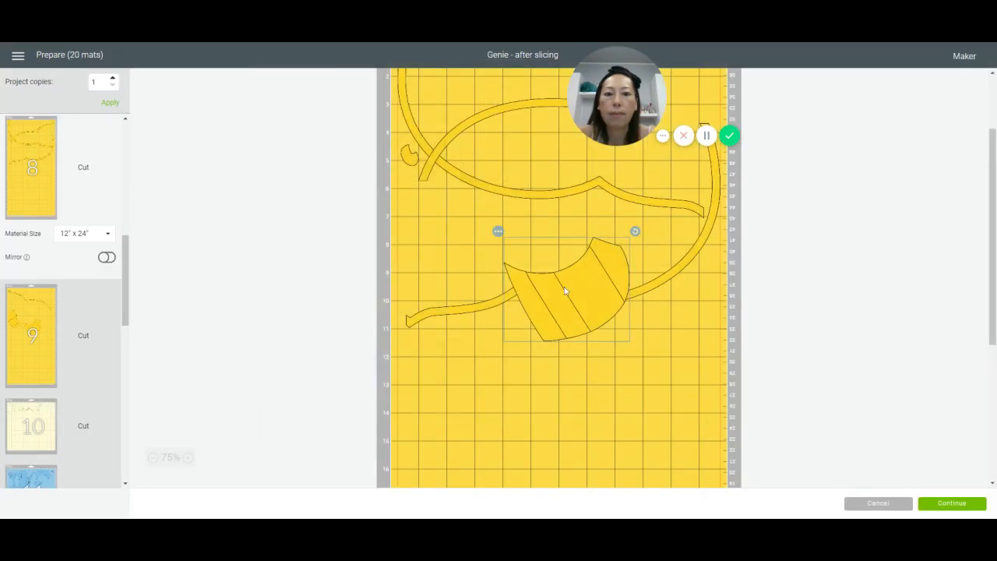
drag(566, 286, 415, 249)
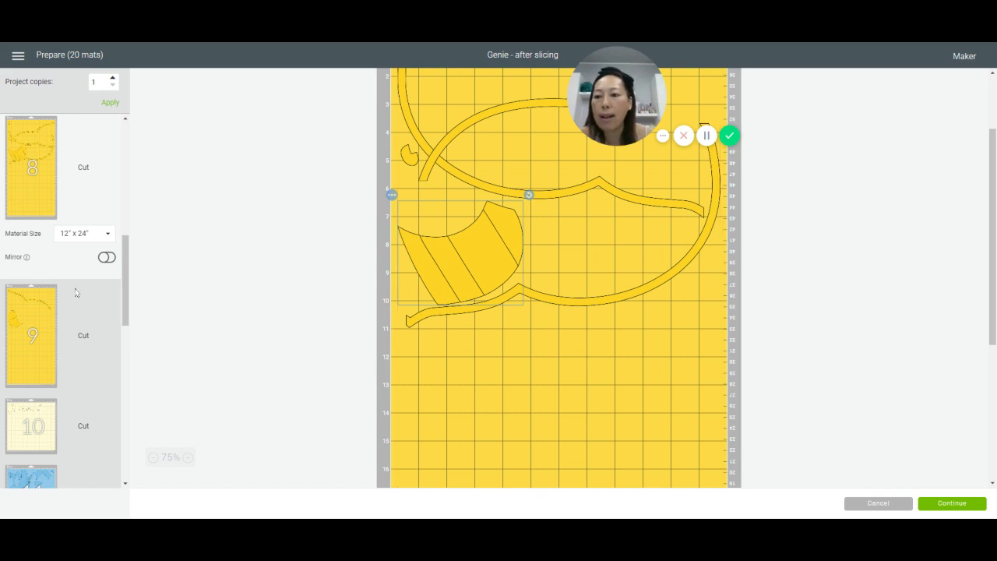
Step: Nest the cream pieces in mat 10's upper-left corner, rotating the wide curved one about 90° counterclockwise and tucking the other curved piece beneath it
drag(125, 287, 125, 331)
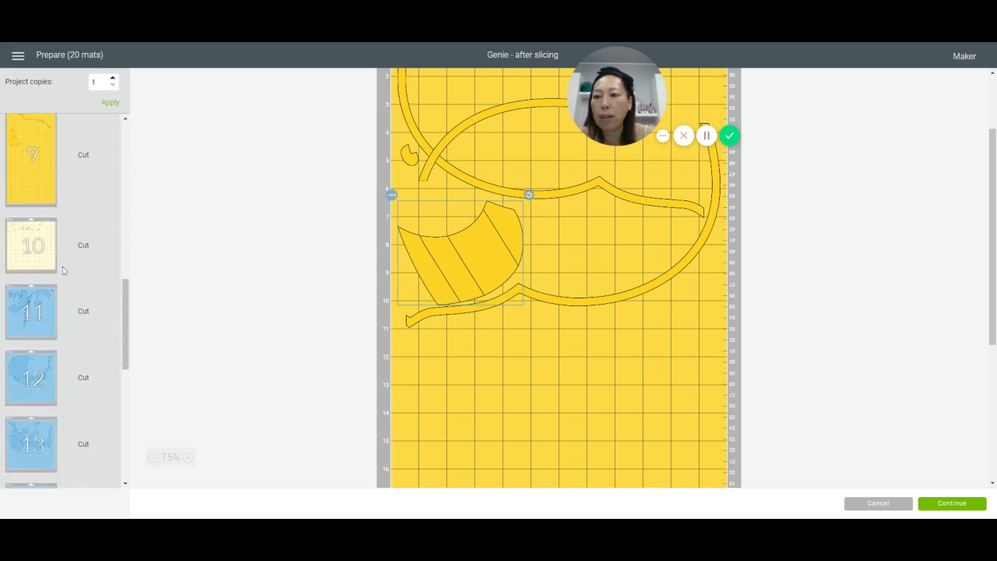
click(78, 233)
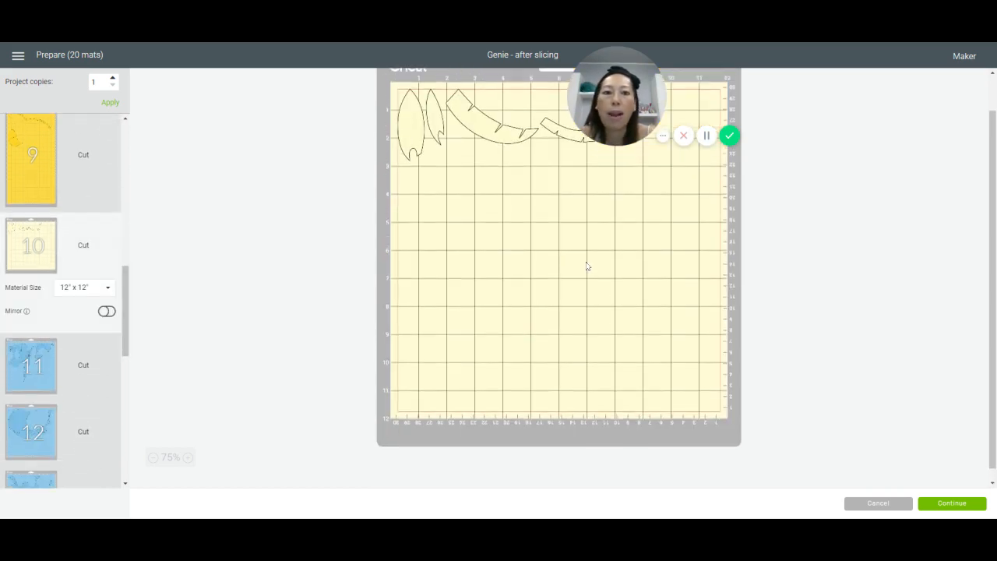
drag(591, 175, 404, 226)
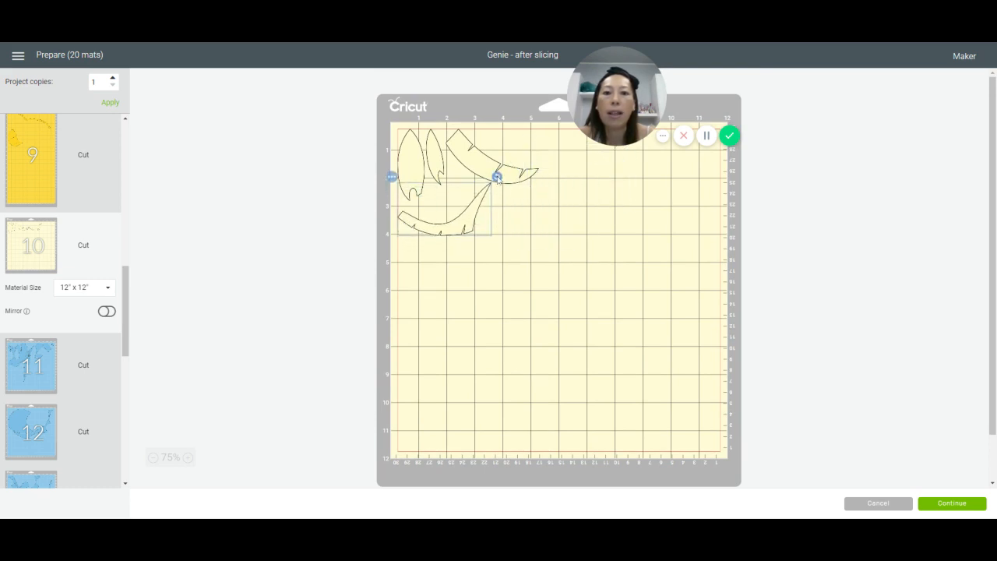
click(515, 177)
drag(544, 123, 469, 147)
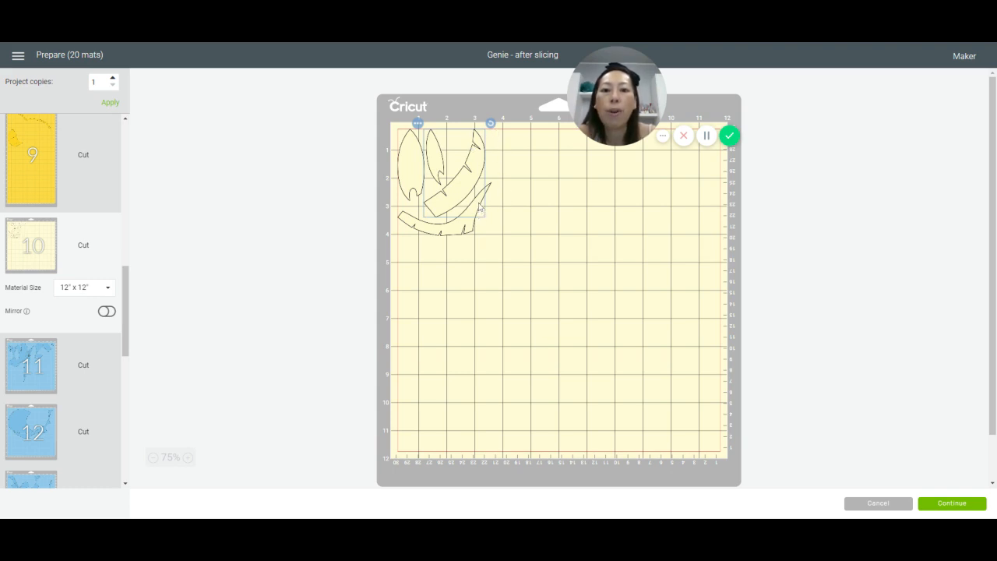
click(471, 232)
drag(467, 230, 465, 227)
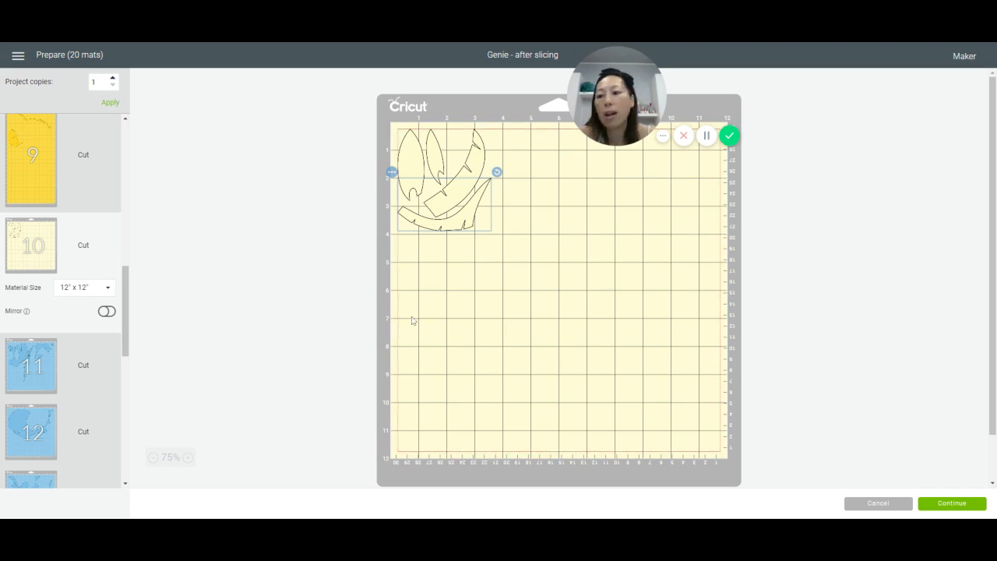
Step: Set the material size of light blue mat 11 to 12" x 24"
click(45, 366)
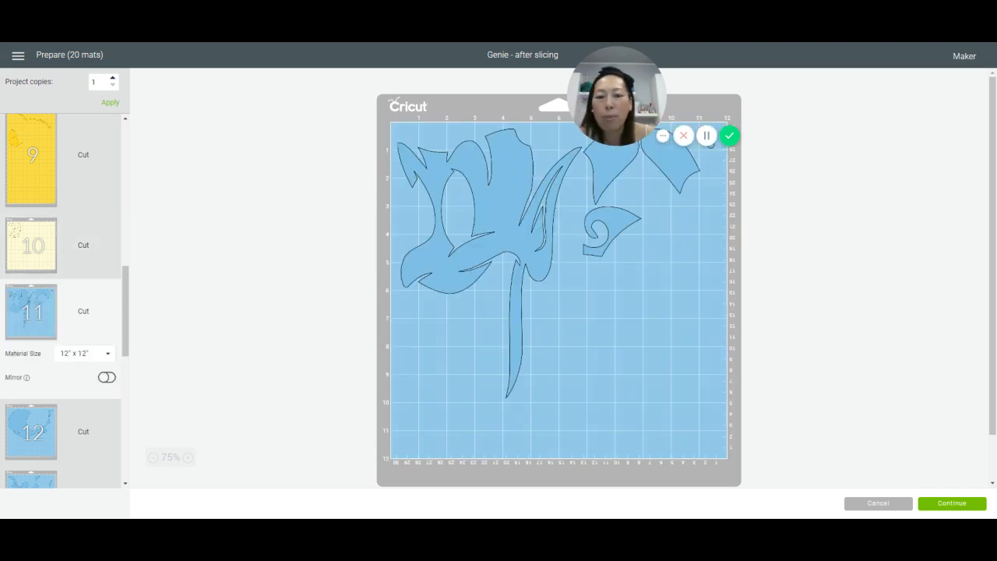
scroll(45, 366, down, 2)
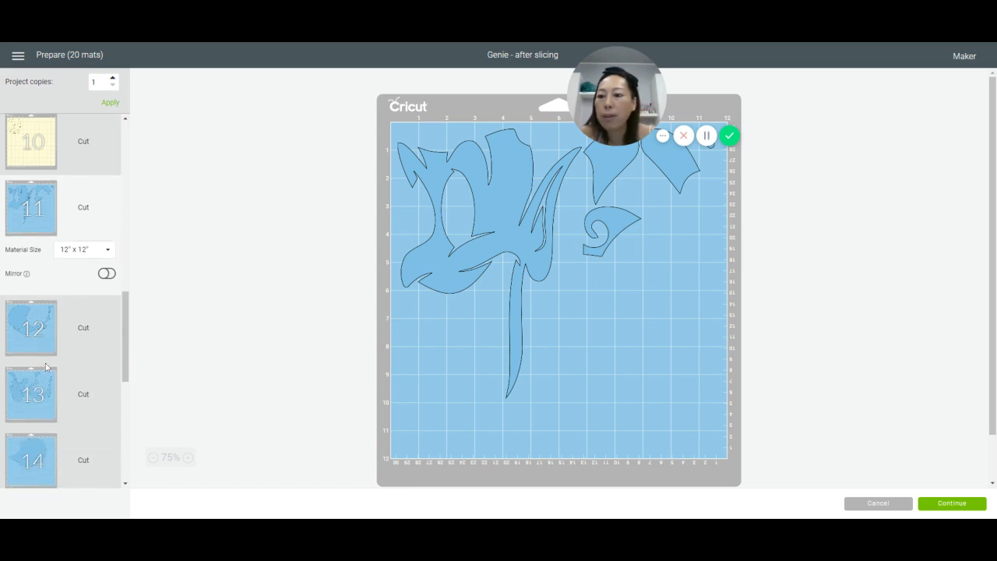
scroll(45, 366, down, 1)
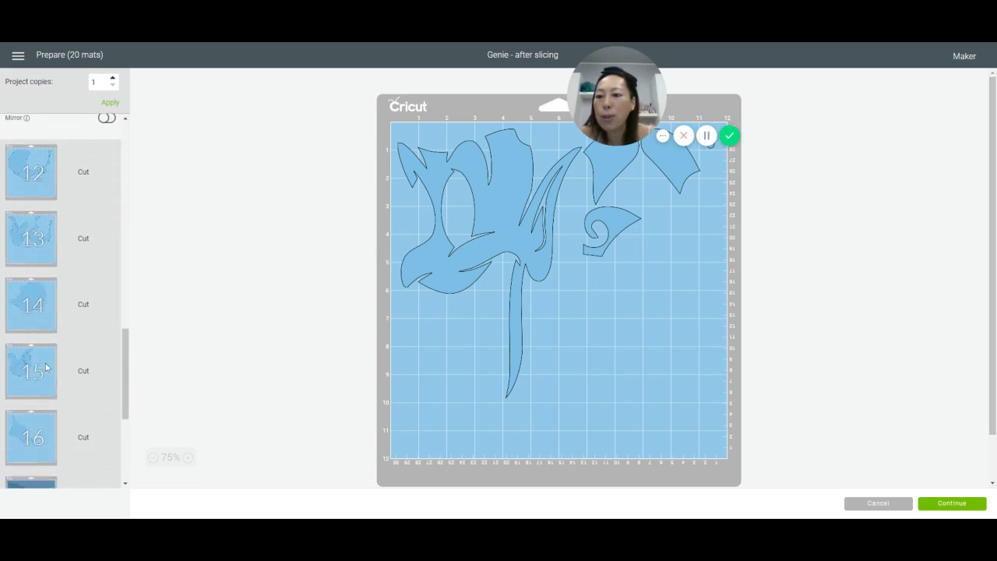
scroll(46, 366, up, 2)
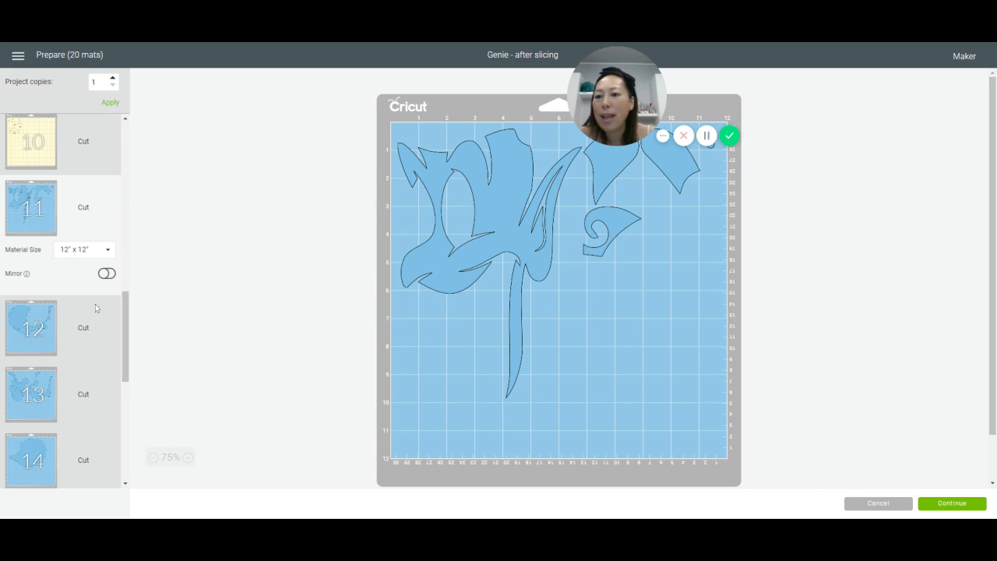
click(106, 250)
click(73, 402)
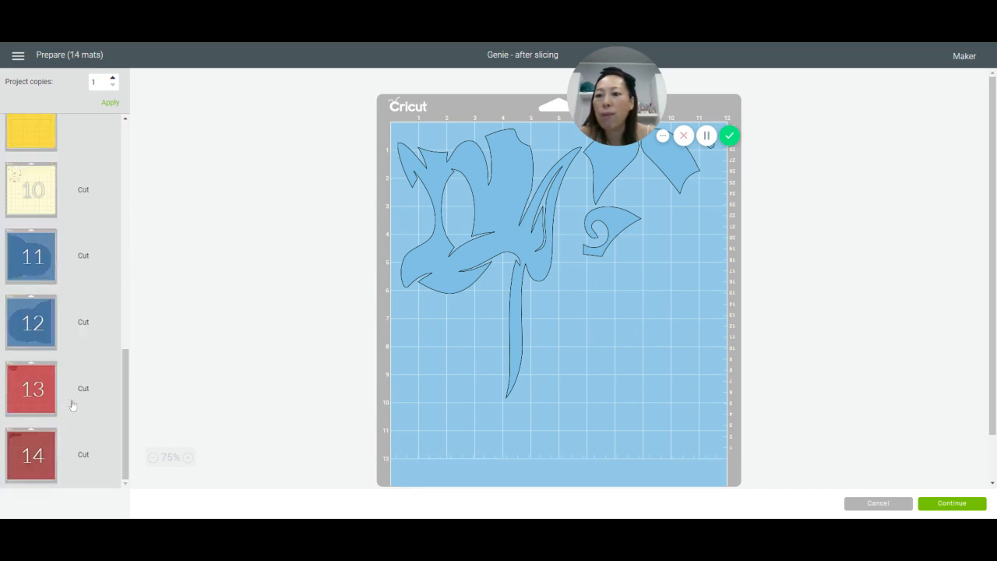
Step: On mat 11, move the lowest piece up against the right edge and the large crescent piece down to the mat's bottom edge
scroll(564, 345, down, 3)
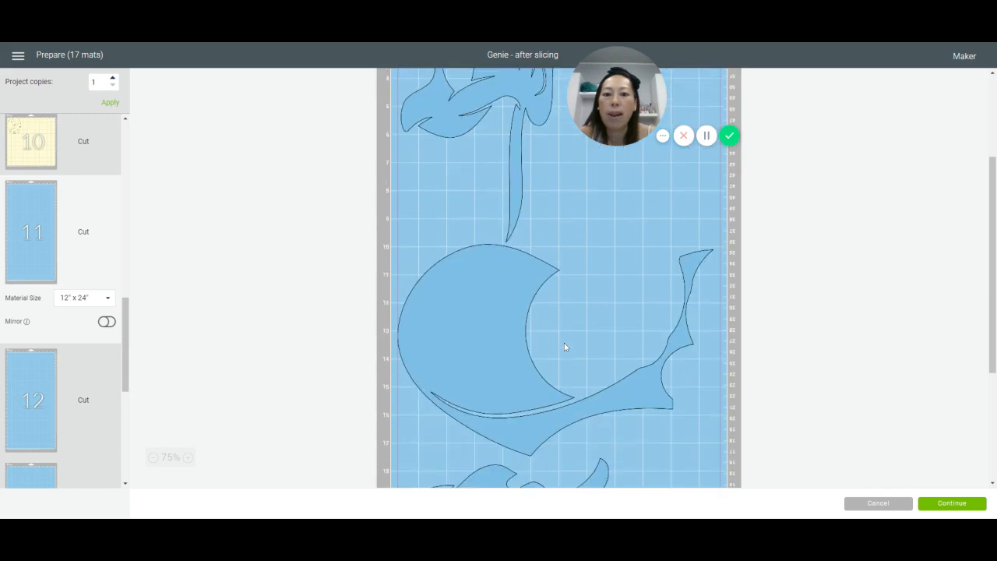
scroll(565, 345, down, 3)
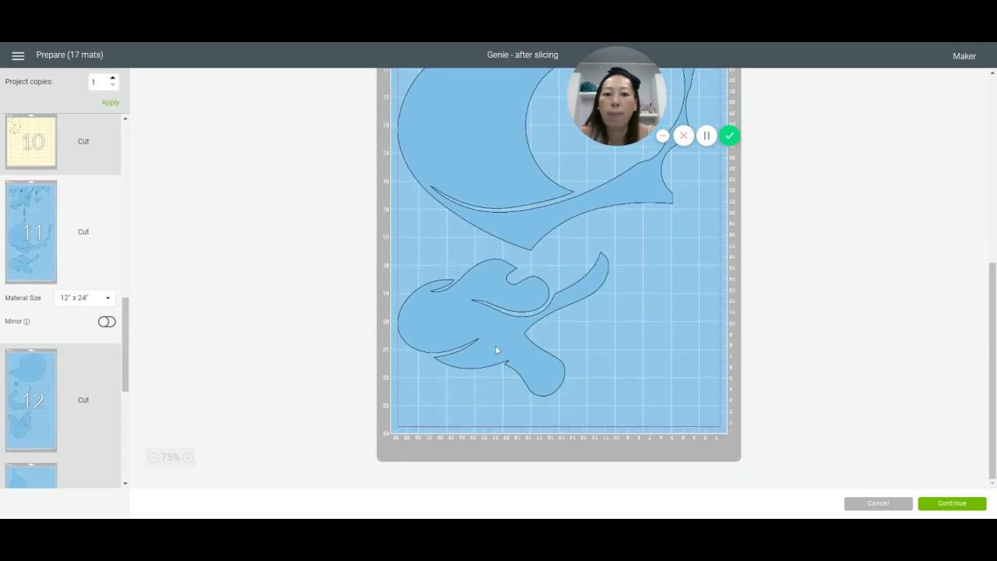
drag(496, 346, 607, 159)
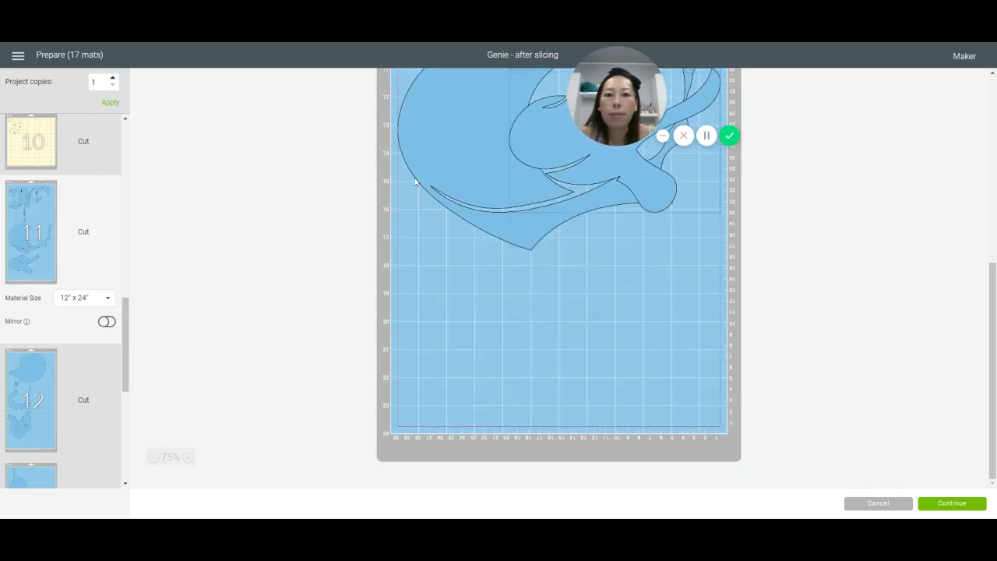
drag(416, 183, 437, 387)
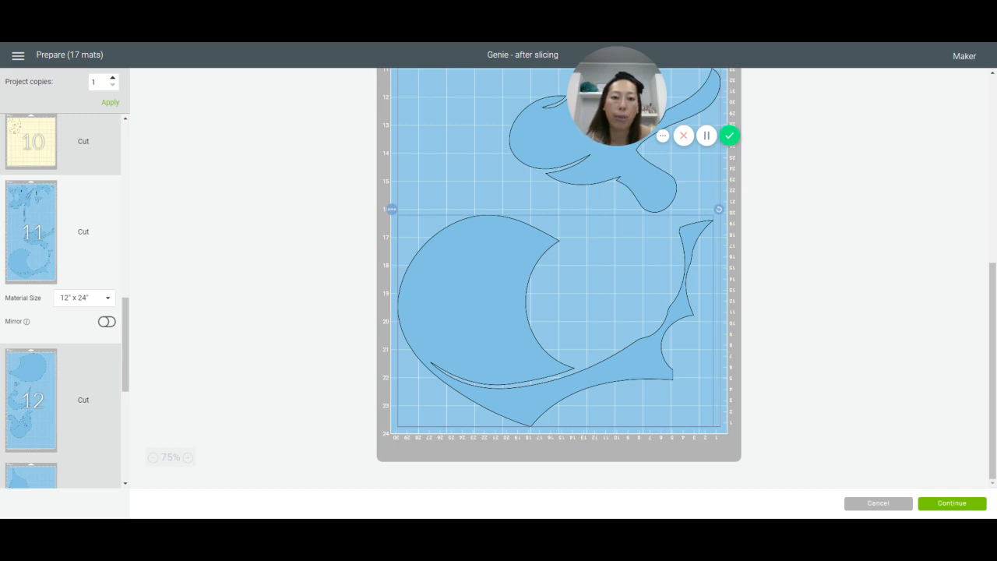
click(417, 139)
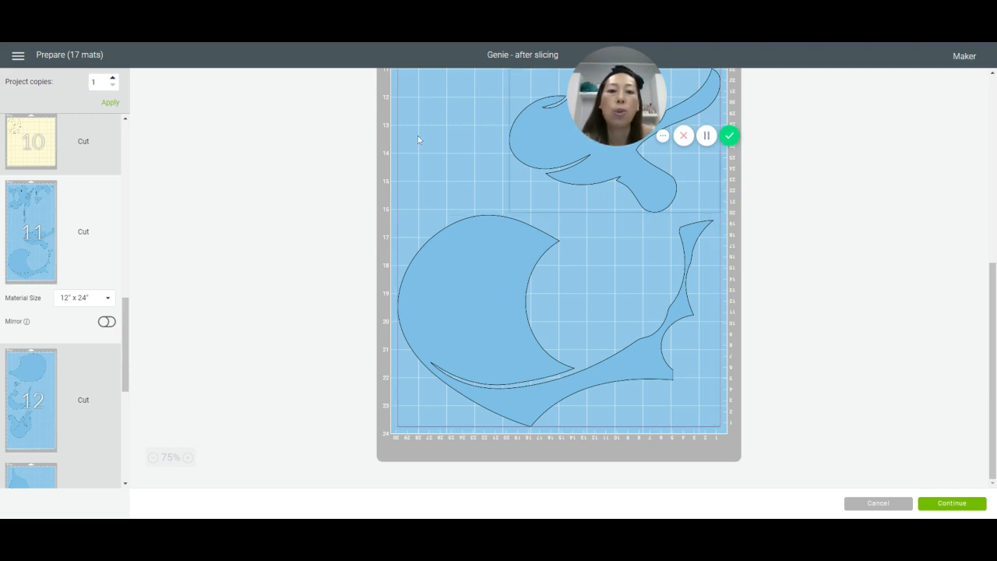
Step: On mat 11, rotate the multi-lobed piece about 75° counterclockwise and nest it between the large crescent and the right-hand strip
drag(525, 138, 606, 268)
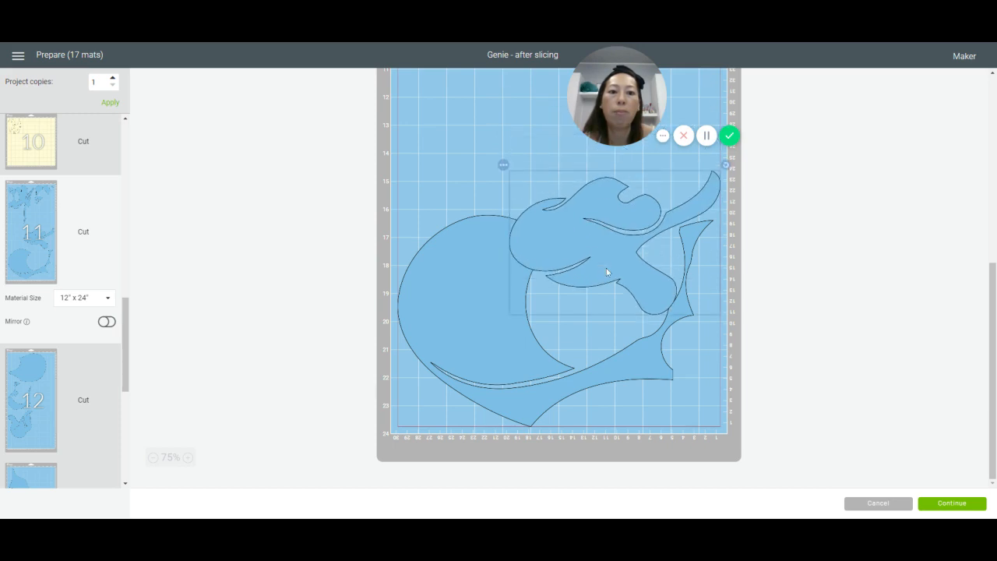
drag(726, 165, 627, 136)
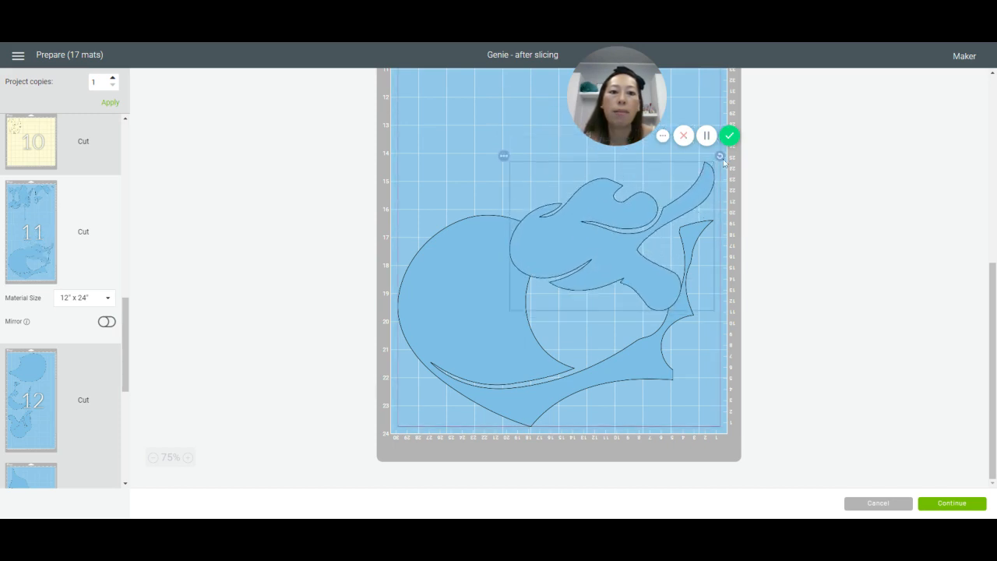
drag(720, 155, 715, 148)
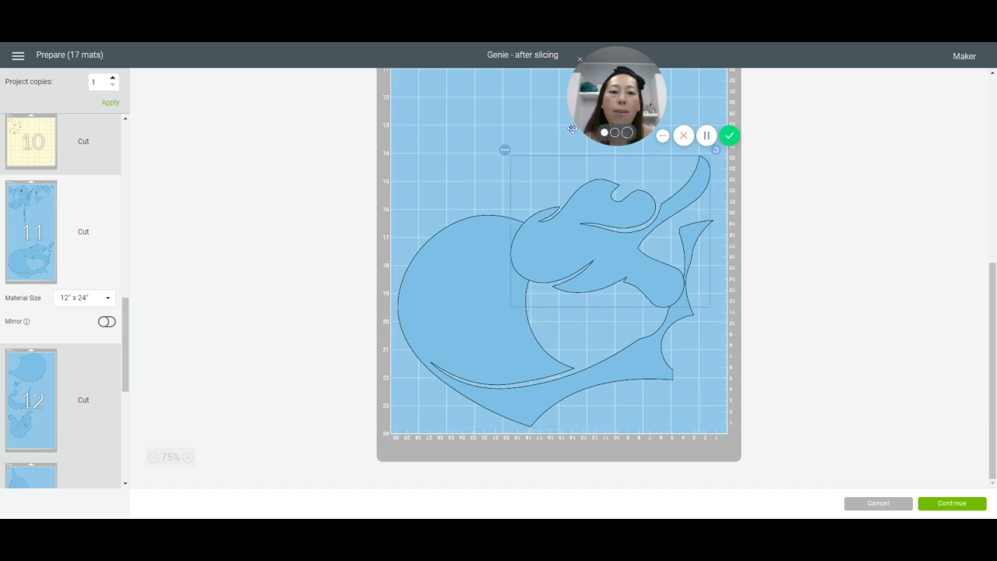
drag(631, 95, 830, 95)
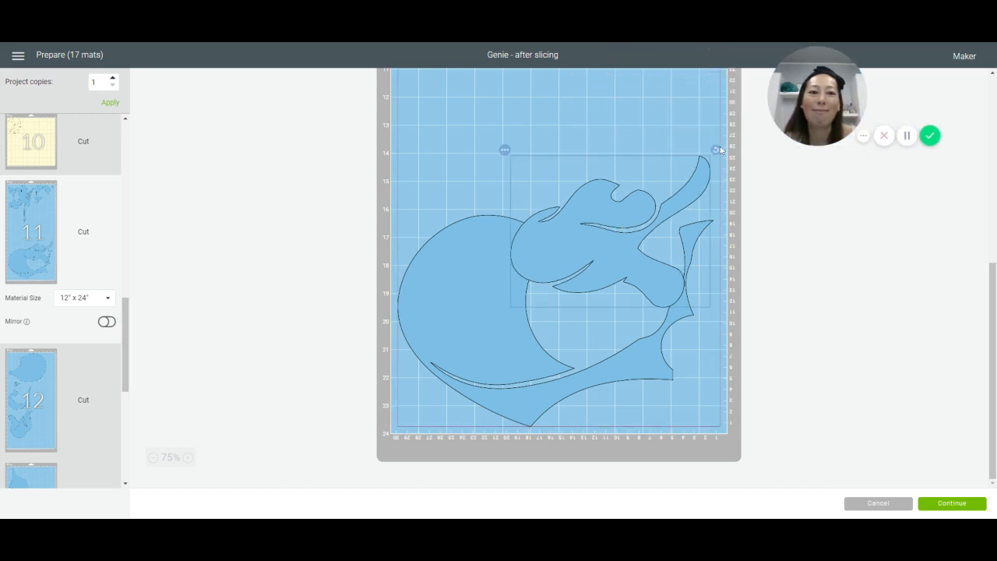
drag(718, 151, 607, 158)
mouse_move(643, 244)
mouse_down()
mouse_move(658, 207)
mouse_move(644, 234)
mouse_up()
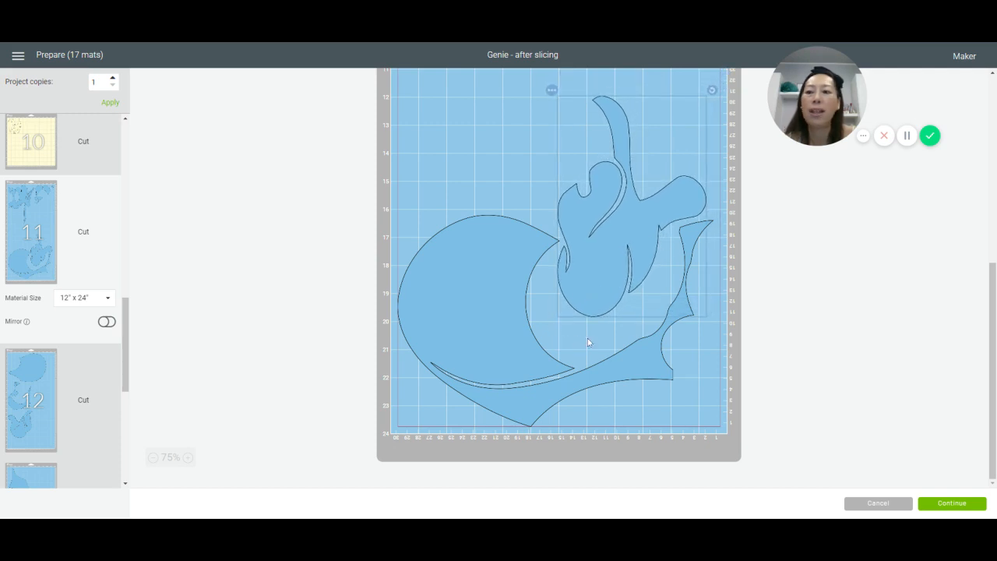
Step: Move the spiral piece to mat 11's lower right, rotate it about 50° counterclockwise and fit it against the right edge beside the curved notch
scroll(561, 144, up, 1)
scroll(560, 146, up, 7)
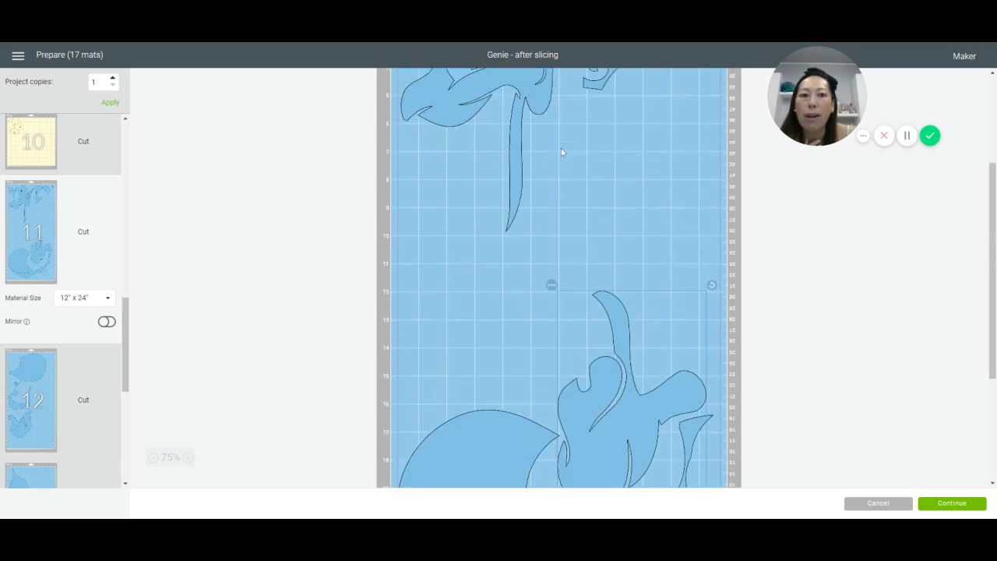
drag(622, 226, 631, 451)
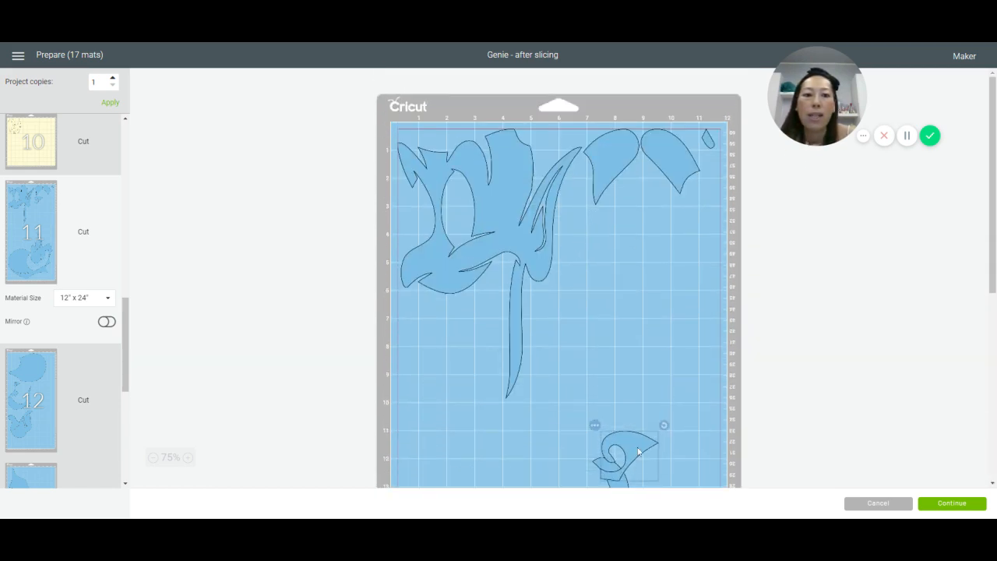
scroll(626, 227, down, 6)
drag(631, 193, 712, 473)
scroll(696, 397, down, 3)
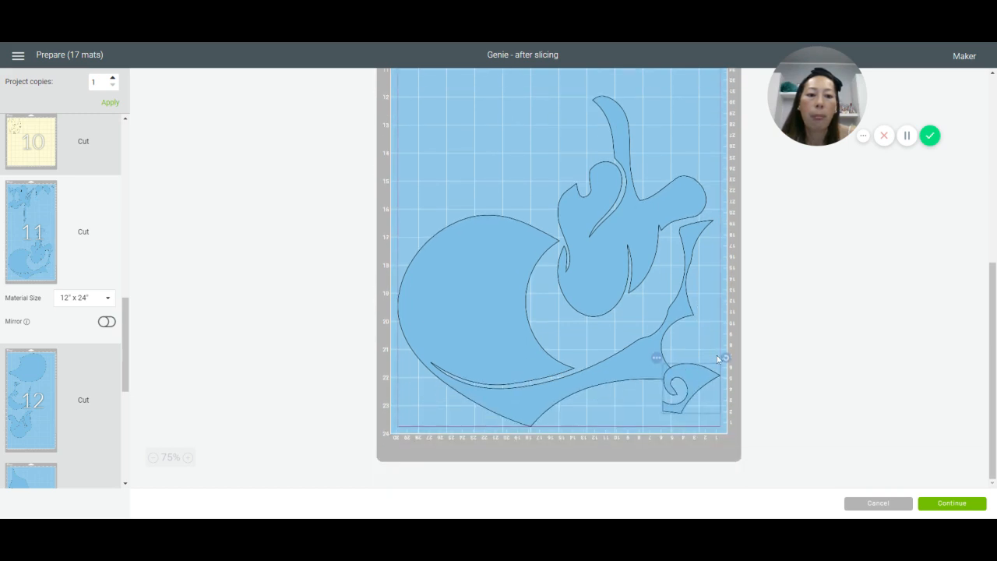
drag(698, 389, 692, 310)
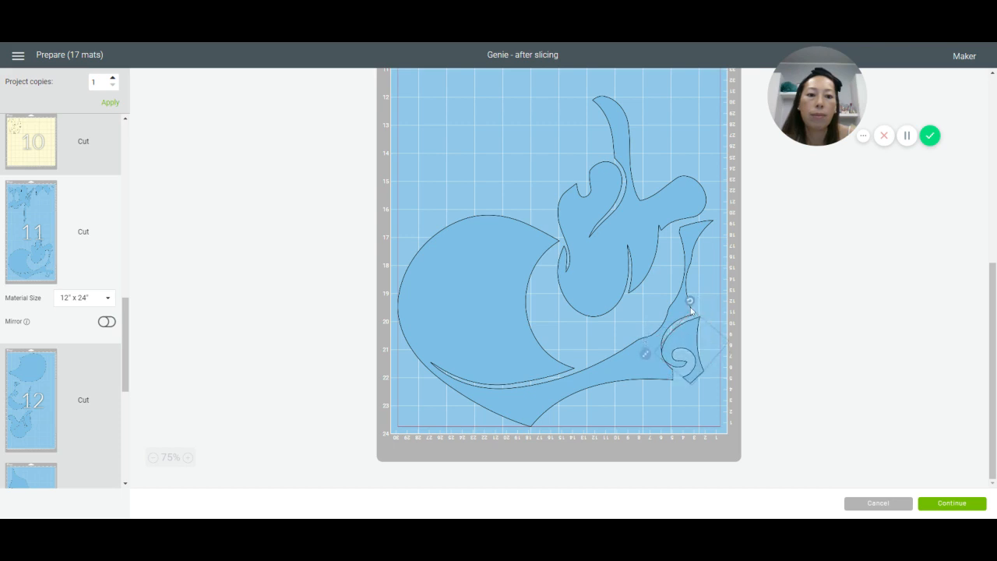
click(698, 351)
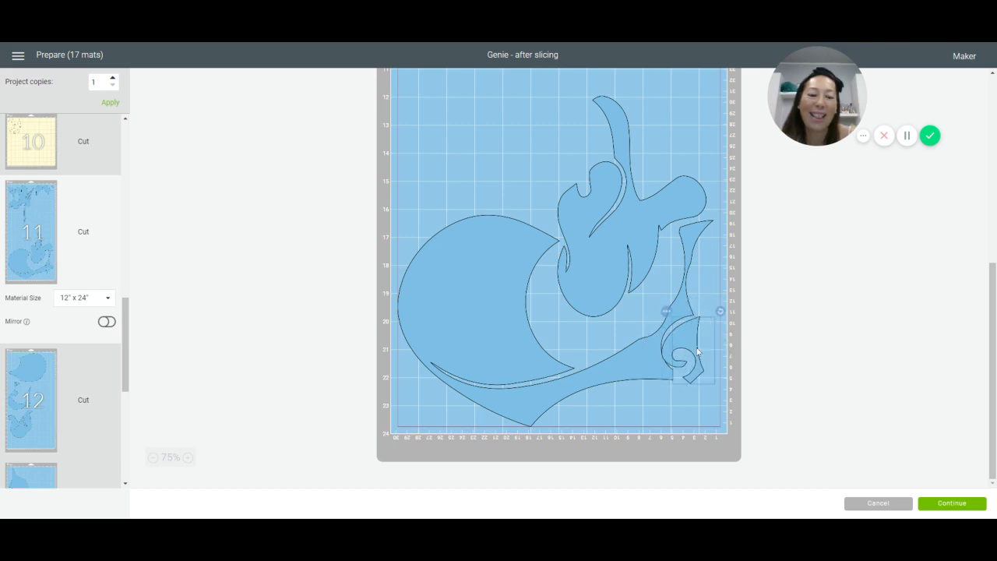
drag(688, 343, 708, 343)
Step: Turn the right-hand petal-shaped piece sideways and place it along mat 11's bottom edge, beneath the crescent's long tail
scroll(626, 276, up, 5)
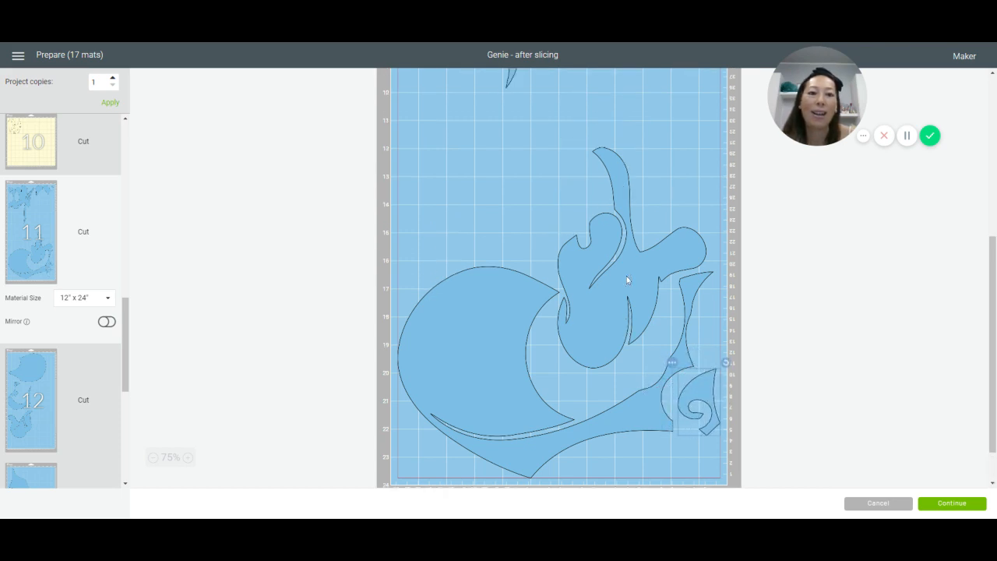
drag(682, 175, 654, 473)
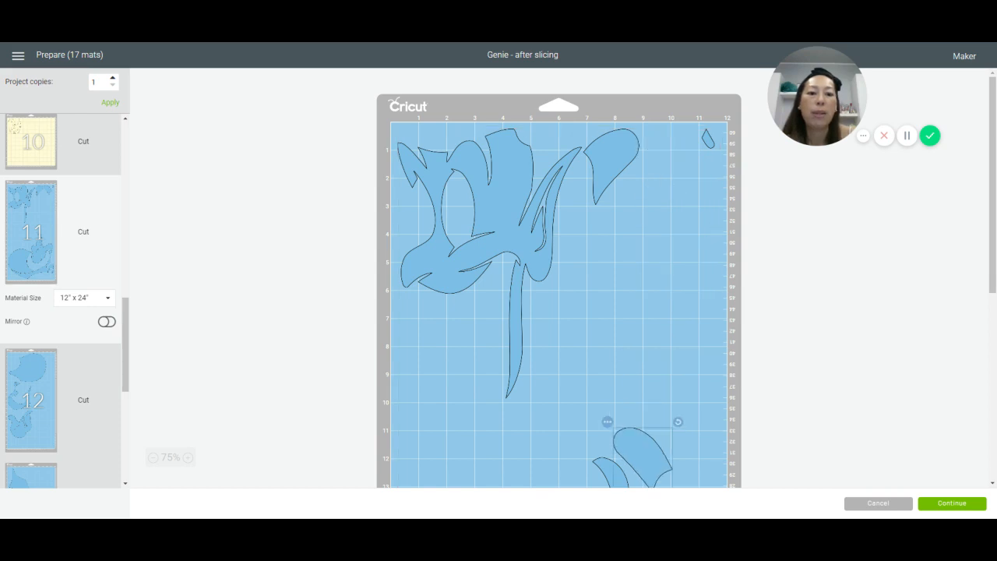
scroll(600, 340, down, 4)
scroll(600, 316, down, 2)
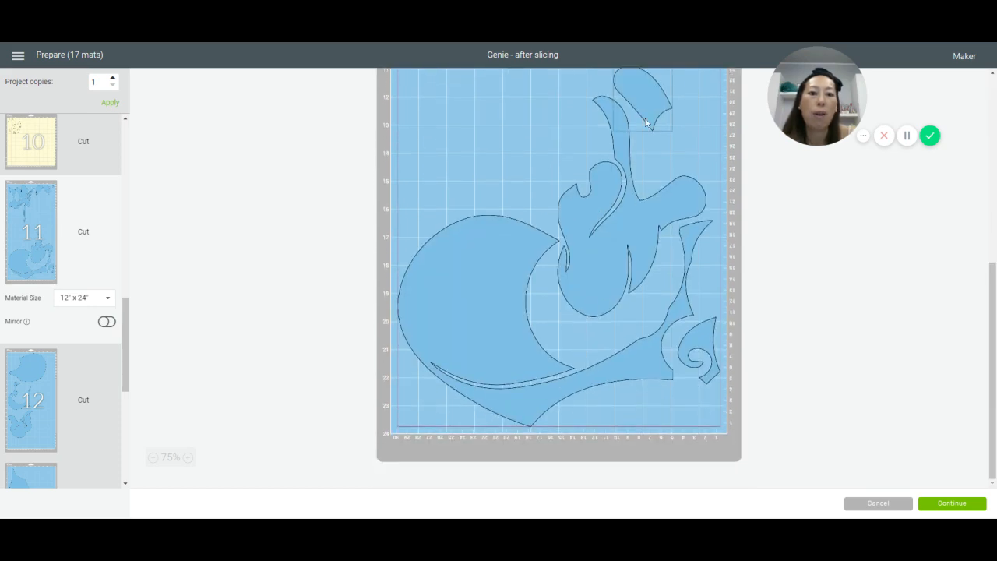
drag(644, 123, 598, 413)
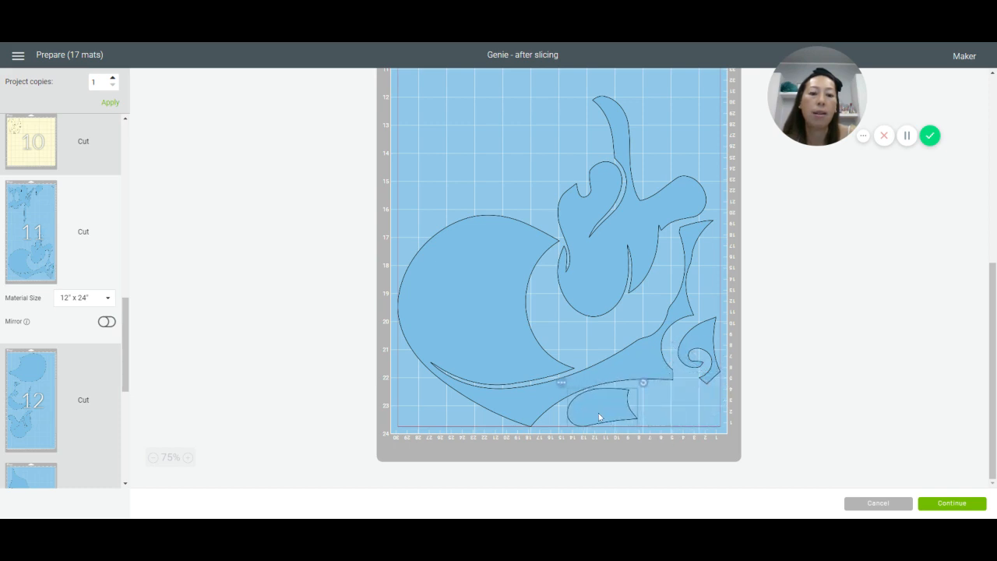
Step: Fit the small diamond-shaped piece into the notch beside the spiral and the remaining petal piece at mat 11's left edge above the crescent
scroll(503, 305, up, 3)
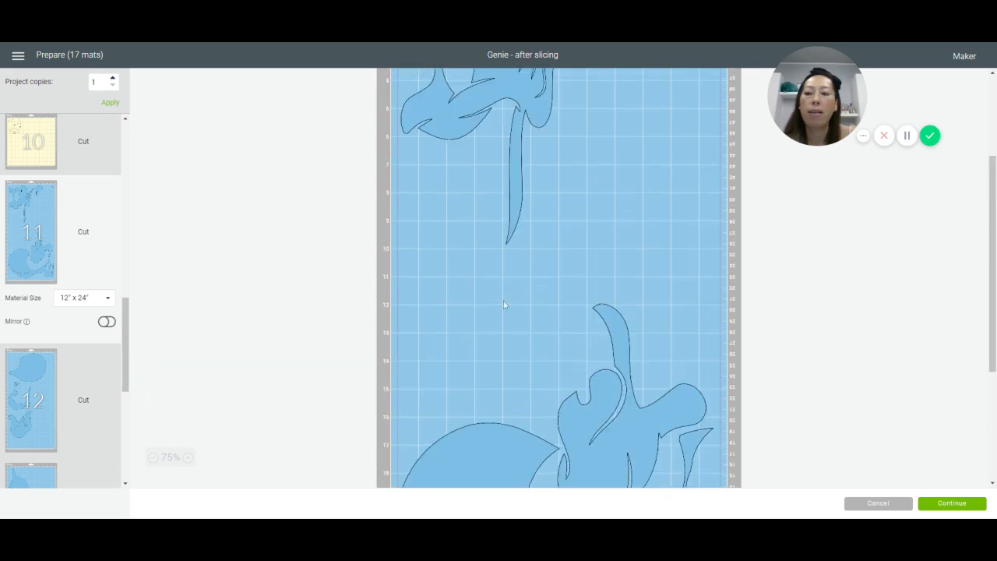
scroll(576, 186, up, 2)
drag(637, 153, 641, 464)
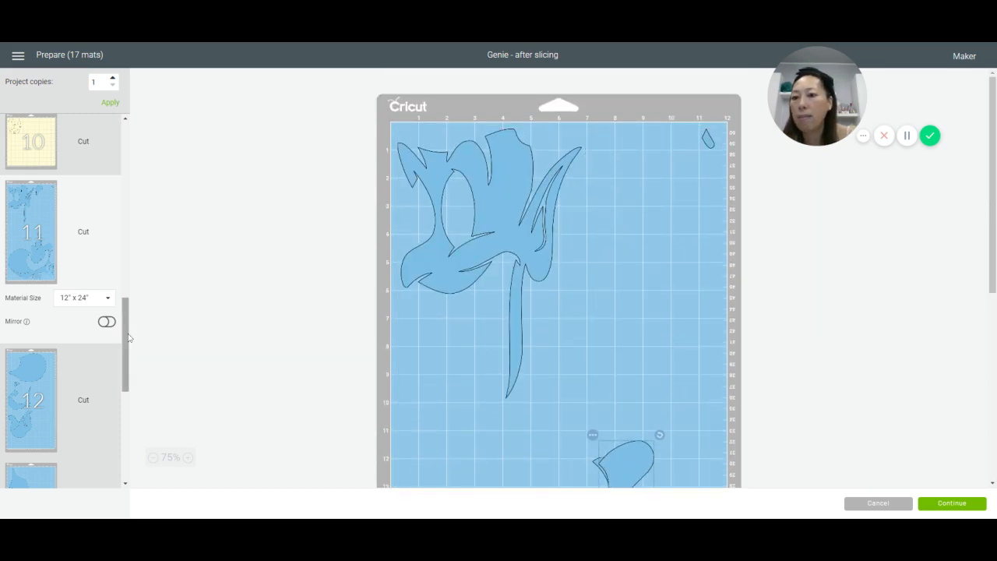
drag(127, 335, 131, 374)
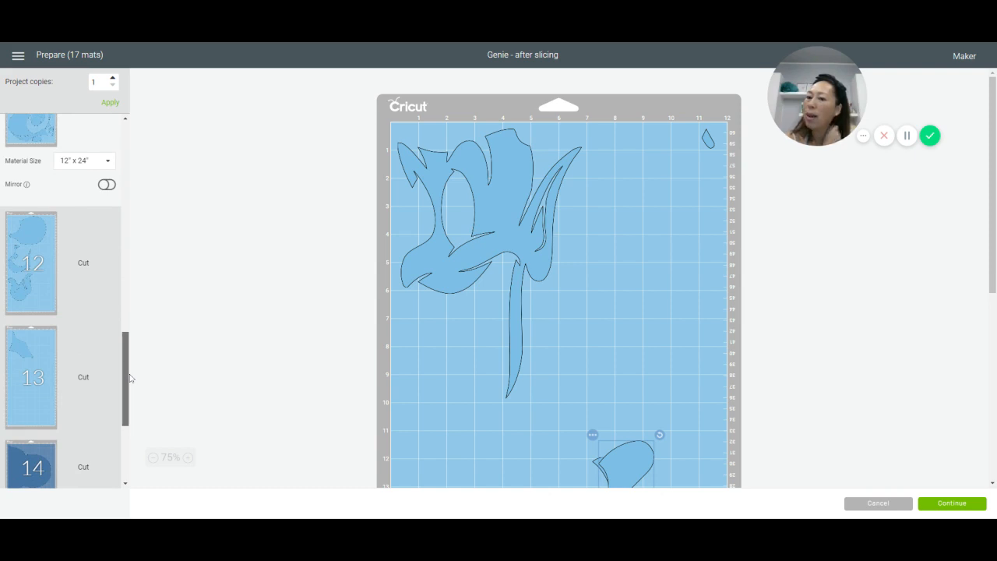
drag(130, 378, 133, 438)
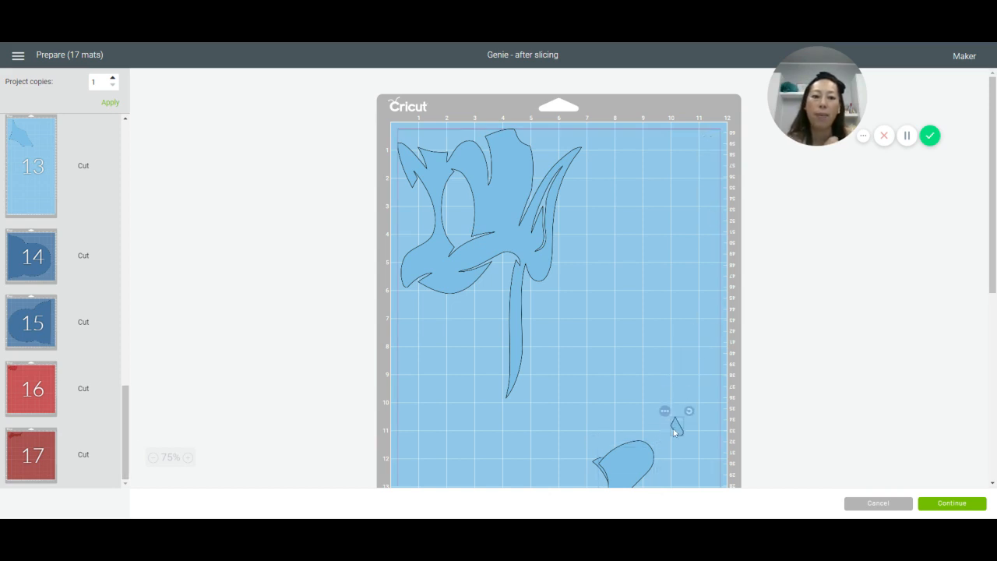
scroll(674, 418, down, 3)
scroll(676, 364, down, 2)
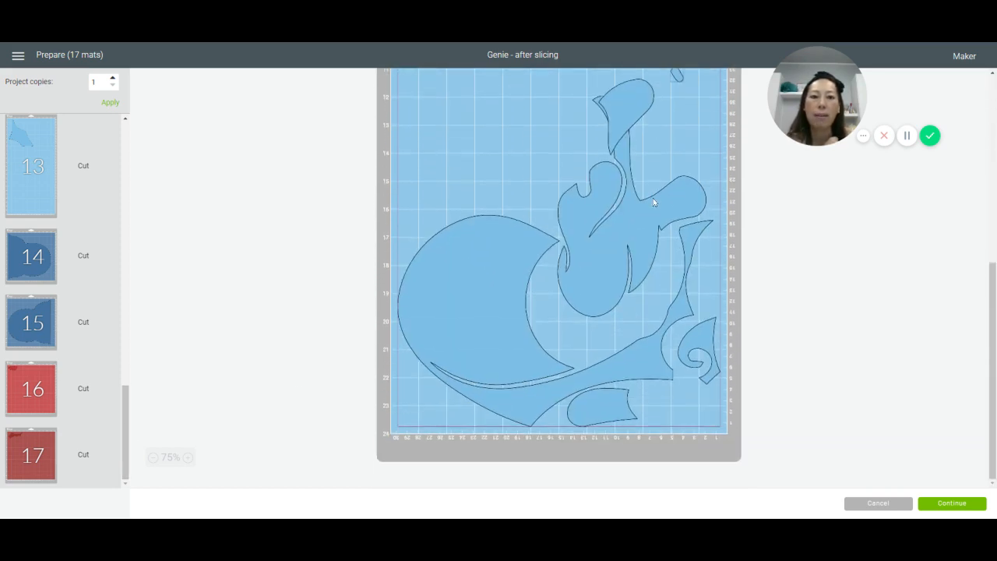
drag(678, 75, 670, 355)
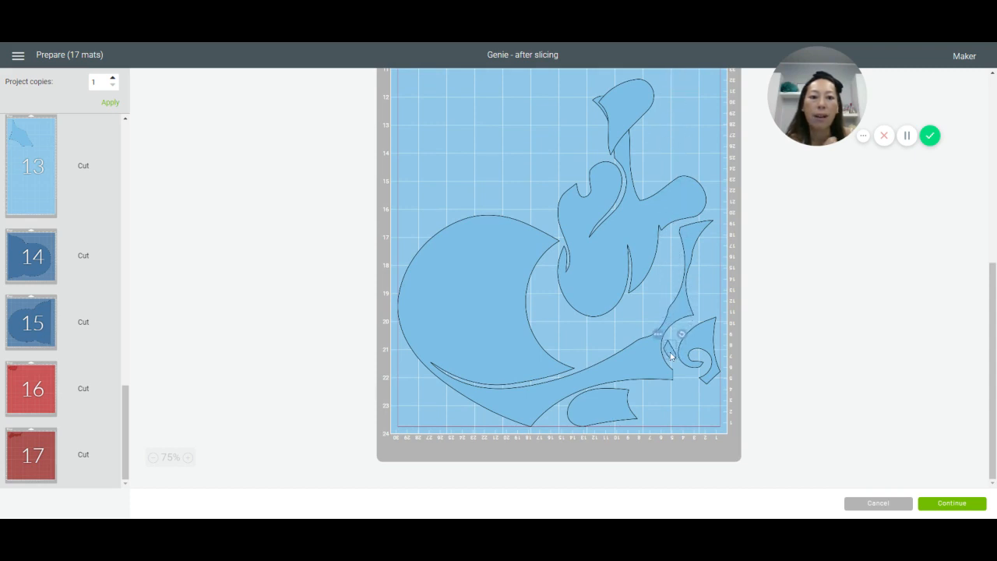
drag(633, 132, 413, 213)
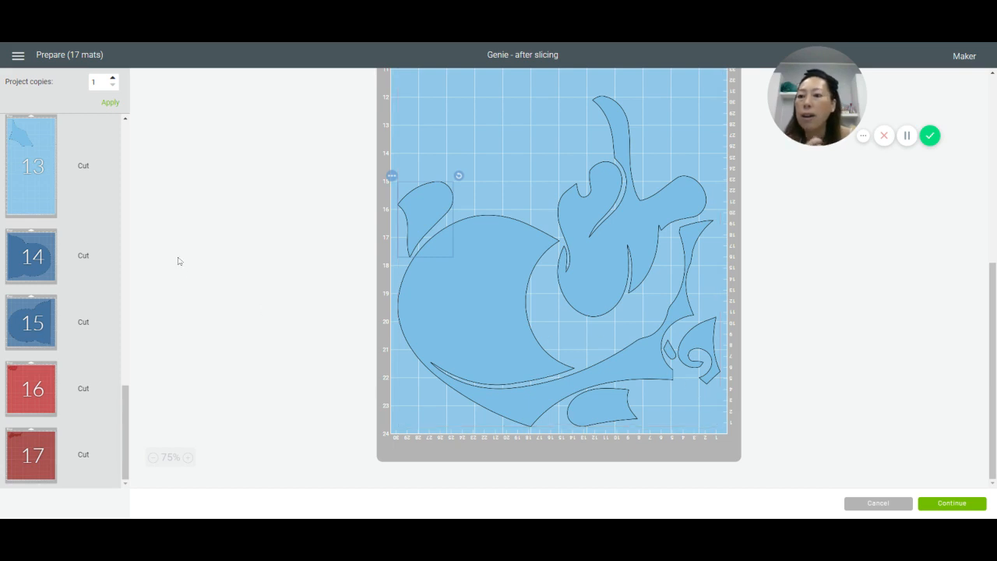
Step: On mat 12, move the large rounded piece and the lowest piece to the right edge, and shift the curved piece slightly up
click(34, 151)
scroll(30, 187, up, 3)
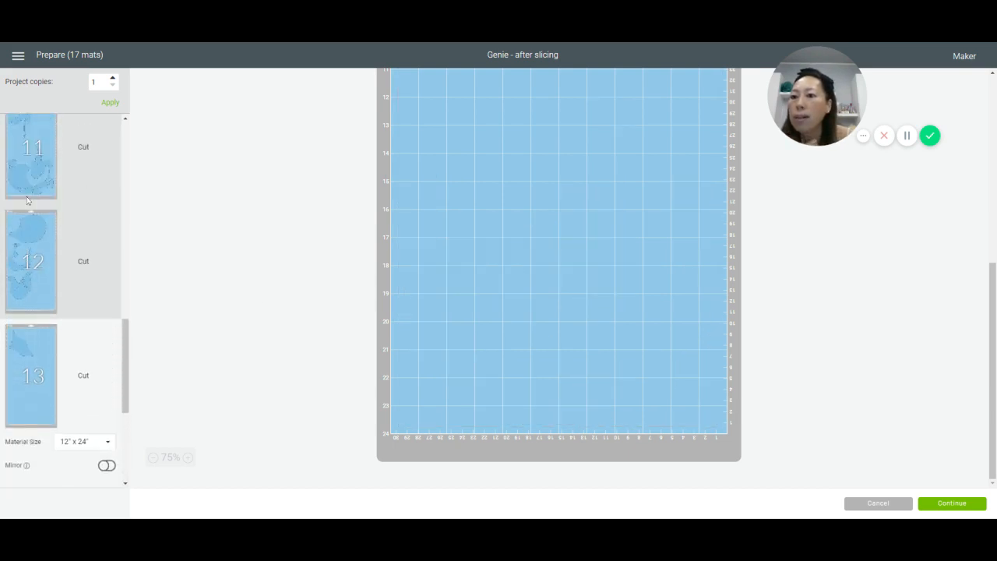
click(46, 307)
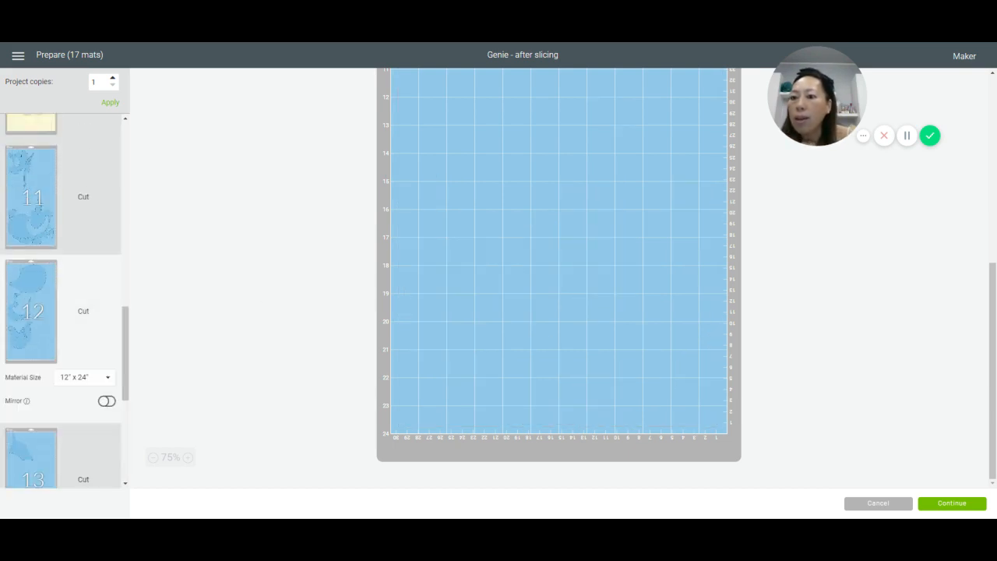
scroll(606, 240, up, 5)
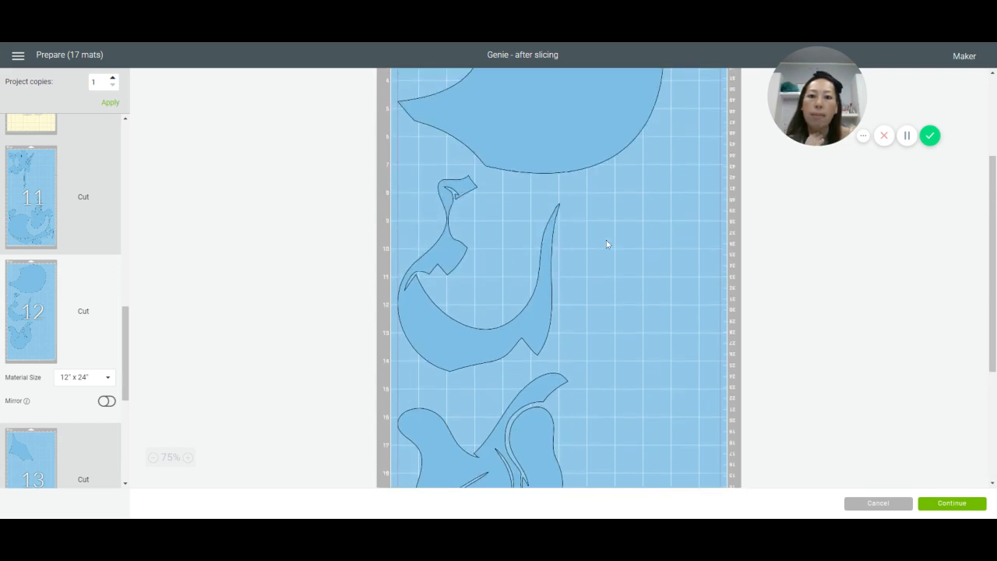
drag(606, 244, 721, 204)
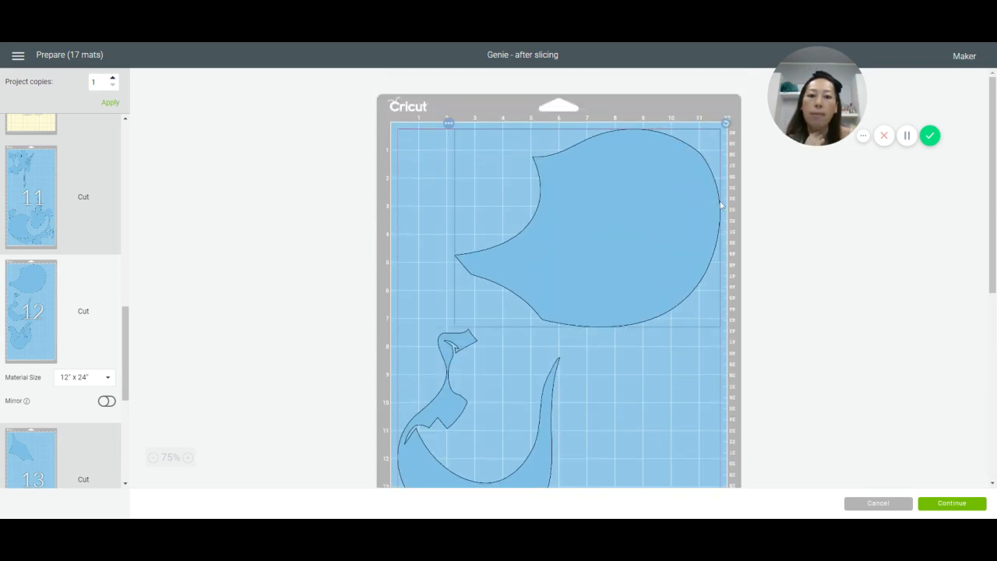
drag(451, 415, 451, 401)
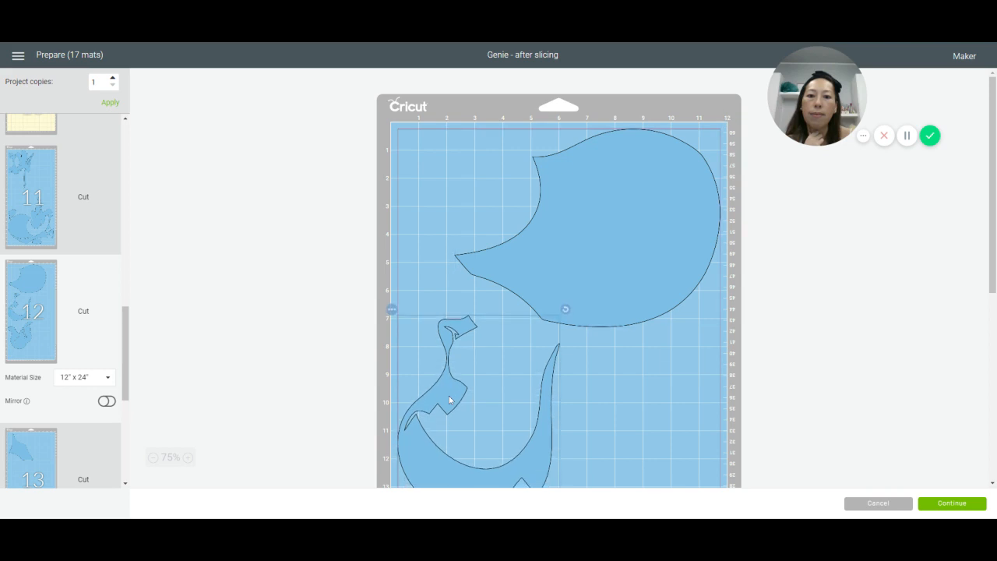
scroll(571, 362, down, 3)
drag(572, 448, 726, 454)
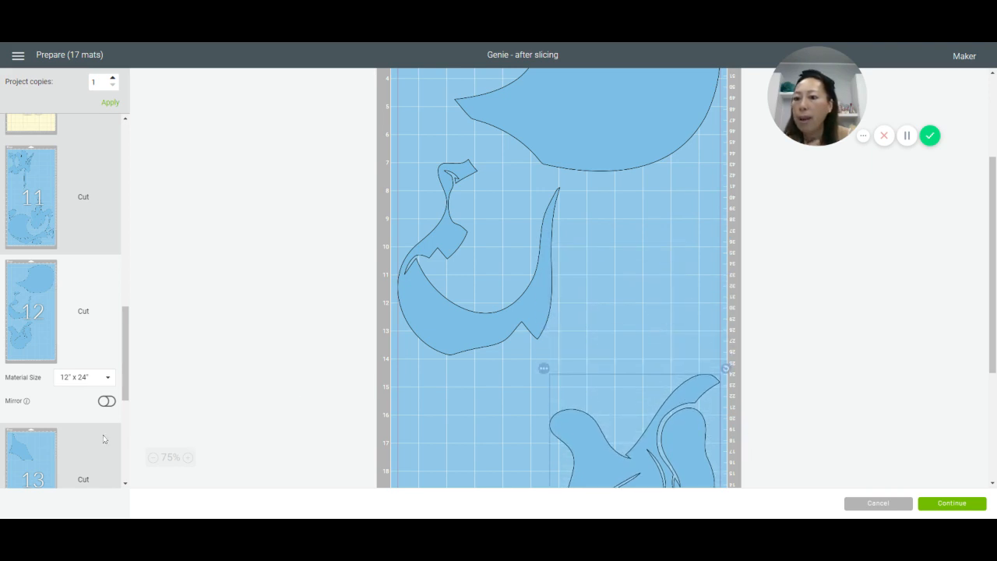
Step: Move the pointed piece from mat 13 onto mat 11
click(33, 454)
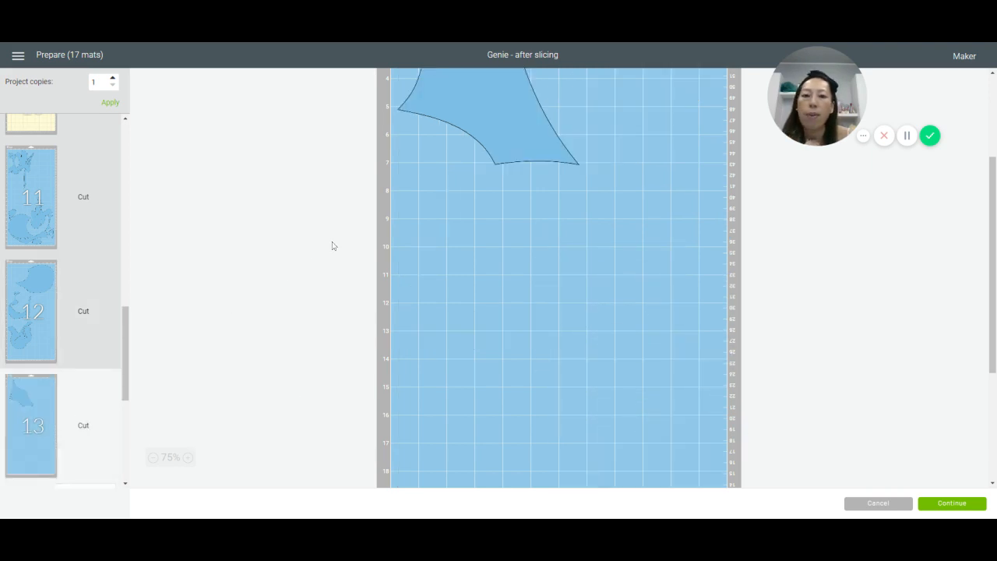
scroll(487, 208, up, 3)
click(473, 253)
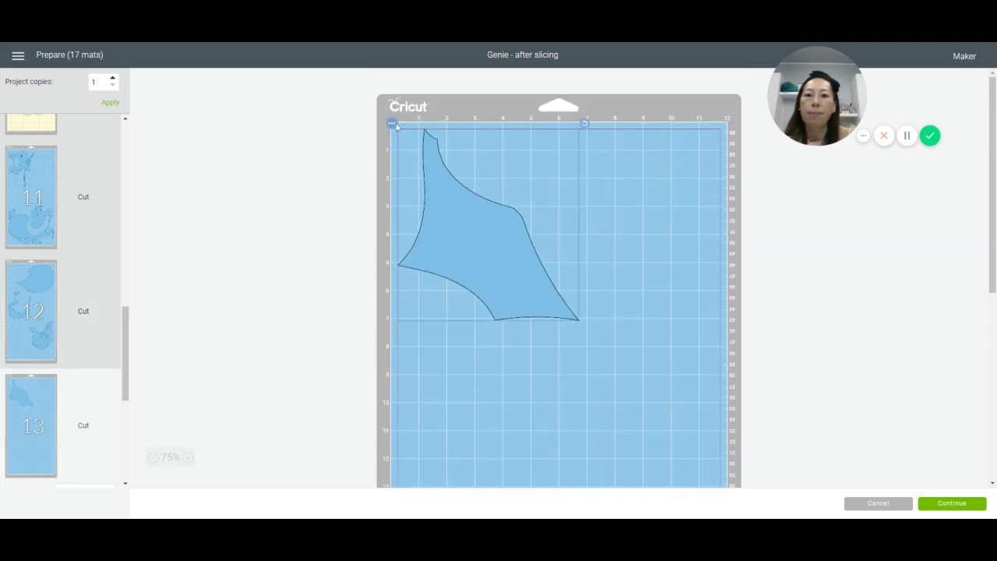
click(391, 123)
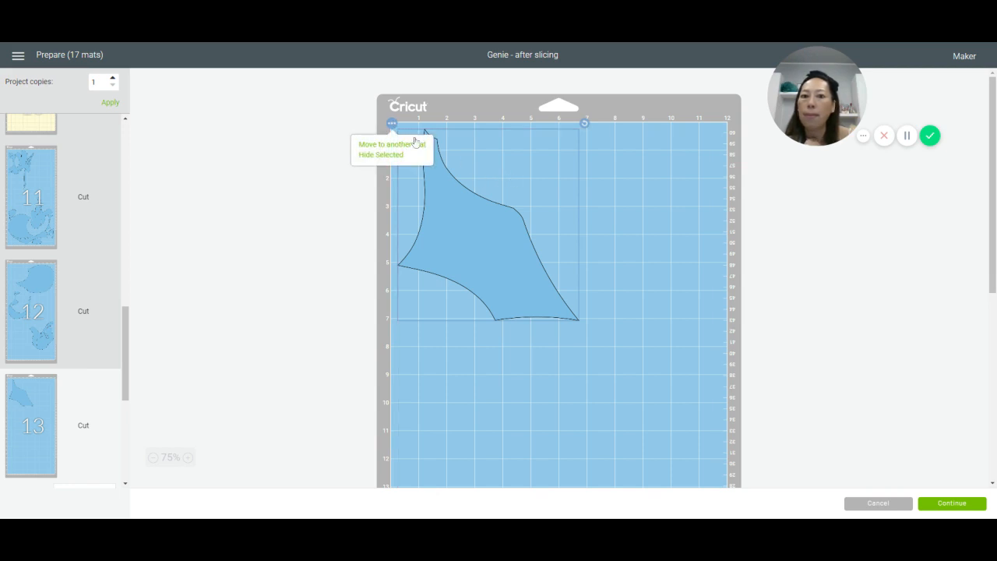
click(412, 148)
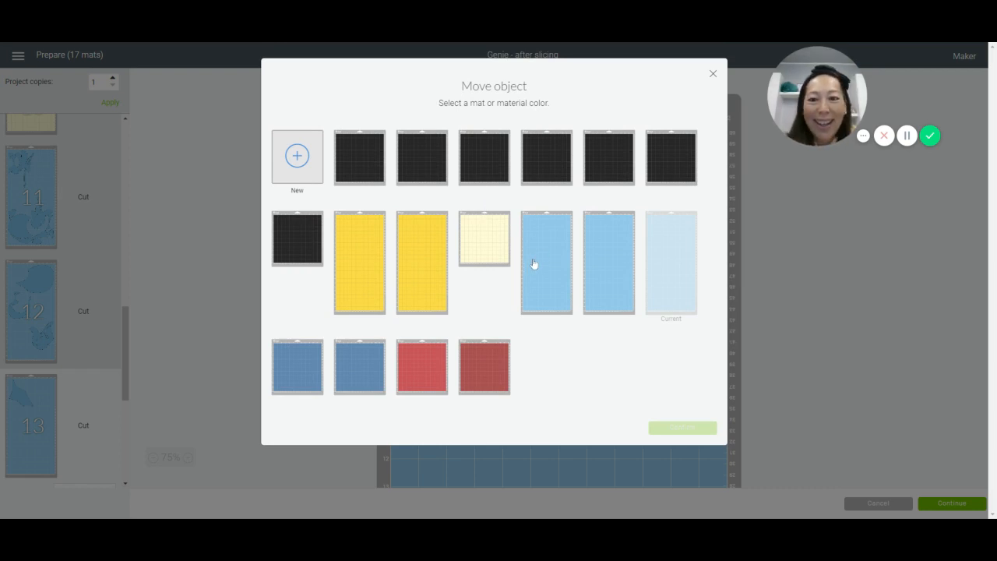
click(556, 250)
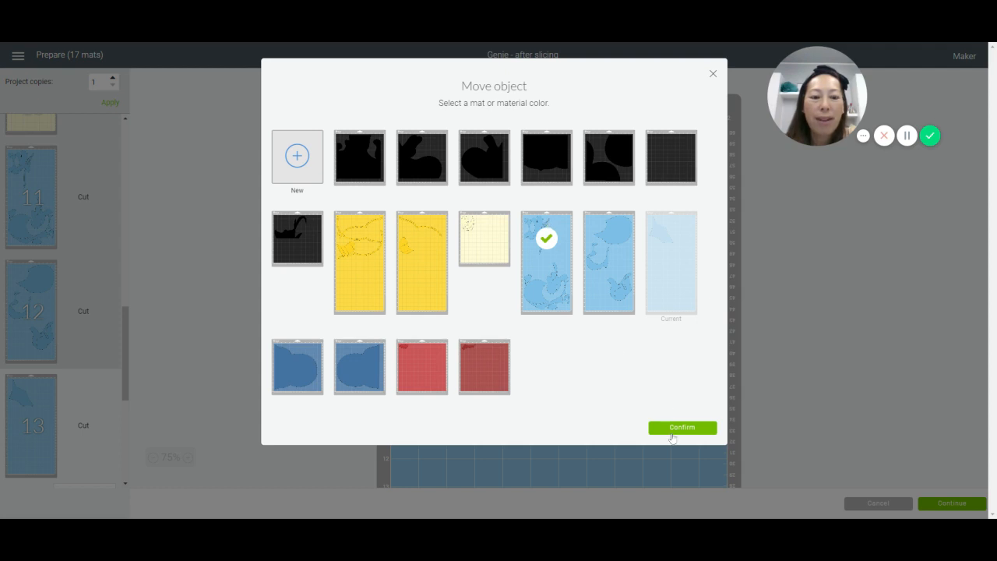
click(671, 432)
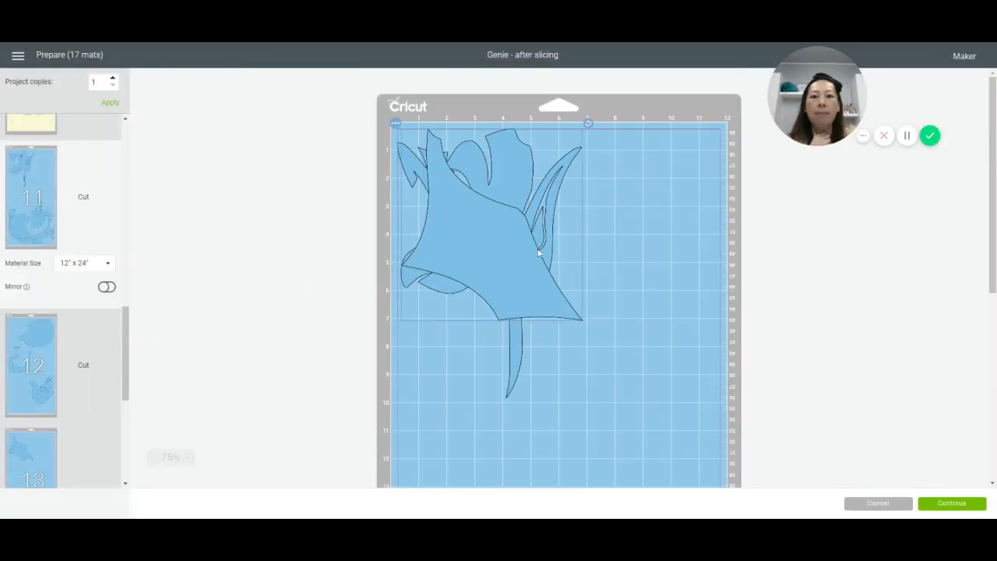
Step: Rotate the transferred pointed piece about 55° clockwise and place it in mat 11's upper-right corner
drag(537, 253, 754, 243)
drag(725, 123, 754, 248)
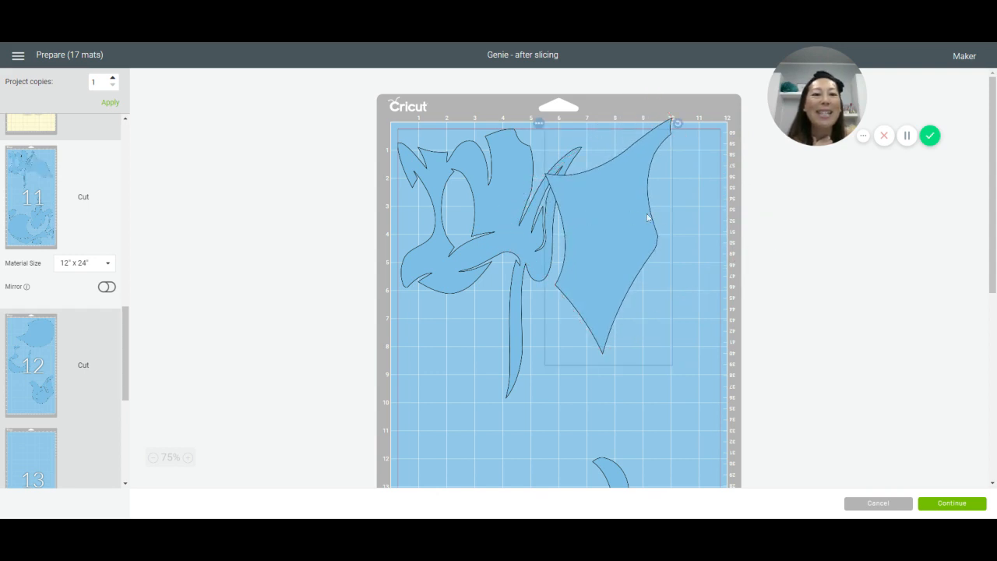
drag(654, 216, 728, 210)
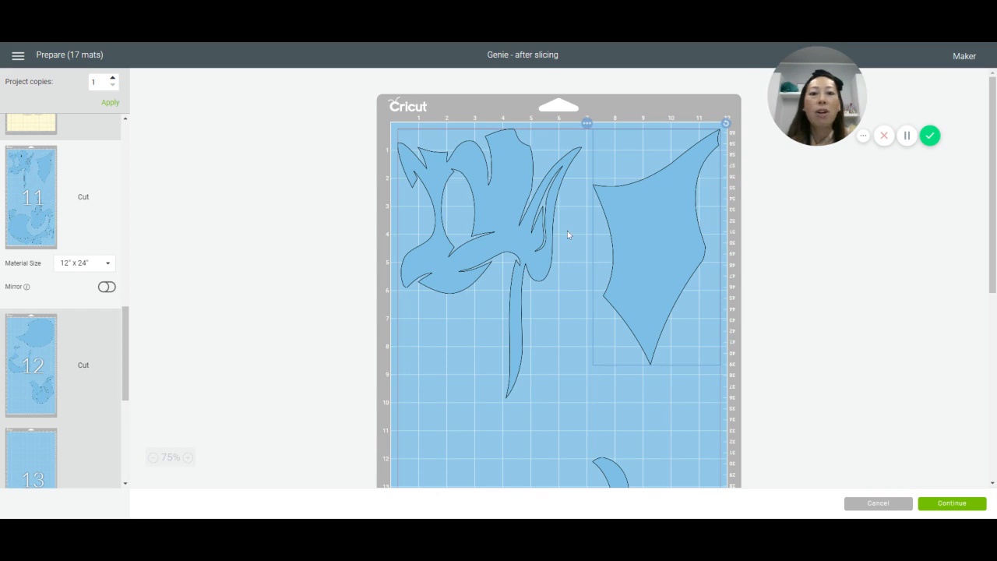
Step: On mat 12, rotate the large rounded piece about 90° counterclockwise and place it in the upper-right corner
click(43, 356)
scroll(522, 287, down, 5)
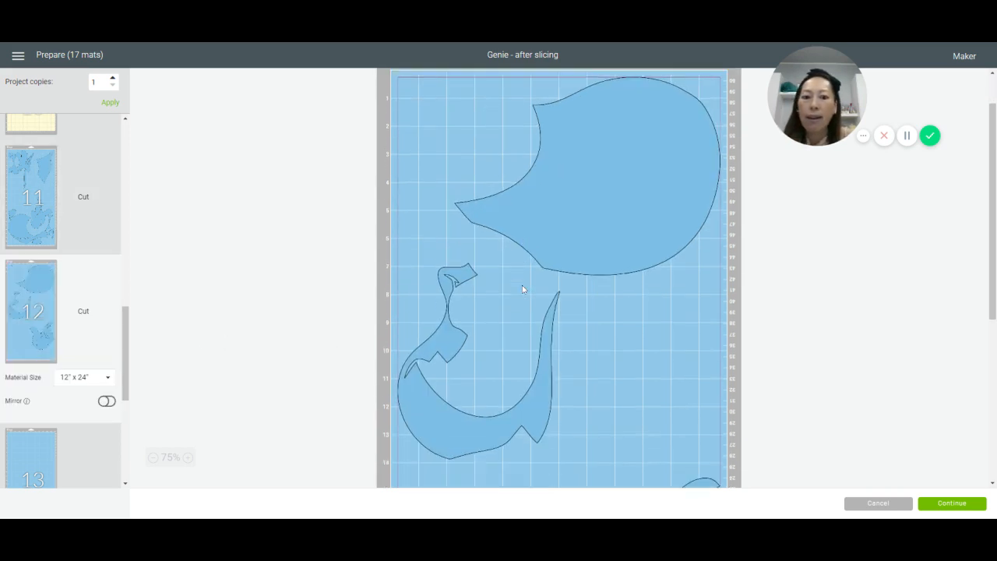
scroll(522, 287, up, 3)
scroll(522, 284, up, 3)
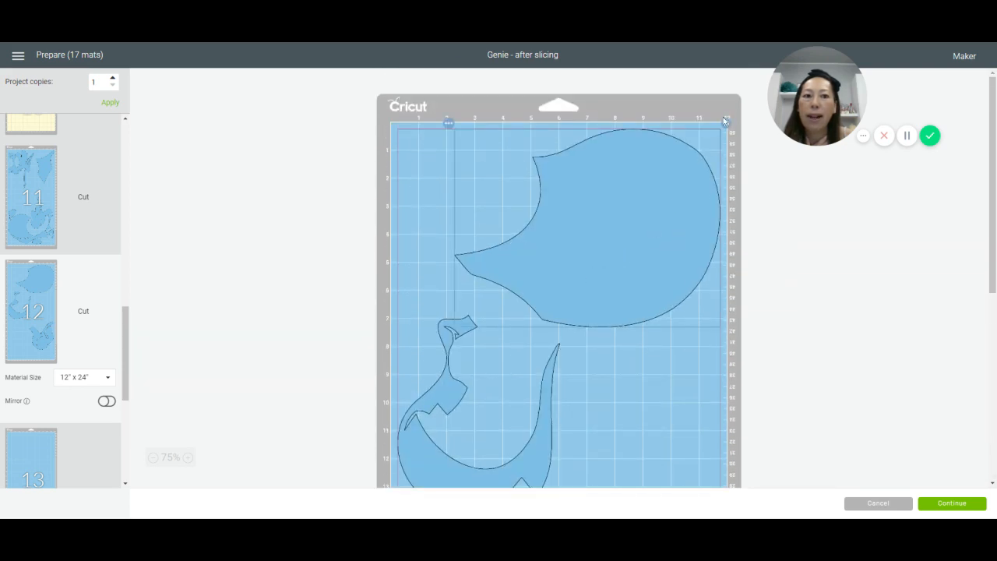
drag(724, 121, 478, 91)
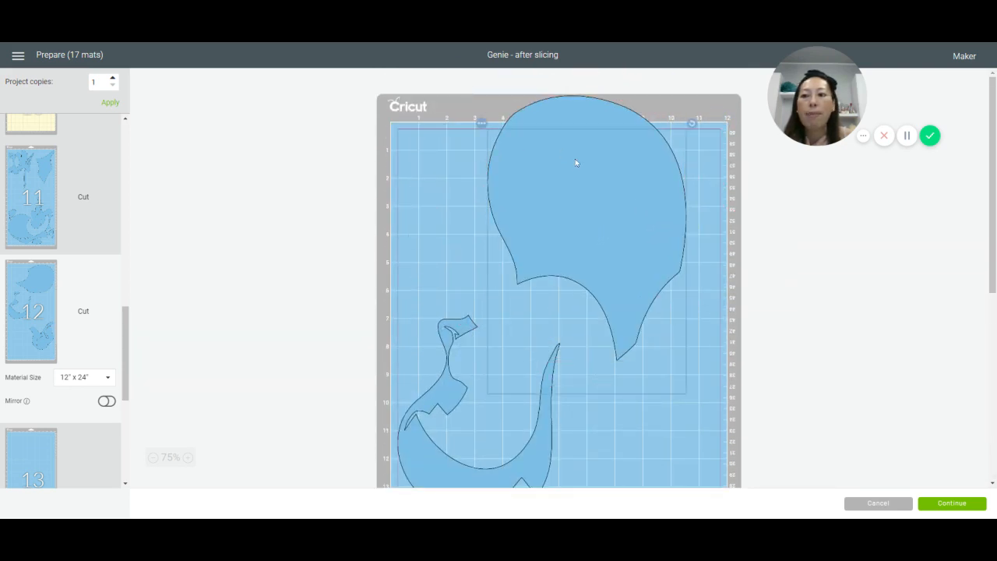
drag(577, 166, 707, 154)
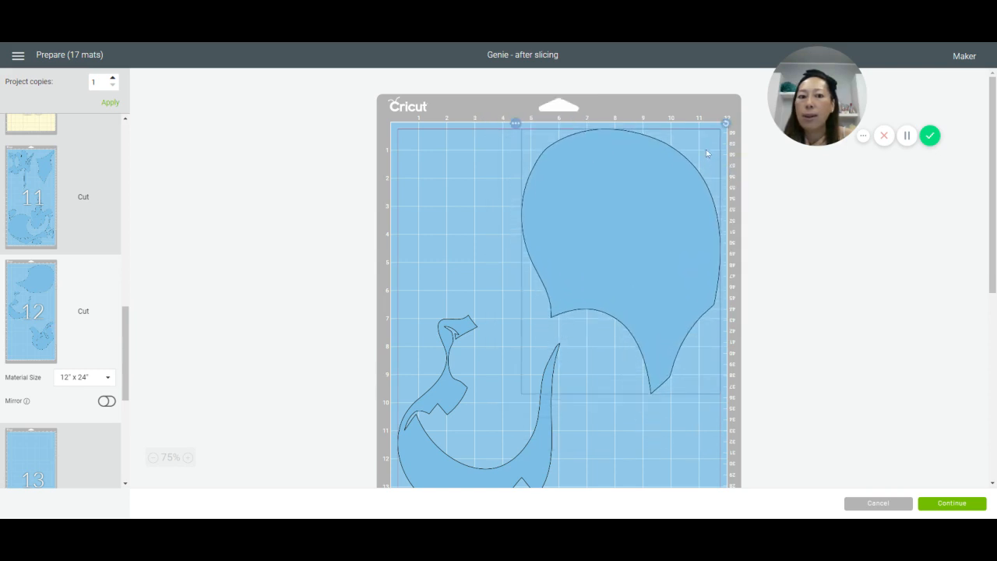
Step: Rotate mat 12's curved piece about 110° clockwise against the left edge beside the rounded piece, and move the lowest piece to the left edge below it
drag(446, 373, 474, 321)
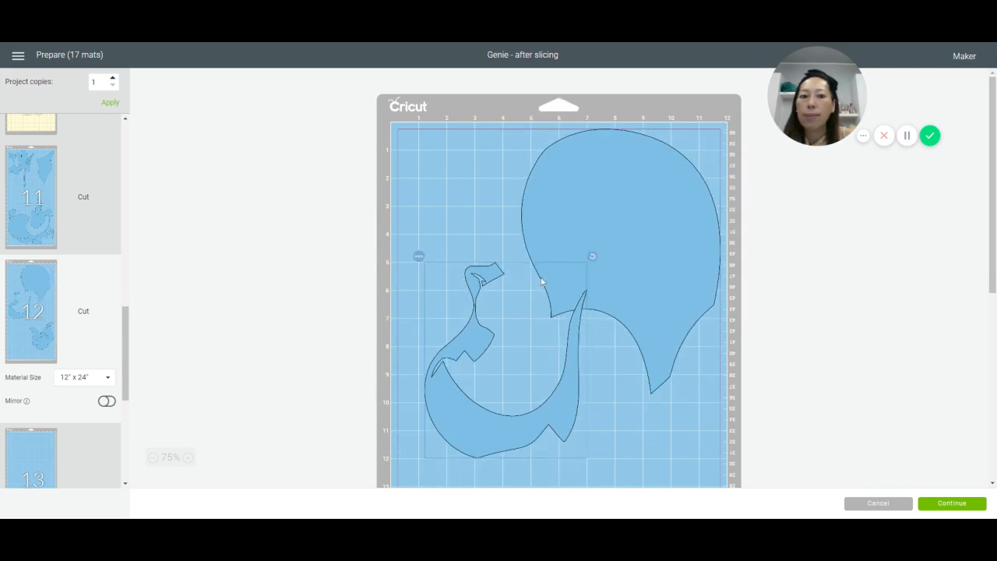
drag(585, 257, 534, 407)
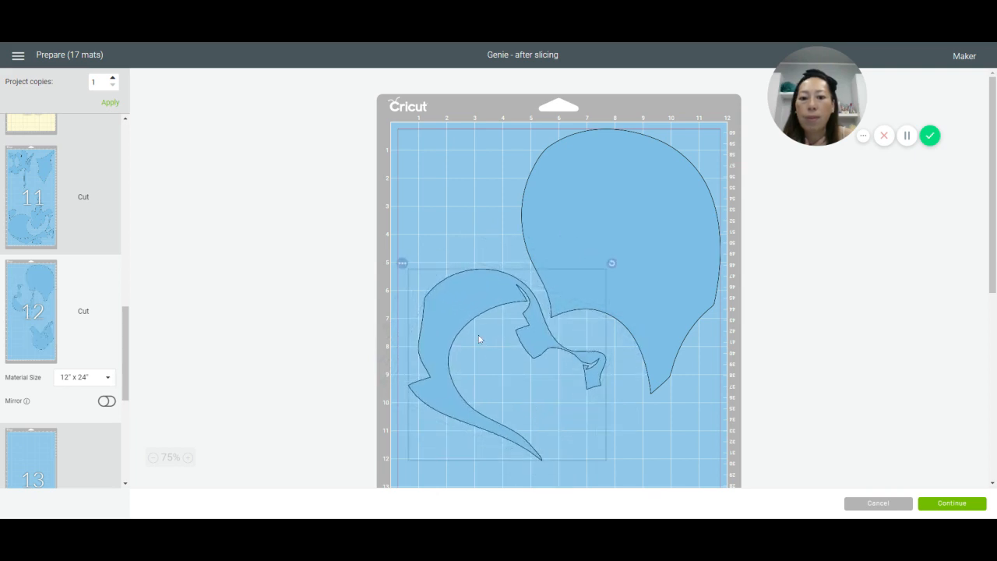
drag(468, 302, 458, 285)
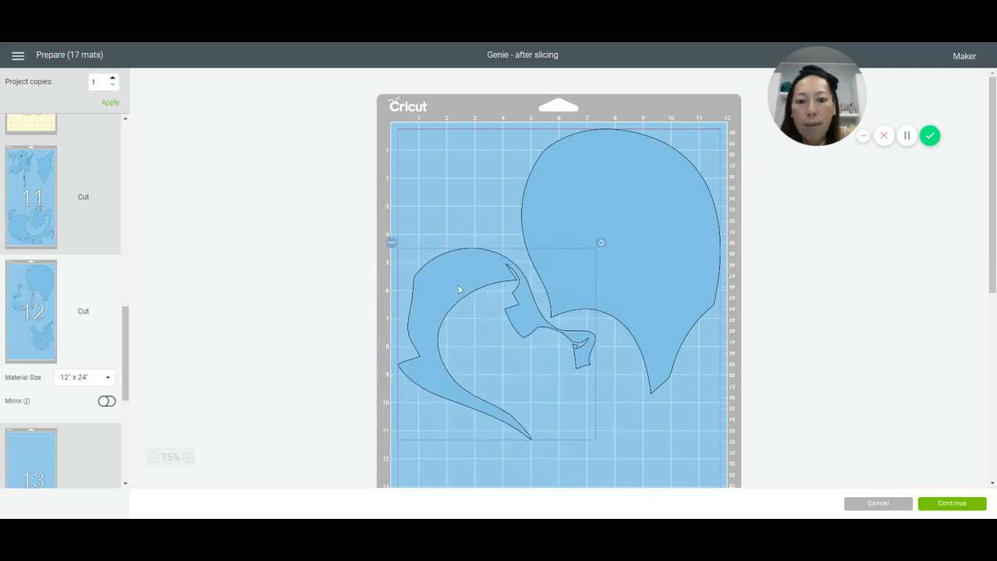
scroll(511, 352, down, 5)
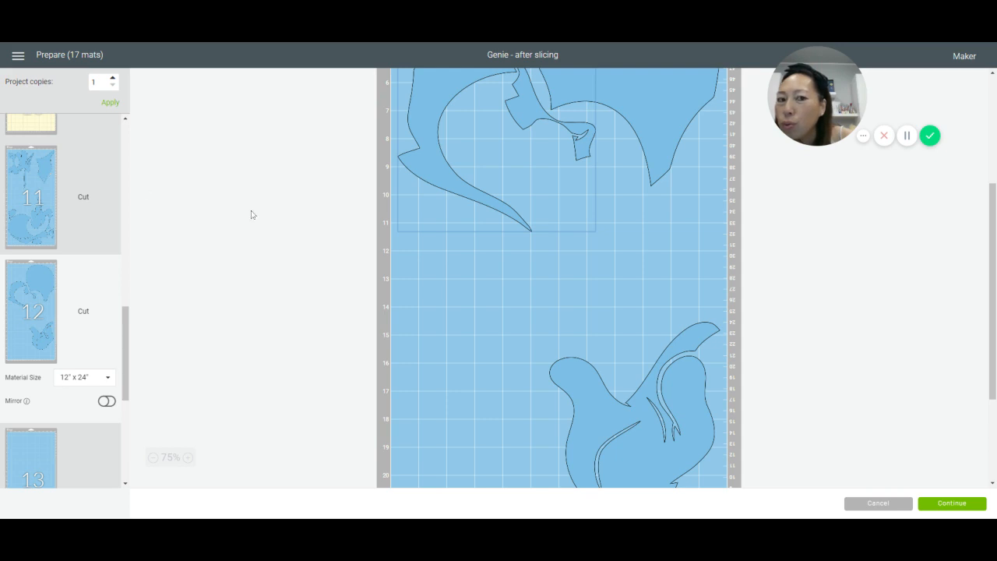
drag(658, 426, 504, 378)
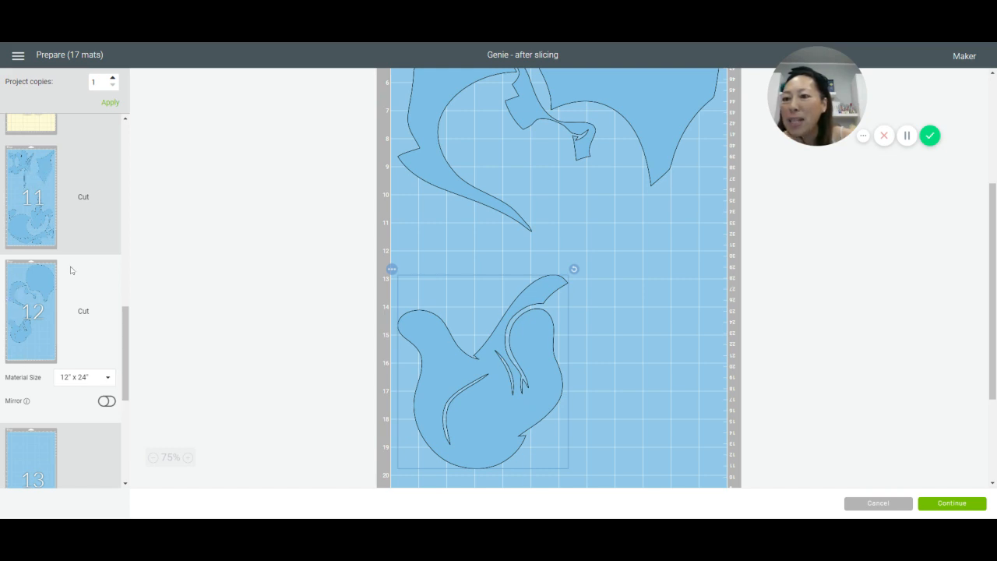
scroll(44, 173, down, 5)
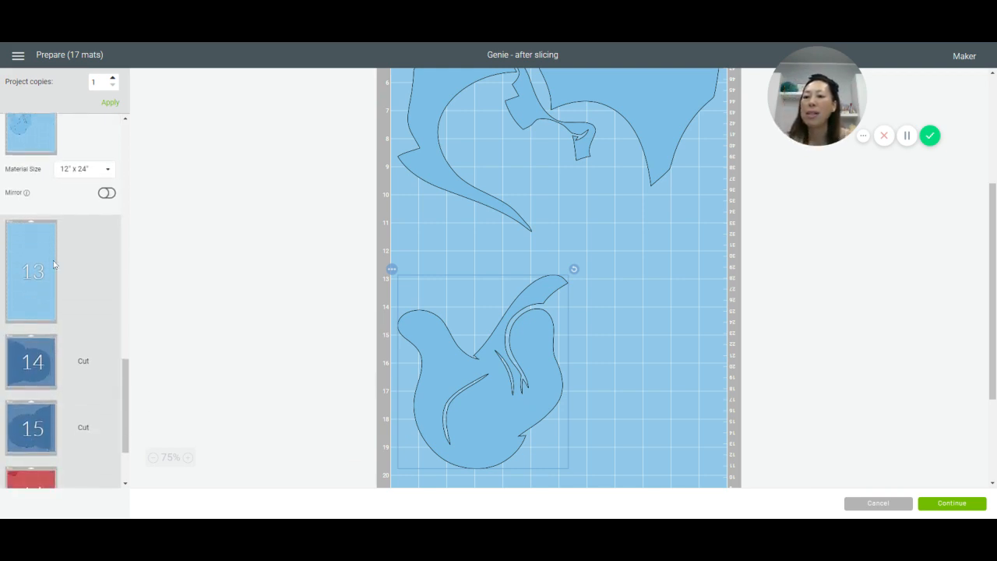
scroll(54, 265, up, 10)
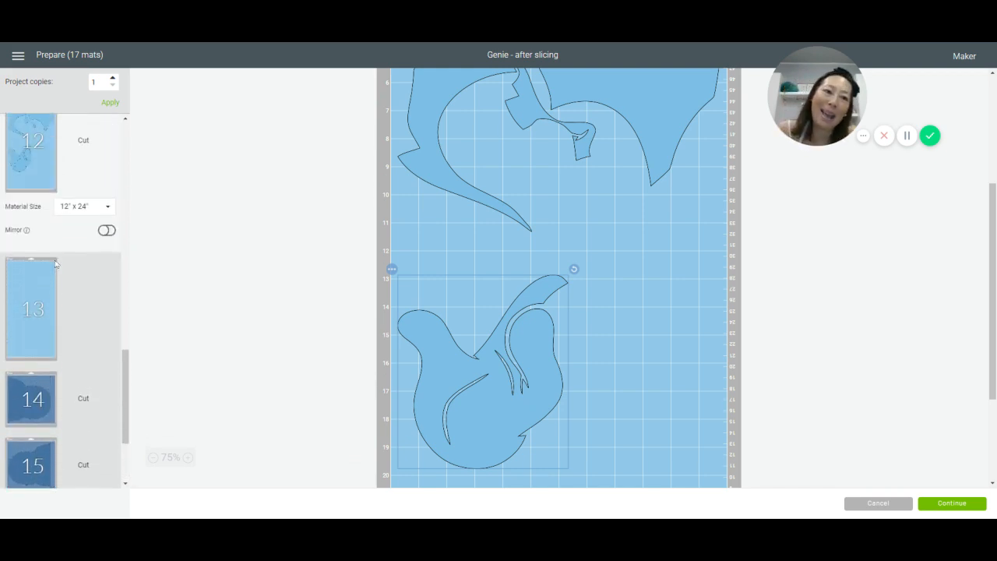
scroll(54, 266, up, 8)
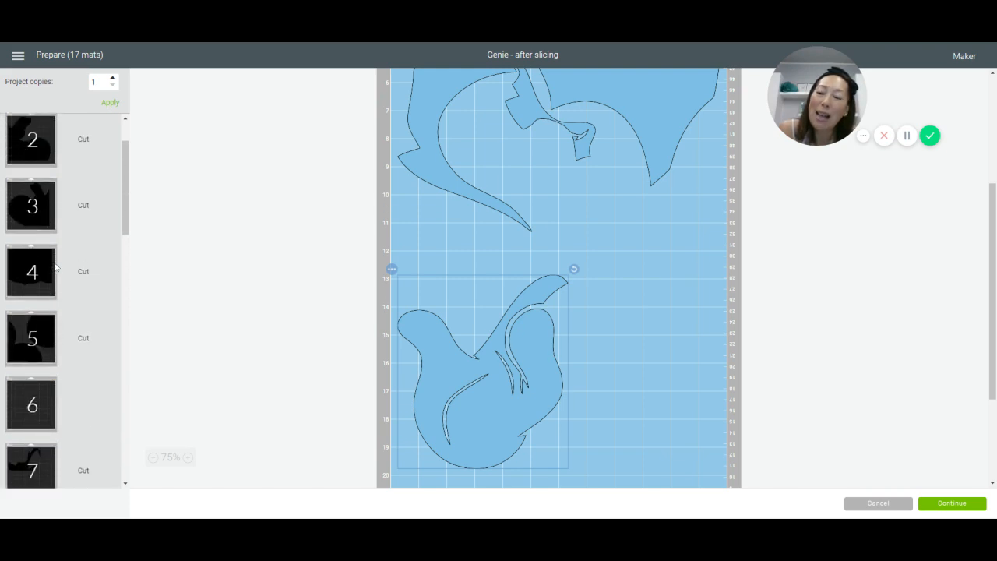
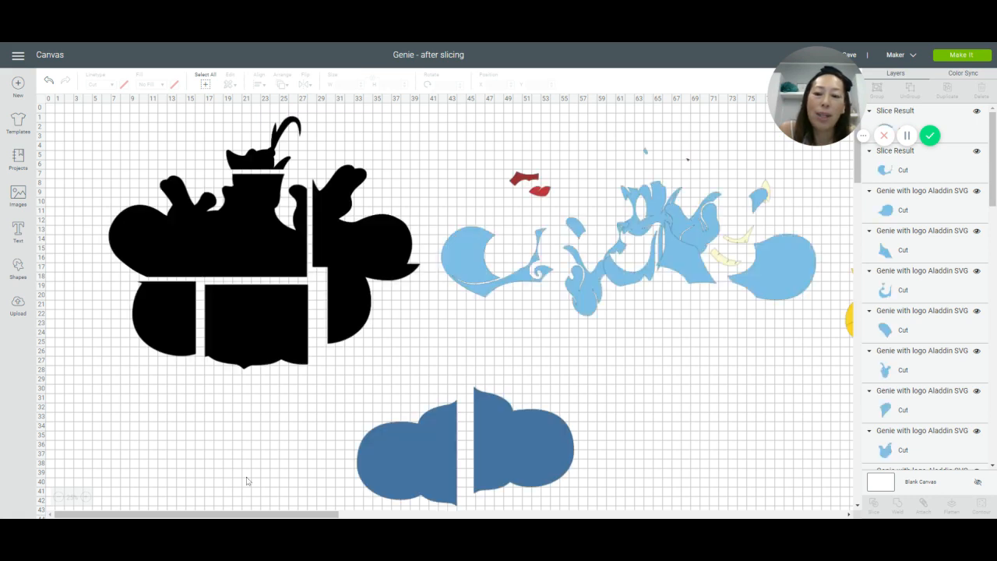
Step: Spread the four overlapping thin yellow outline pieces apart on the canvas, leaving space between them
drag(240, 514, 346, 516)
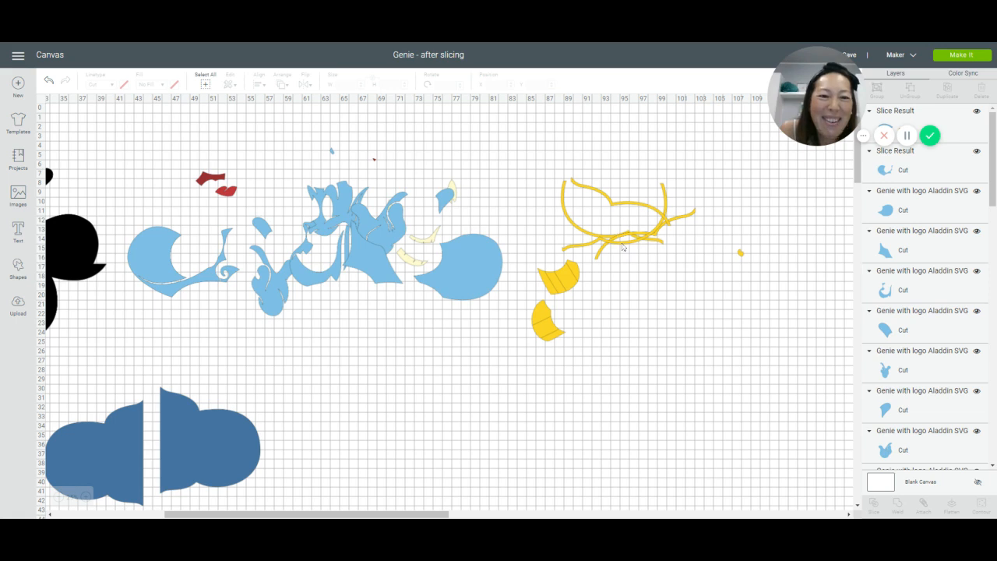
drag(623, 248, 689, 380)
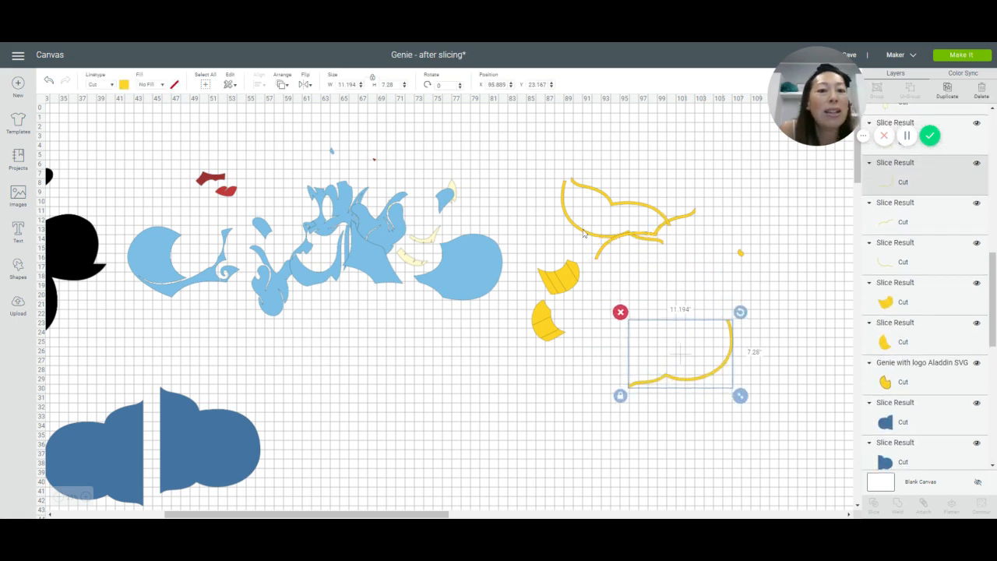
drag(584, 232, 446, 375)
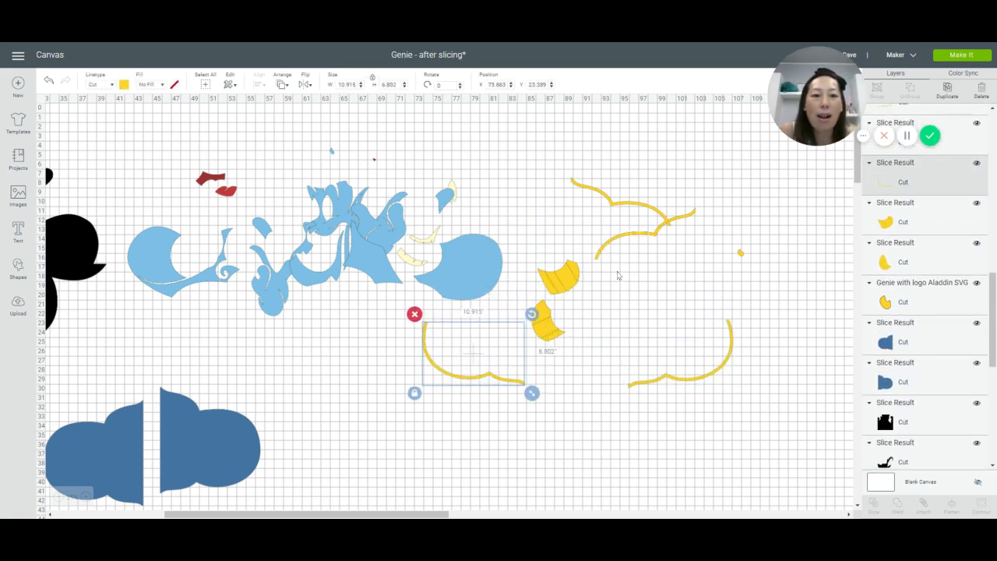
drag(654, 247, 682, 320)
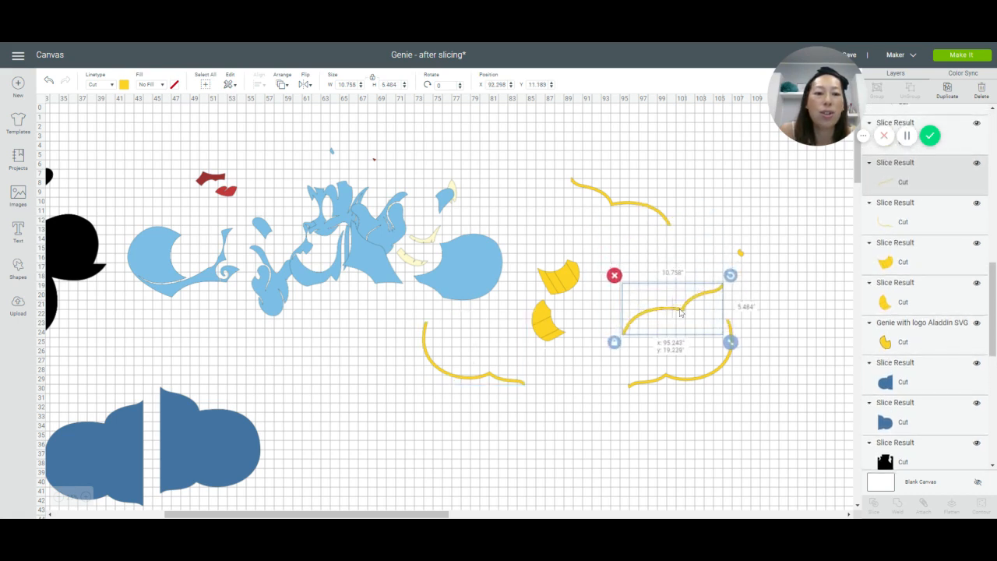
drag(649, 208, 704, 257)
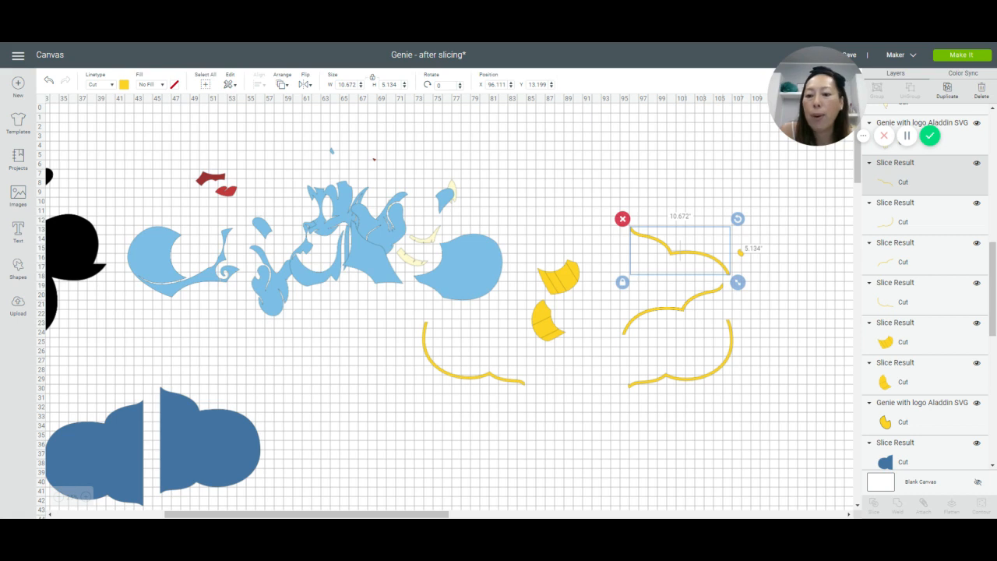
Step: Insert a square, enlarge it to about 17.2" and place it in the empty area below the yellow outline pieces
drag(244, 515, 83, 514)
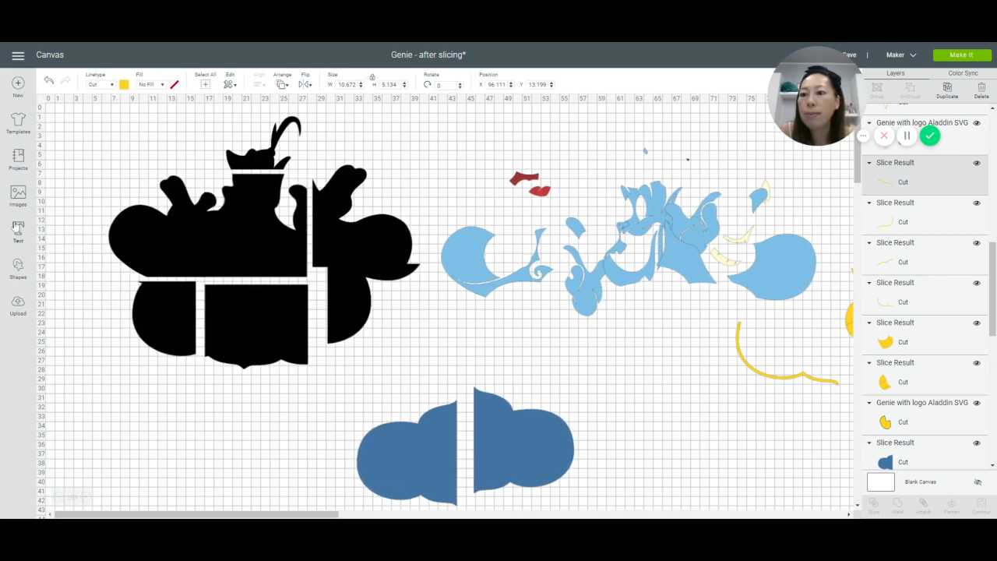
click(17, 264)
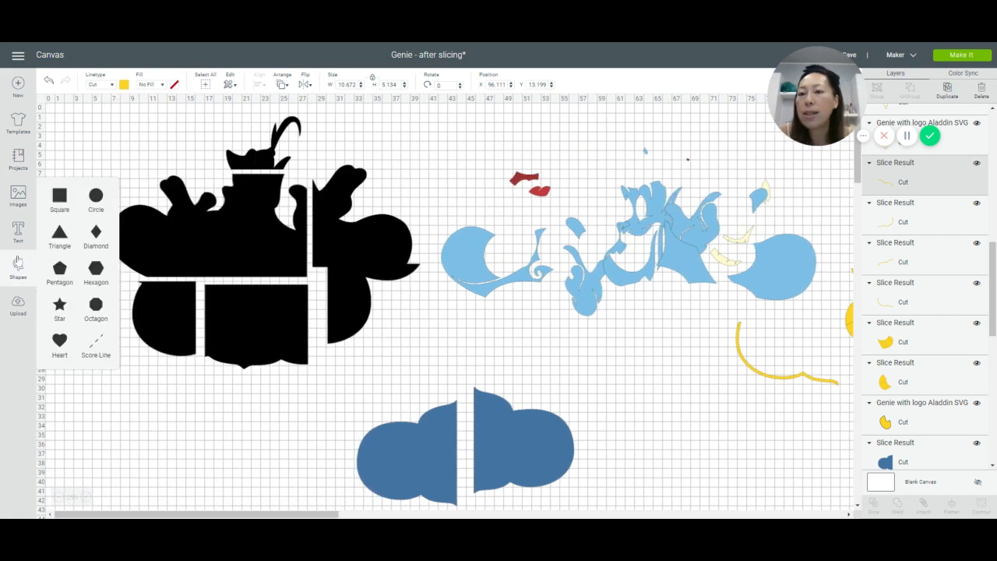
click(54, 199)
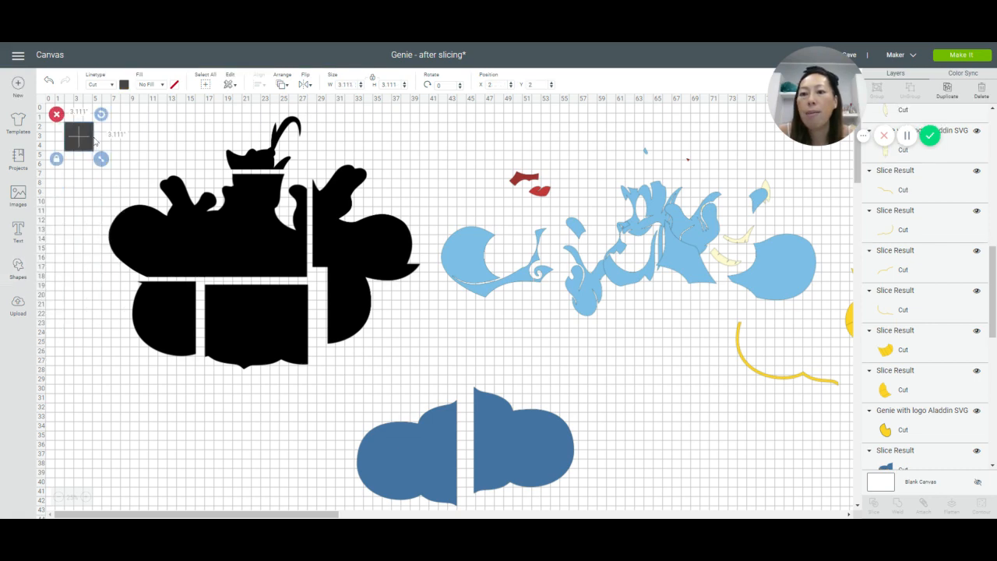
drag(94, 141, 809, 431)
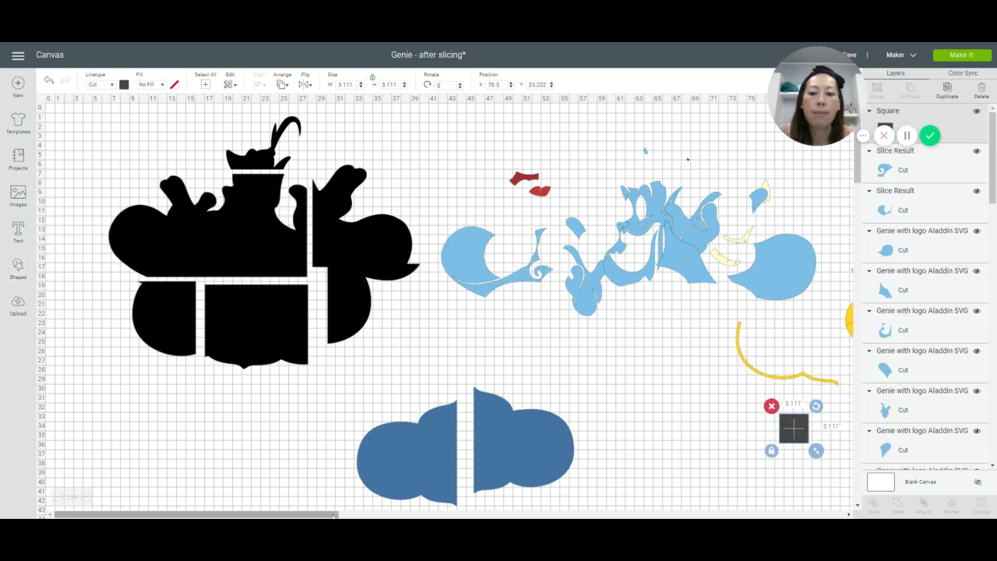
drag(333, 516, 504, 515)
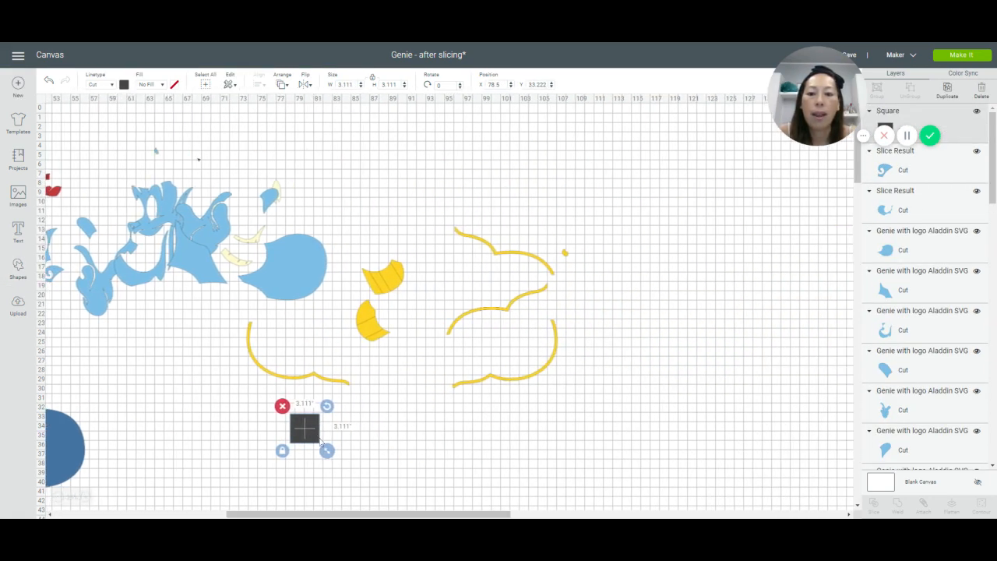
drag(327, 451, 459, 506)
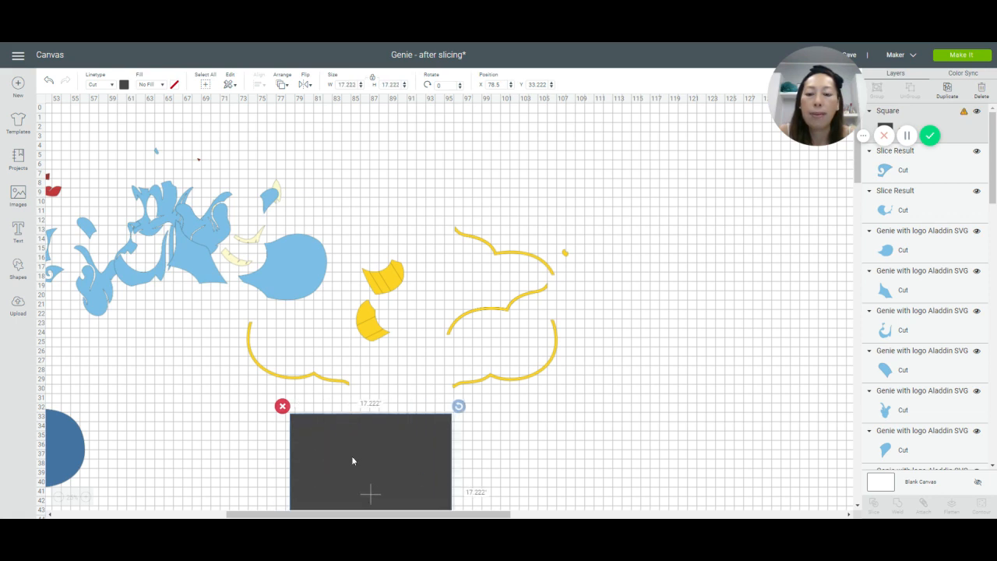
drag(352, 461, 431, 450)
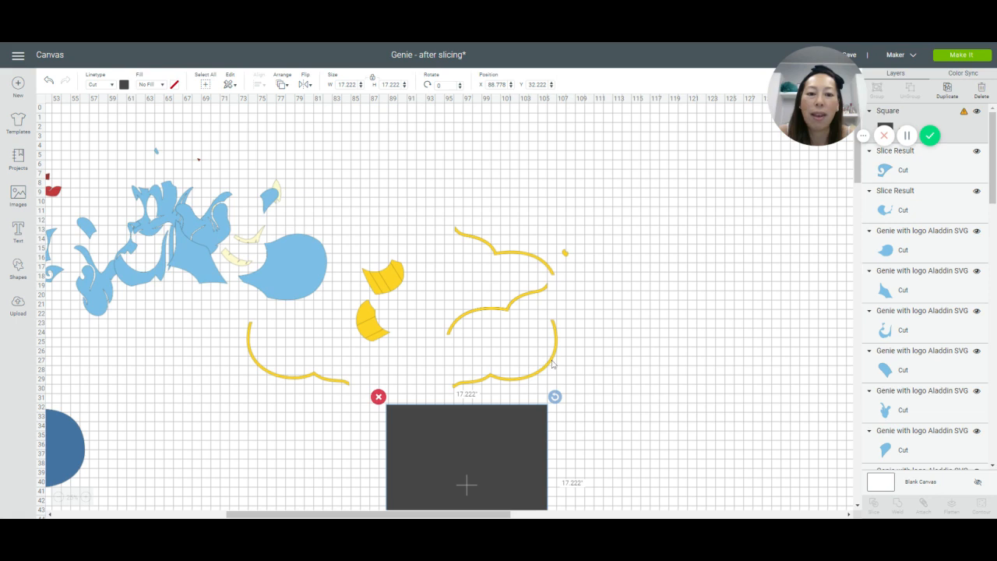
Step: Overlap the lower-right yellow outline with the square, slice the two, and move the cut-off curved end to the empty area on the right
drag(551, 365, 580, 411)
click(637, 373)
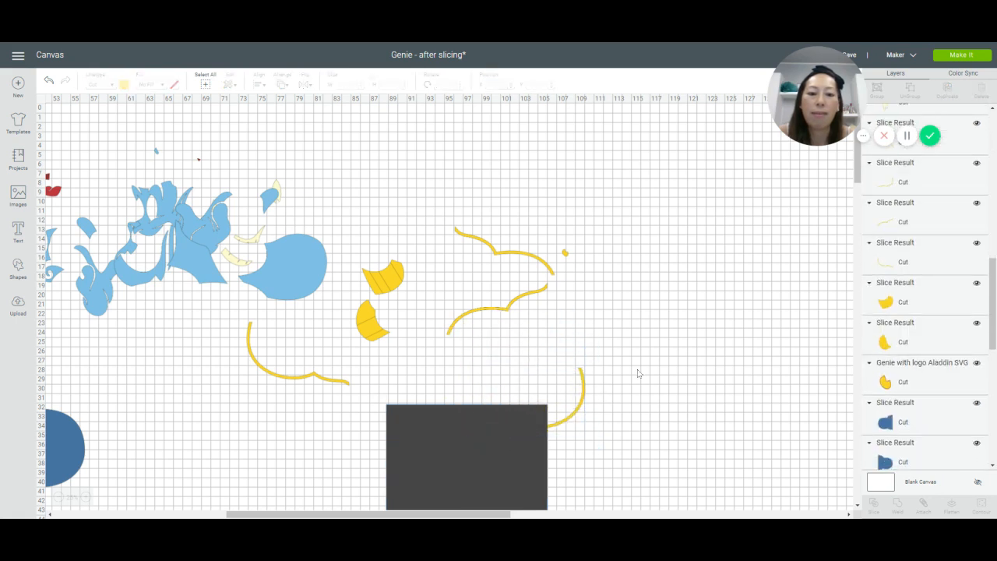
drag(642, 400, 514, 446)
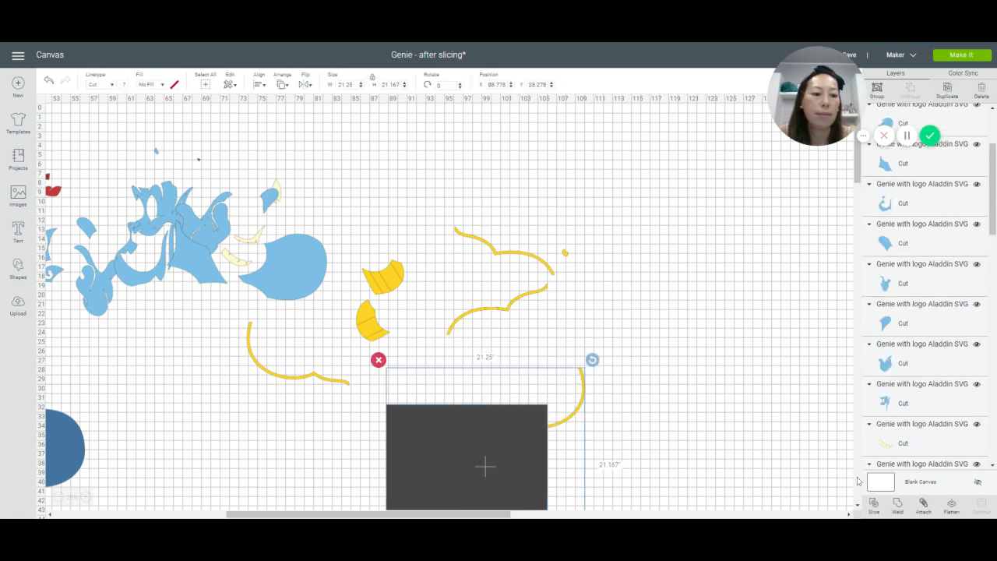
click(874, 507)
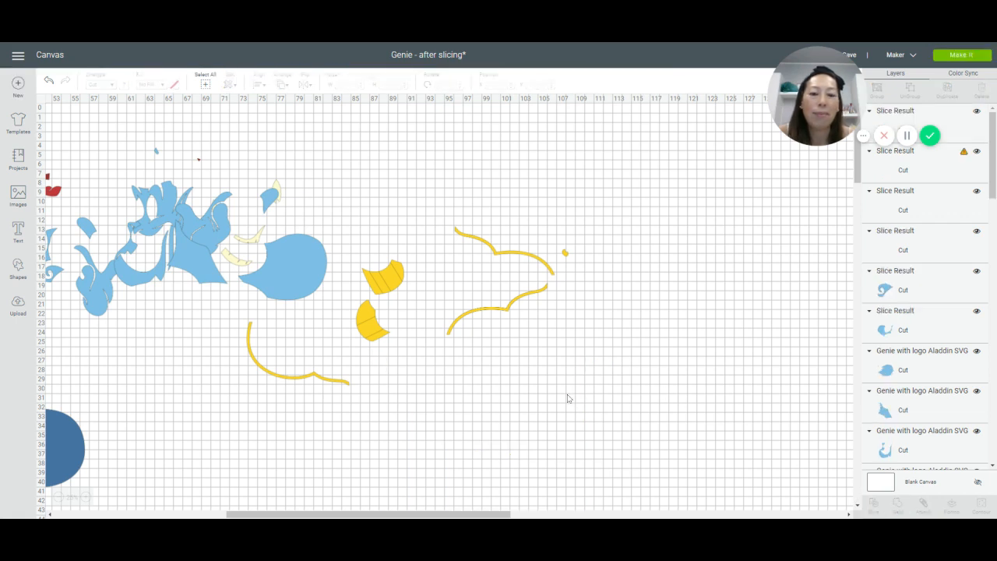
drag(584, 399, 671, 295)
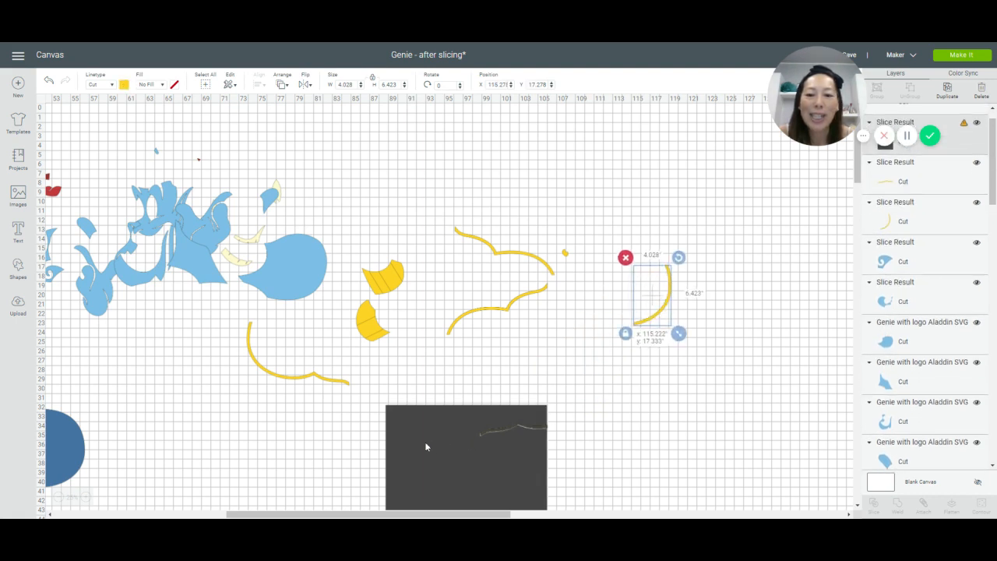
Step: Slice the lower-left yellow outline with the dark square, pull the square clear, and move the curved half beside the first cut curve
drag(423, 443, 361, 411)
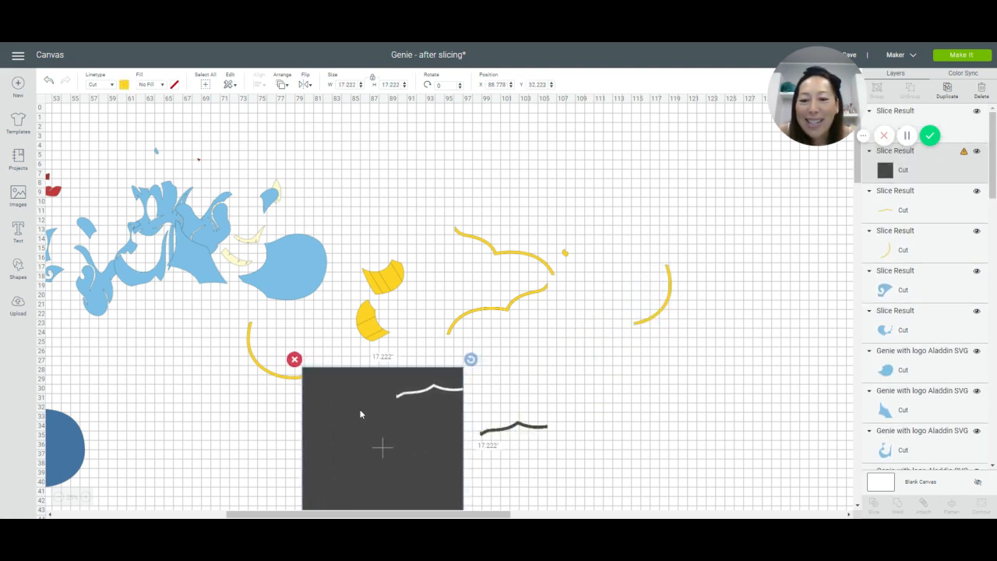
click(249, 407)
drag(225, 365, 321, 402)
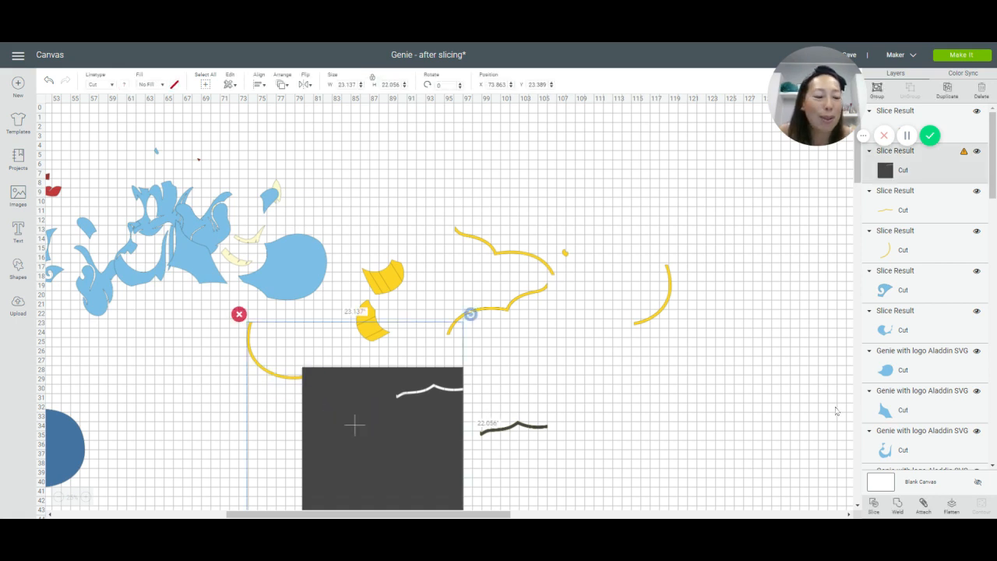
click(873, 504)
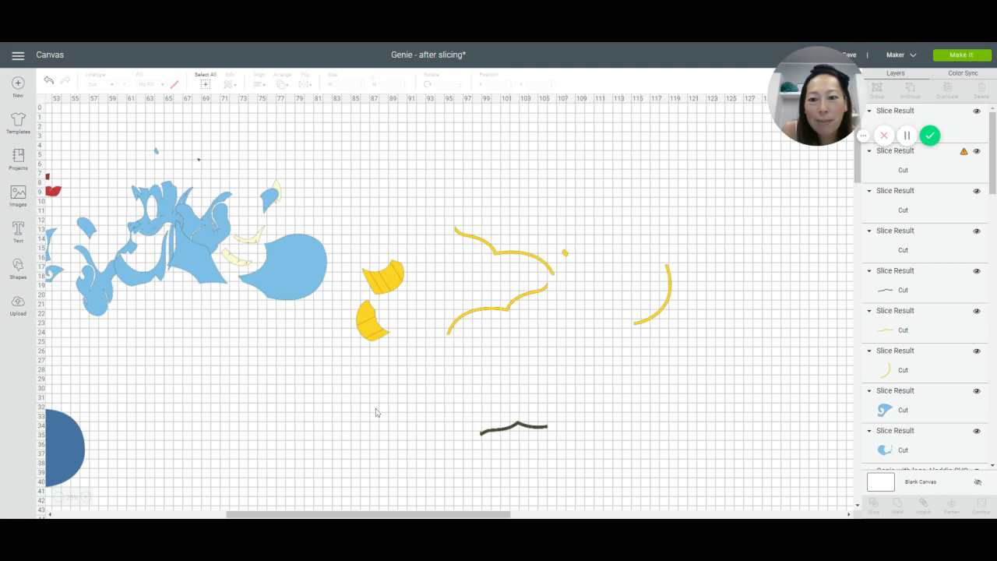
drag(357, 408, 368, 462)
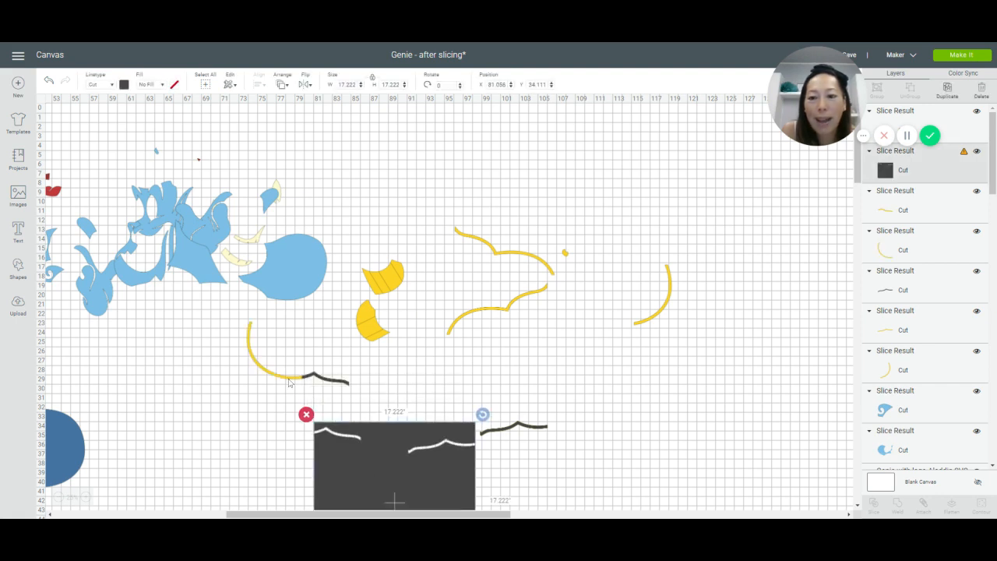
drag(282, 378, 654, 315)
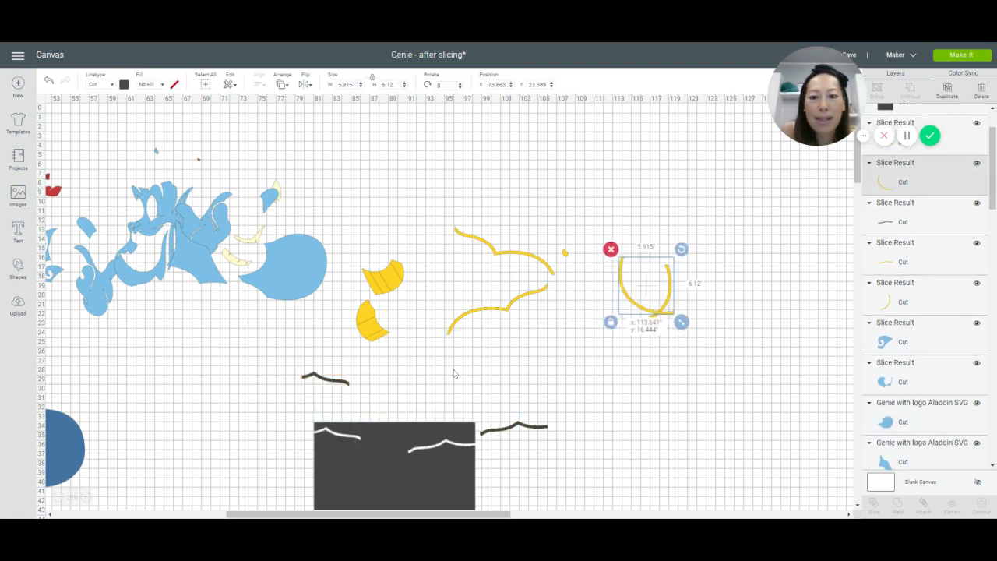
Step: Delete the dark wavy slivers left by both slices and move the two short wavy yellow pieces to the other cut pieces
drag(304, 373, 243, 390)
key(Delete)
drag(343, 383, 679, 255)
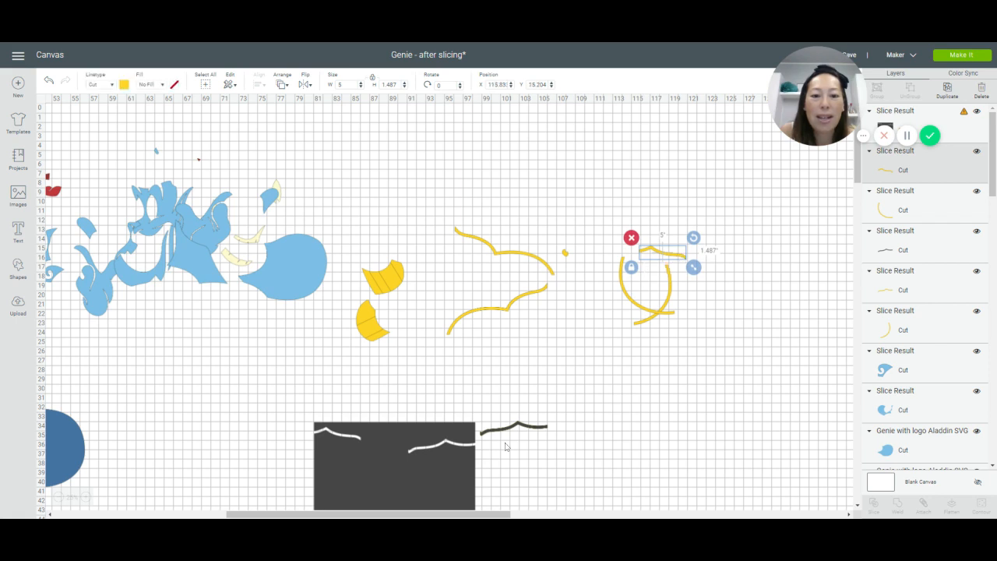
drag(513, 425, 612, 396)
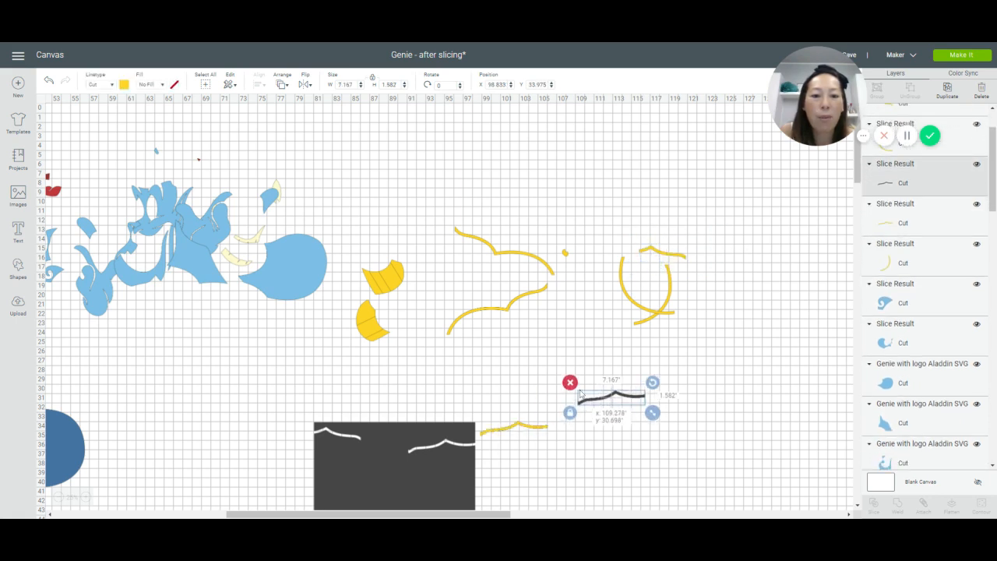
key(Delete)
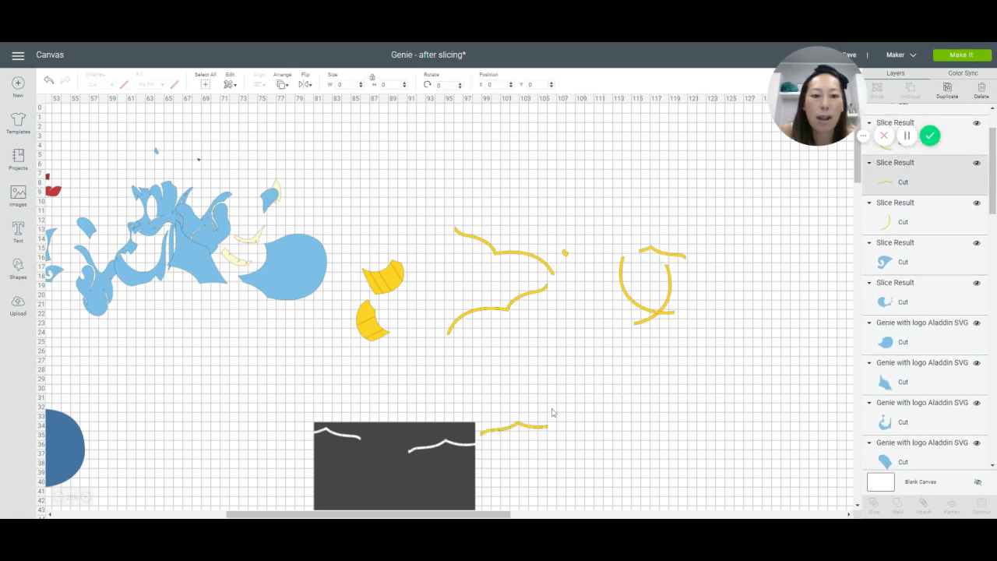
drag(481, 430, 639, 258)
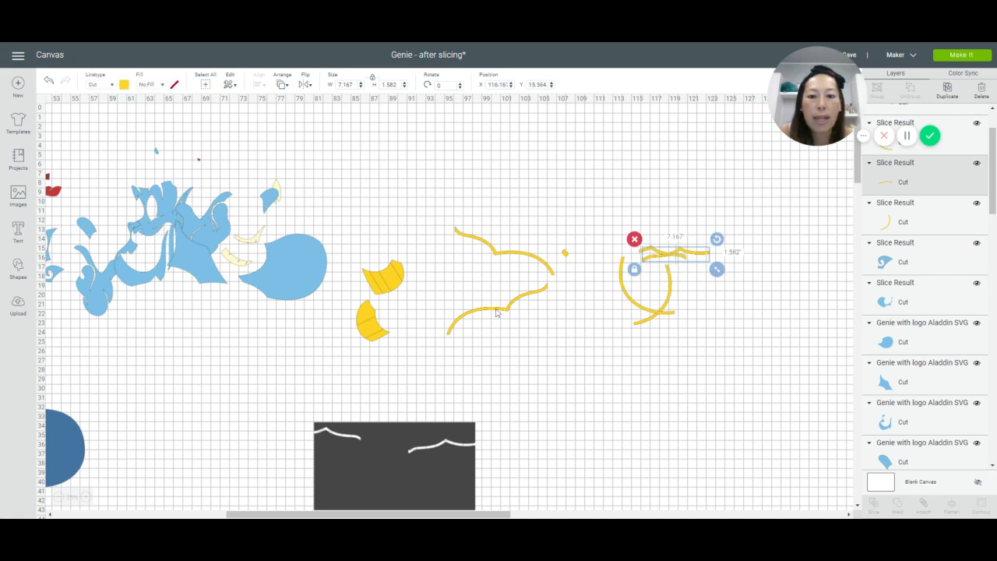
Step: Place the S-shaped yellow outline across the square's top edge, rotate it about 46° counterclockwise, and slice it with the square
drag(496, 313, 420, 416)
drag(423, 425, 423, 426)
drag(481, 387, 443, 356)
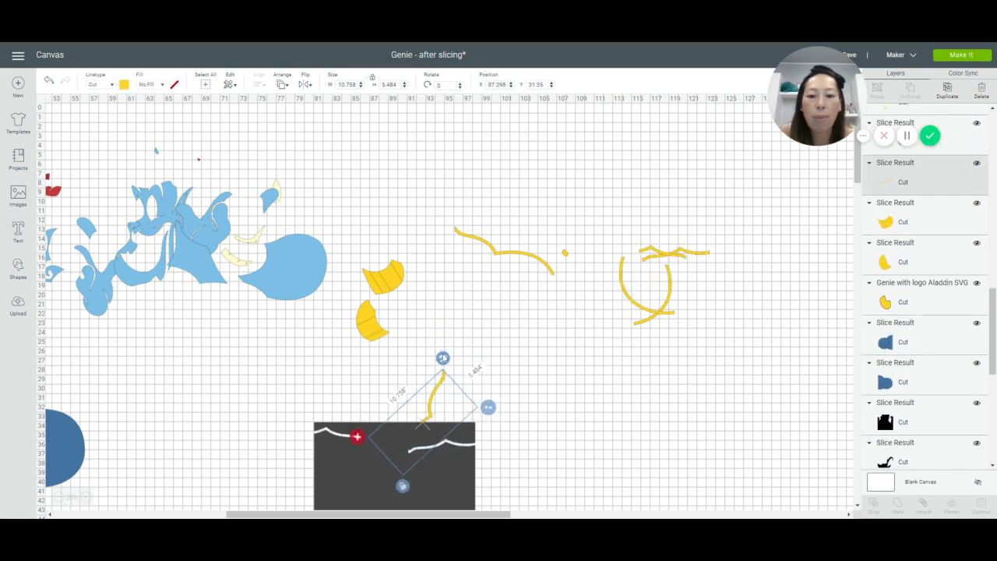
click(443, 404)
click(435, 415)
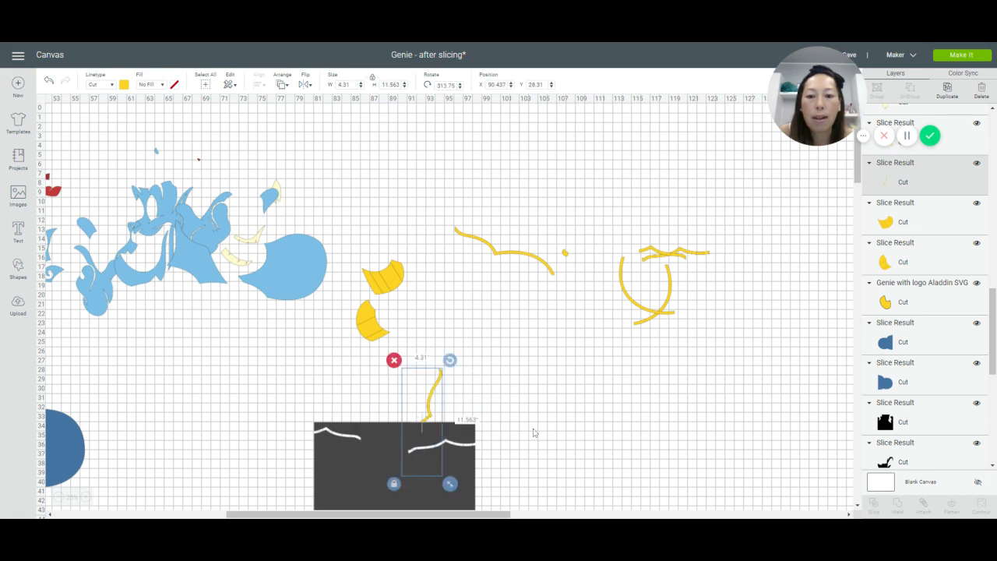
mouse_move(531, 429)
mouse_down()
mouse_move(436, 451)
mouse_move(405, 414)
mouse_up()
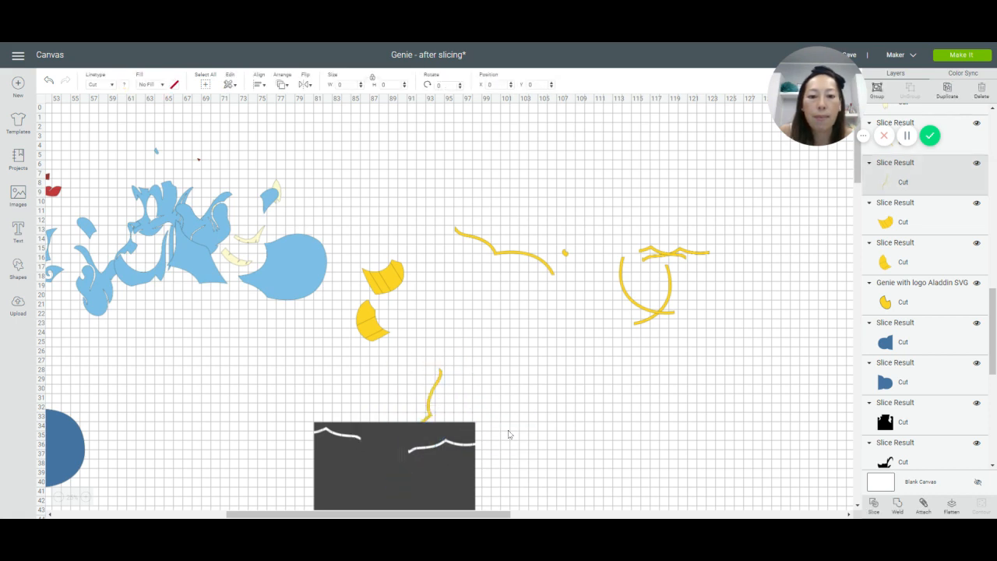
click(872, 505)
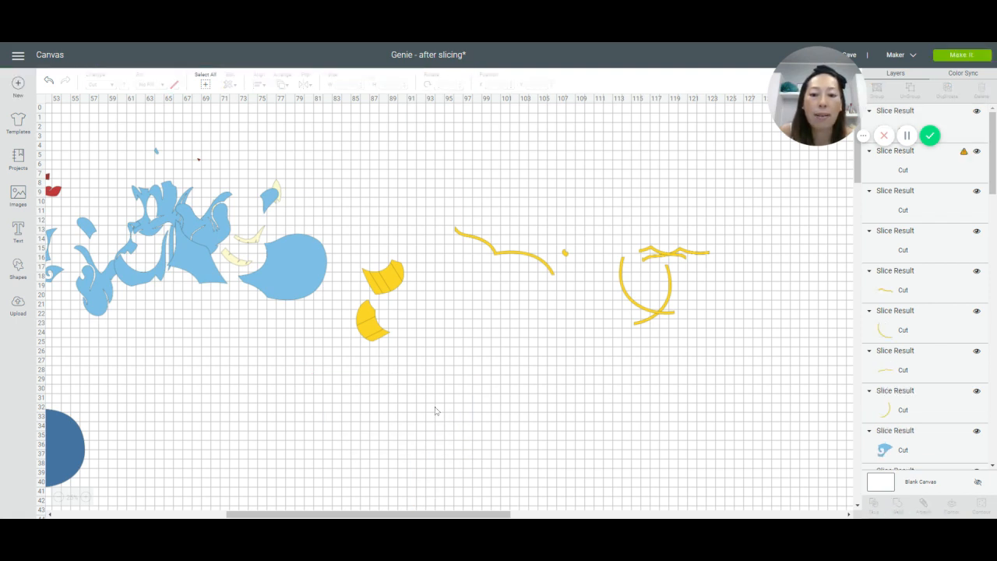
Step: Move both halves of the rotated outline to the other cut pieces, shift the square clear, and delete the dark curved sliver
drag(432, 413, 592, 301)
drag(359, 466, 230, 428)
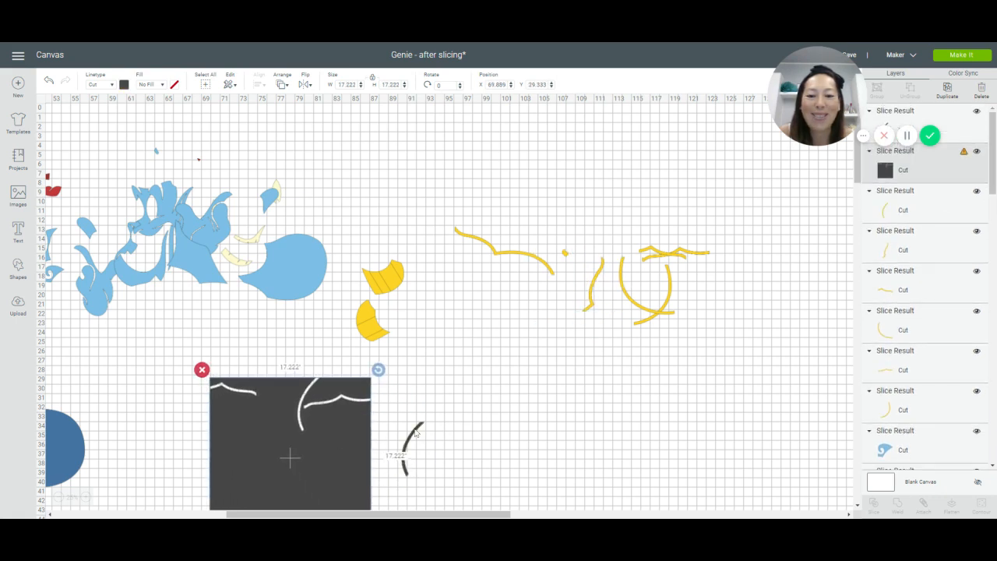
drag(415, 433, 645, 402)
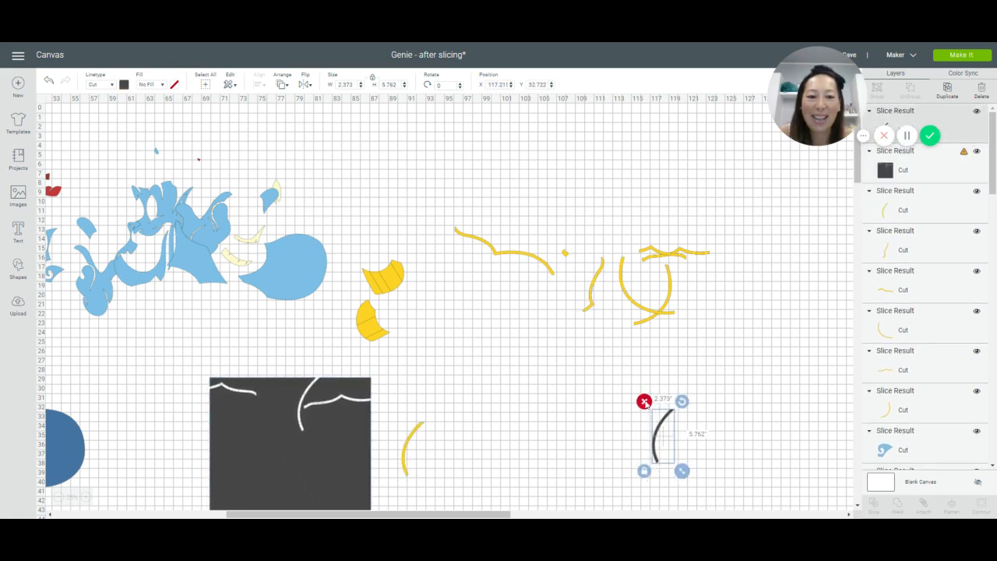
key(Delete)
drag(415, 433, 666, 295)
Step: Overlap the last long yellow outline with the square's right edge, slice them, and move the curved end below the other cut pieces
mouse_move(551, 272)
mouse_down()
mouse_move(534, 388)
mouse_move(491, 456)
mouse_move(420, 465)
mouse_up()
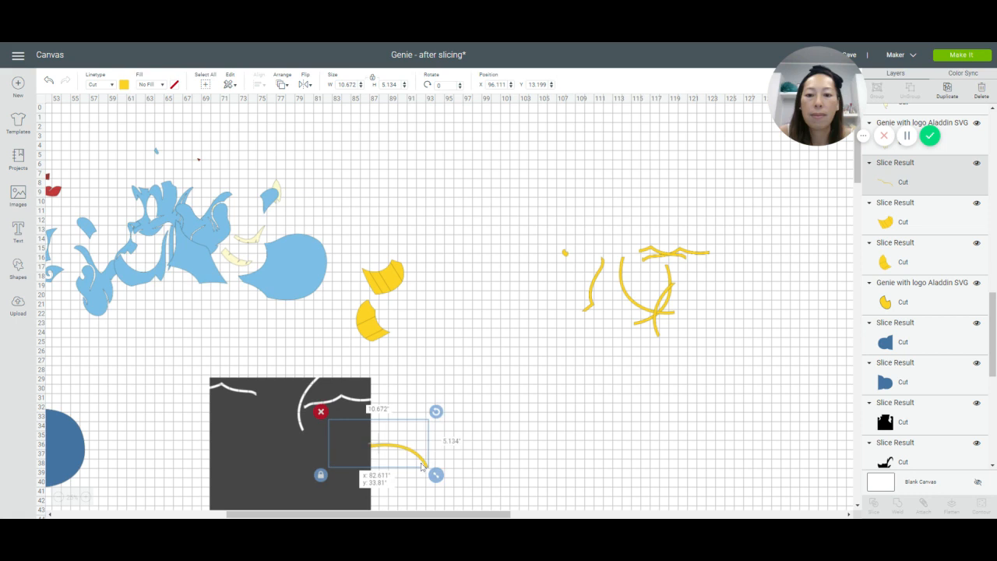
drag(498, 396, 354, 471)
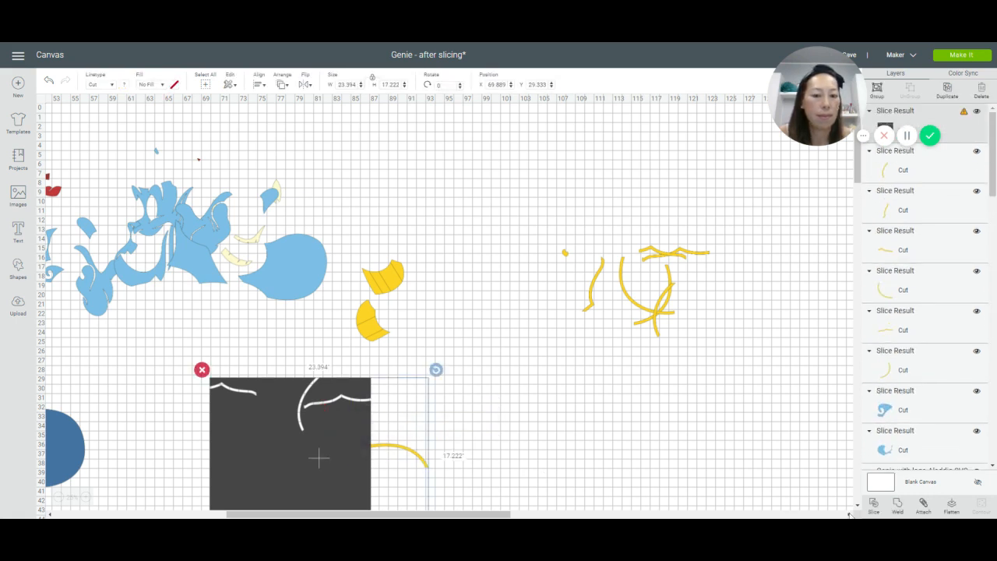
click(872, 506)
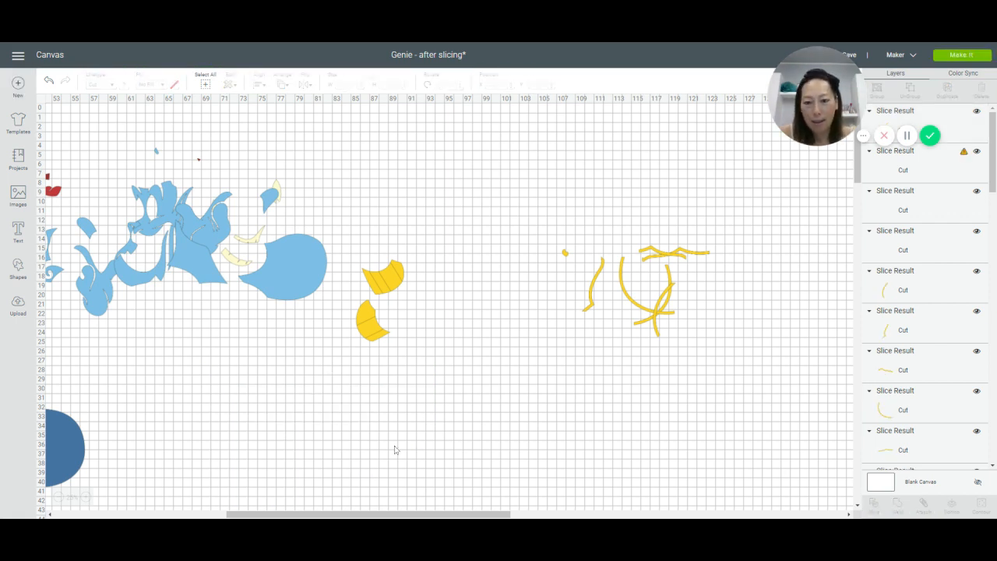
drag(392, 451, 690, 358)
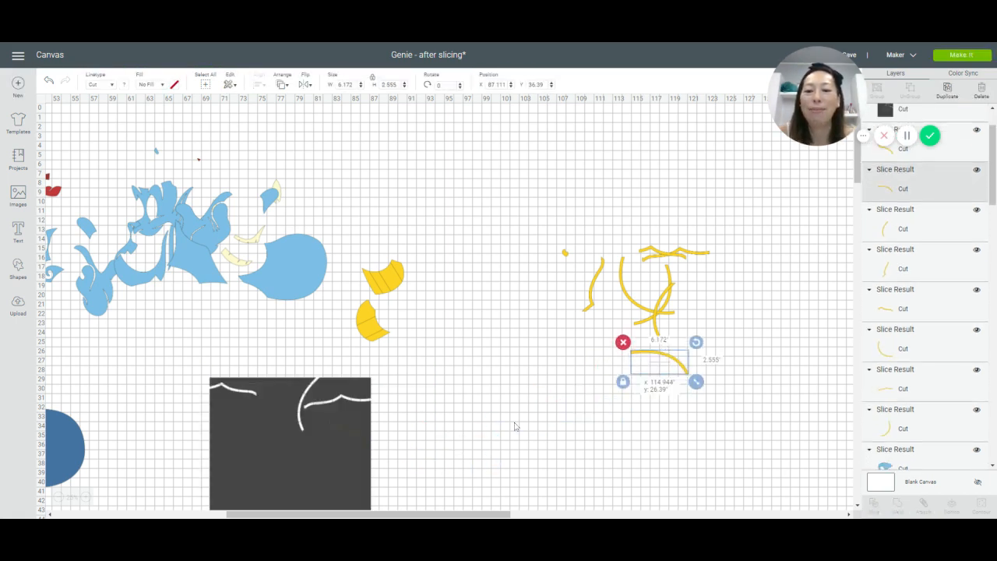
Step: Shift the dark square clear and delete it, and separate the dark wavy sliver from the yellow piece and delete it
drag(210, 453, 177, 446)
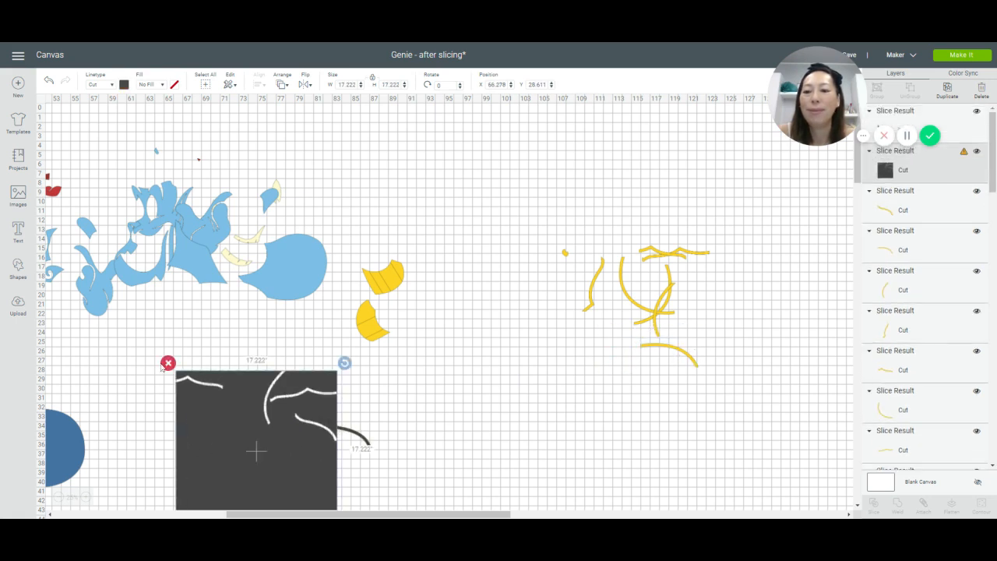
key(Delete)
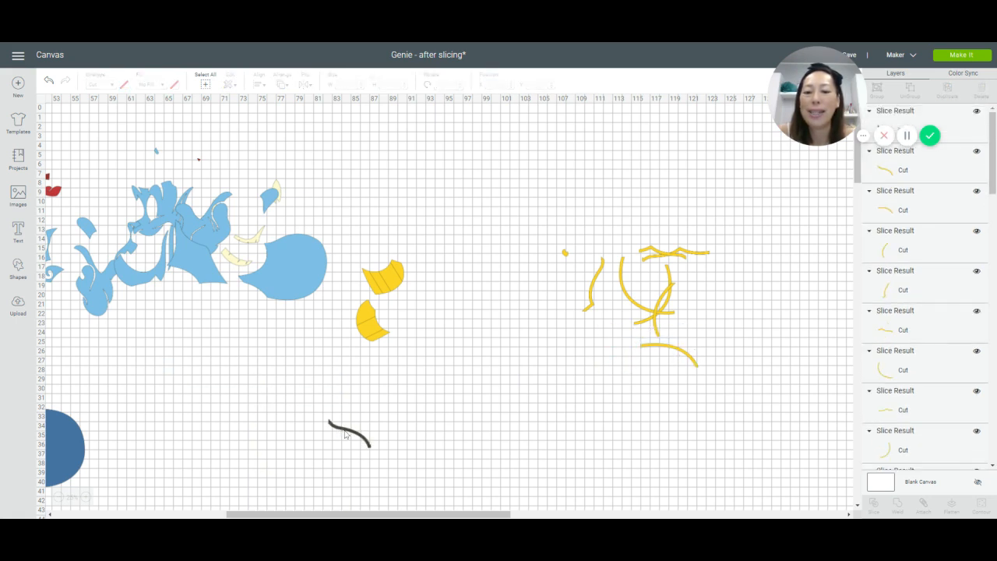
drag(345, 433, 270, 438)
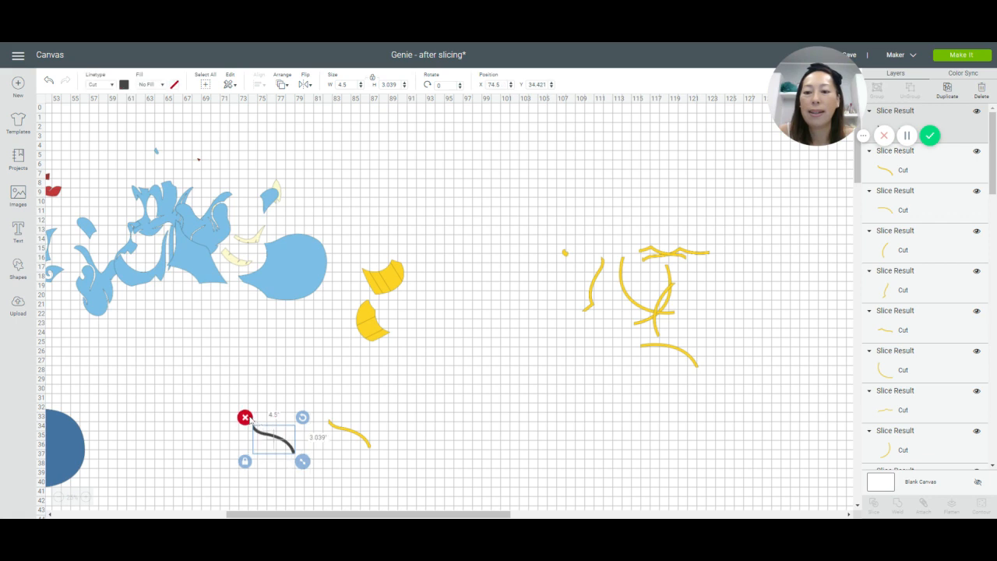
key(Delete)
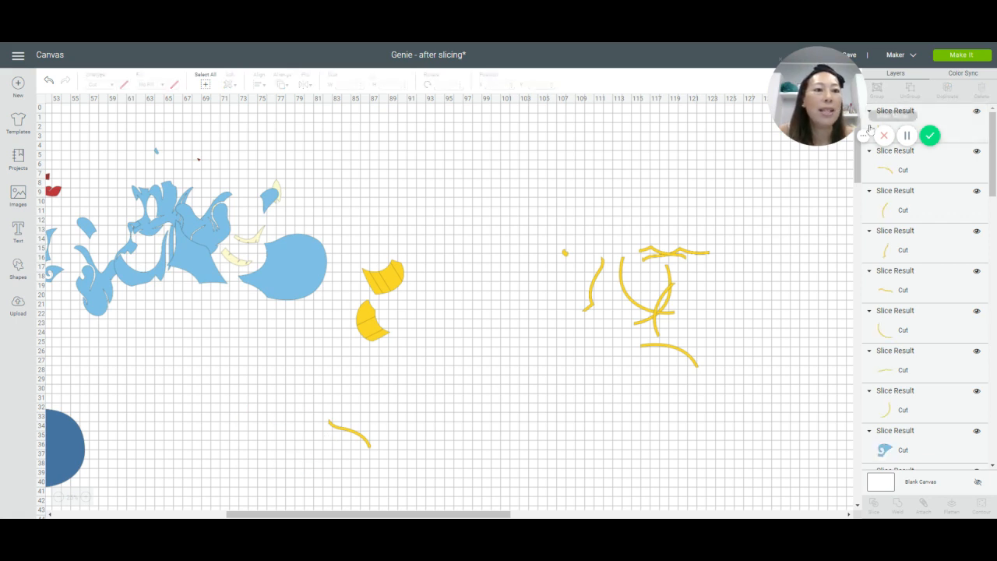
Step: Save the project and send it to mat preparation
drag(814, 66, 654, 66)
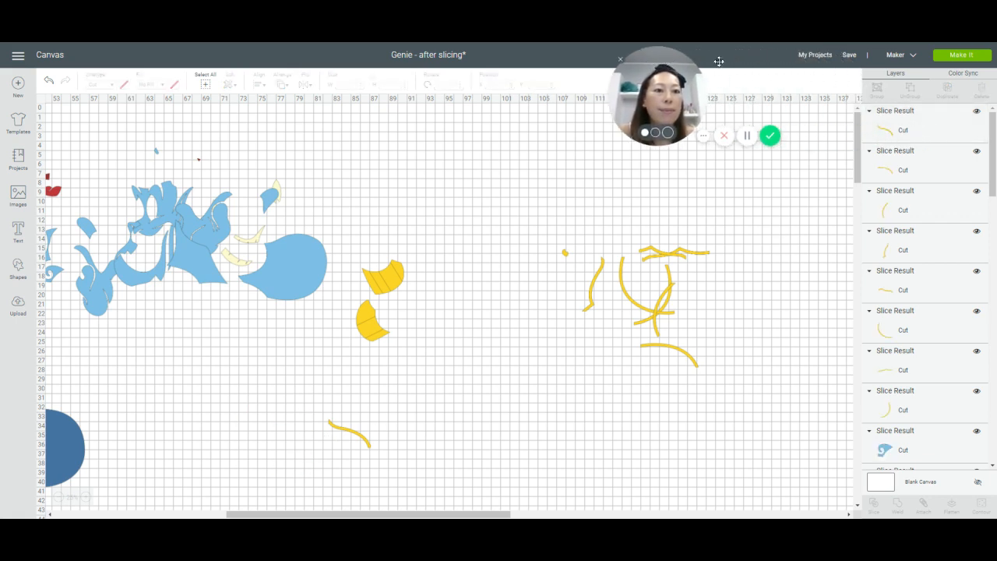
click(847, 56)
click(874, 70)
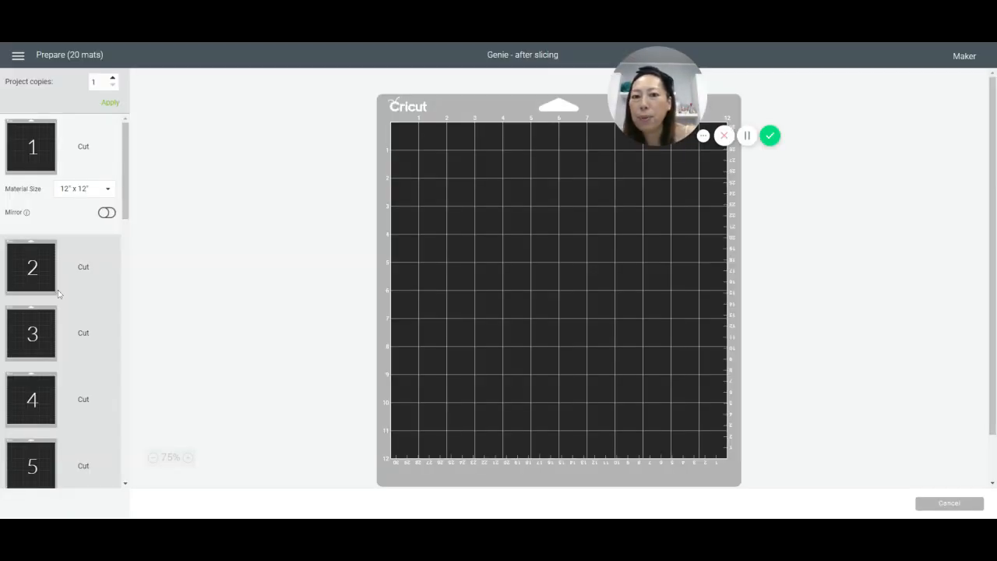
Step: Set the material size of the first yellow mat, mat 8, to 12" x 24"
scroll(58, 293, down, 1)
scroll(57, 293, down, 15)
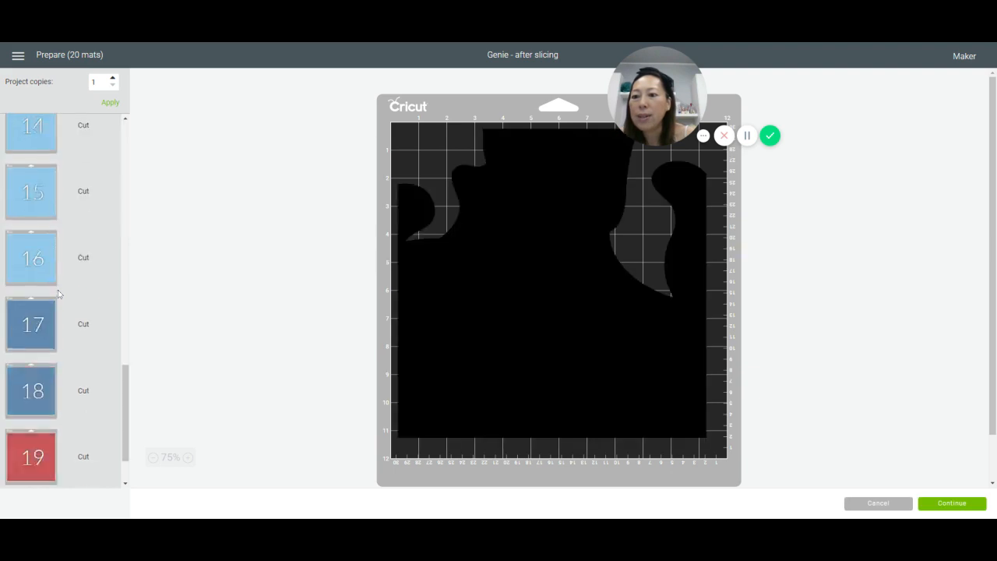
scroll(57, 293, up, 5)
scroll(58, 293, up, 5)
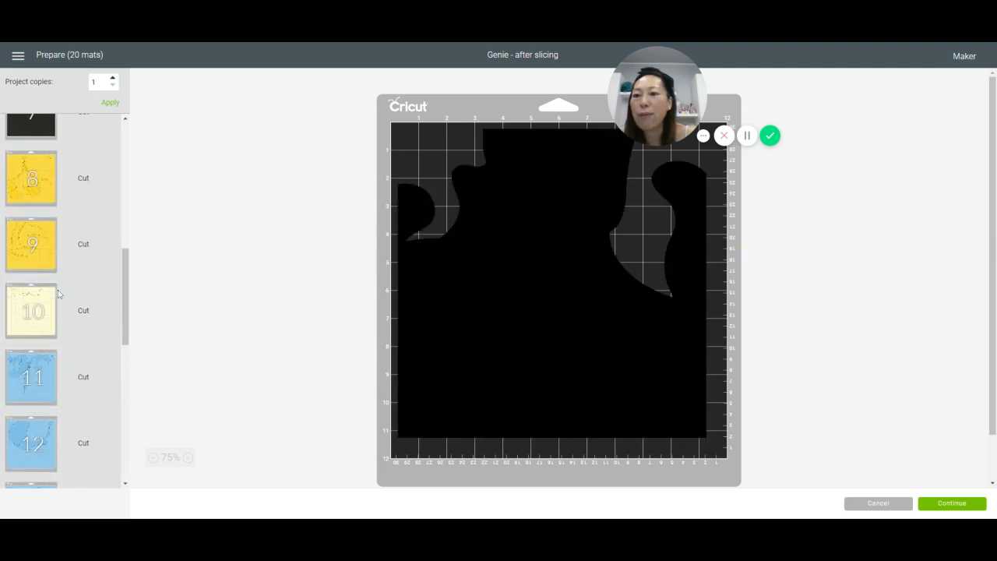
click(43, 190)
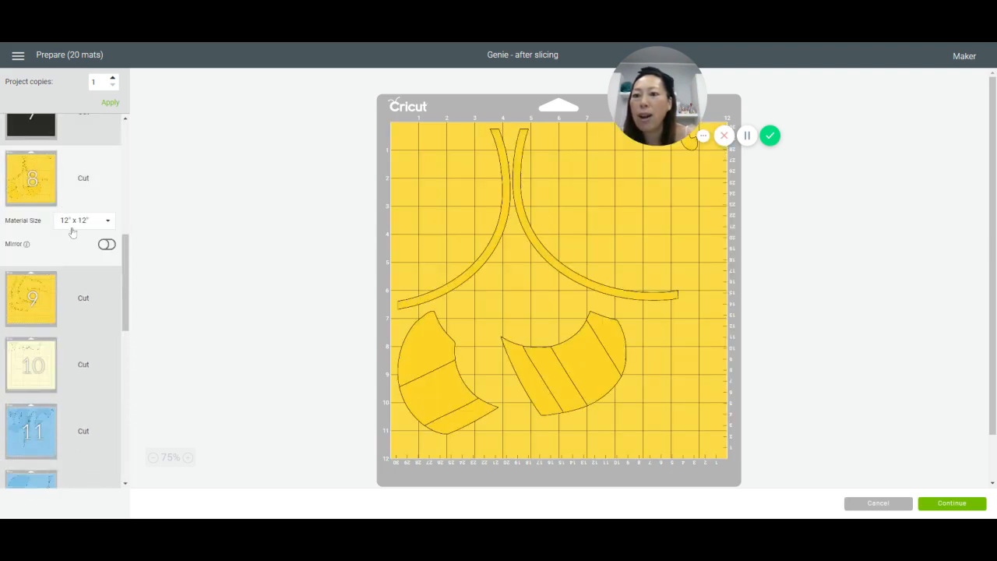
click(112, 225)
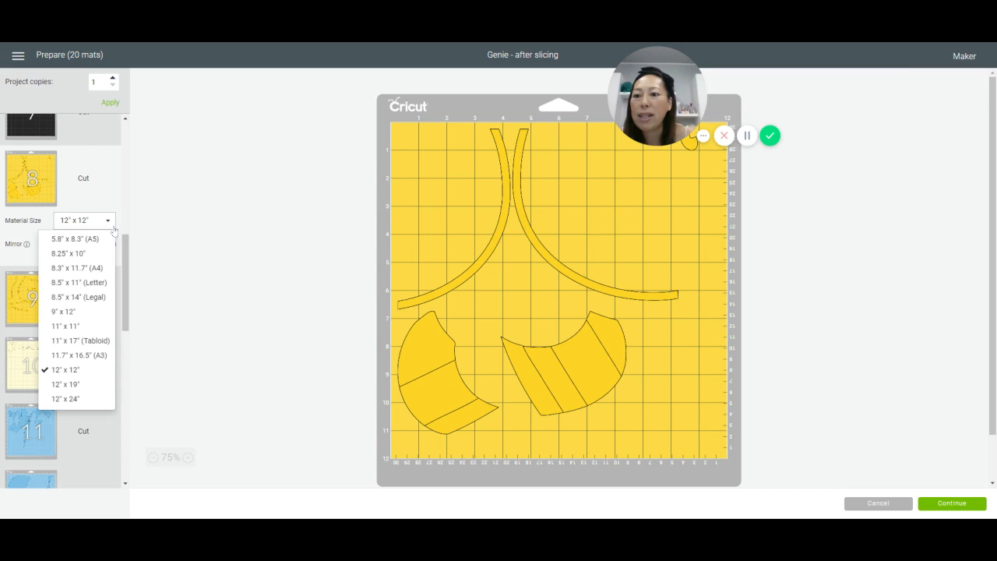
click(69, 398)
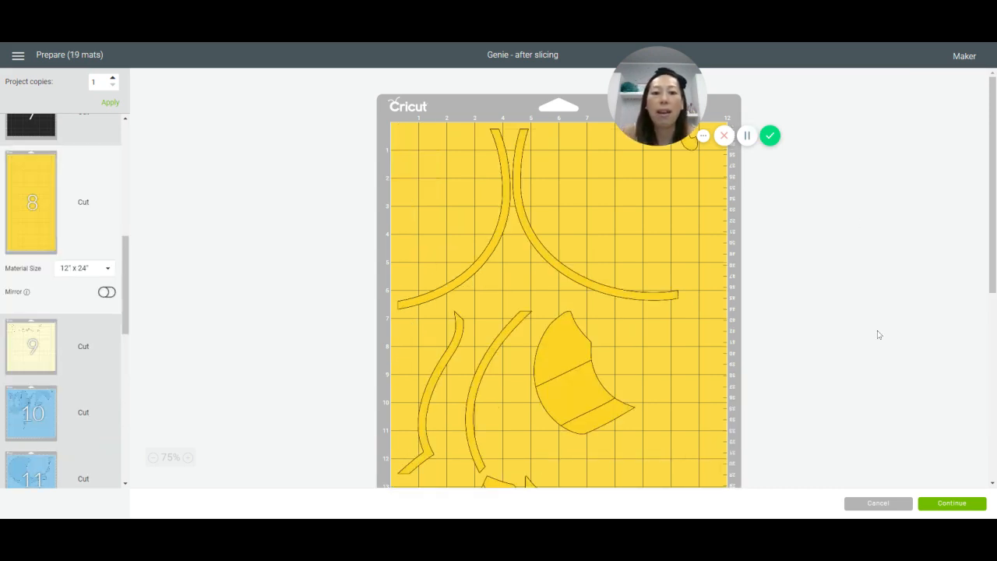
Step: Nest the upper striped piece inside the left arc, and rotate the curved and bent strips to fit above the right arc
drag(537, 305, 401, 121)
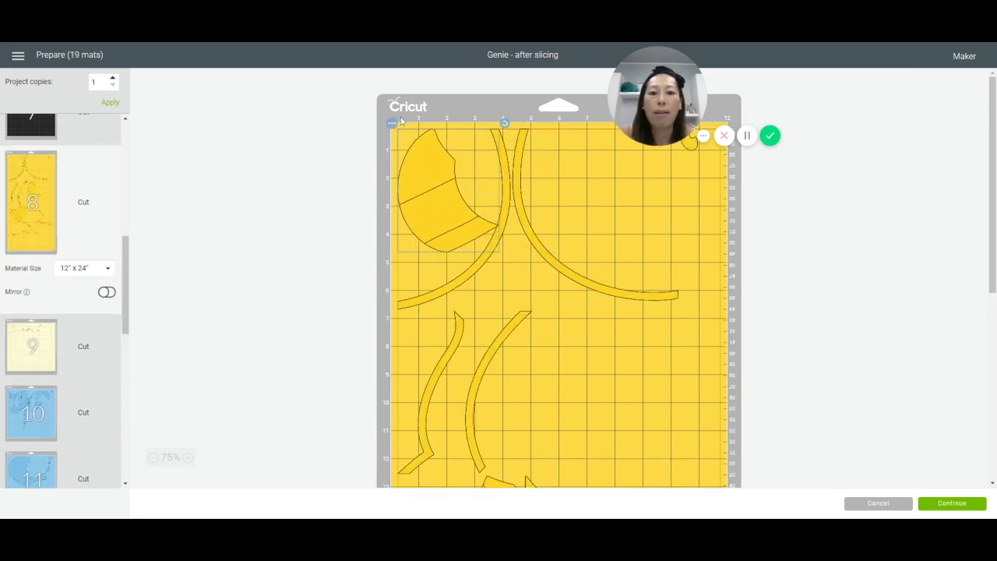
drag(505, 124, 522, 148)
drag(483, 366, 520, 247)
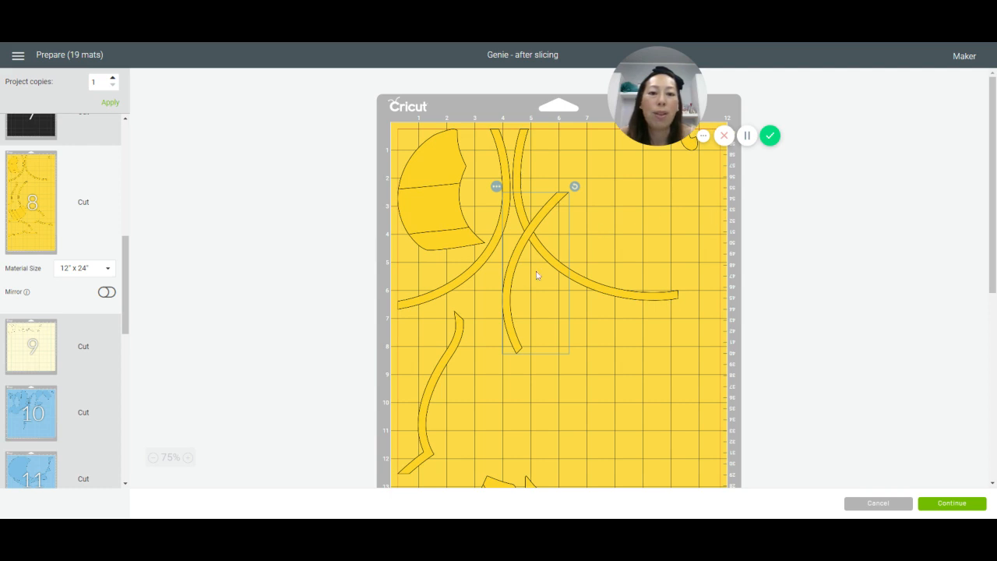
drag(446, 358, 658, 226)
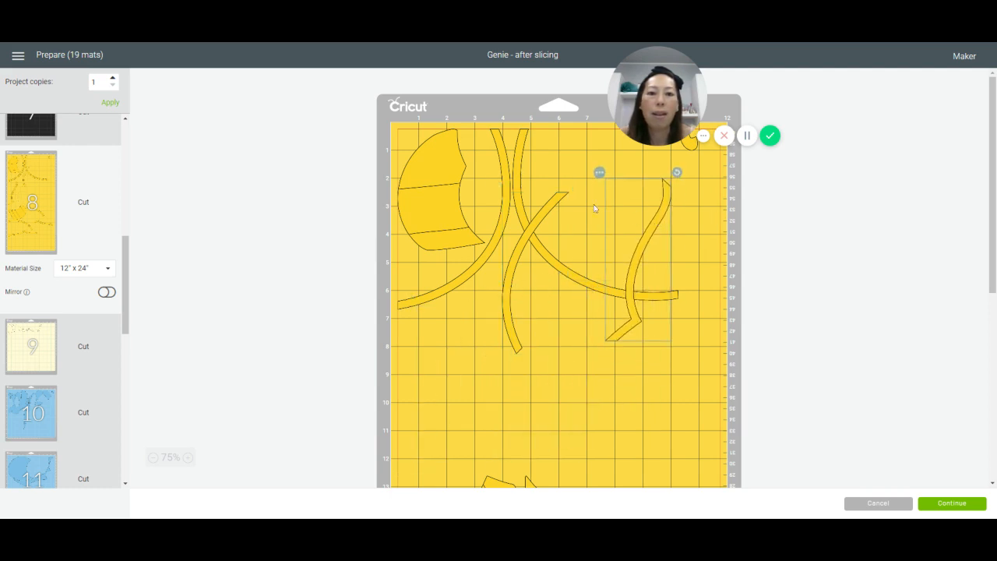
drag(680, 173, 553, 217)
drag(674, 281, 686, 199)
drag(547, 218, 497, 186)
drag(528, 255, 568, 236)
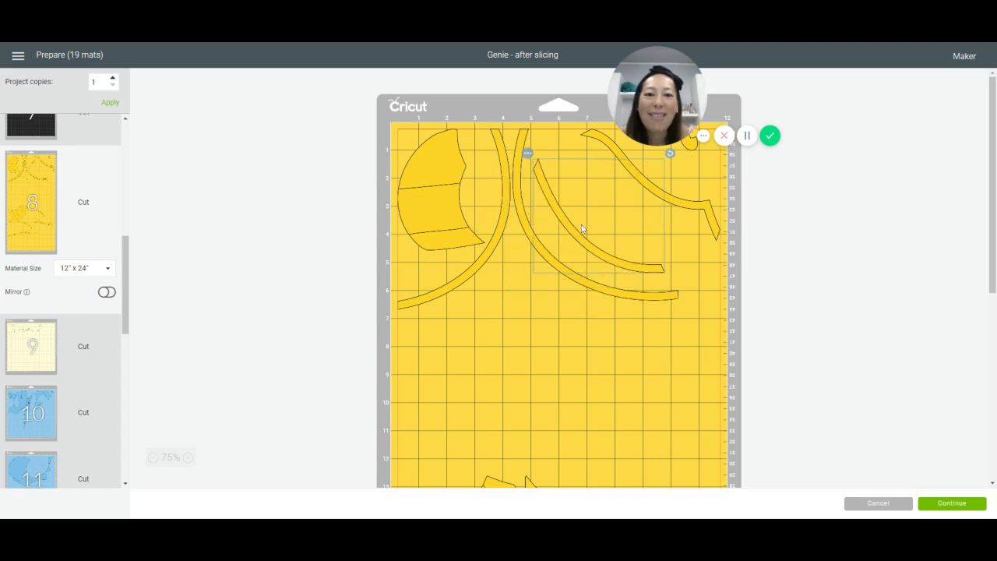
Step: Move the second striped piece and the four remaining thin strips from the mat's lower half up below the arcs
scroll(535, 375, down, 3)
drag(497, 297, 499, 119)
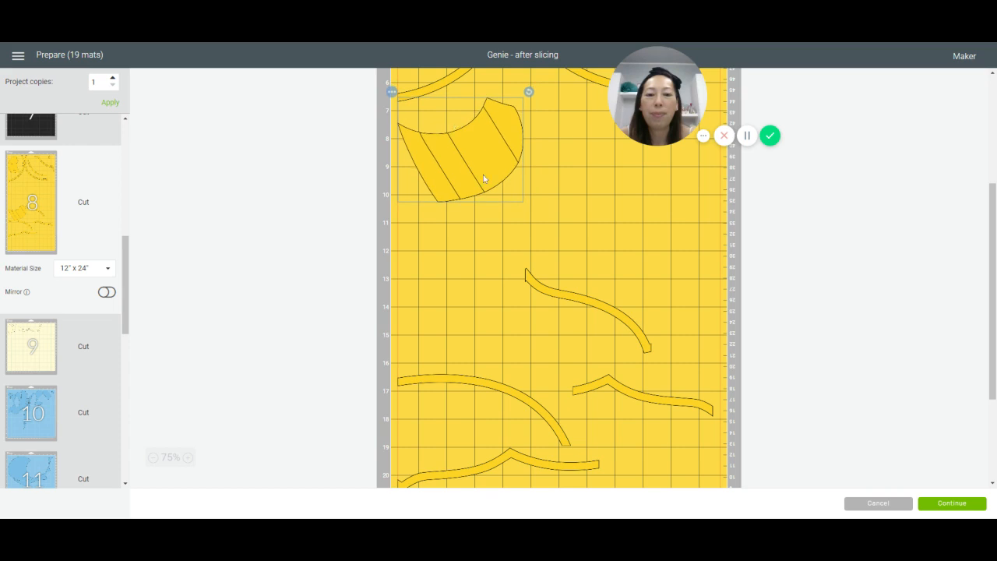
drag(591, 292, 585, 109)
mouse_move(595, 396)
mouse_down()
mouse_move(623, 238)
mouse_move(604, 190)
mouse_up()
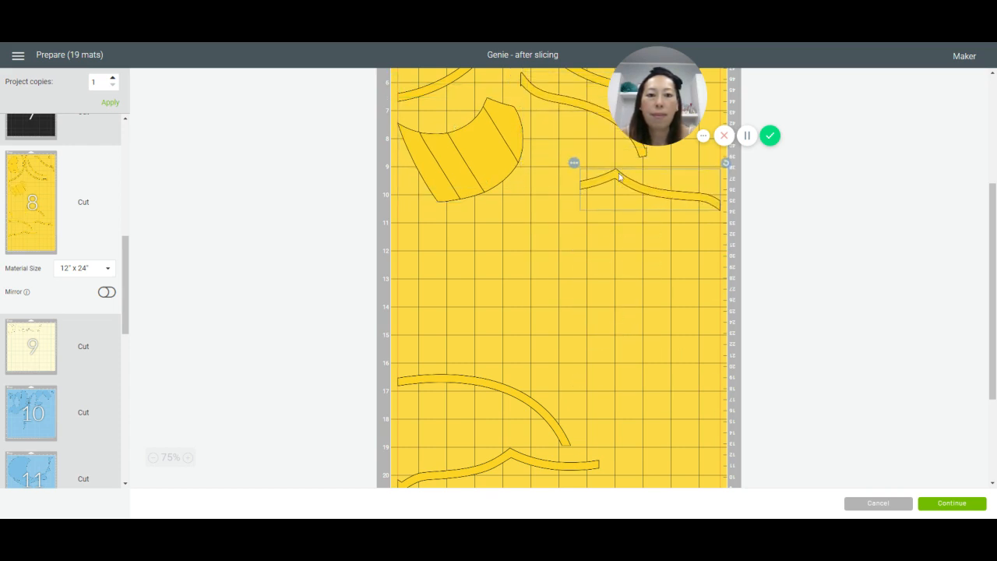
drag(451, 378, 541, 150)
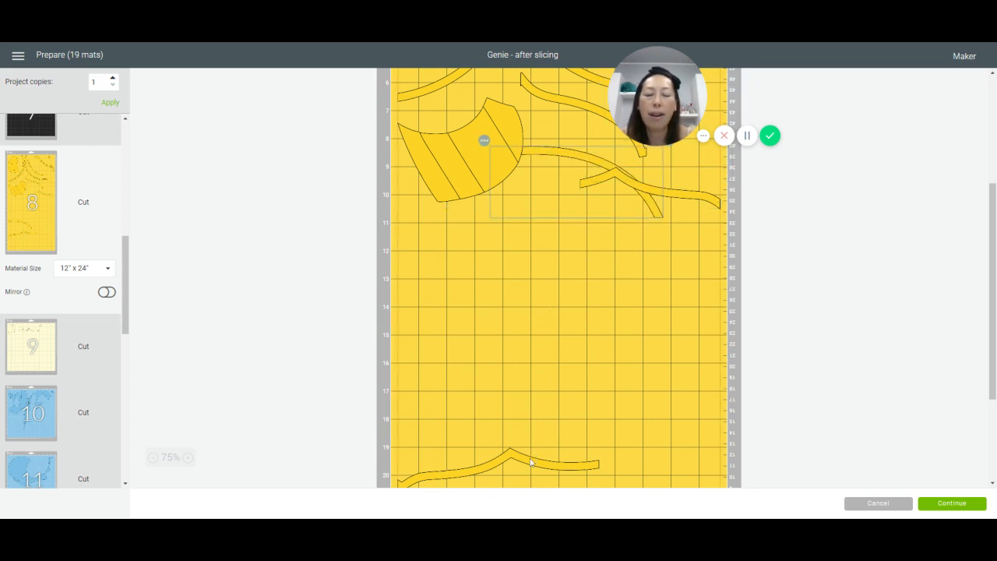
mouse_move(530, 462)
mouse_down()
mouse_move(556, 200)
mouse_move(646, 134)
mouse_up()
scroll(560, 311, down, 4)
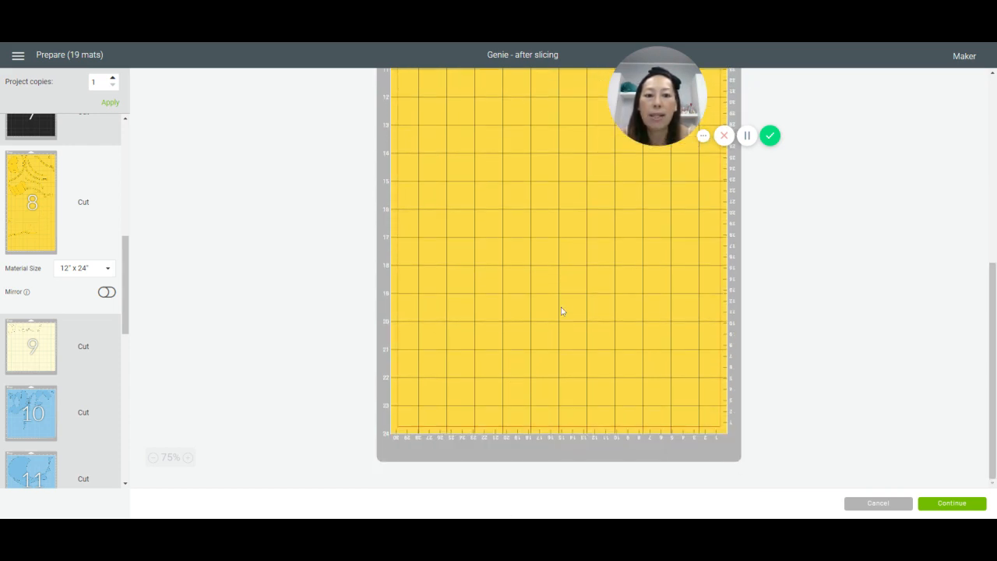
scroll(561, 310, up, 5)
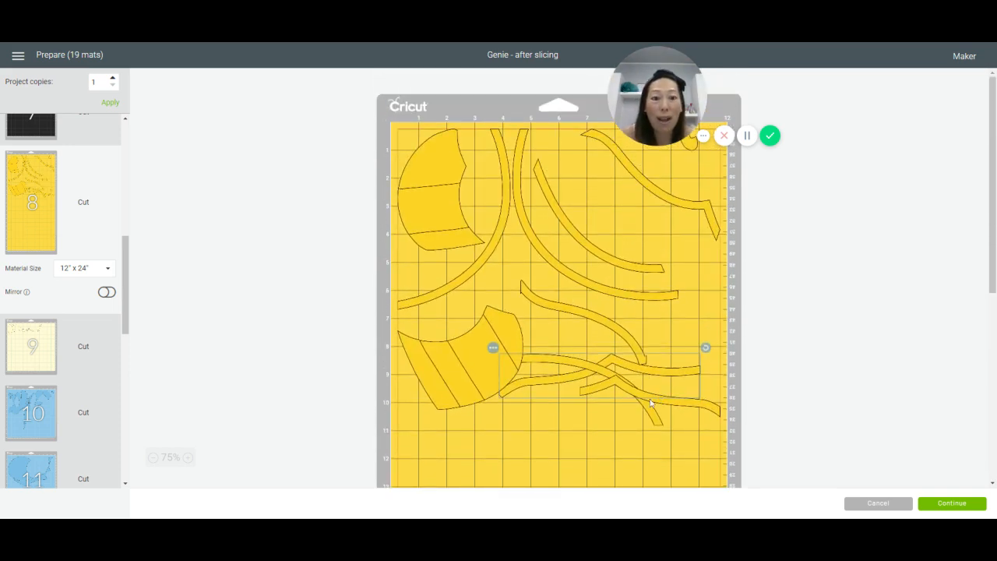
Step: Nest the short zigzag and S-shaped strips among the upper strips, and separate the remaining arc from the long wavy strip
mouse_move(658, 399)
mouse_down()
mouse_move(685, 233)
mouse_move(673, 171)
mouse_move(699, 206)
mouse_up()
drag(604, 177, 587, 166)
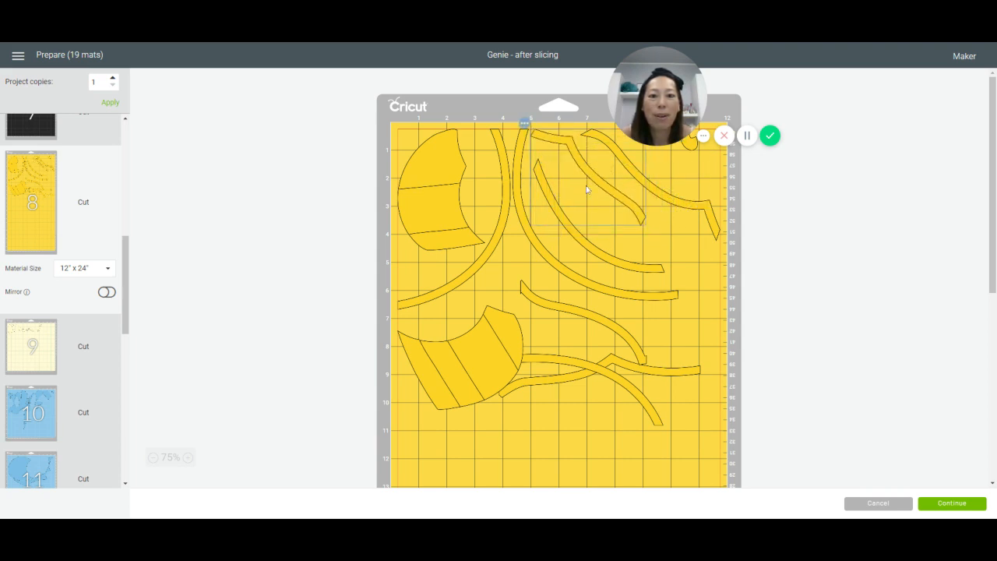
mouse_move(582, 364)
mouse_down()
mouse_move(638, 266)
mouse_move(664, 293)
mouse_up()
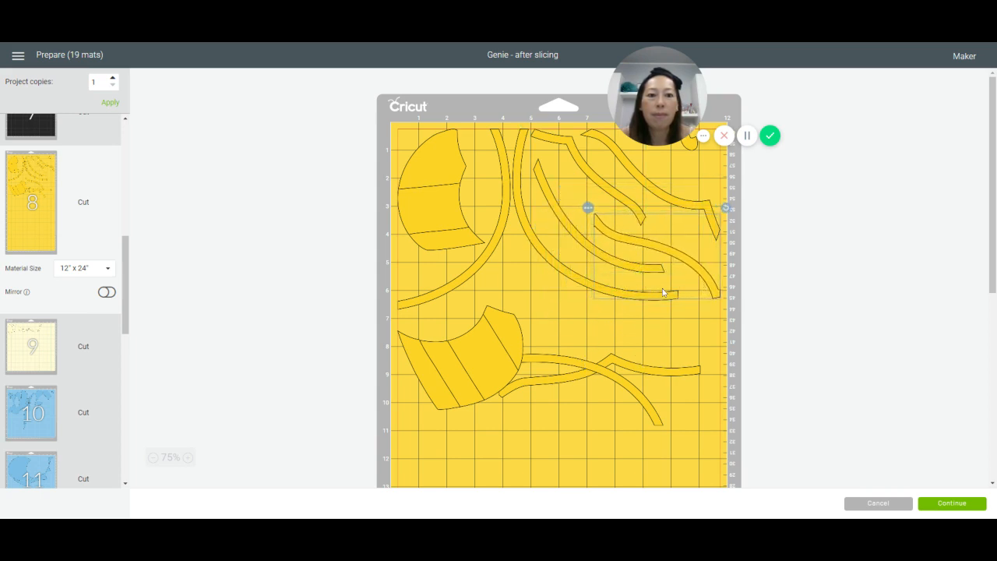
drag(587, 366, 585, 295)
mouse_move(609, 364)
mouse_down()
mouse_move(645, 382)
mouse_move(653, 364)
mouse_up()
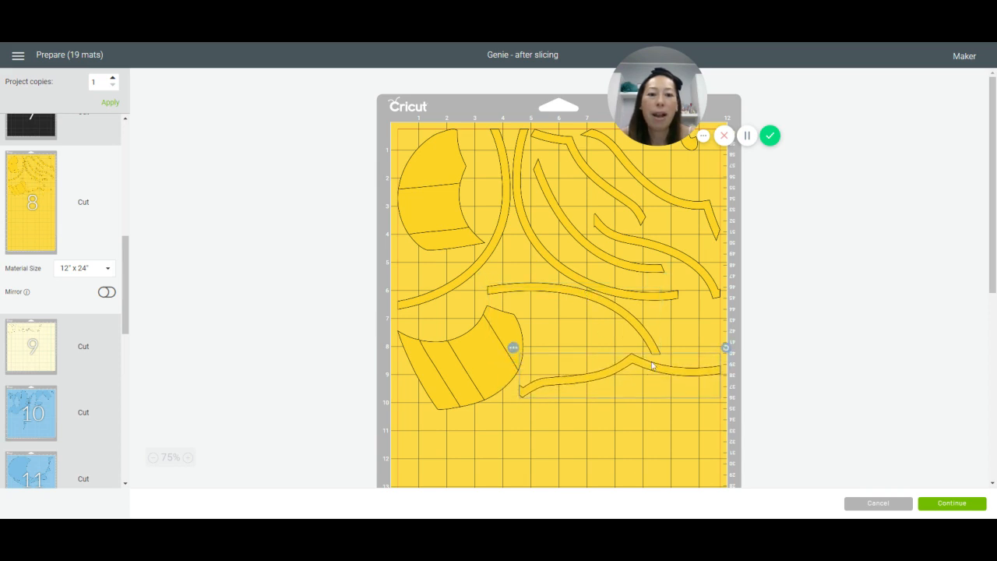
Step: Rotate the lower striped piece so its rounded side faces up and tuck it just under the left arc
click(502, 324)
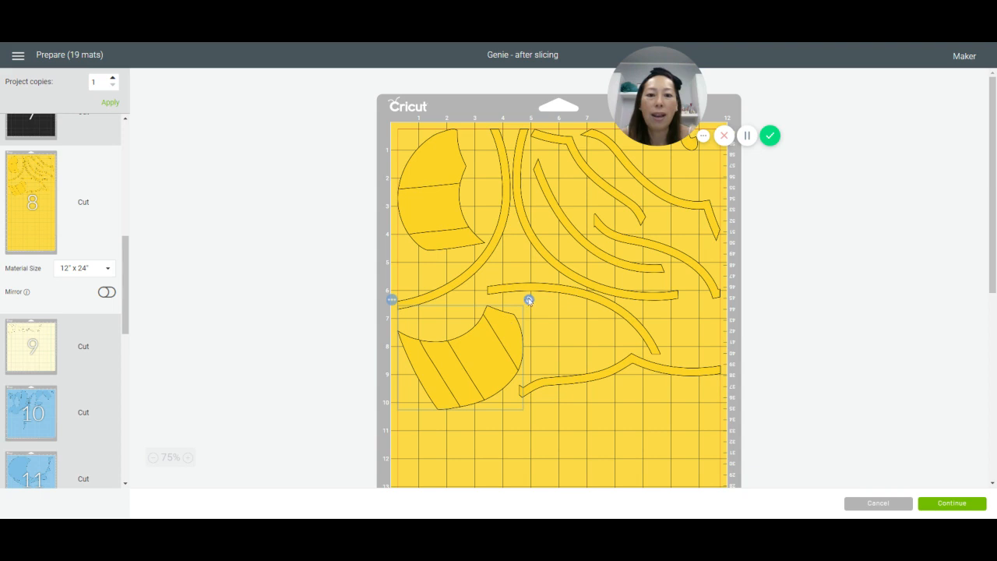
drag(528, 301, 392, 382)
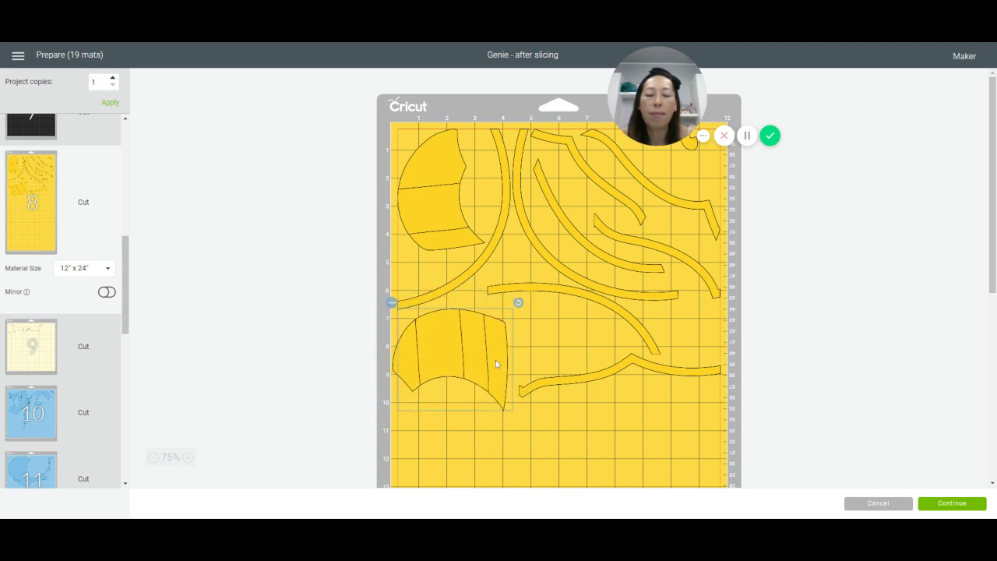
drag(496, 360, 493, 348)
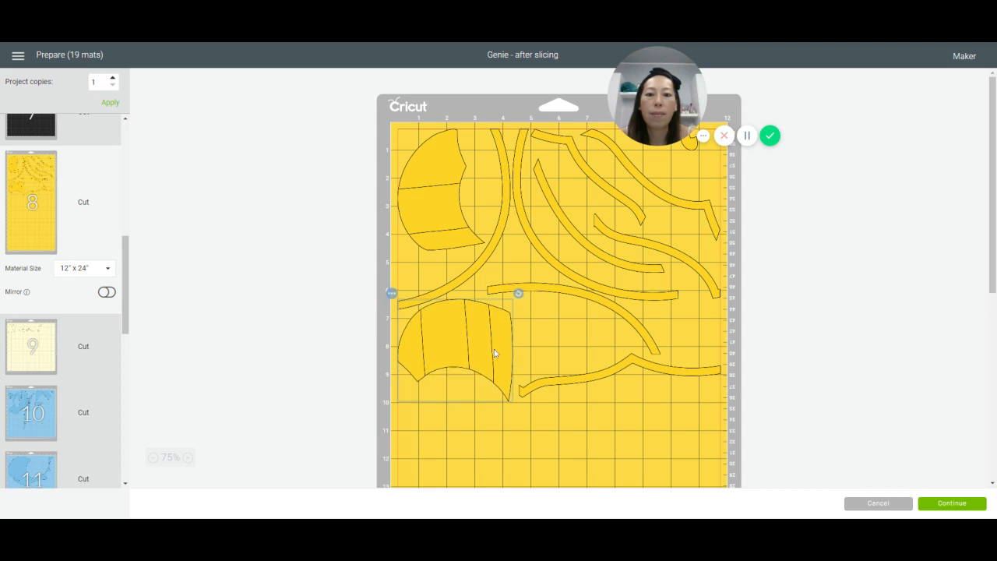
Step: Rotate the loose arc to follow the underside of the right arc, and rotate the long wavy strip to nest beneath it
click(614, 311)
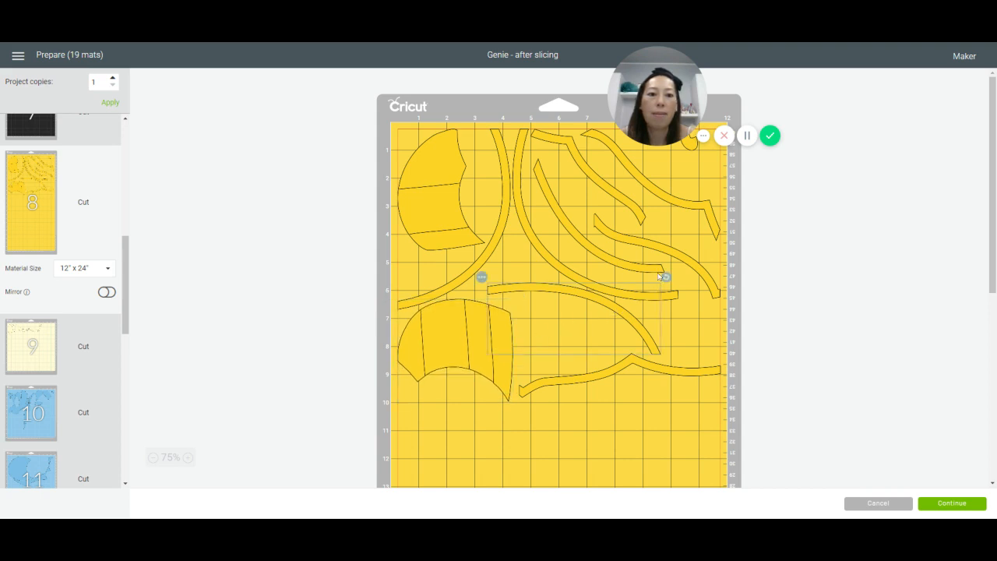
drag(667, 278, 635, 399)
drag(564, 320, 564, 290)
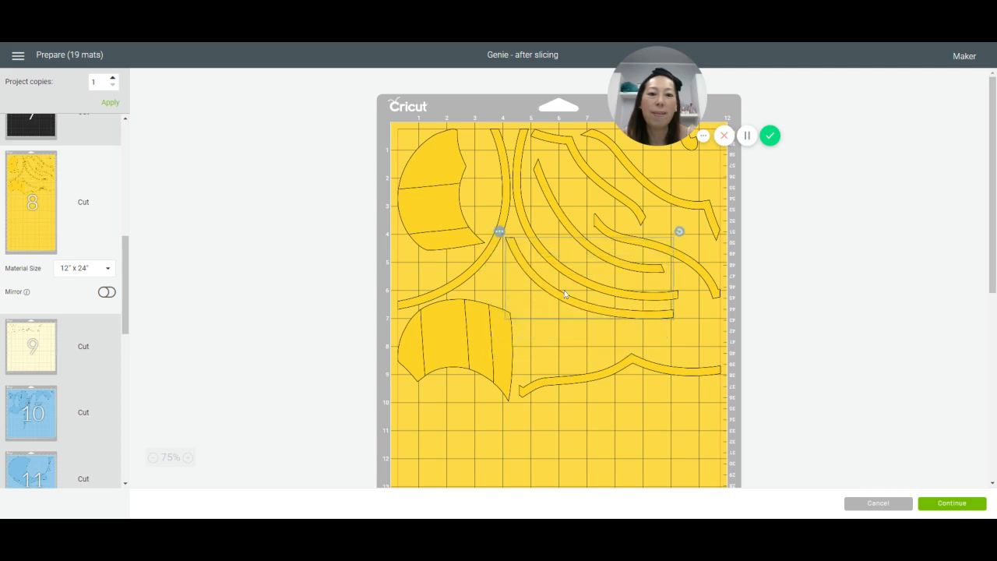
drag(556, 389, 566, 359)
mouse_move(729, 331)
mouse_down()
mouse_move(703, 288)
mouse_move(534, 288)
mouse_move(514, 332)
mouse_up()
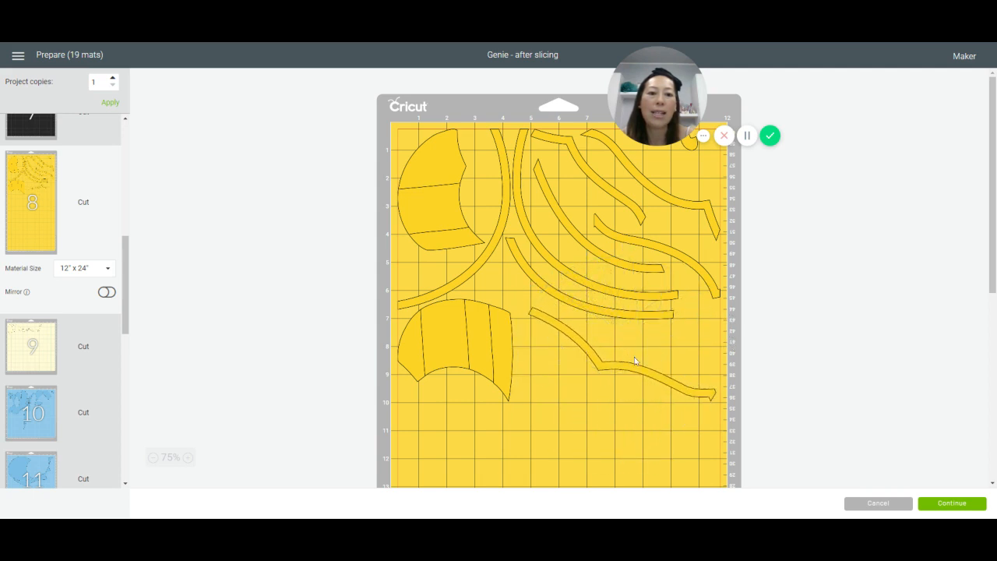
mouse_move(627, 363)
mouse_down()
mouse_move(602, 323)
mouse_move(596, 329)
mouse_up()
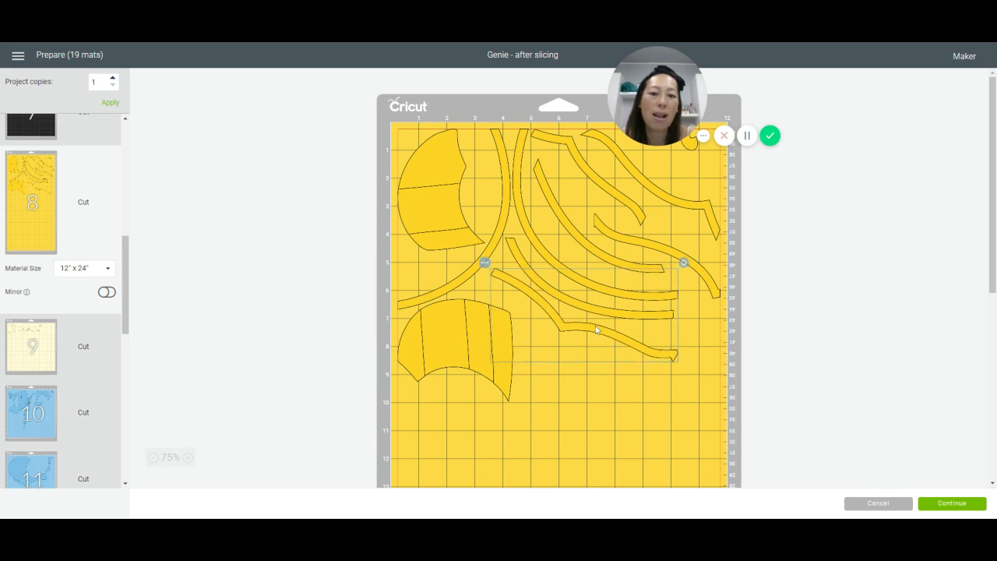
Step: Move the small hook-shaped piece into the gap between the two striped pieces and nudge the upper bent strip slightly left
scroll(596, 329, down, 3)
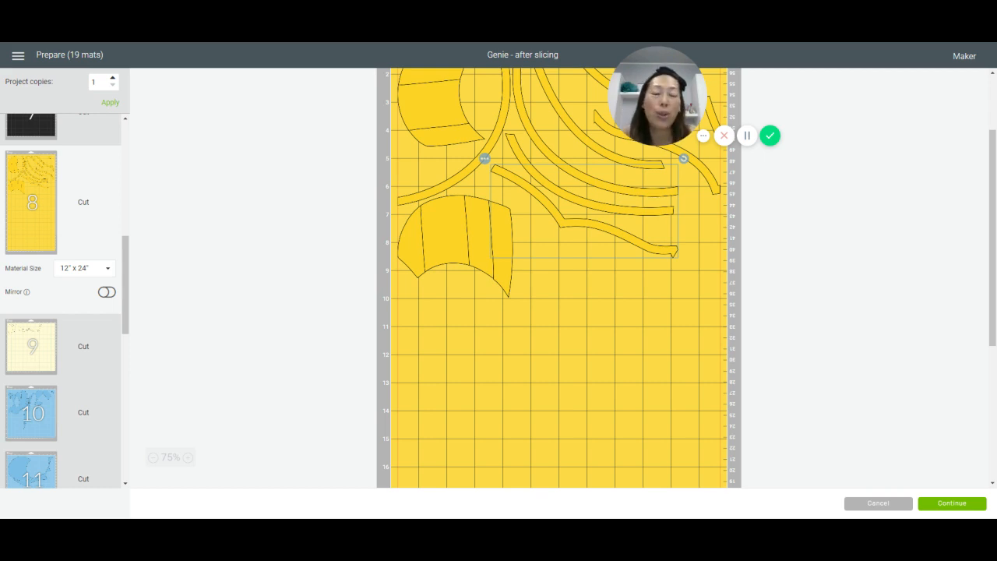
scroll(692, 281, up, 1)
scroll(692, 281, up, 3)
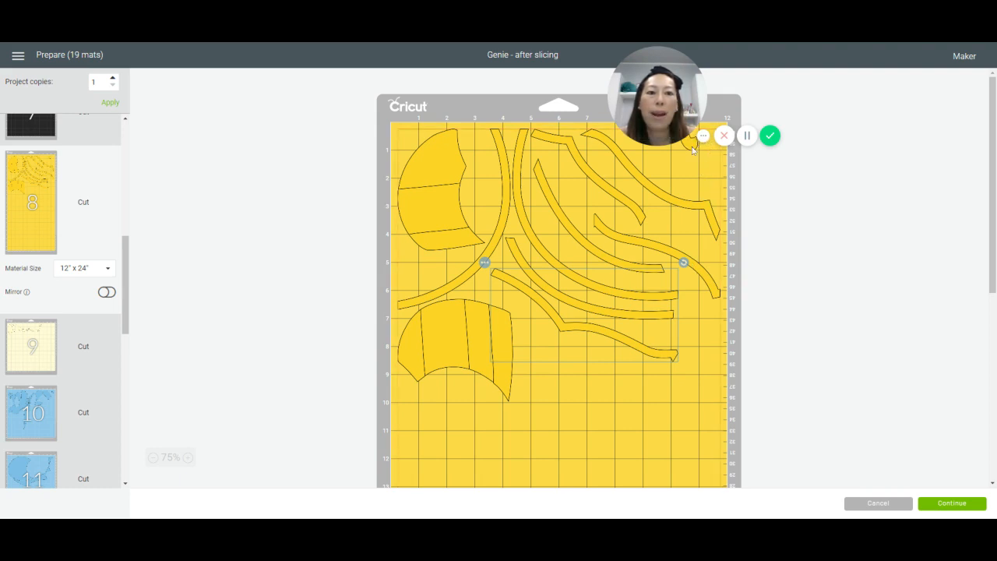
drag(692, 149, 494, 222)
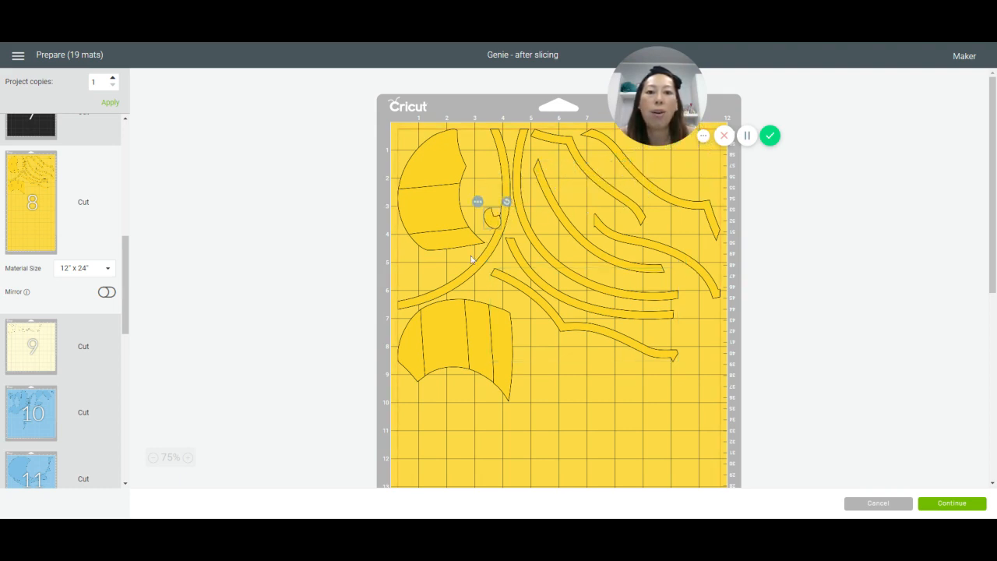
drag(471, 259, 403, 299)
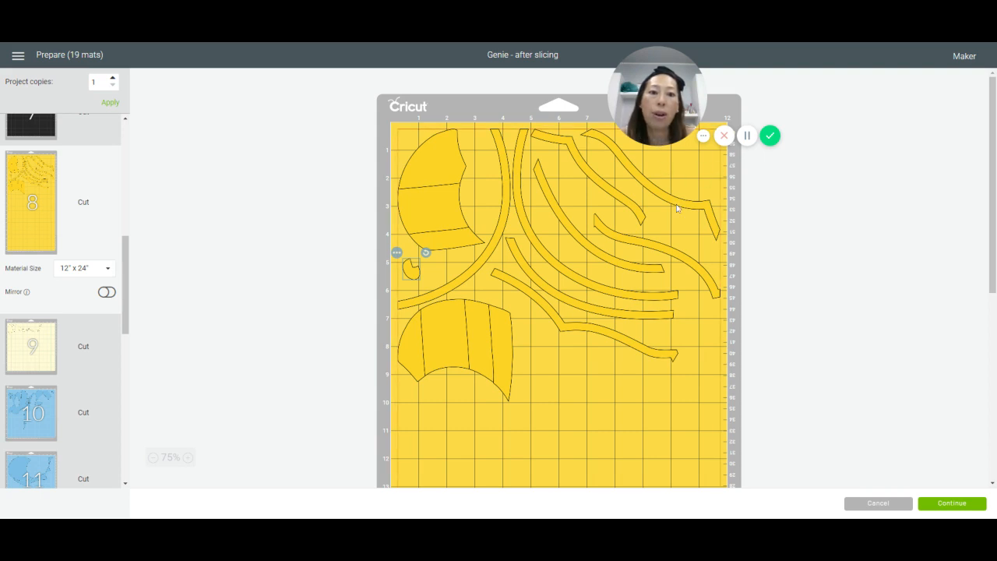
drag(676, 207, 670, 208)
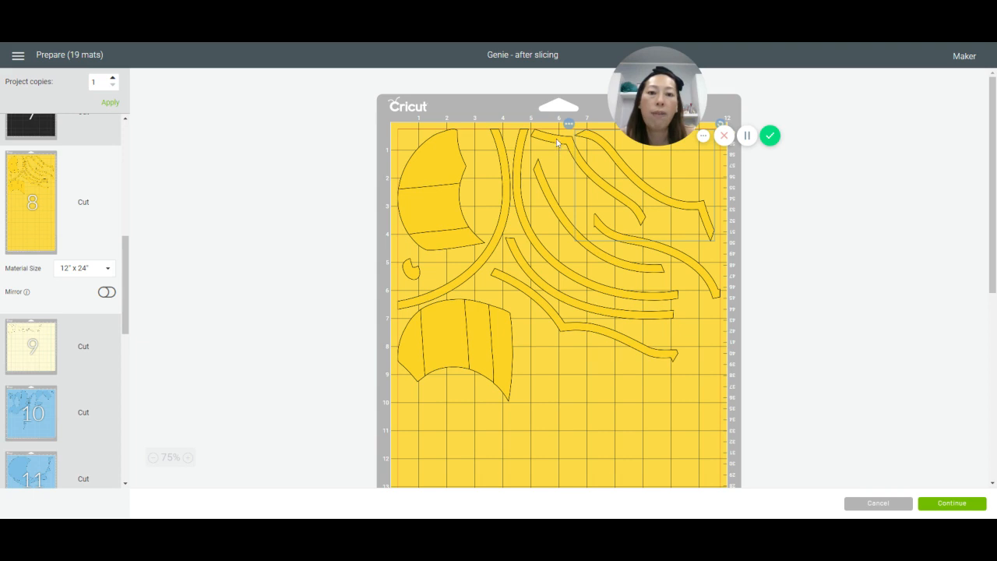
Step: Move the inner curved strip down against the long right arc, and shift the S-shaped strip down beside it
mouse_move(557, 142)
mouse_down()
mouse_move(563, 164)
mouse_move(590, 139)
mouse_move(571, 132)
mouse_up()
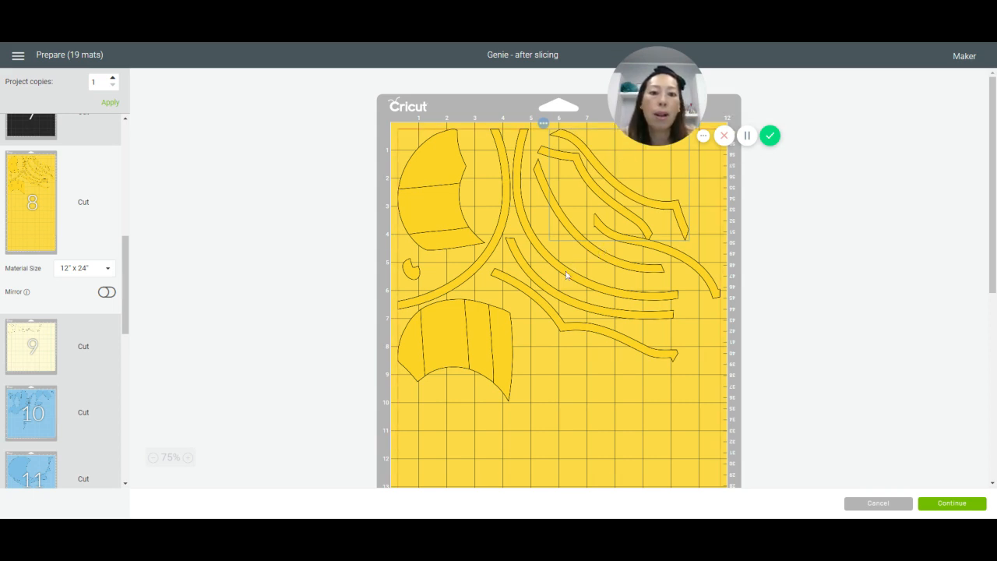
mouse_move(578, 275)
mouse_down()
mouse_move(588, 275)
mouse_move(563, 285)
mouse_move(574, 285)
mouse_up()
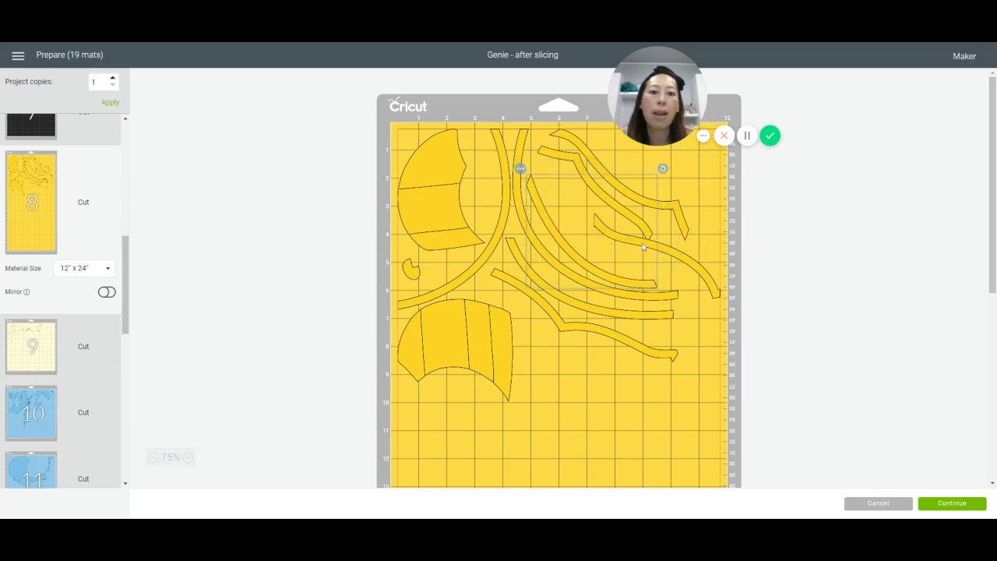
click(683, 254)
drag(661, 259, 674, 279)
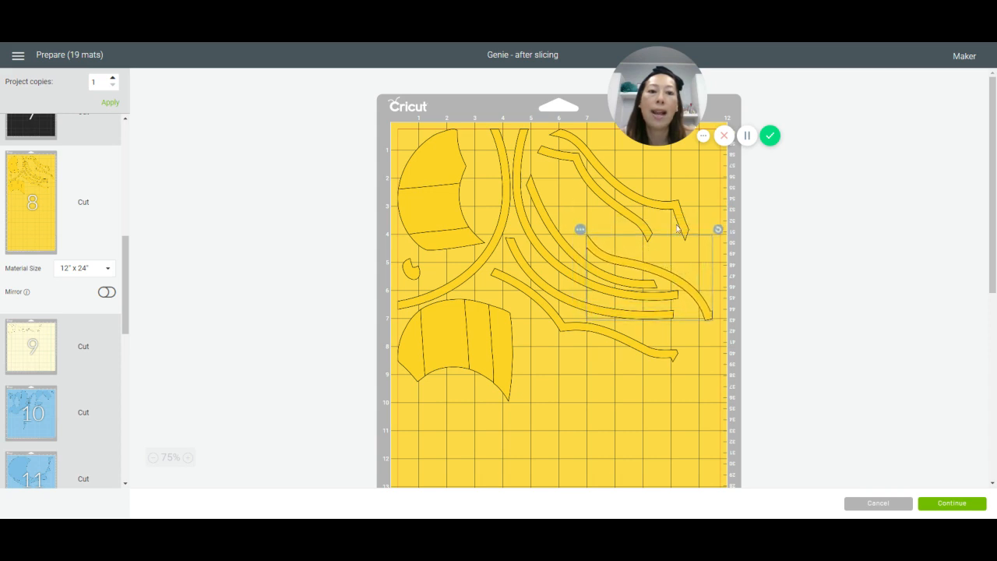
Step: Nest the short zigzag strip above the S-shaped strip, and move the lower striped piece into the mat's upper-right corner
drag(608, 209, 705, 268)
mouse_move(597, 173)
mouse_down()
mouse_move(625, 213)
mouse_move(614, 188)
mouse_move(565, 184)
mouse_move(583, 173)
mouse_up()
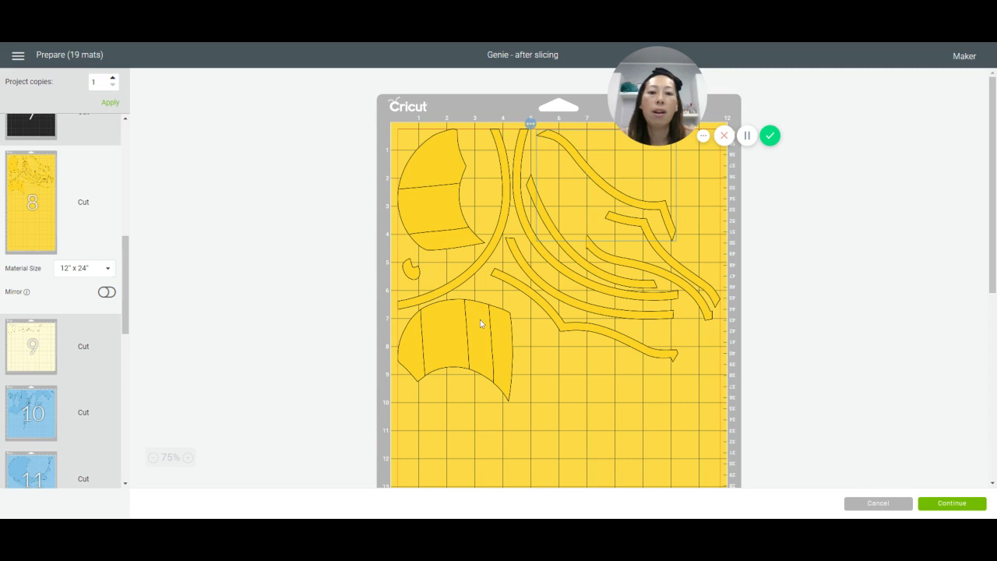
drag(478, 330, 654, 194)
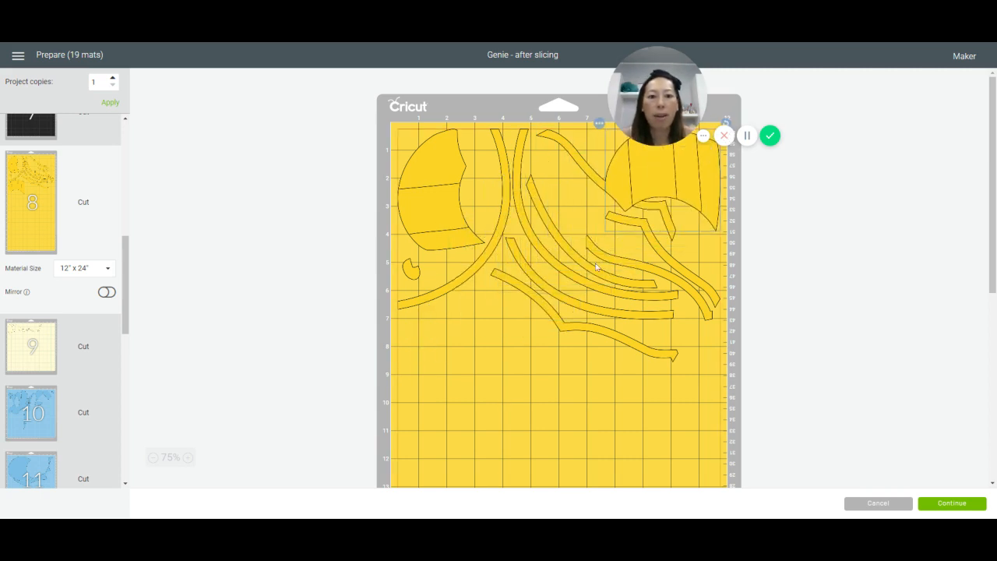
scroll(595, 266, down, 1)
scroll(595, 267, up, 1)
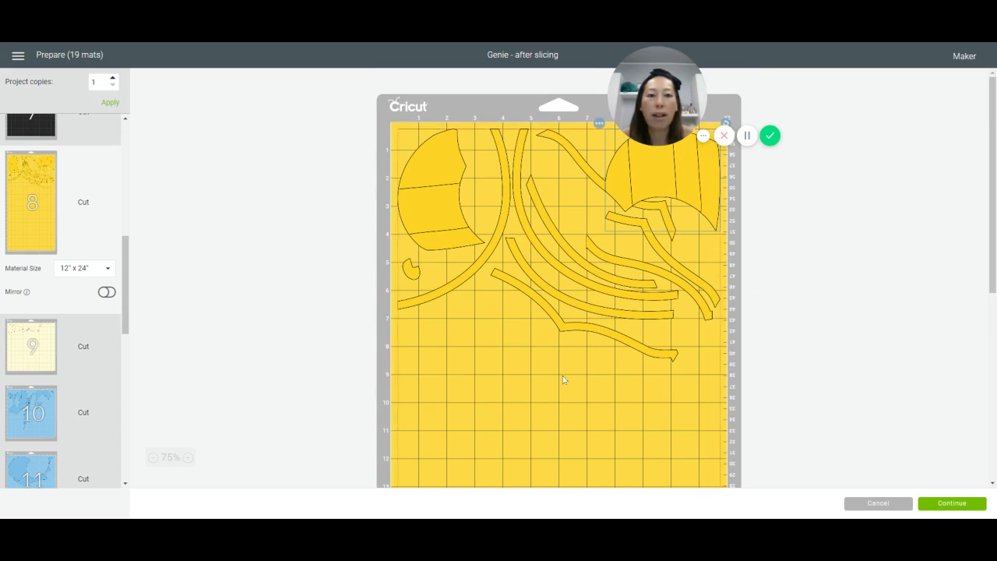
Step: Move the bent strip from under the striped piece to below the long wavy strip, and nudge the S-shaped strip toward the mat's right edge
drag(575, 180, 482, 341)
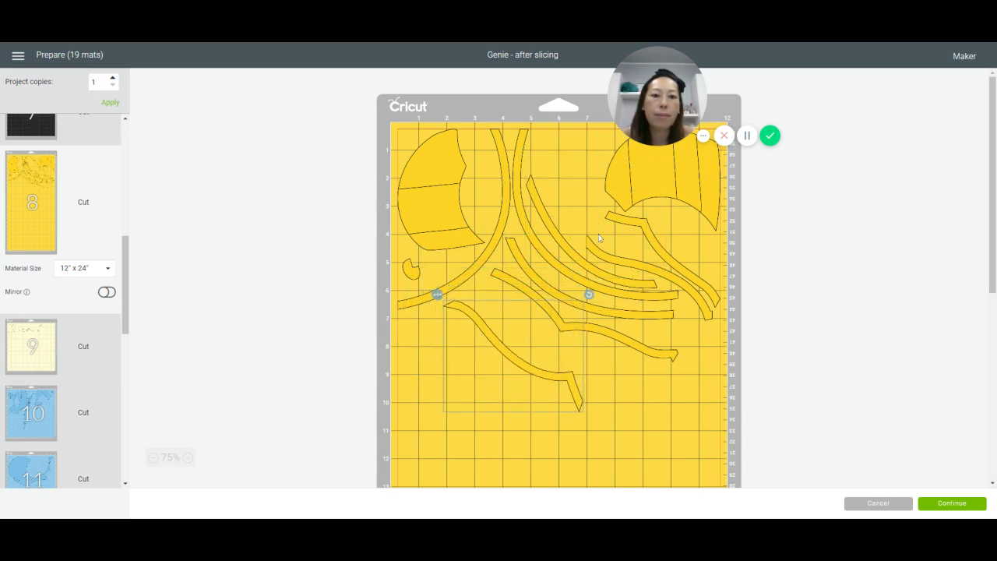
mouse_move(599, 255)
mouse_down()
mouse_move(508, 140)
mouse_move(550, 234)
mouse_move(603, 262)
mouse_up()
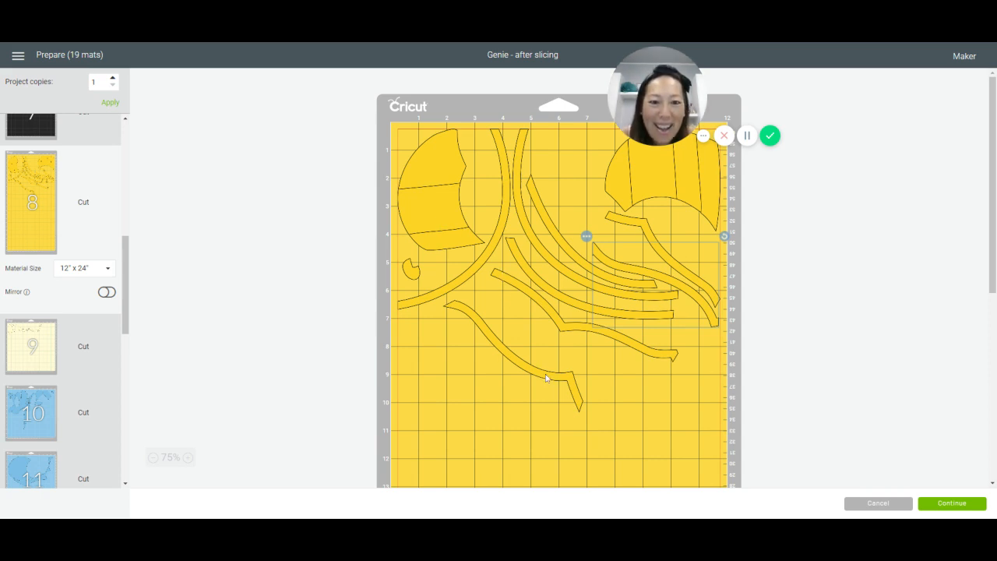
drag(545, 377, 583, 357)
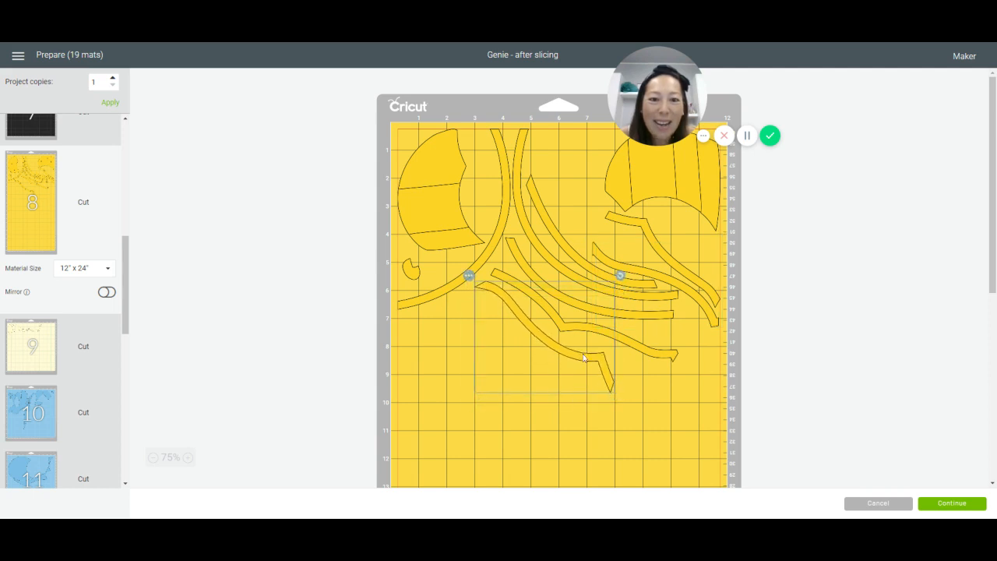
scroll(506, 350, down, 5)
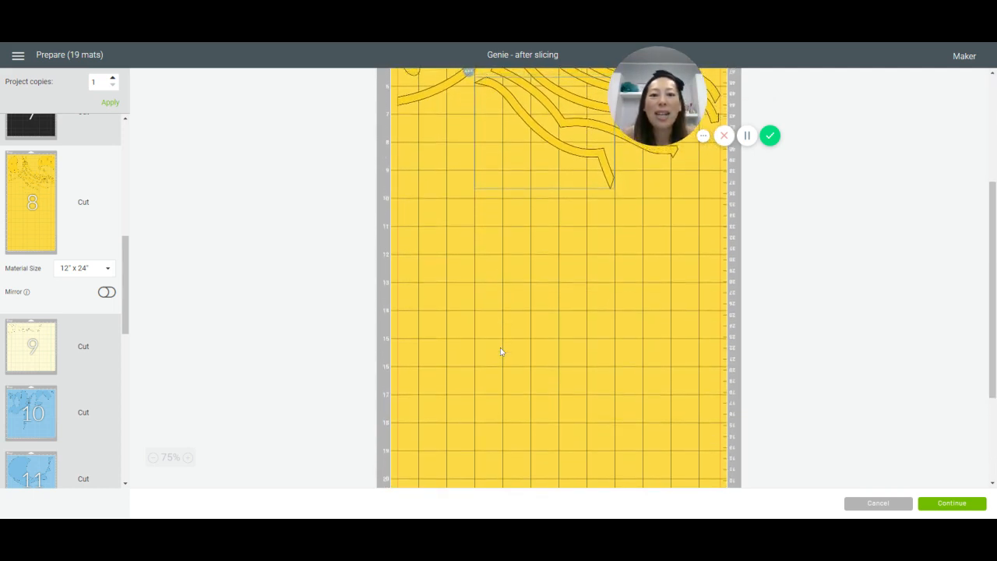
scroll(500, 348, up, 2)
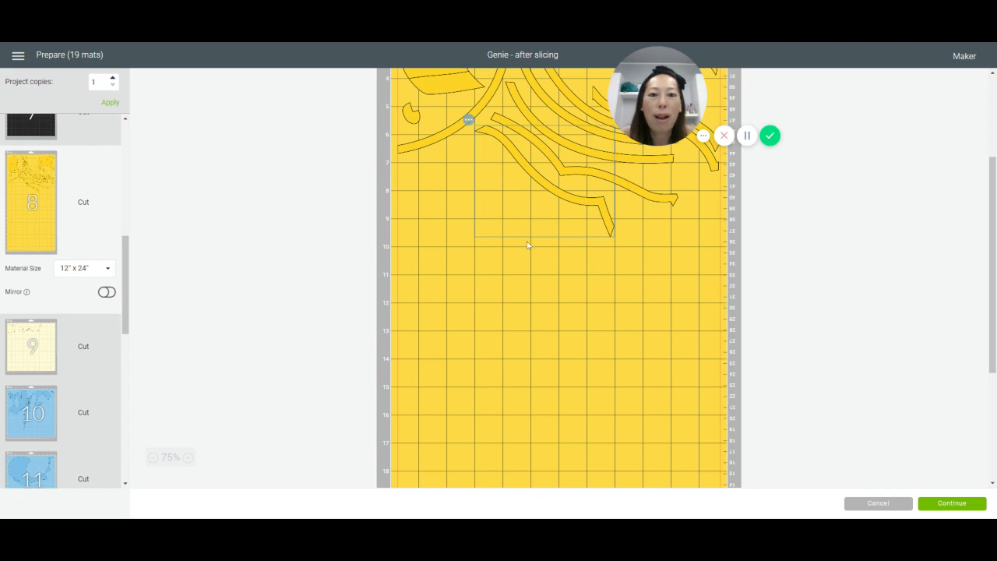
scroll(654, 269, up, 5)
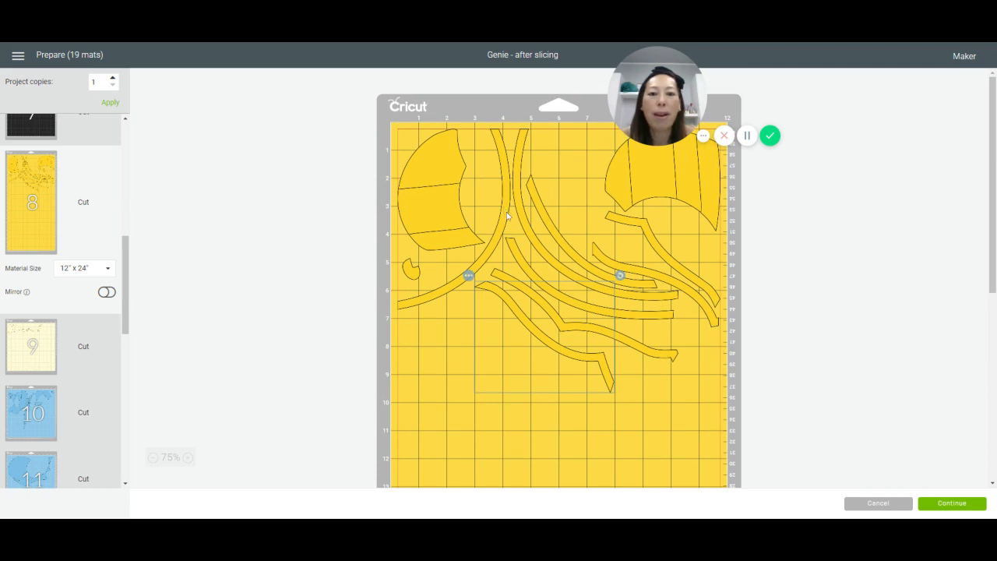
Step: Rotate the left arc to curve around the lower-left side of the strips, and move the bent strip inside its curve
drag(503, 205, 590, 295)
drag(606, 211, 649, 329)
click(513, 376)
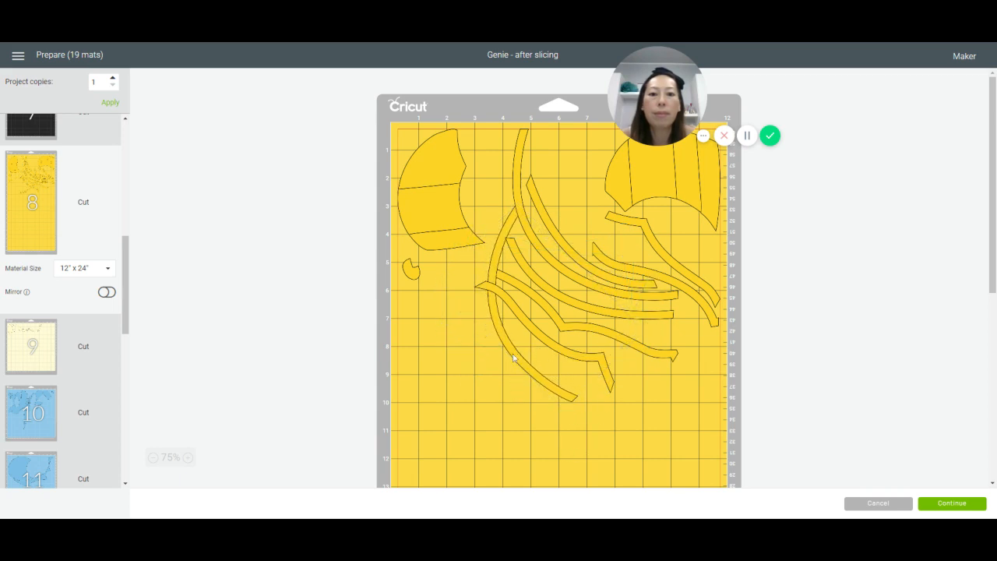
drag(494, 346, 572, 397)
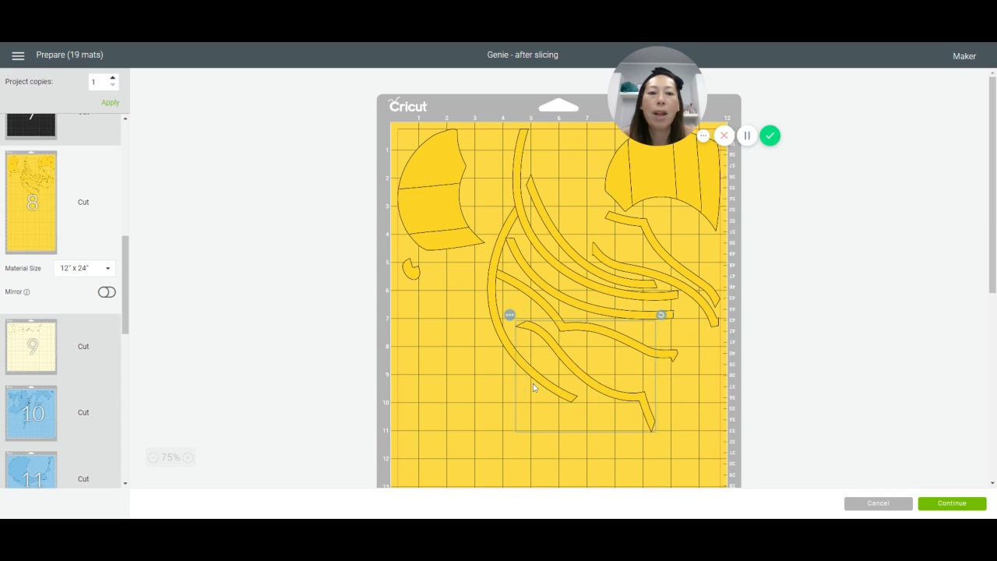